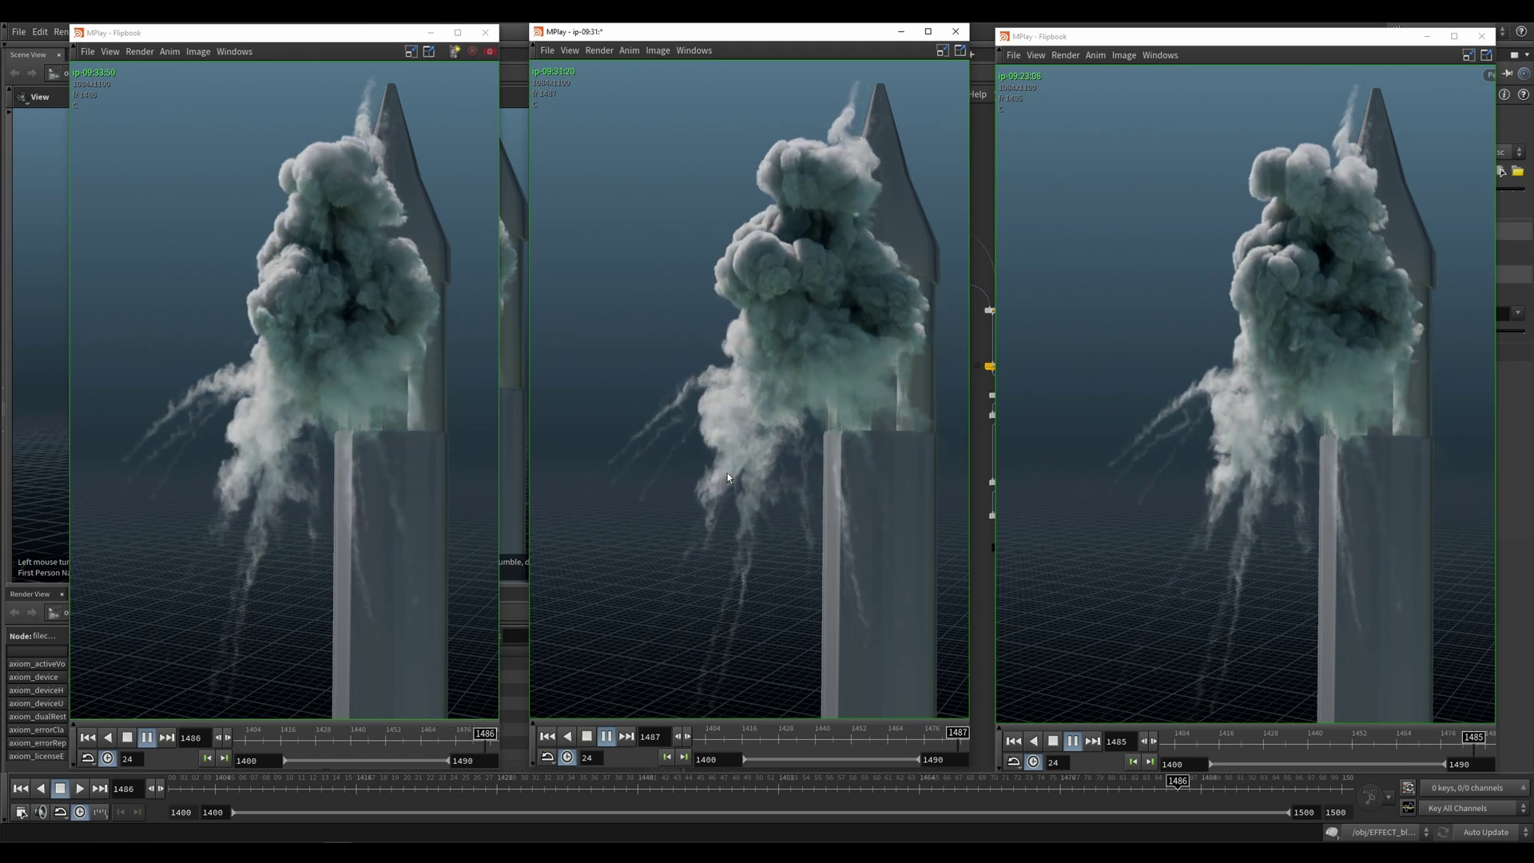
Step: Scrub the three flipbooks to comparable explosion frames, parking them at 1467, 1465 and 1469
{"action": "left_click", "coordinate": [428, 746]}
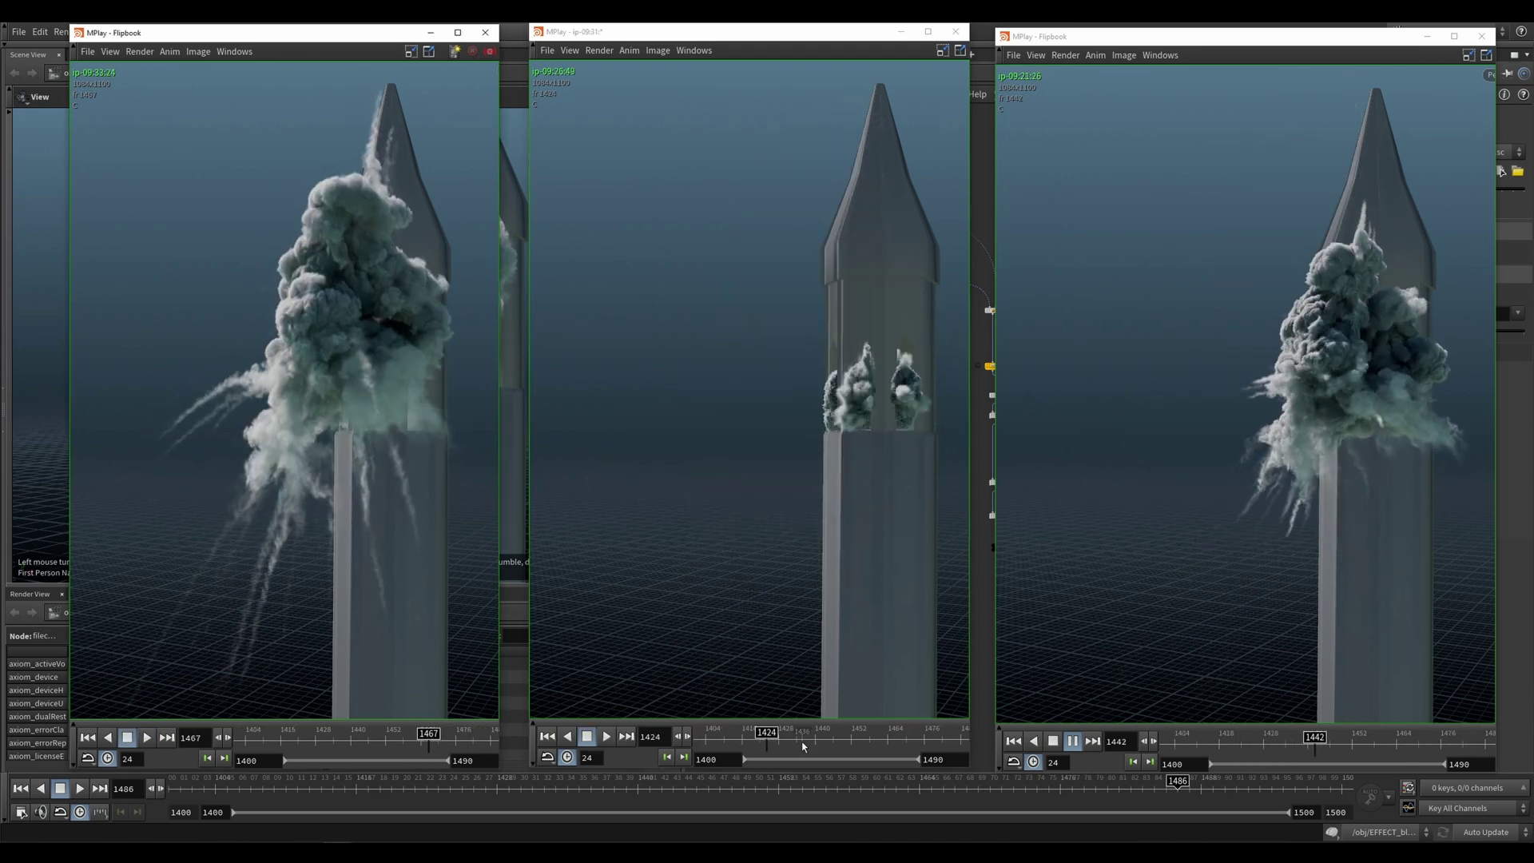
{"action": "left_click", "coordinate": [889, 745]}
{"action": "left_click", "coordinate": [1423, 751]}
{"action": "left_click_drag", "start_coordinate": [1423, 750], "coordinate": [1413, 750]}
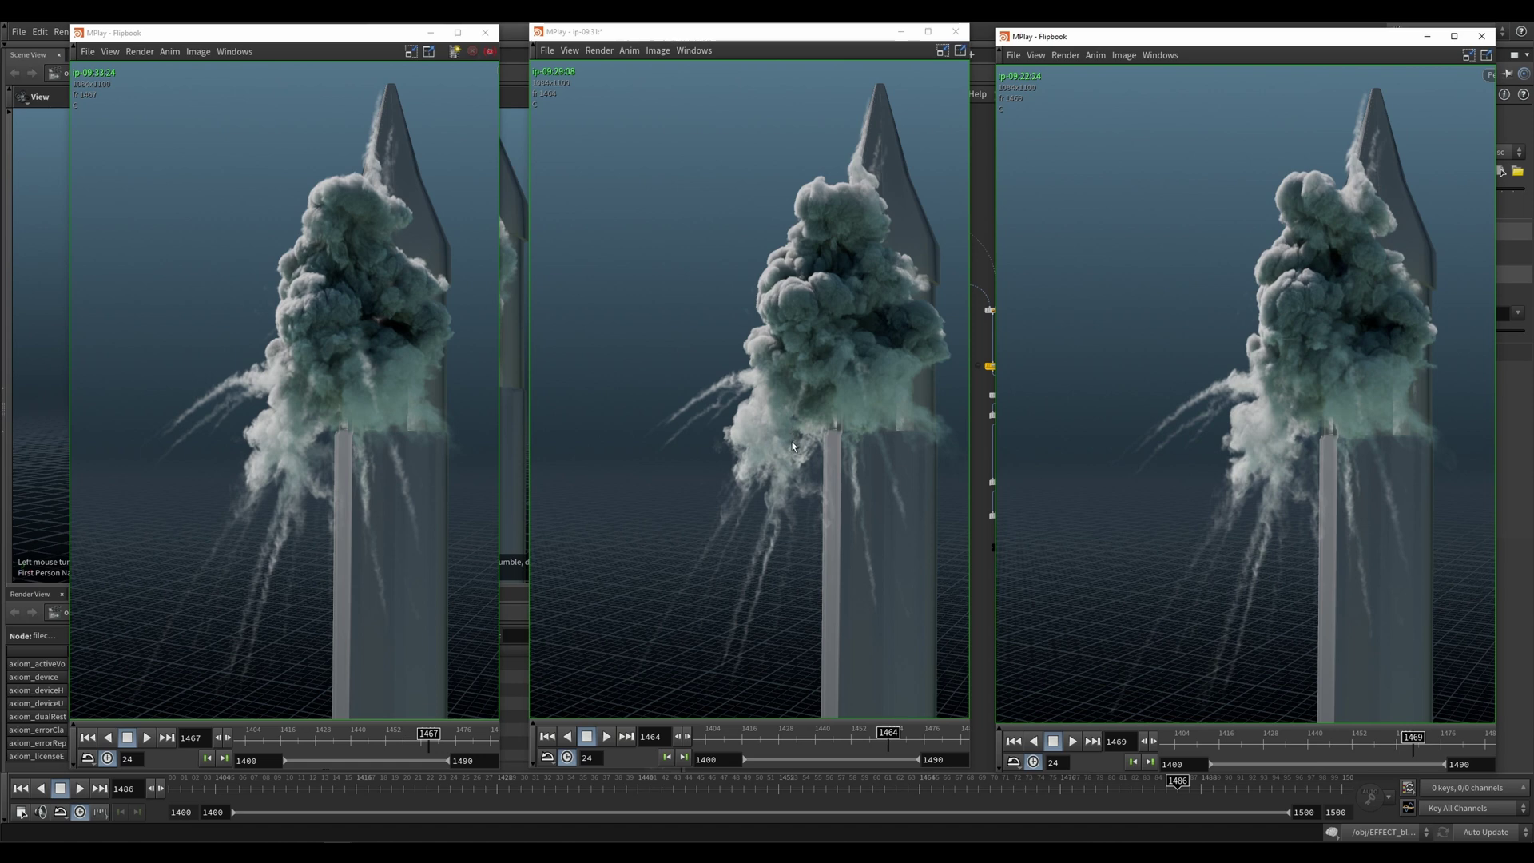
{"action": "left_click", "coordinate": [893, 737]}
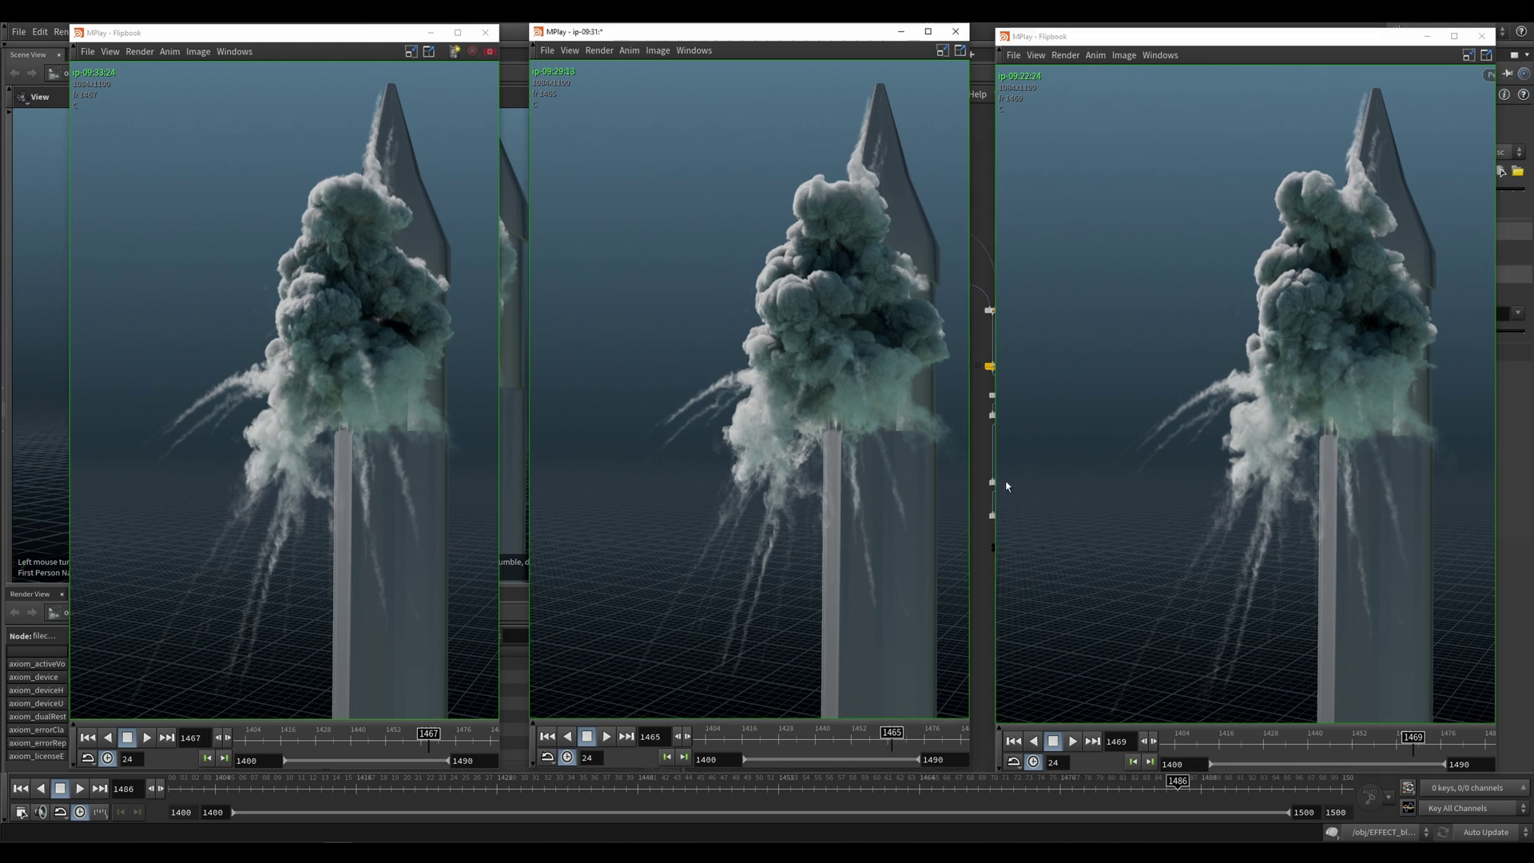
Step: Play and stop the second and third flipbooks to compare their smoke motion
{"action": "key", "text": "Up"}
{"action": "key", "text": "Up"}
{"action": "left_click", "coordinate": [1282, 358]}
{"action": "key", "text": "Up"}
{"action": "key", "text": "Up"}
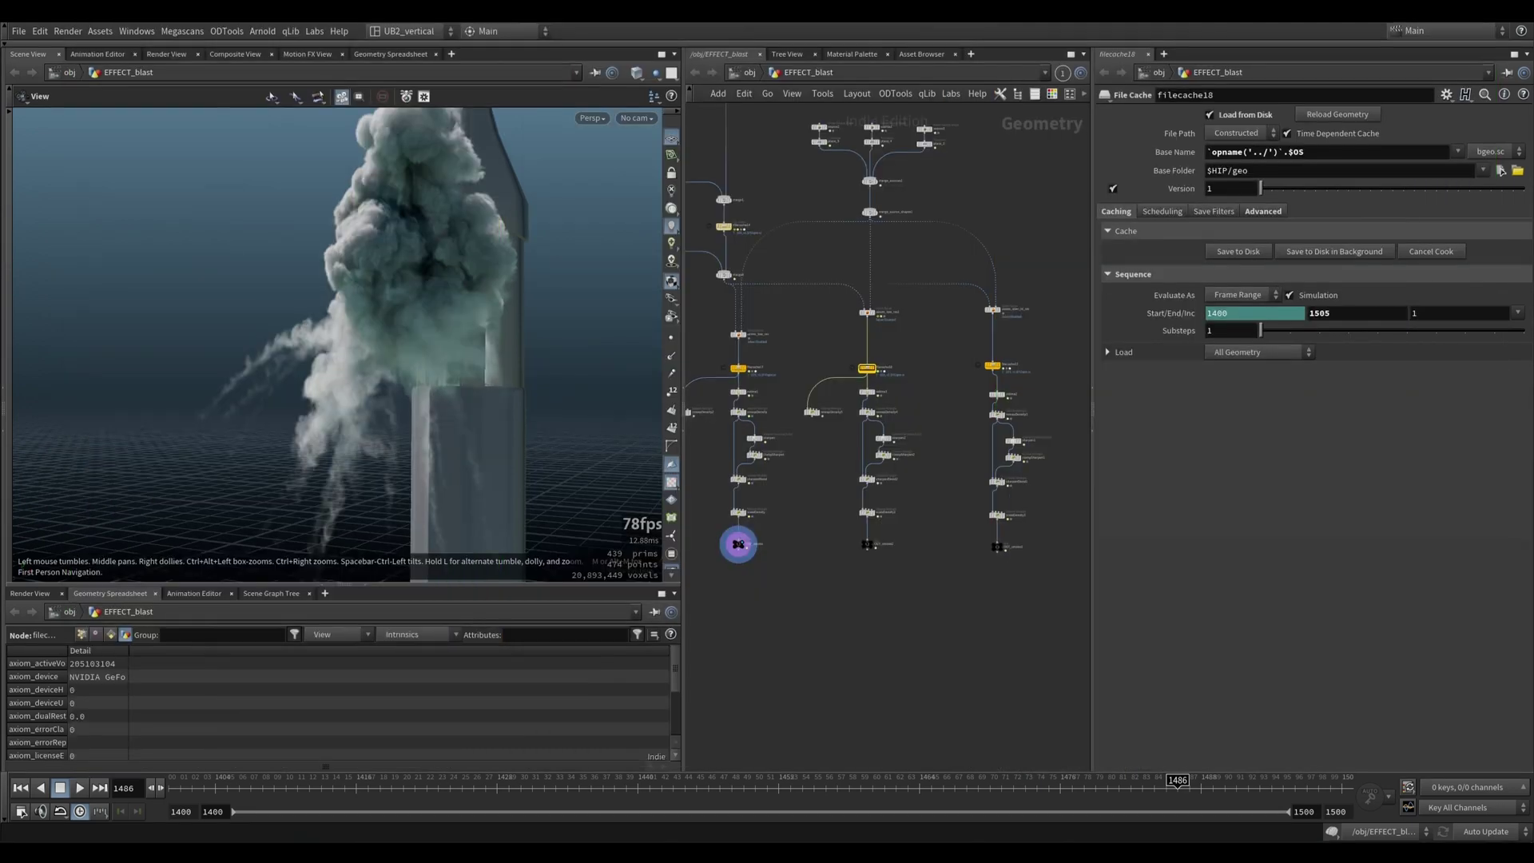
Step: Widen the network and parameter area, select the OUT_smoke null and examine its smoke around the tower
{"action": "middle_click_drag", "start_coordinate": [805, 367], "coordinate": [867, 368]}
{"action": "left_click_drag", "start_coordinate": [685, 412], "coordinate": [644, 412]}
{"action": "left_click_drag", "start_coordinate": [429, 298], "coordinate": [396, 392]}
{"action": "scroll", "coordinate": [397, 393], "scroll_direction": "up", "scroll_amount": 1}
{"action": "left_click", "coordinate": [772, 545]}
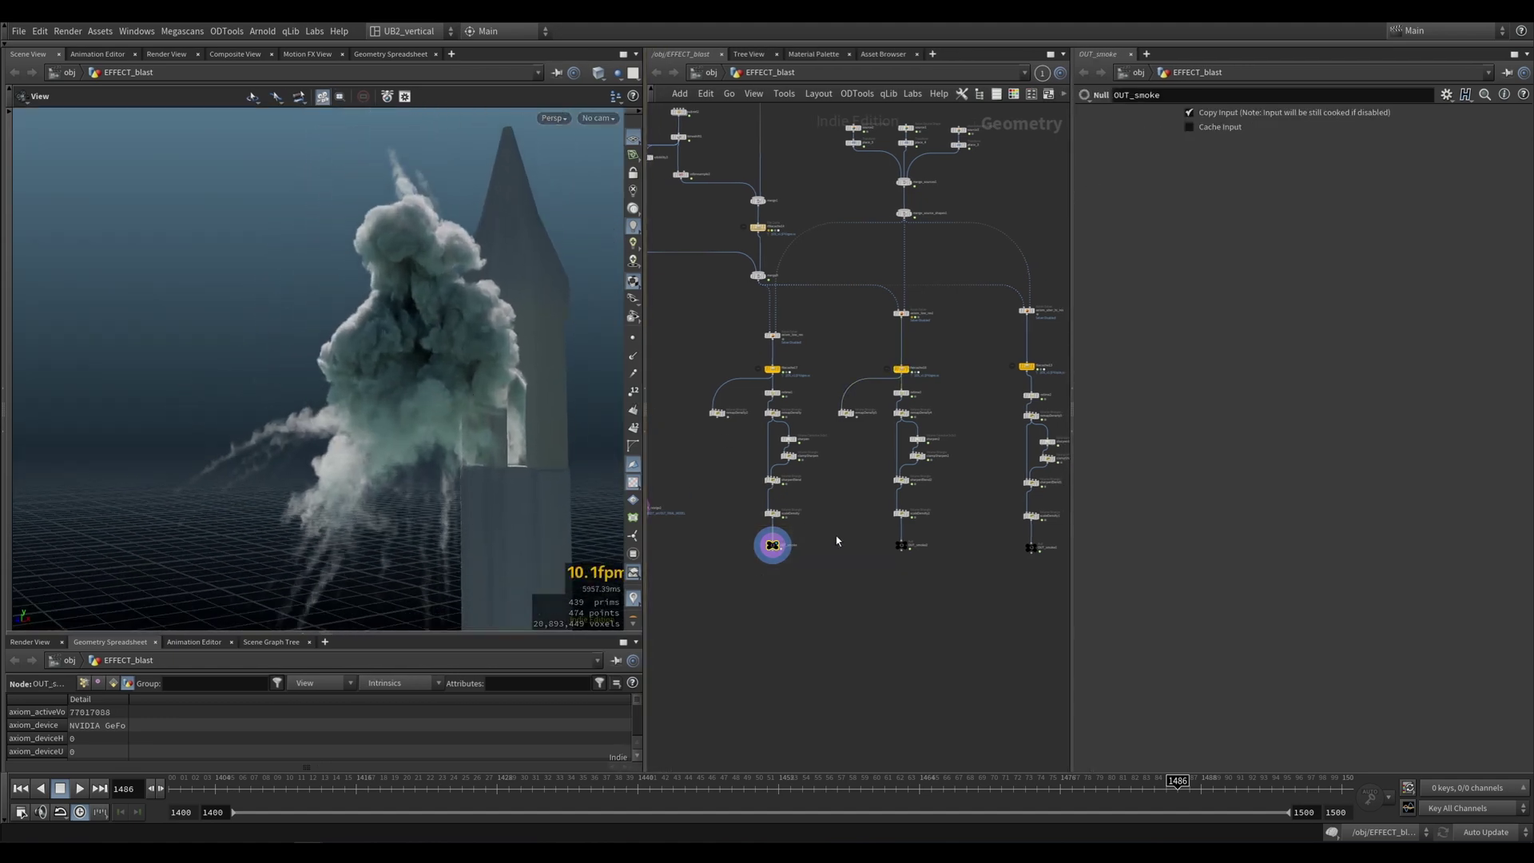
{"action": "left_click_drag", "start_coordinate": [418, 404], "coordinate": [369, 409]}
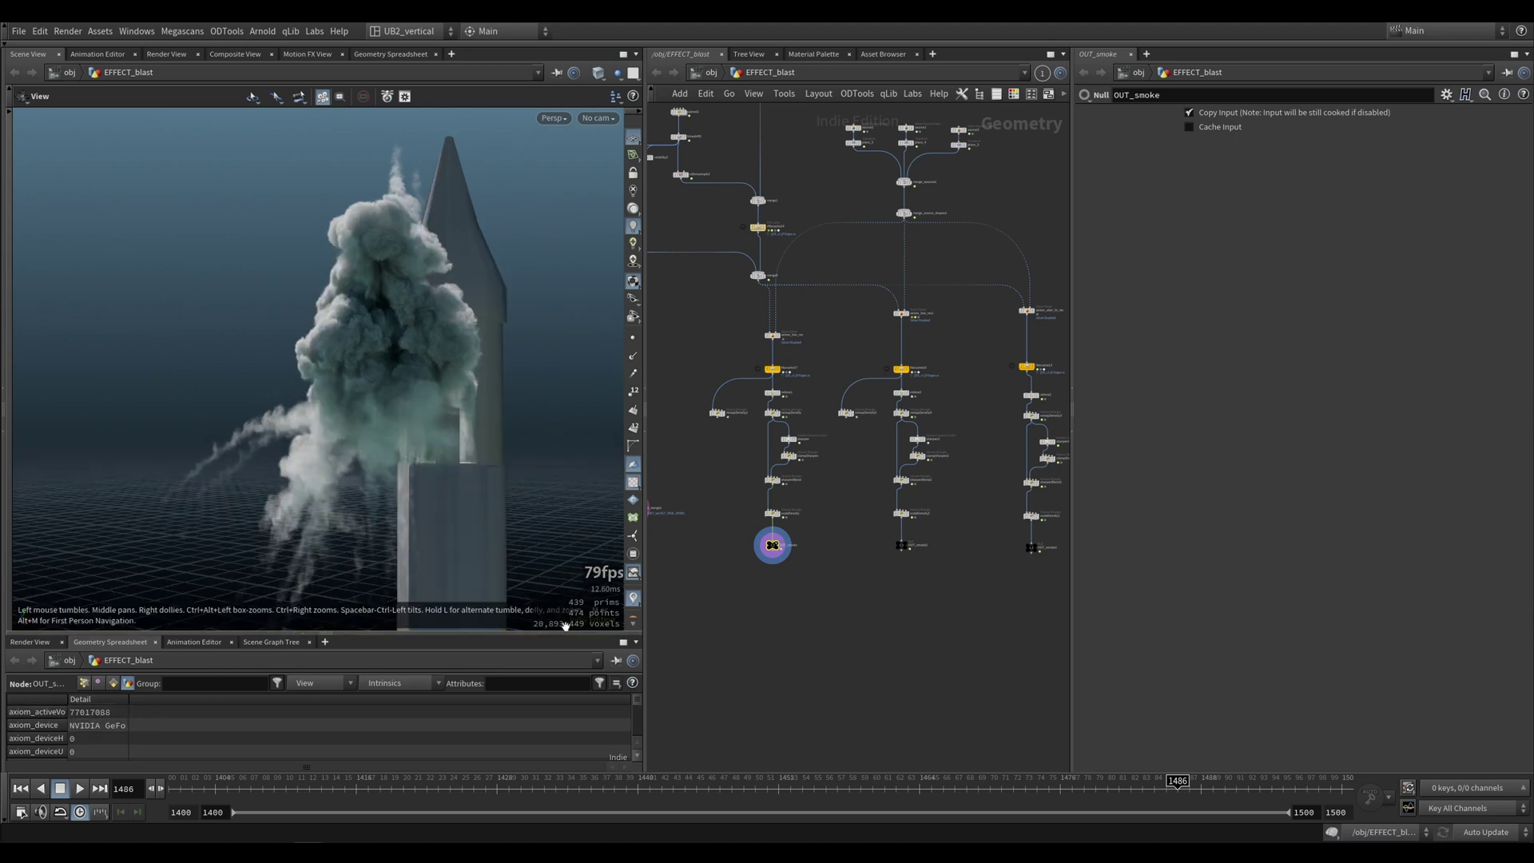
{"action": "left_click_drag", "start_coordinate": [401, 434], "coordinate": [448, 424]}
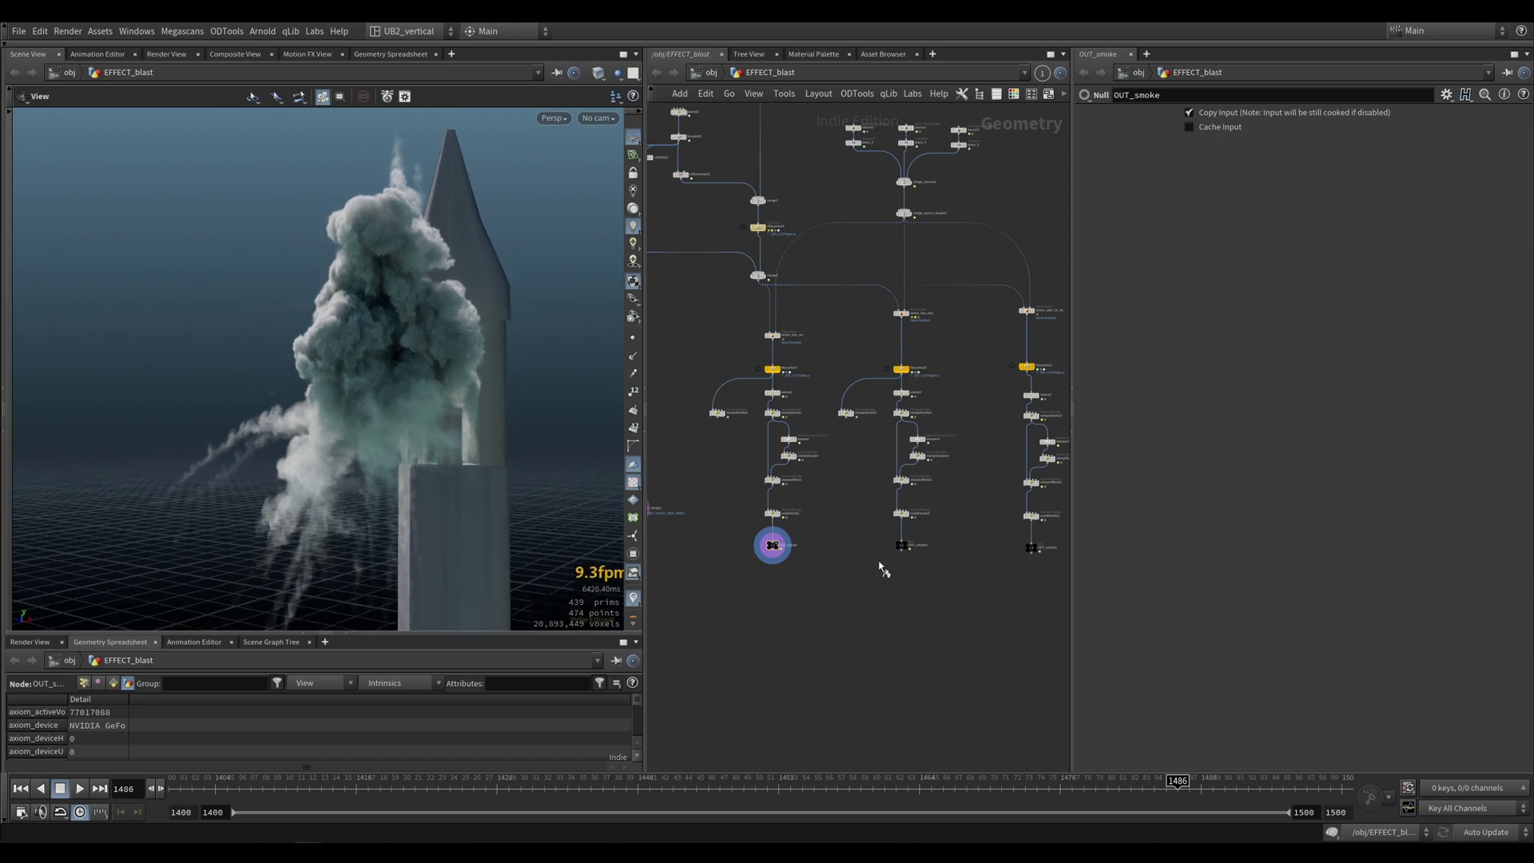
Step: Display and examine the OUT_smoke2 result, and switch the display flag to OUT_smoke1
{"action": "left_click", "coordinate": [939, 538]}
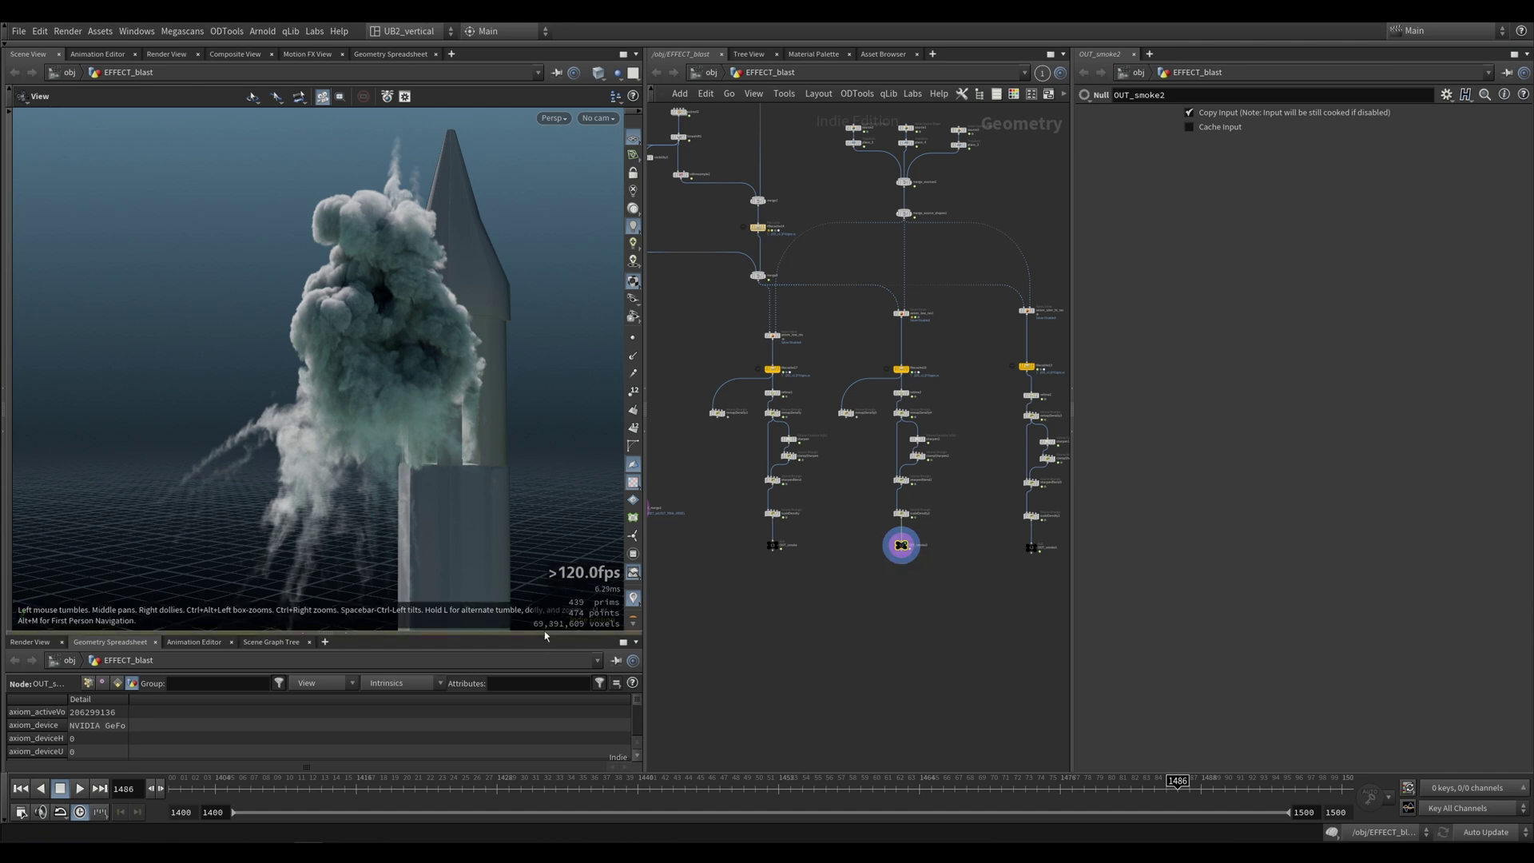
{"action": "left_click_drag", "start_coordinate": [254, 613], "coordinate": [382, 486]}
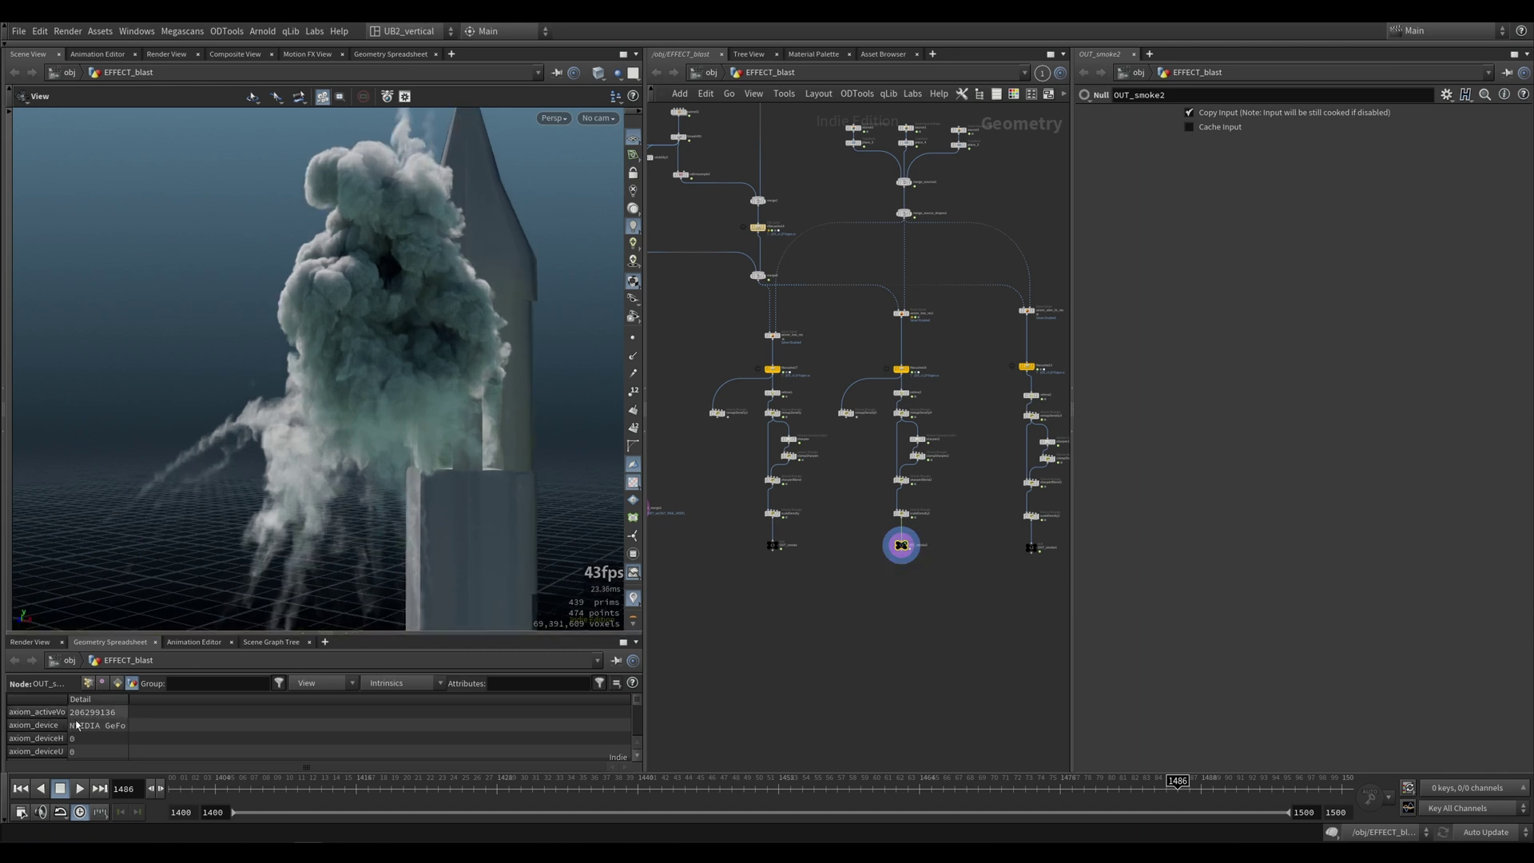
{"action": "middle_click_drag", "start_coordinate": [905, 630], "coordinate": [761, 637]}
{"action": "key", "text": "r"}
{"action": "left_click_drag", "start_coordinate": [844, 545], "coordinate": [915, 586]}
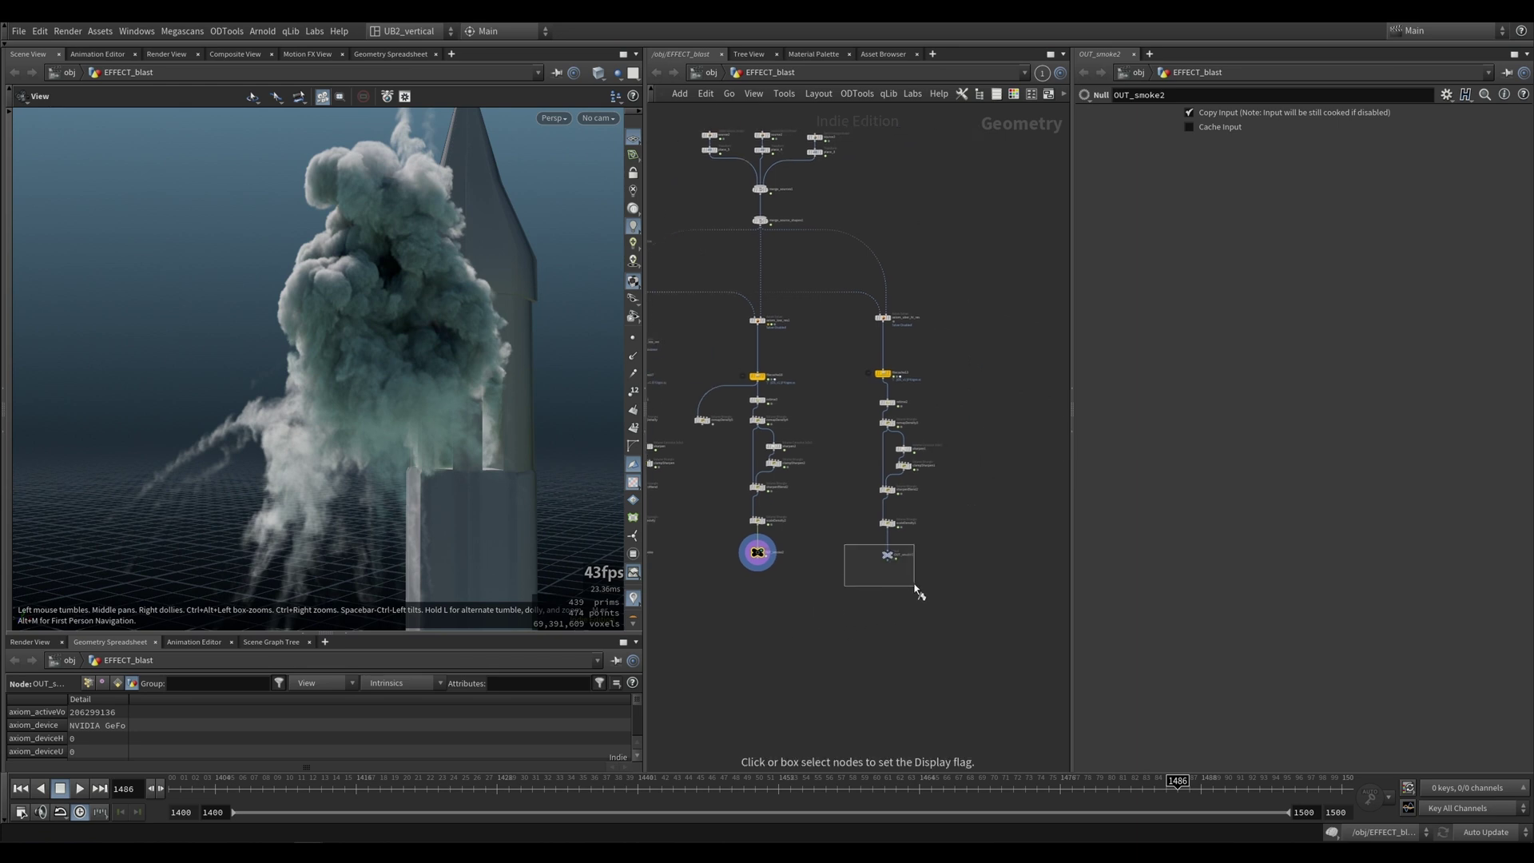
{"action": "left_click", "coordinate": [759, 553]}
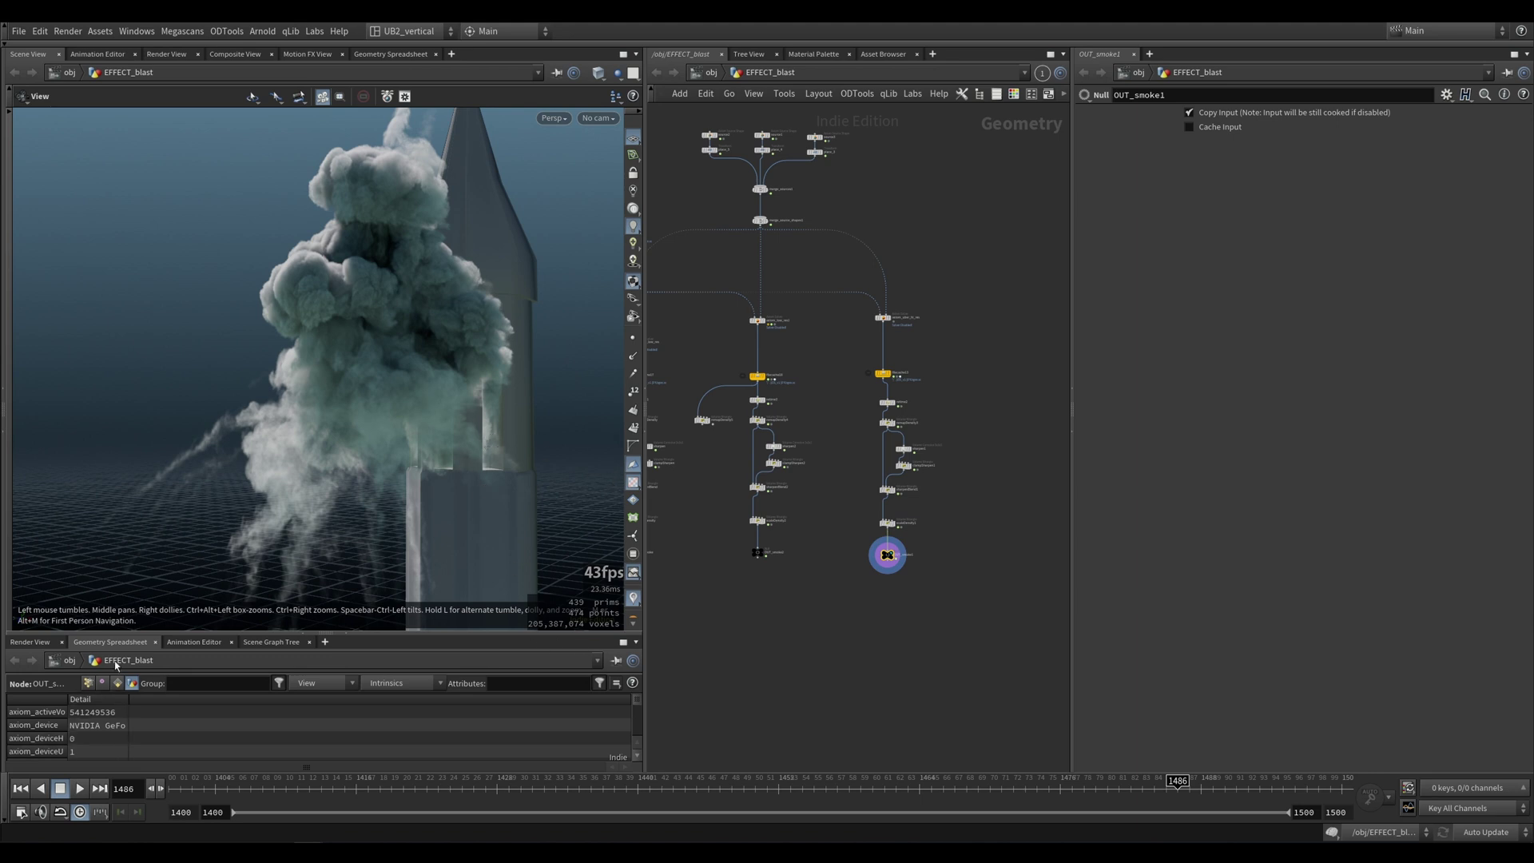
Step: Examine the fine detail of the OUT_smoke1 smoke up close and from another side of the tower
{"action": "left_click_drag", "start_coordinate": [396, 456], "coordinate": [414, 419]}
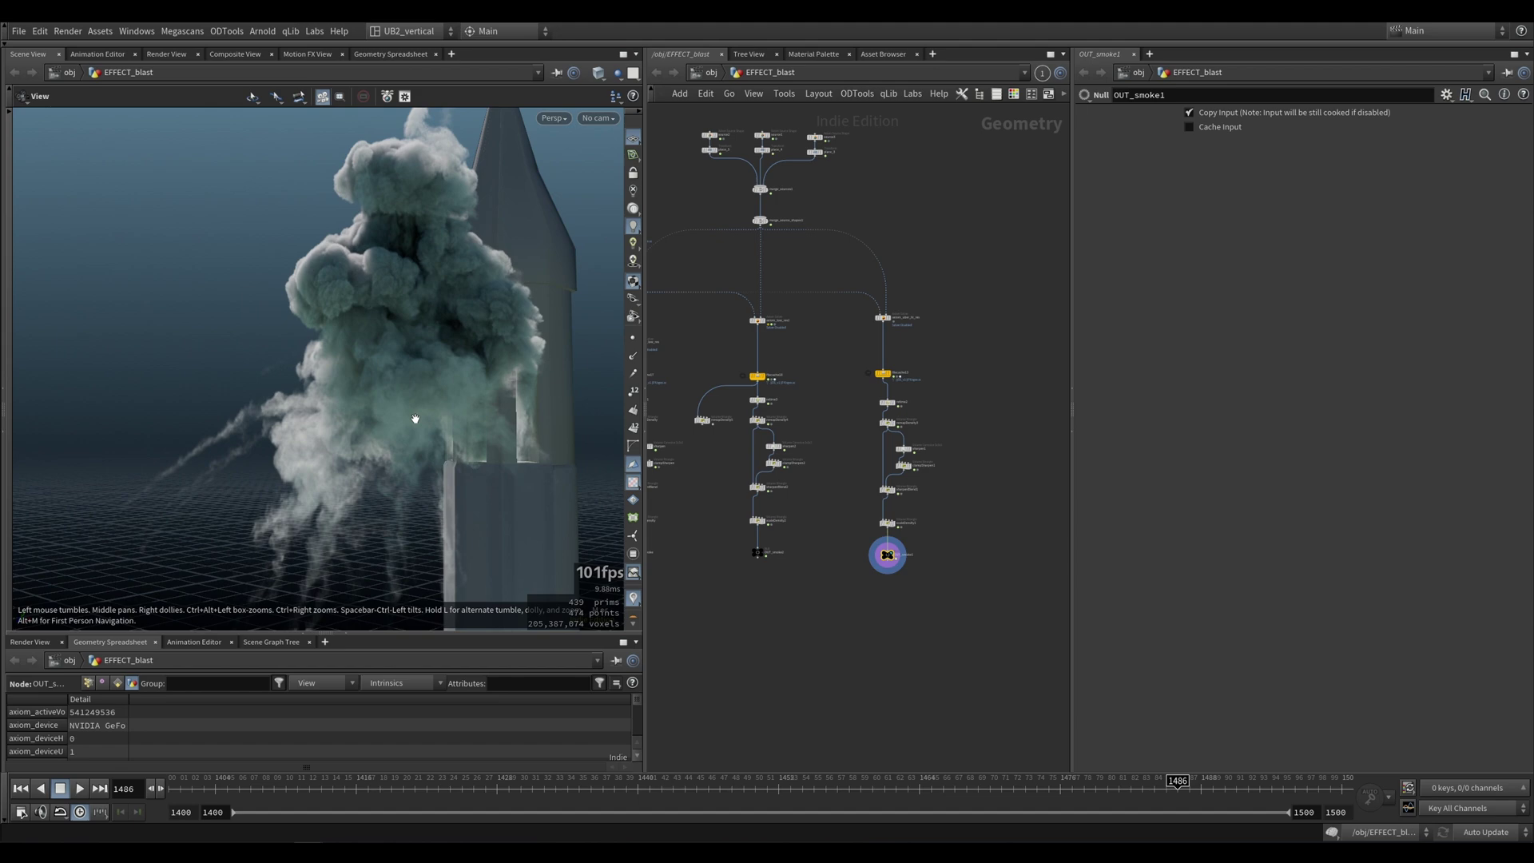
{"action": "right_click_drag", "start_coordinate": [412, 358], "coordinate": [479, 301]}
{"action": "left_click_drag", "start_coordinate": [480, 302], "coordinate": [445, 373]}
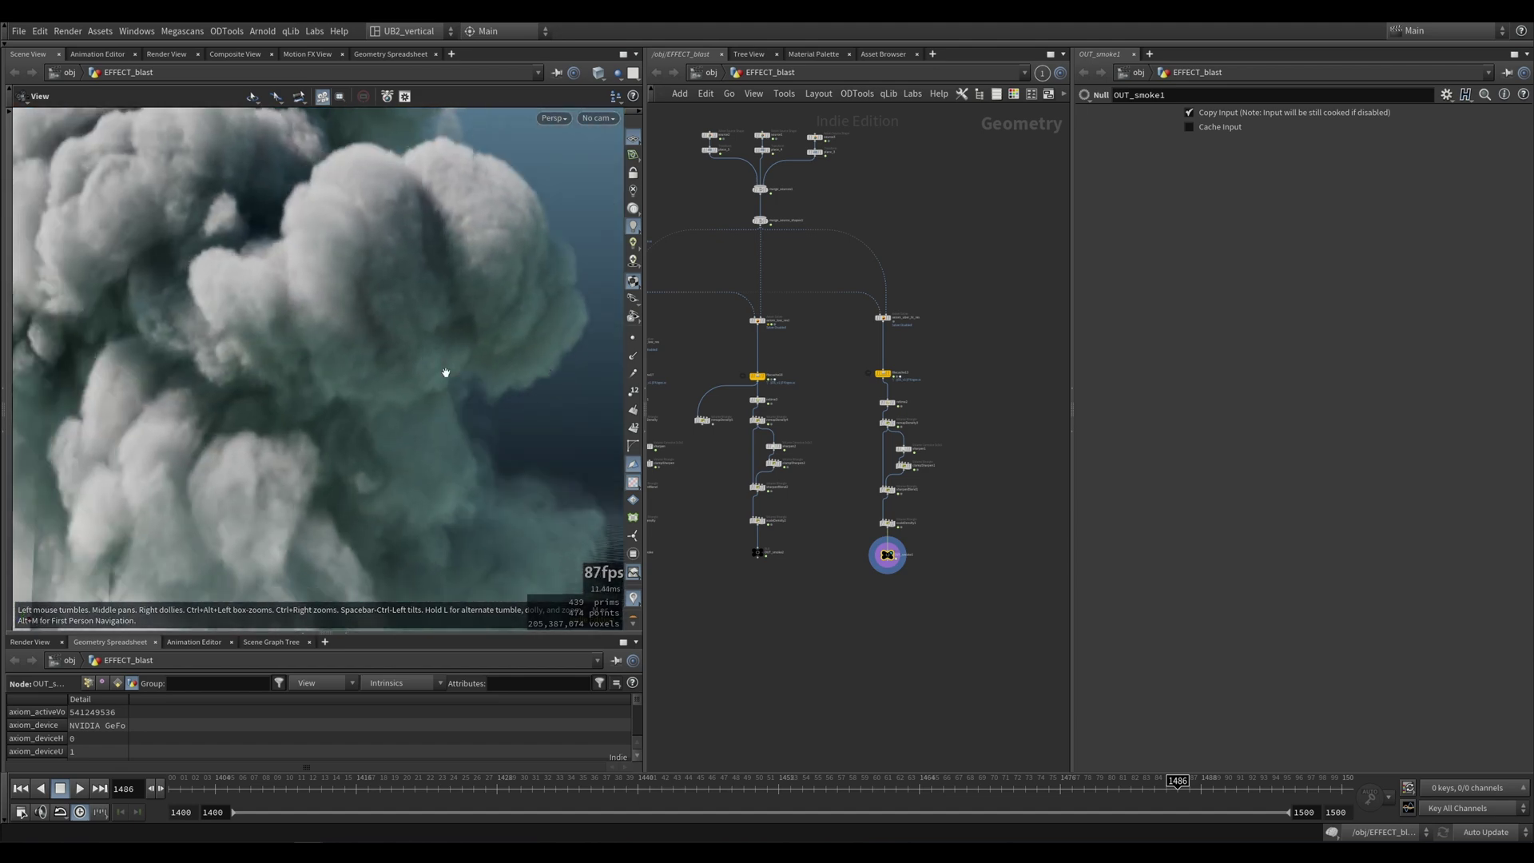
{"action": "right_click_drag", "start_coordinate": [445, 373], "coordinate": [306, 408]}
{"action": "left_click_drag", "start_coordinate": [306, 408], "coordinate": [391, 387]}
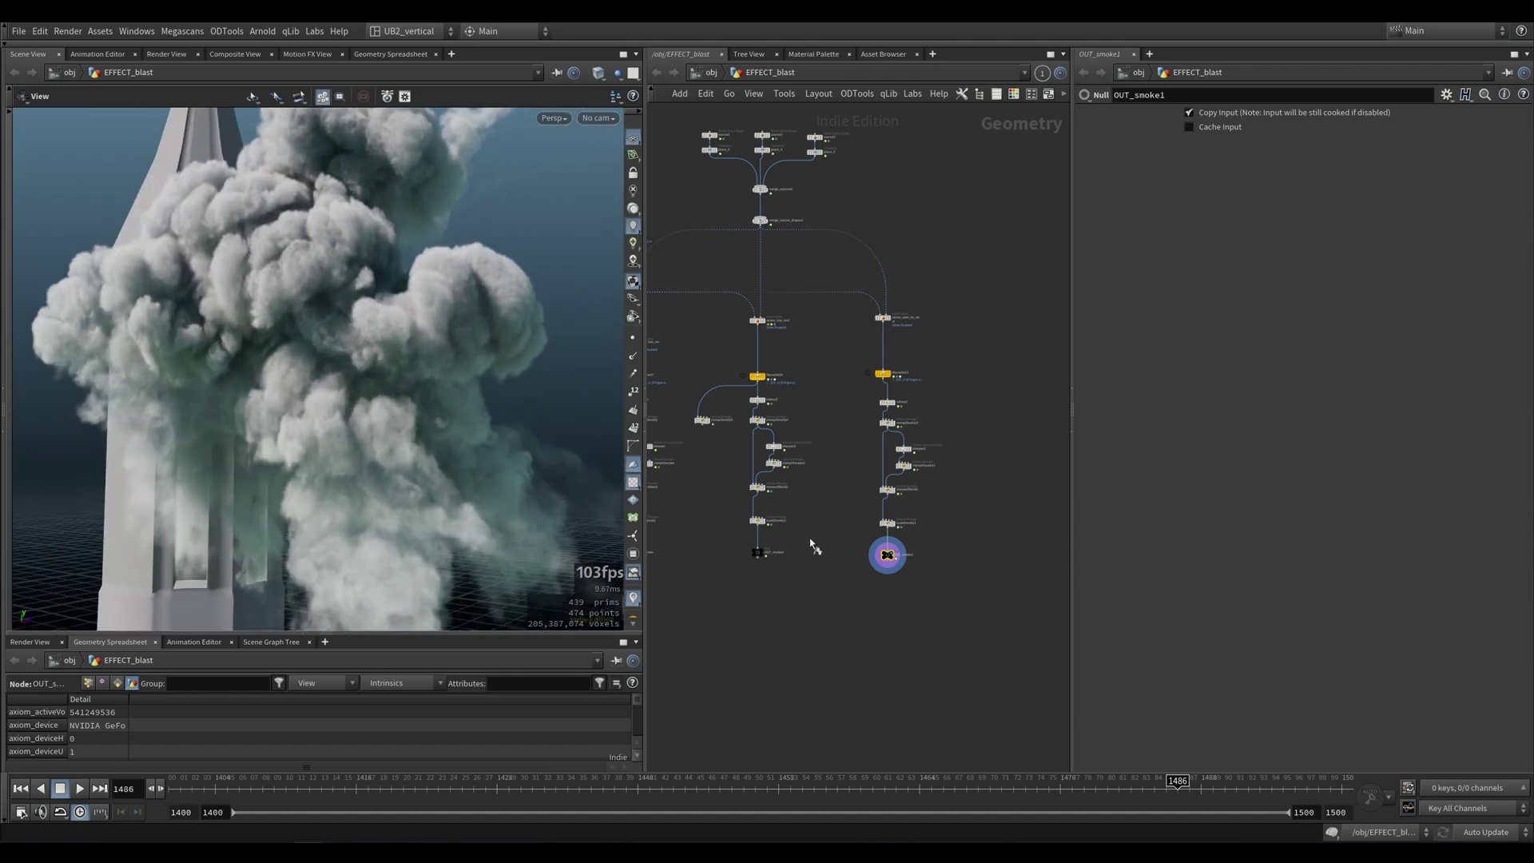
Step: Alternate the display flag between OUT_smoke2 and OUT_smoke1 to compare close-up detail, ending on OUT_smoke
{"action": "left_click", "coordinate": [747, 576]}
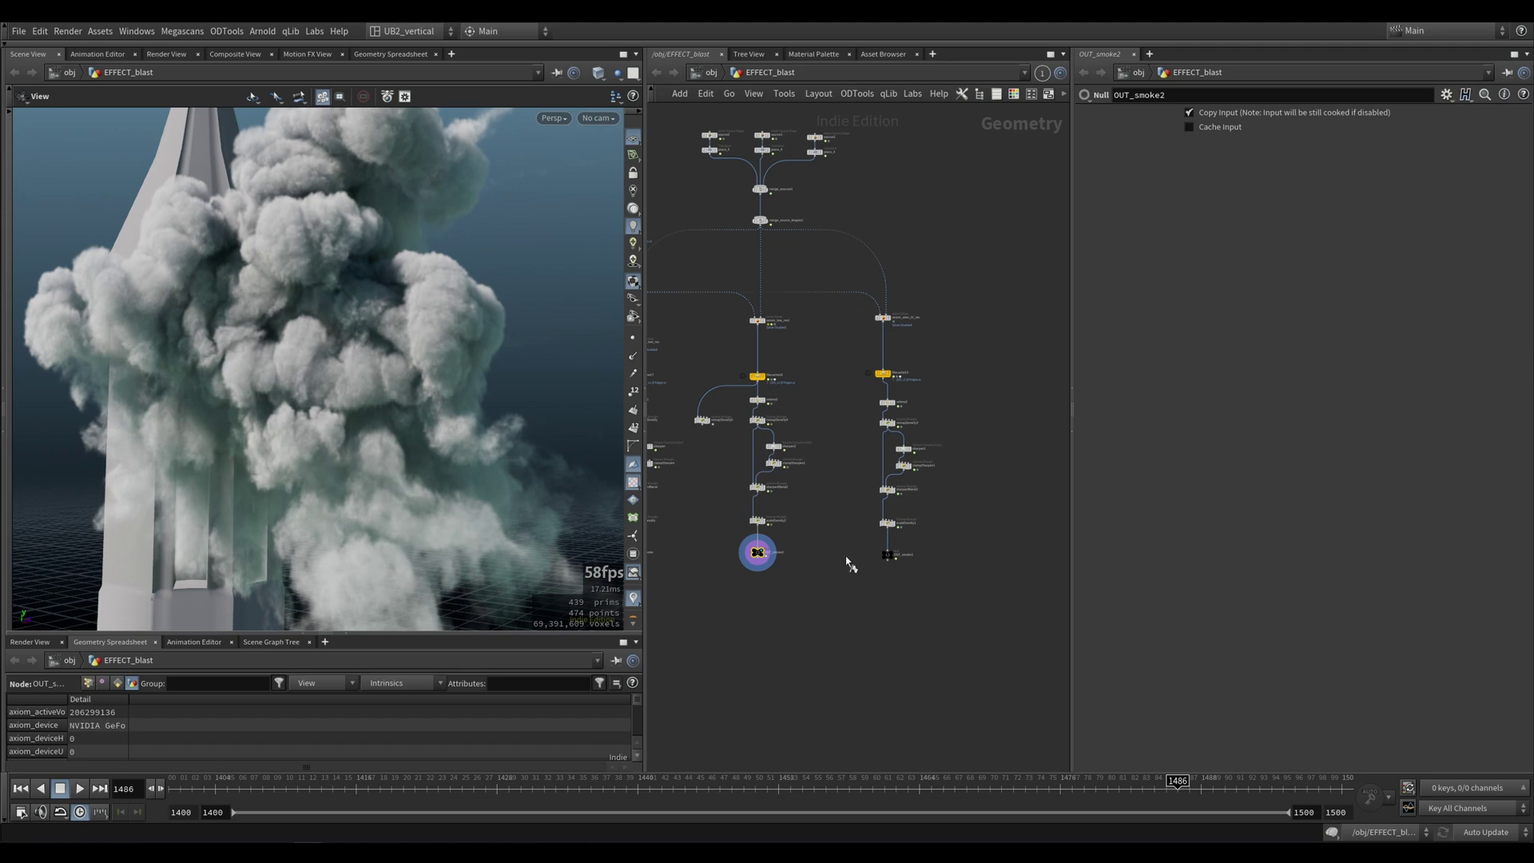
{"action": "key", "text": "r"}
{"action": "left_click_drag", "start_coordinate": [846, 544], "coordinate": [963, 592]}
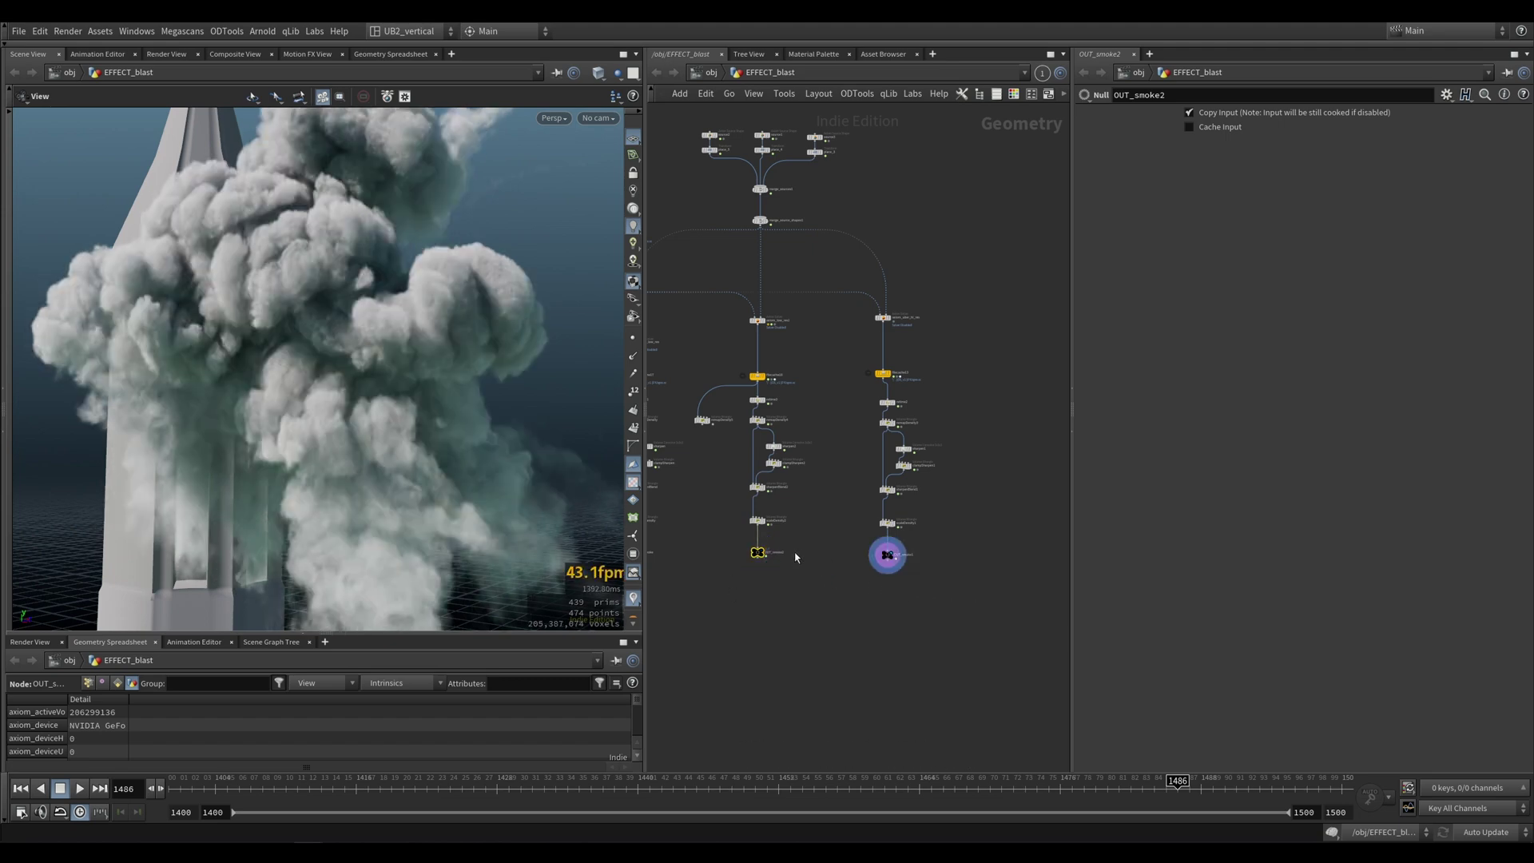
{"action": "left_click", "coordinate": [758, 552]}
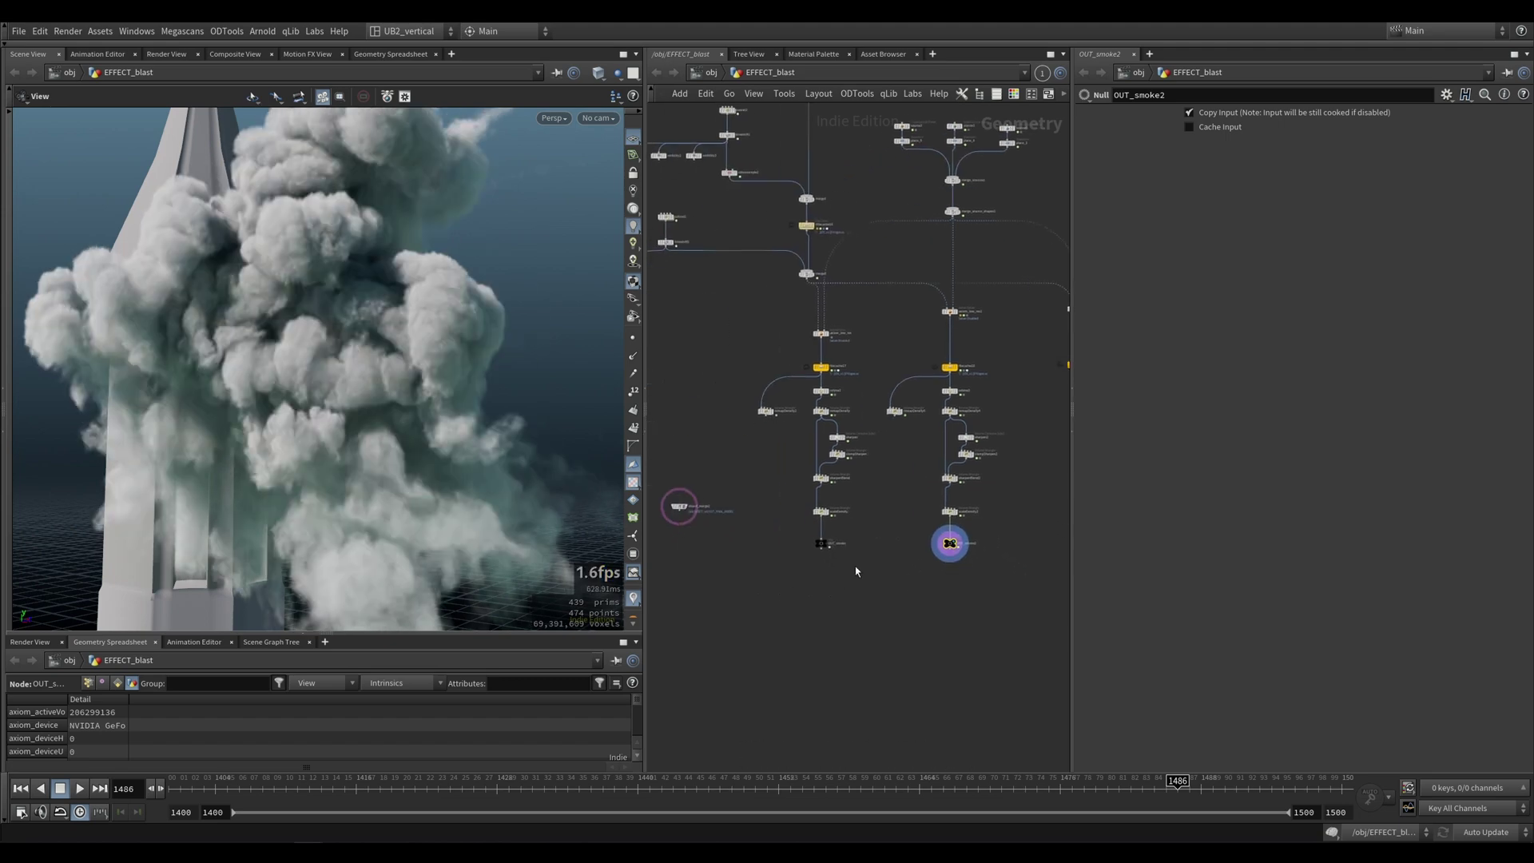
{"action": "key", "text": "r"}
{"action": "left_click", "coordinate": [821, 544]}
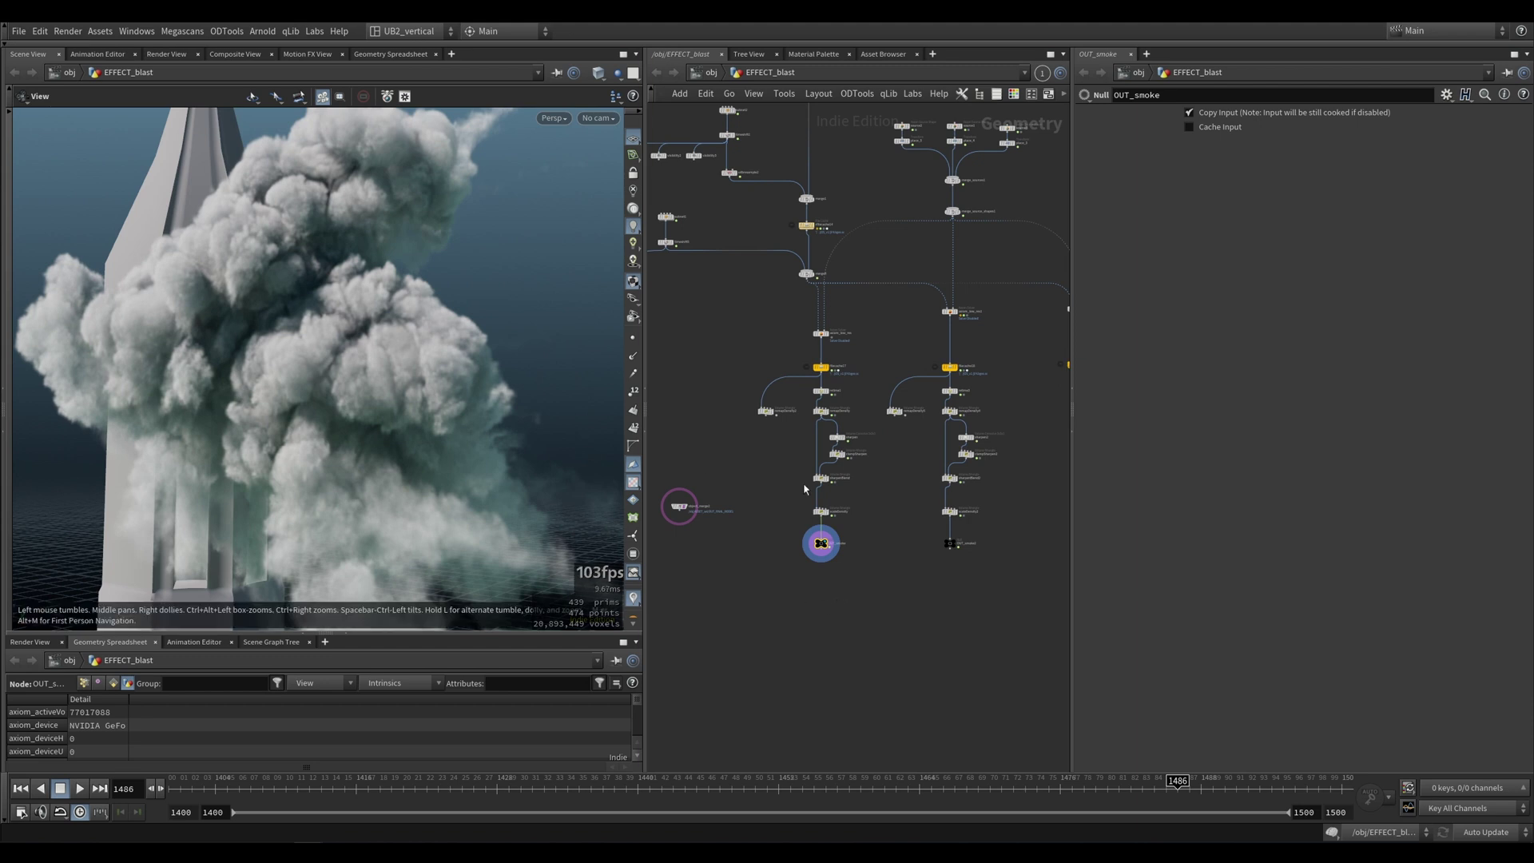
Step: Display the retime1 node below filecache17 to review its smoke and retiming settings
{"action": "scroll", "coordinate": [845, 457], "scroll_direction": "up", "scroll_amount": 5}
{"action": "scroll", "coordinate": [849, 438], "scroll_direction": "up", "scroll_amount": 3}
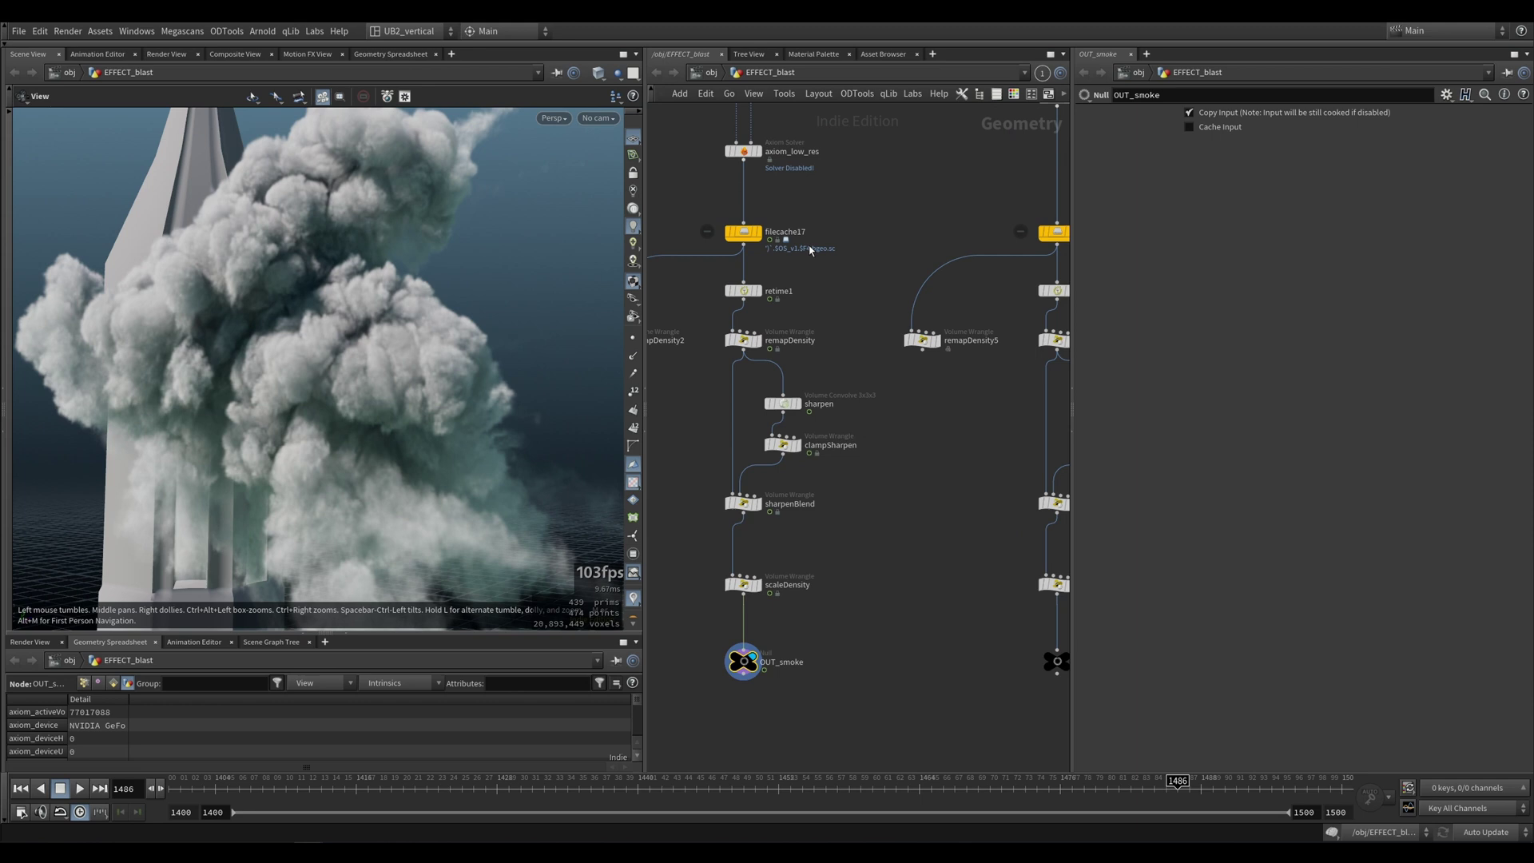
{"action": "key", "text": "r"}
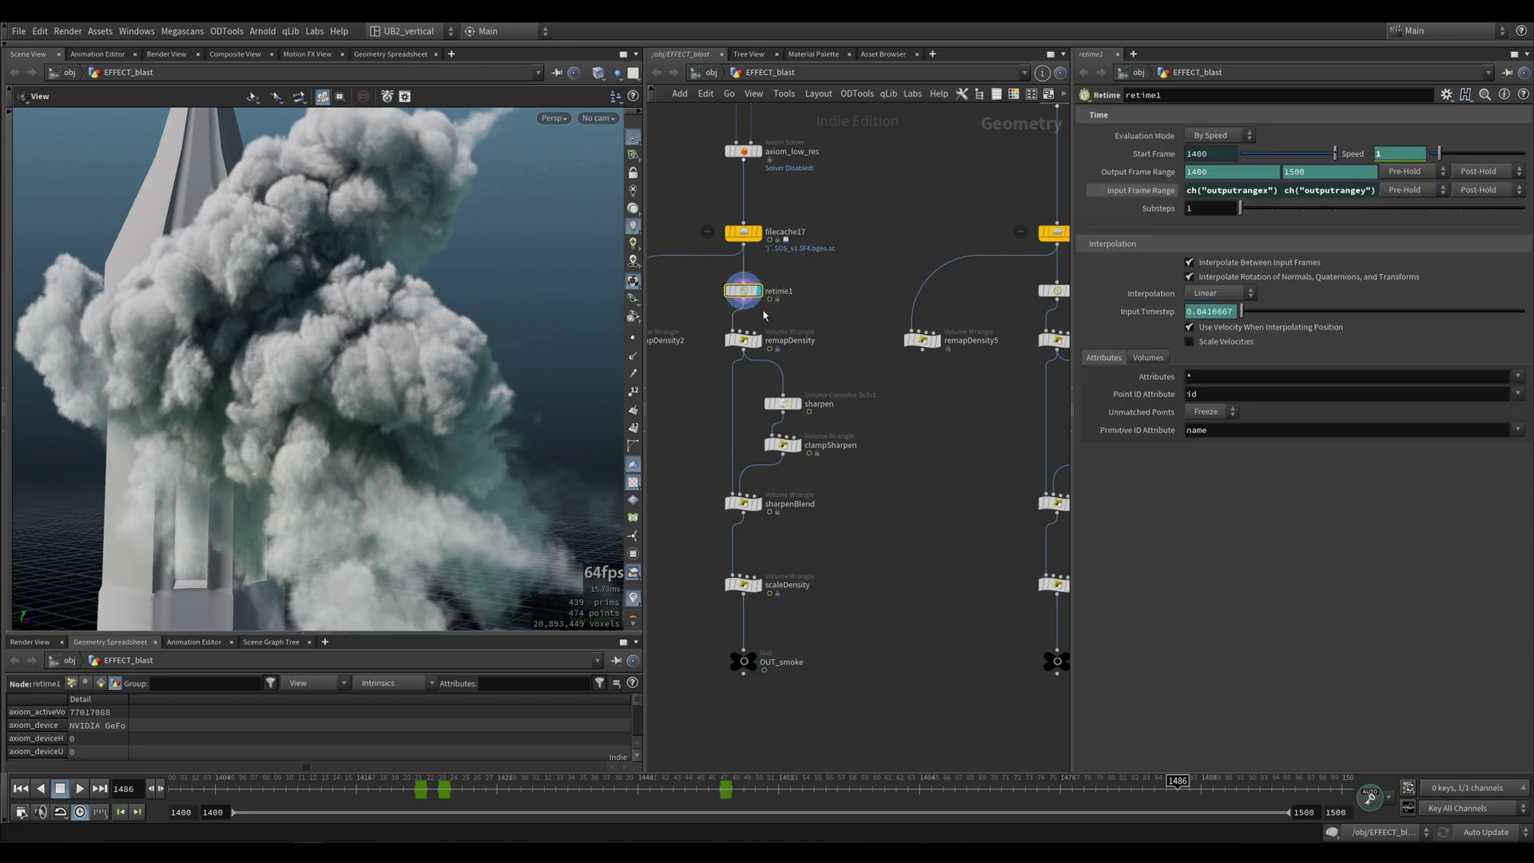
{"action": "middle_click_drag", "start_coordinate": [987, 291], "coordinate": [879, 343]}
{"action": "middle_click_drag", "start_coordinate": [701, 336], "coordinate": [788, 263]}
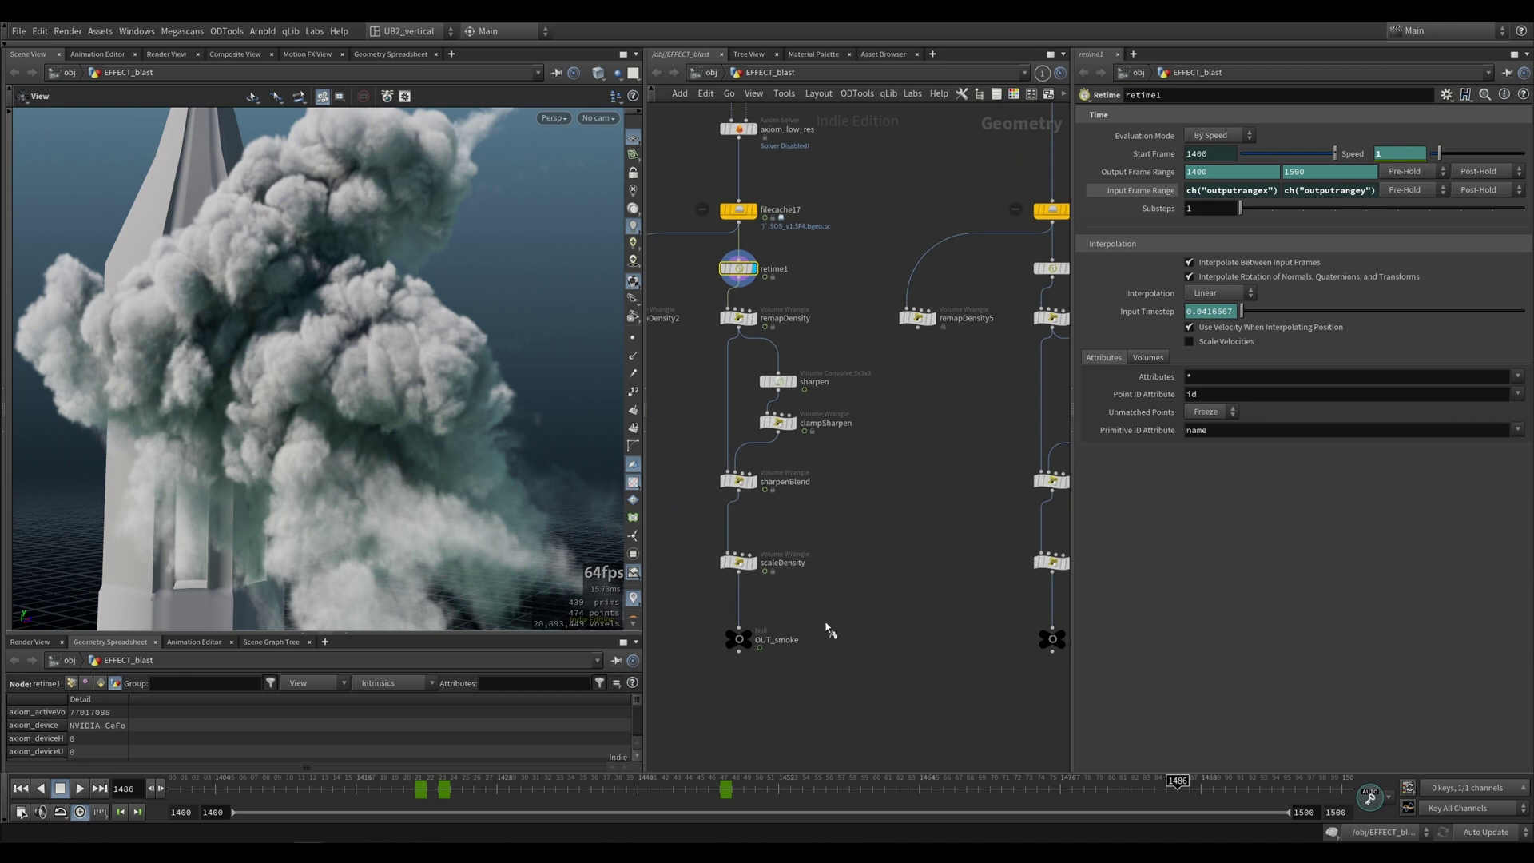
Step: Alternate the display between OUT_smoke and retime1 to compare the post-processing, ending with the whole OUT_smoke plume in view
{"action": "key", "text": "r"}
{"action": "left_click_drag", "start_coordinate": [827, 623], "coordinate": [718, 680]}
{"action": "left_click", "coordinate": [772, 641]}
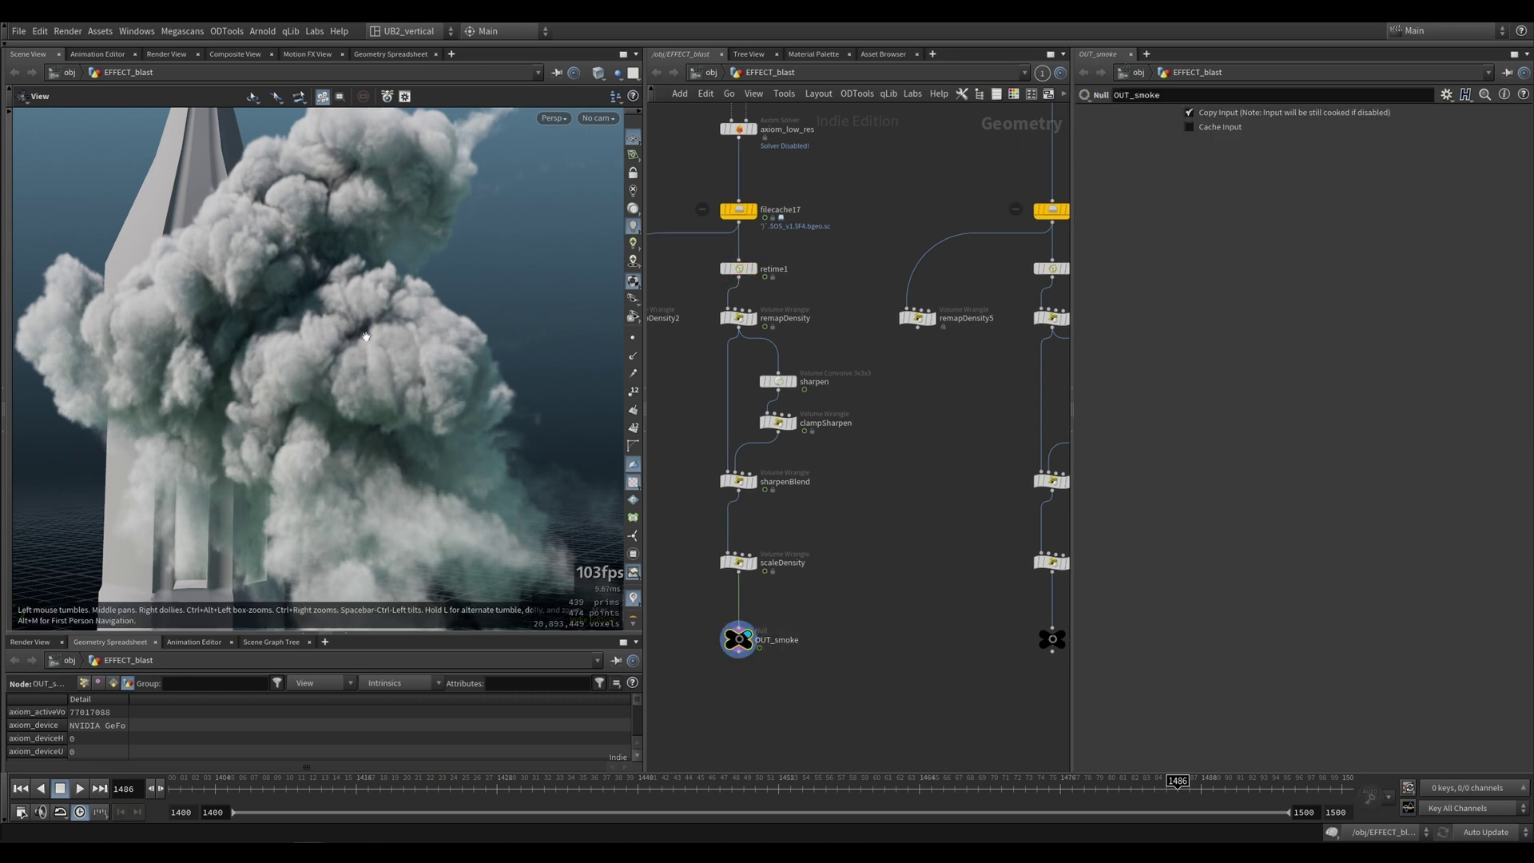
{"action": "left_click", "coordinate": [720, 276]}
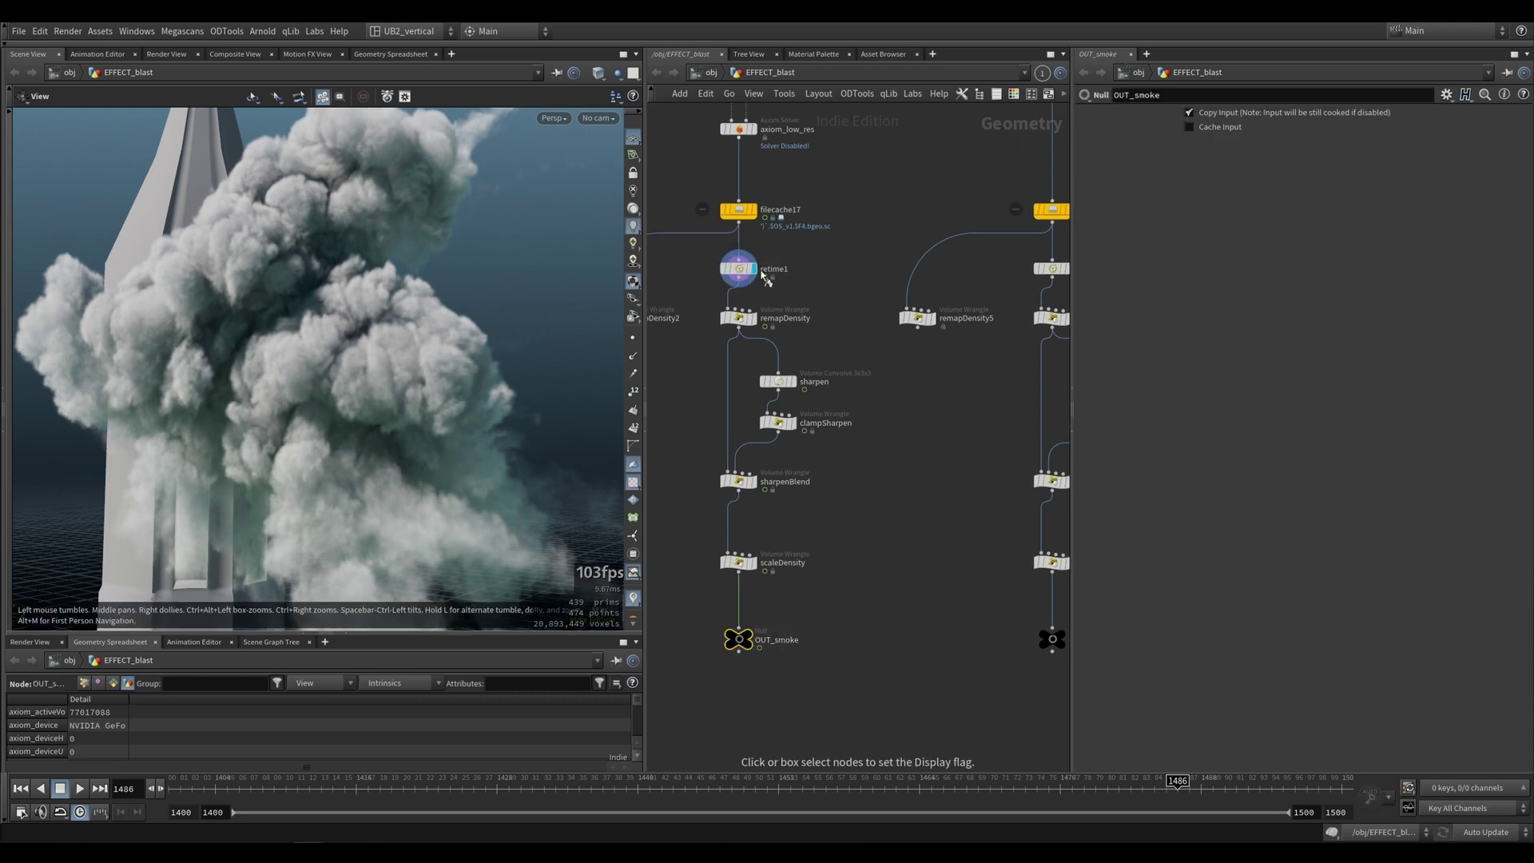
{"action": "left_click", "coordinate": [739, 643]}
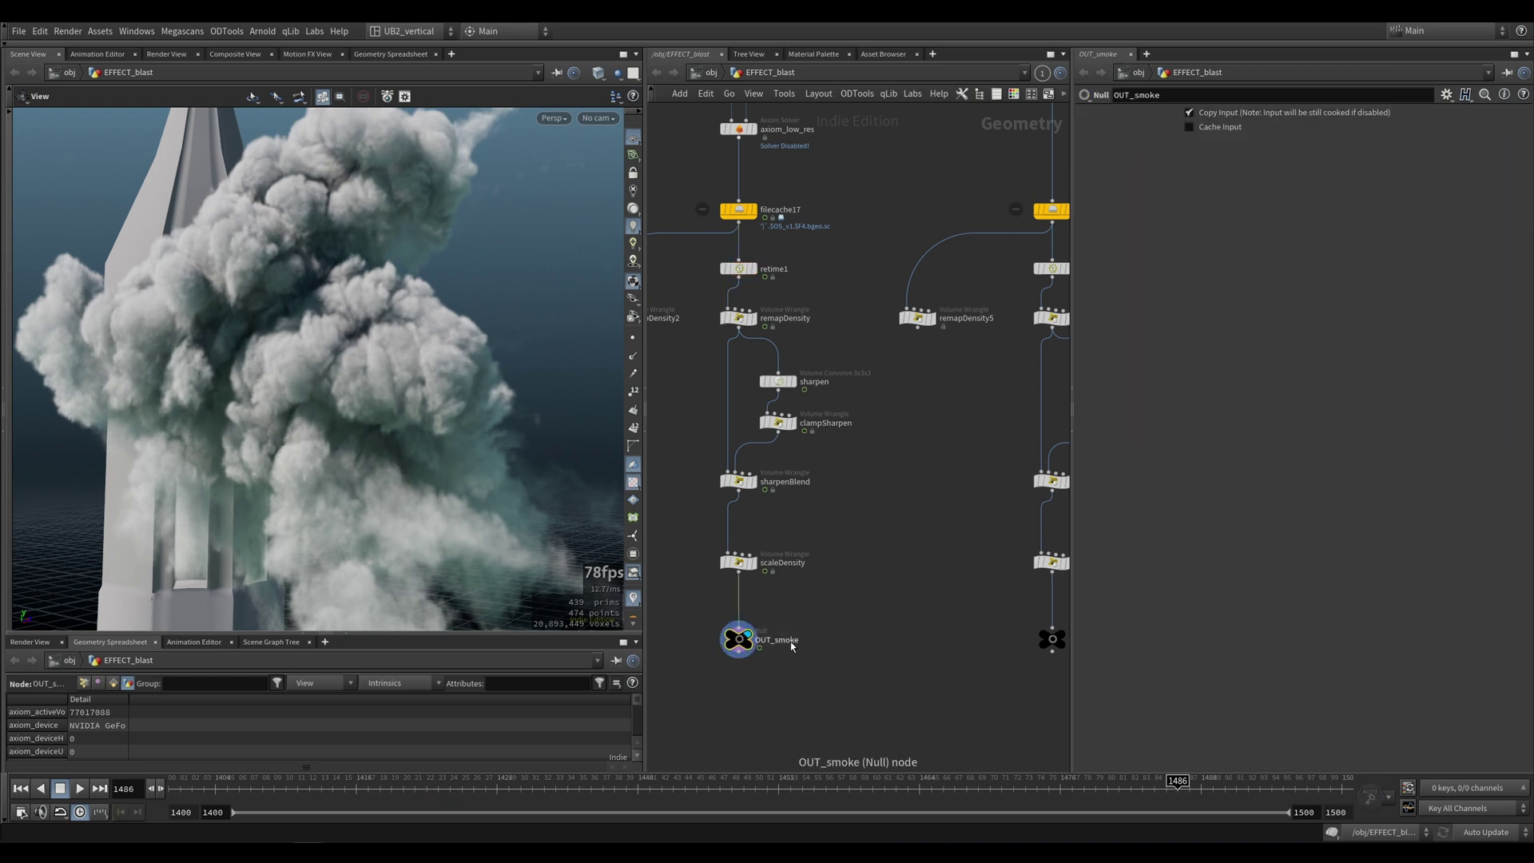
{"action": "middle_click_drag", "start_coordinate": [882, 466], "coordinate": [924, 496]}
{"action": "right_click_drag", "start_coordinate": [601, 479], "coordinate": [263, 447]}
{"action": "left_click_drag", "start_coordinate": [479, 431], "coordinate": [405, 424]}
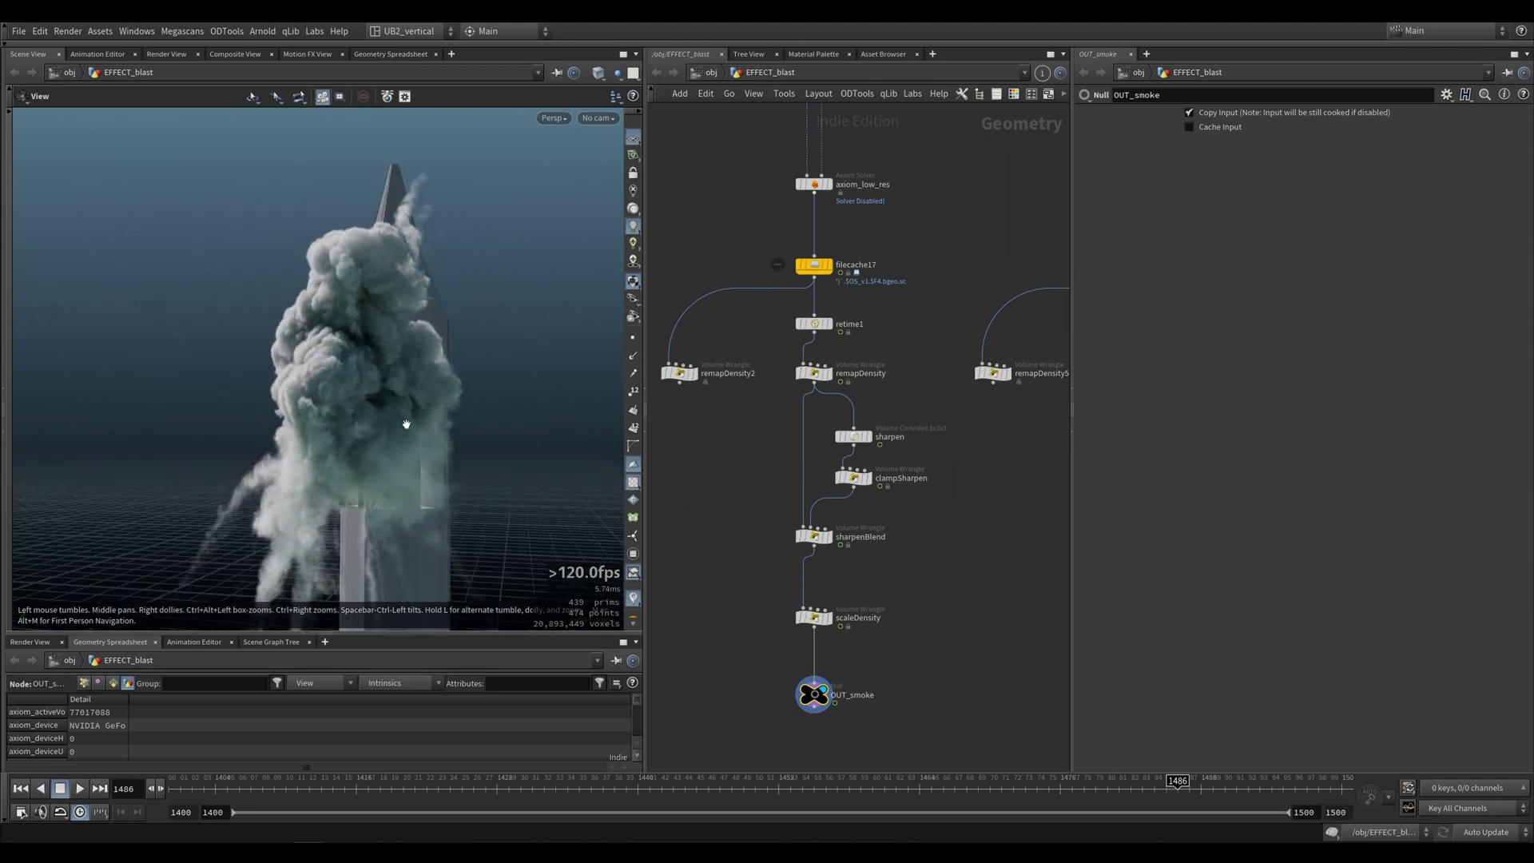
Step: Display the upstream subnet2 source node and scrub the timeline to frame 1428
{"action": "middle_click_drag", "start_coordinate": [942, 500], "coordinate": [904, 559]}
{"action": "scroll", "coordinate": [901, 562], "scroll_direction": "down", "scroll_amount": 4}
{"action": "middle_click_drag", "start_coordinate": [713, 416], "coordinate": [762, 568]}
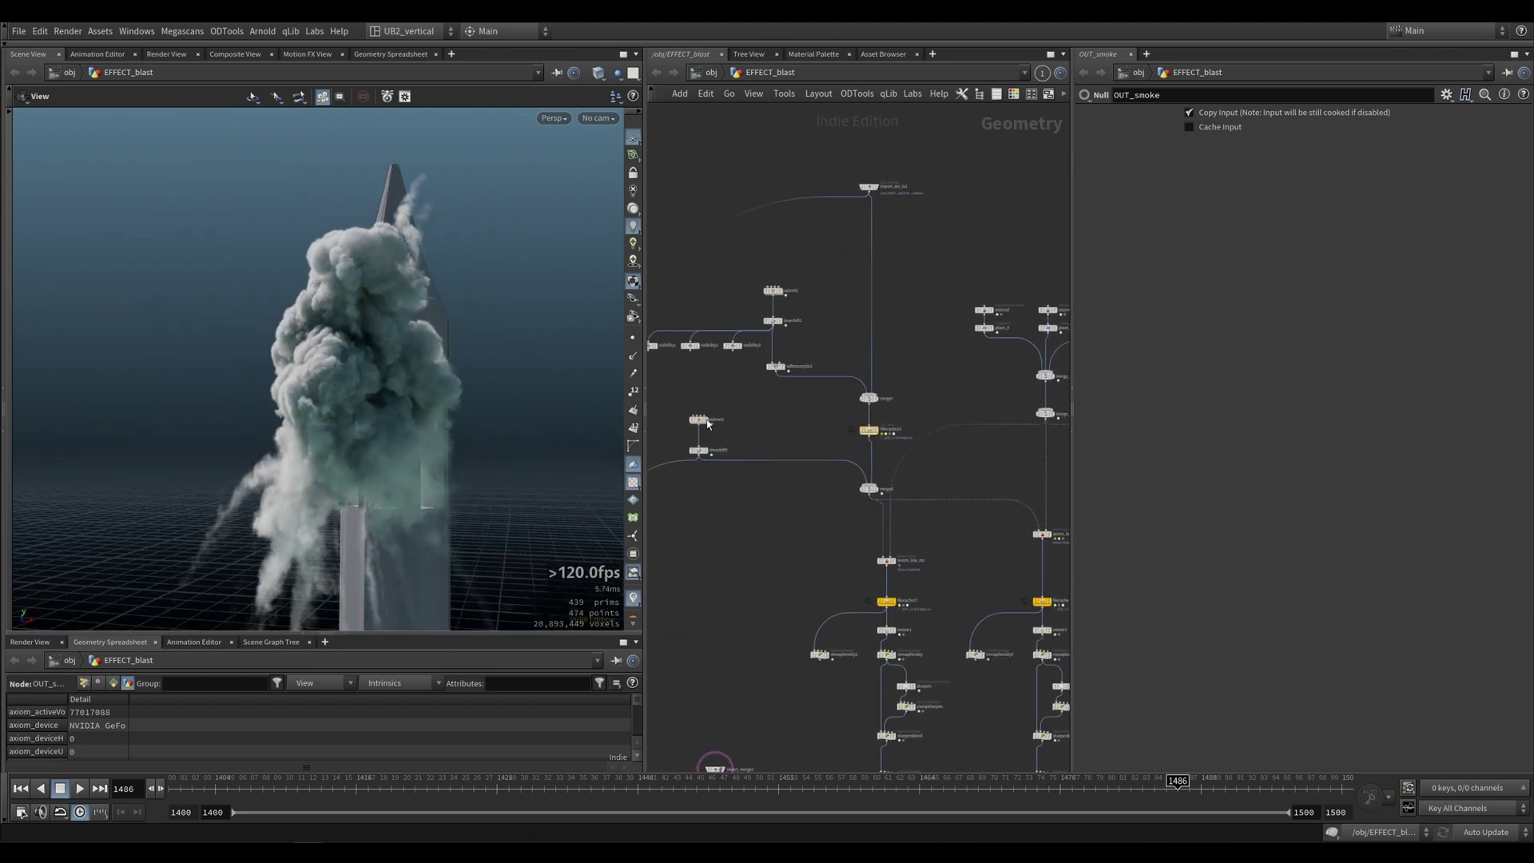
{"action": "middle_click_drag", "start_coordinate": [713, 488], "coordinate": [739, 465]}
{"action": "scroll", "coordinate": [733, 397], "scroll_direction": "up", "scroll_amount": 2}
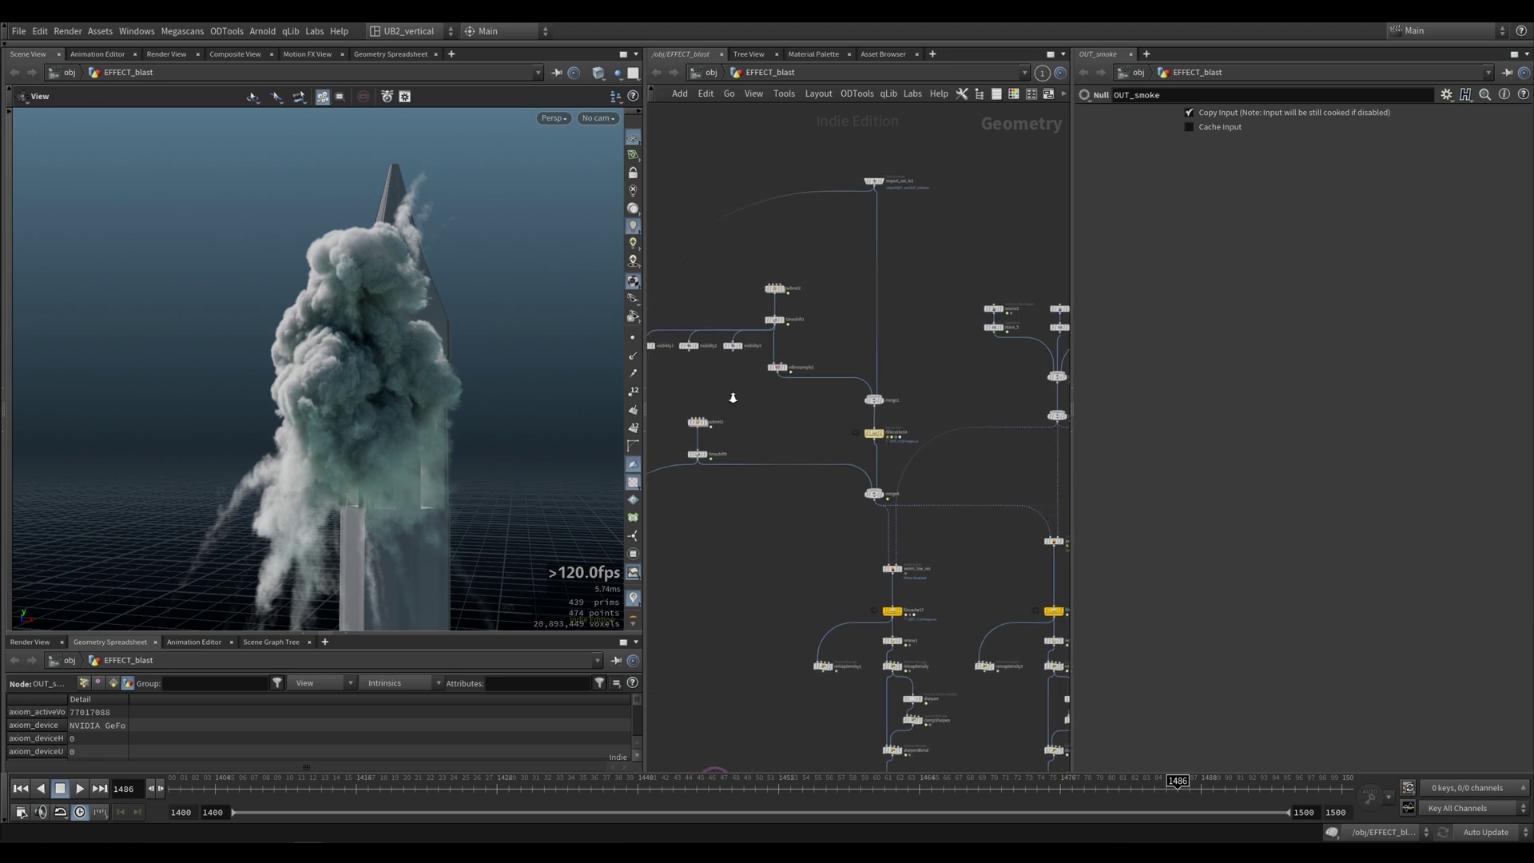
{"action": "left_click_drag", "start_coordinate": [842, 235], "coordinate": [777, 275]}
{"action": "key", "text": "r"}
{"action": "left_click_drag", "start_coordinate": [220, 785], "coordinate": [488, 785]}
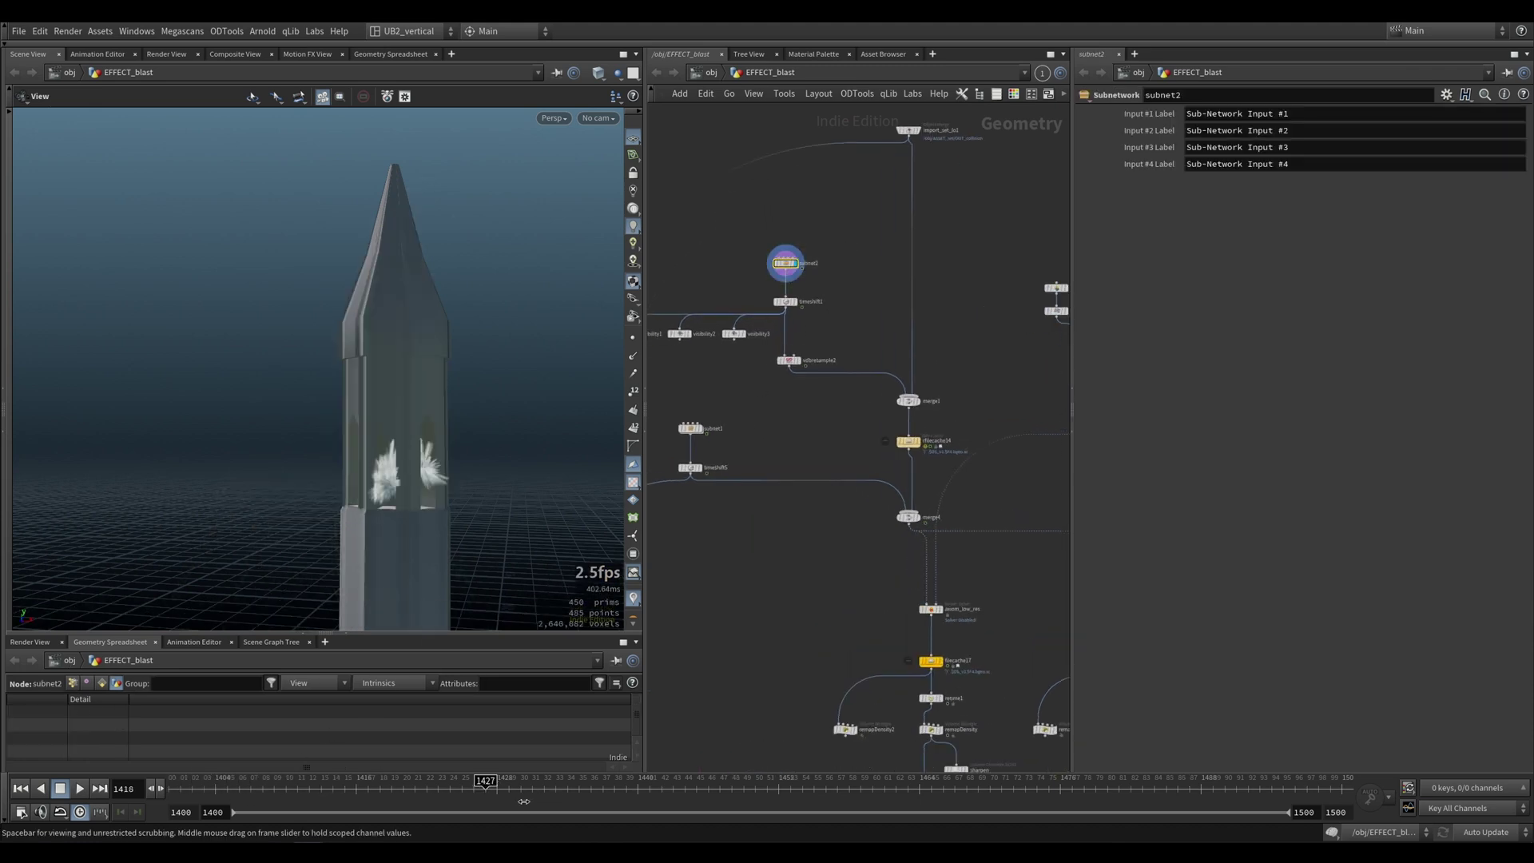
Step: Examine the subnet2 source burst around the tower up close and check the node's information
{"action": "left_click_drag", "start_coordinate": [389, 442], "coordinate": [407, 471]}
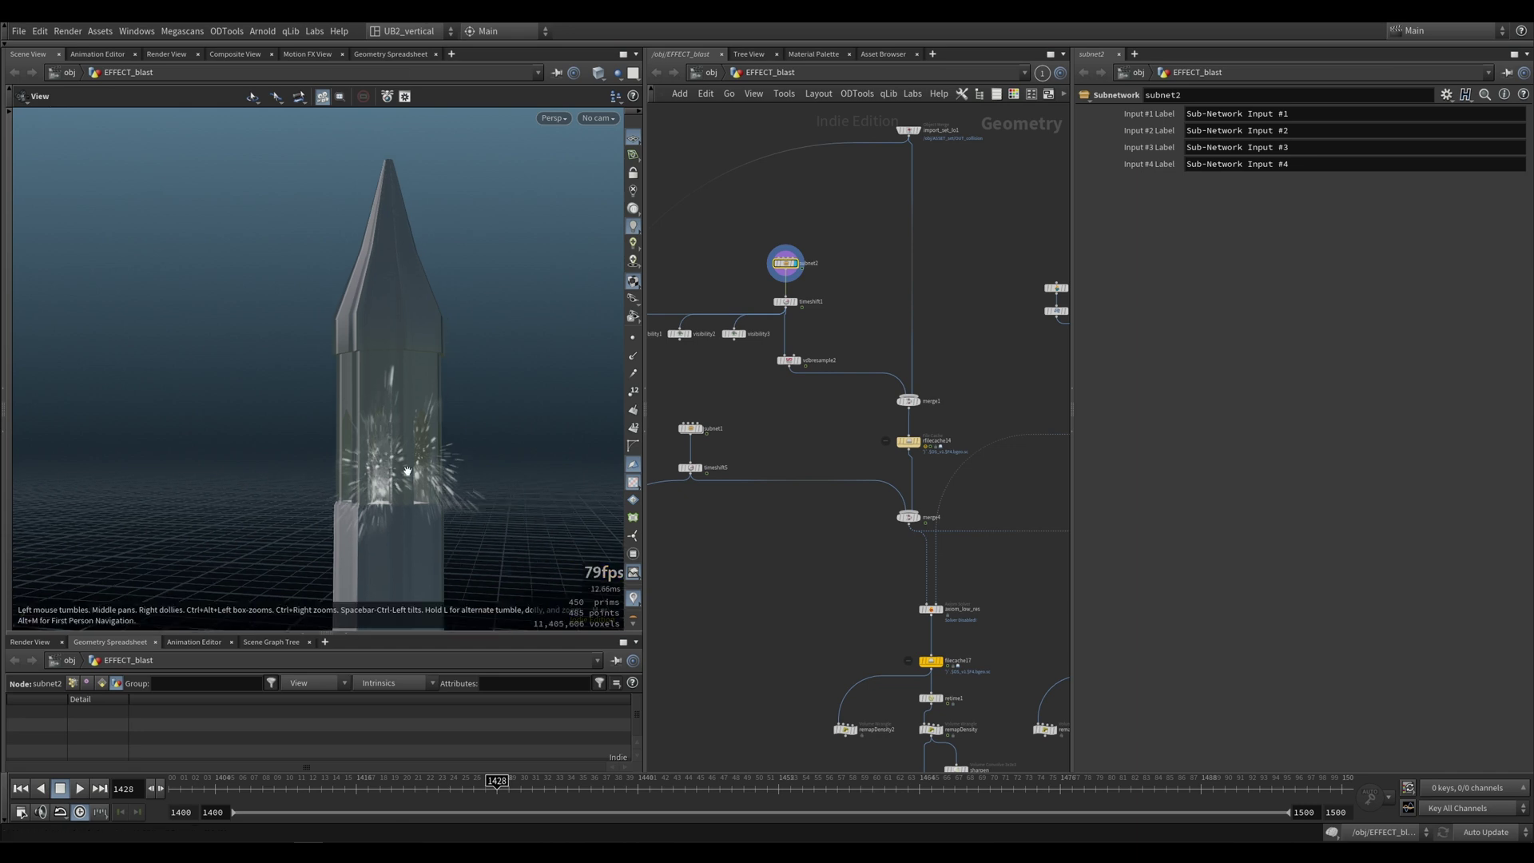
{"action": "right_click_drag", "start_coordinate": [407, 471], "coordinate": [421, 435]}
{"action": "left_click_drag", "start_coordinate": [421, 435], "coordinate": [403, 462]}
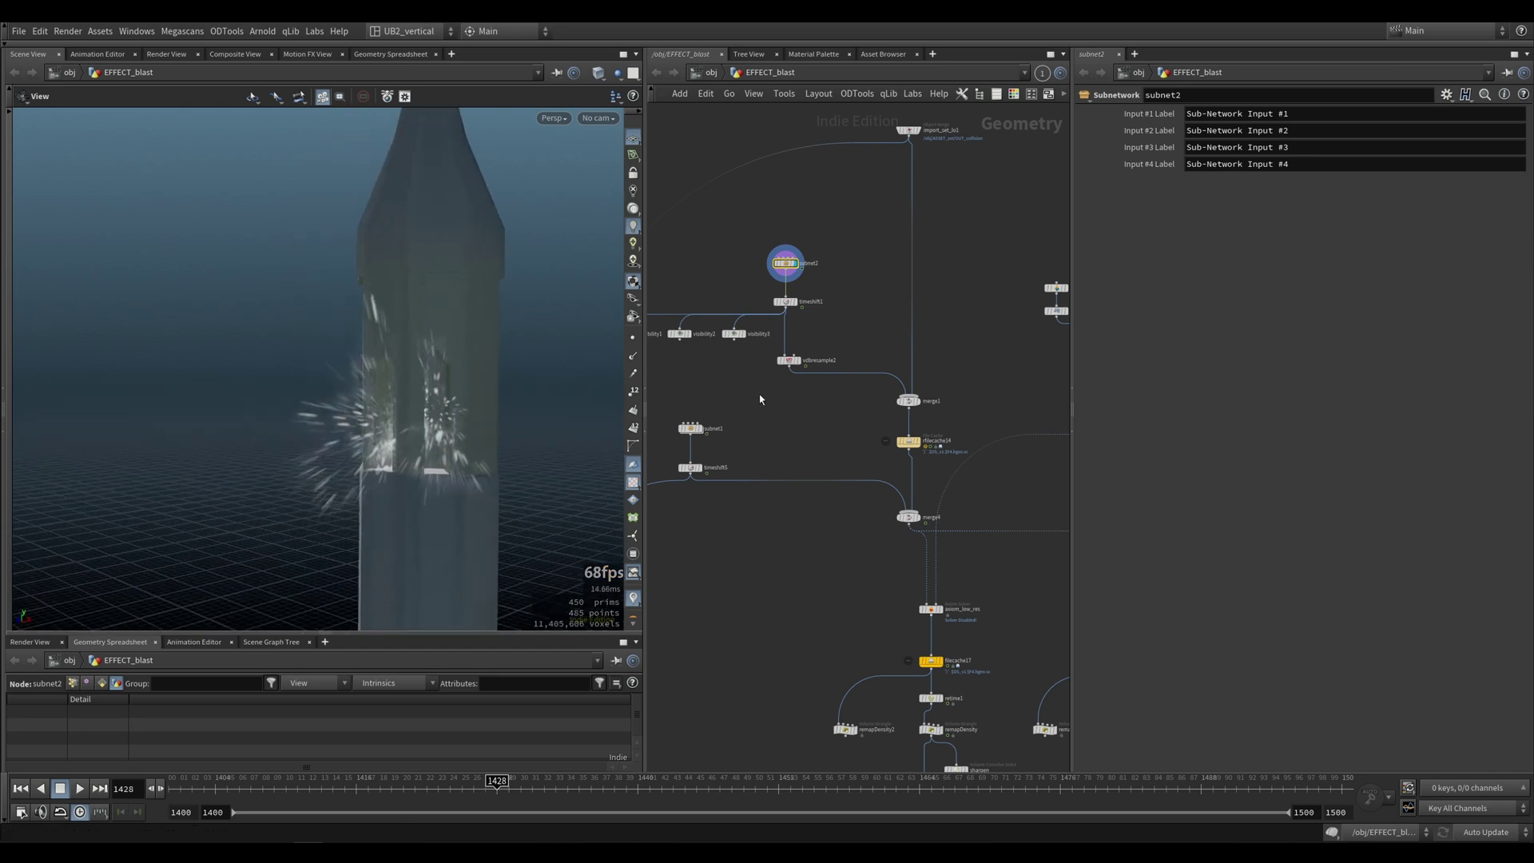
{"action": "middle_click", "coordinate": [787, 270]}
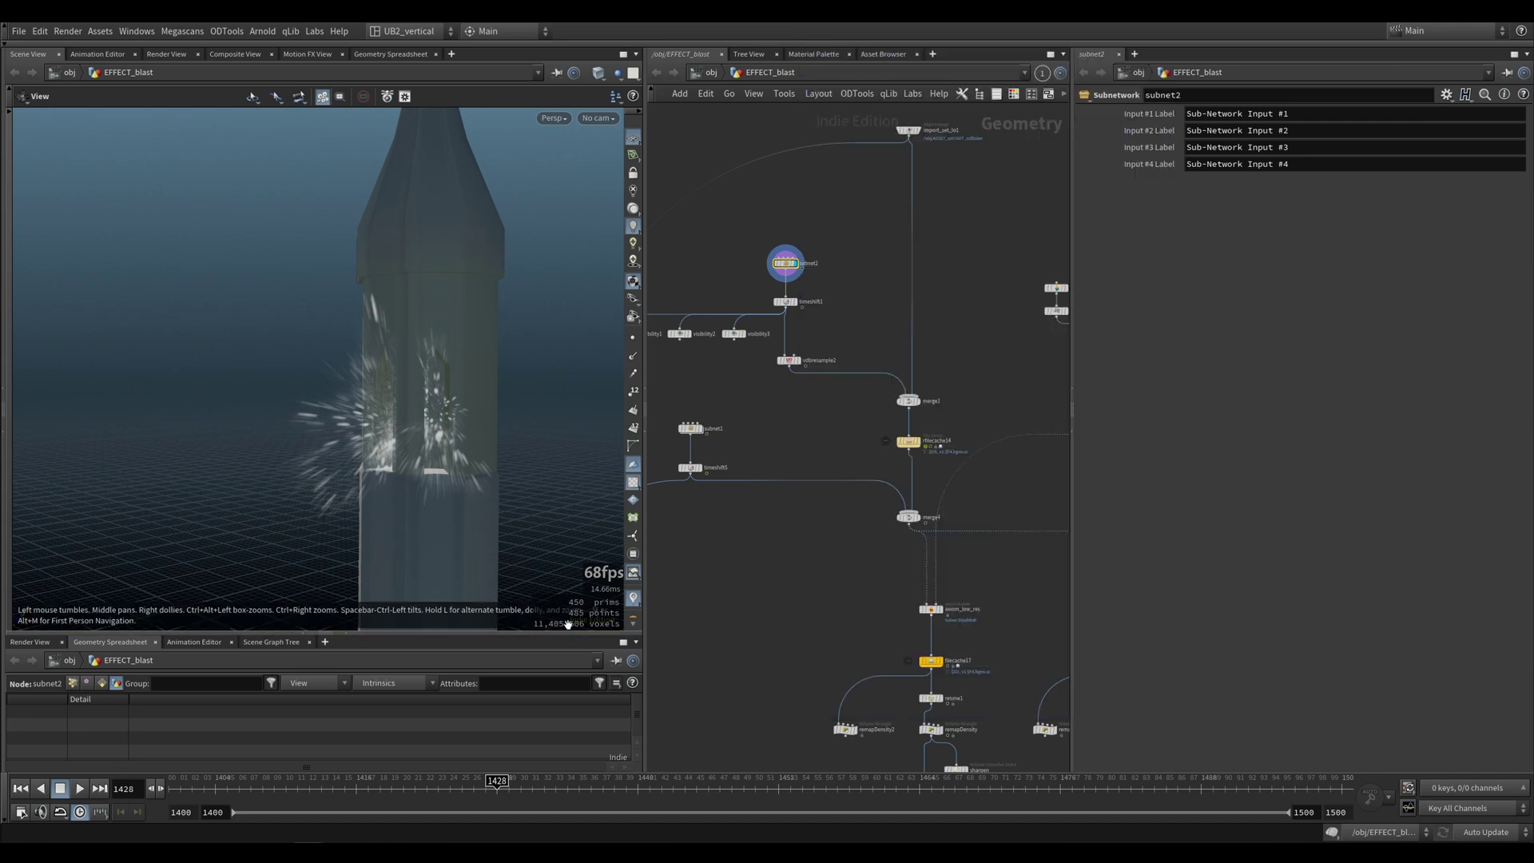
{"action": "scroll", "coordinate": [414, 469], "scroll_direction": "up", "scroll_amount": 2}
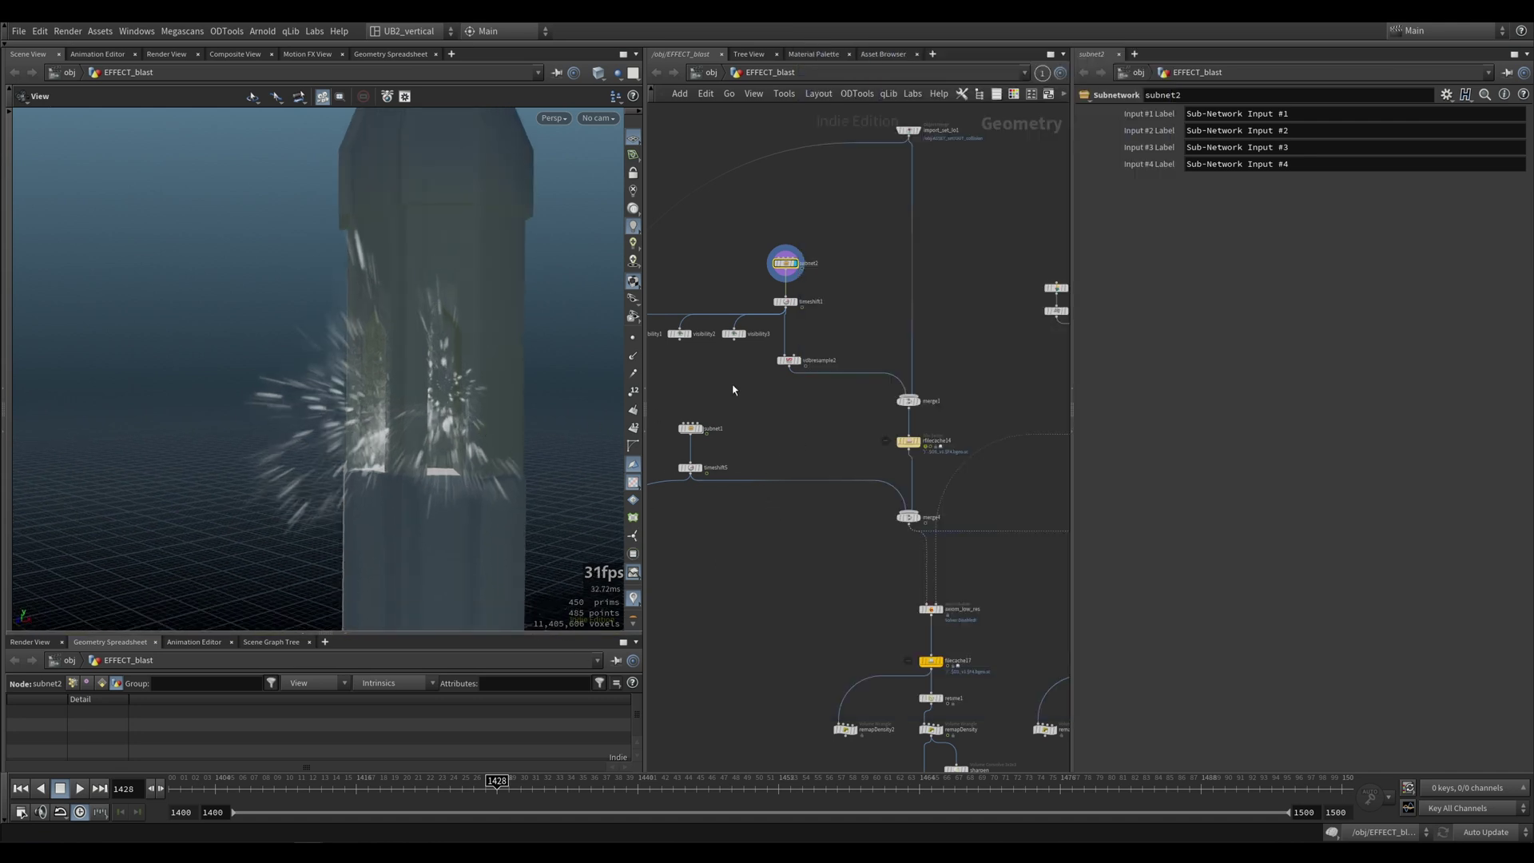
Step: Display the vdbresample2 node's resampled source and check its node information
{"action": "scroll", "coordinate": [831, 350], "scroll_direction": "up", "scroll_amount": 2}
{"action": "left_click", "coordinate": [781, 366]}
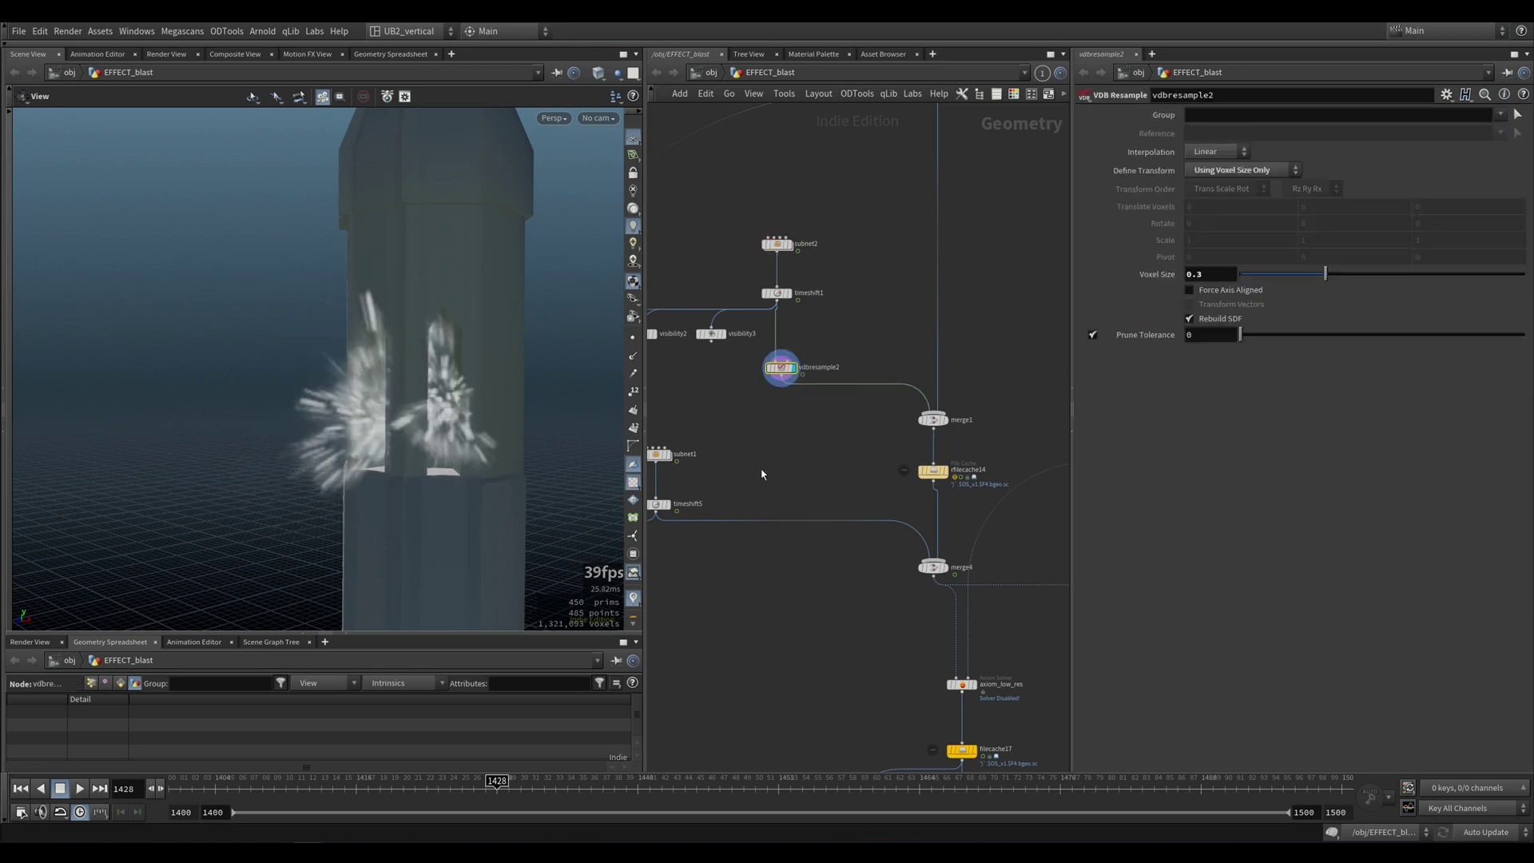
{"action": "middle_click", "coordinate": [781, 367]}
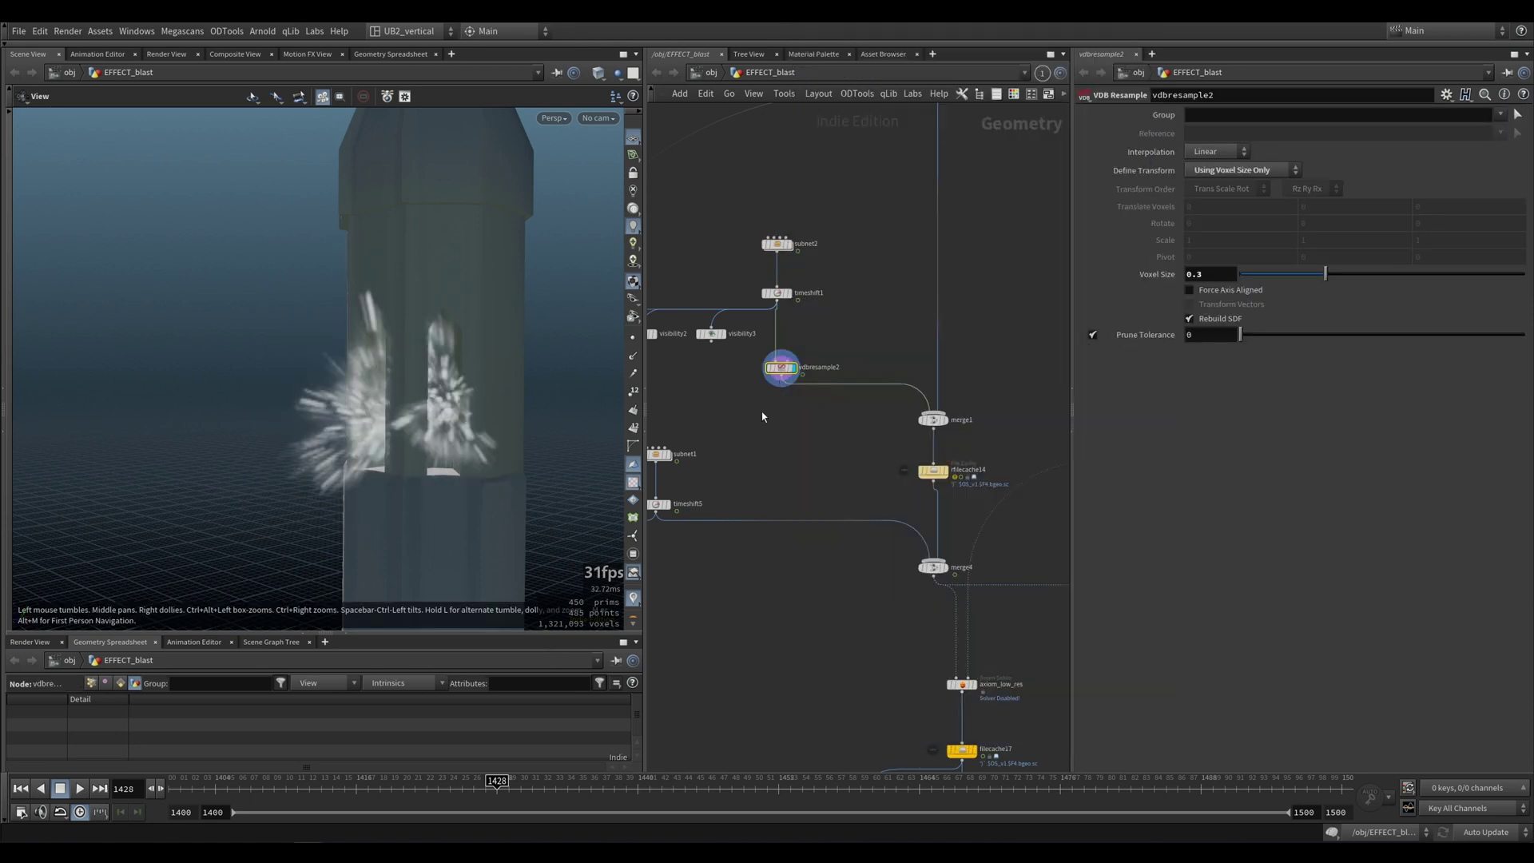
Step: Display the subnet1 source node and examine its burst on the tower in the viewport
{"action": "middle_click_drag", "start_coordinate": [761, 453], "coordinate": [848, 429]}
{"action": "key", "text": "r"}
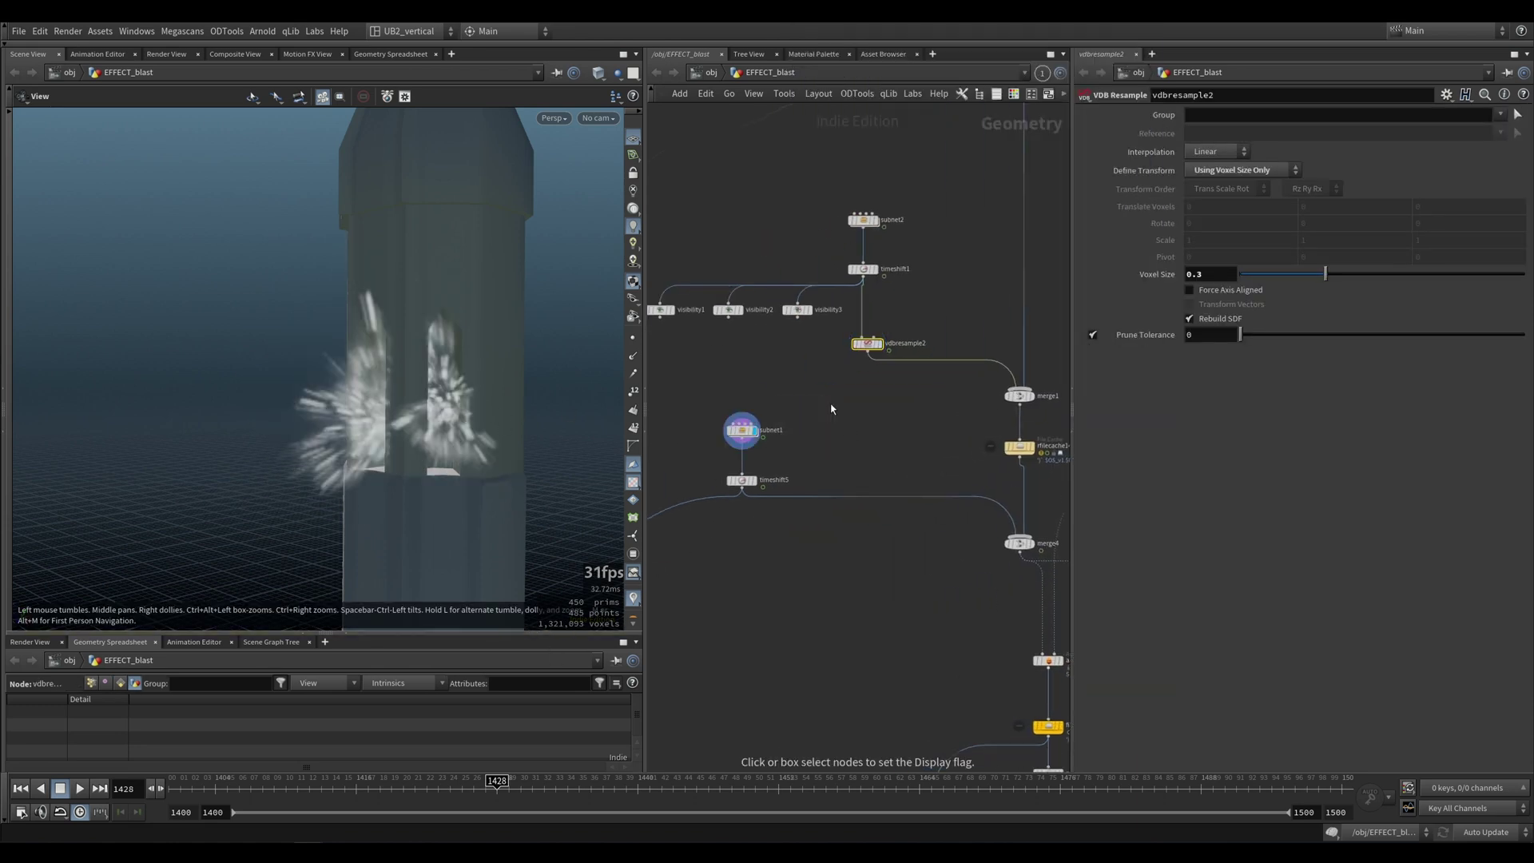
{"action": "left_click", "coordinate": [742, 430]}
{"action": "left_click_drag", "start_coordinate": [357, 516], "coordinate": [397, 479]}
{"action": "scroll", "coordinate": [844, 437], "scroll_direction": "down", "scroll_amount": 3}
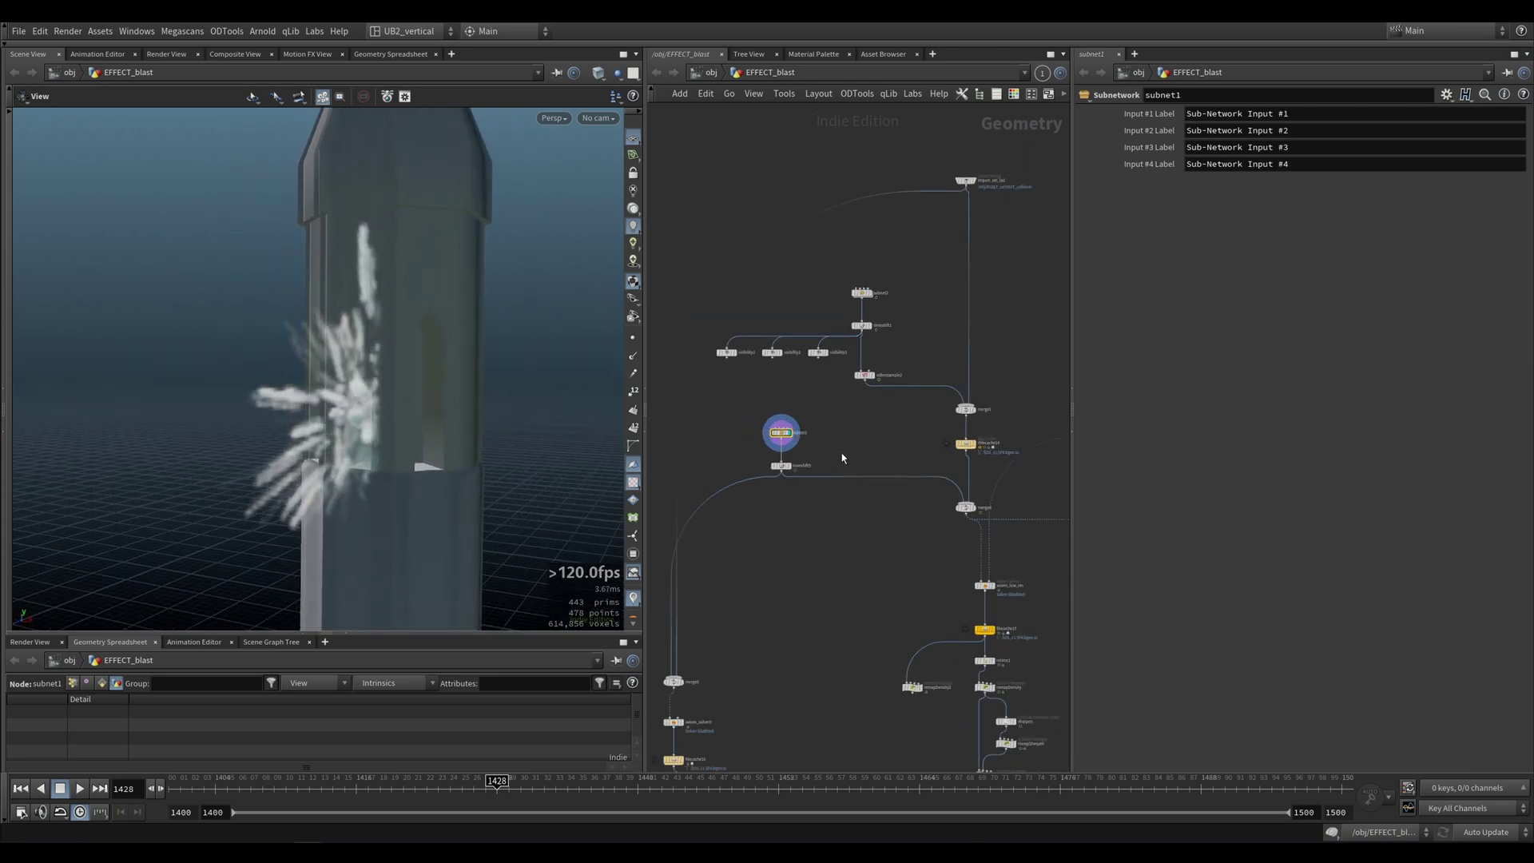
Step: Display the merge_sources1 node that combines the three source shapes and inspect it around the tower
{"action": "middle_click_drag", "start_coordinate": [996, 318], "coordinate": [831, 451]}
{"action": "middle_click_drag", "start_coordinate": [954, 519], "coordinate": [772, 450]}
{"action": "scroll", "coordinate": [774, 448], "scroll_direction": "up", "scroll_amount": 4}
{"action": "left_click_drag", "start_coordinate": [809, 422], "coordinate": [894, 465]}
{"action": "left_click", "coordinate": [845, 448]}
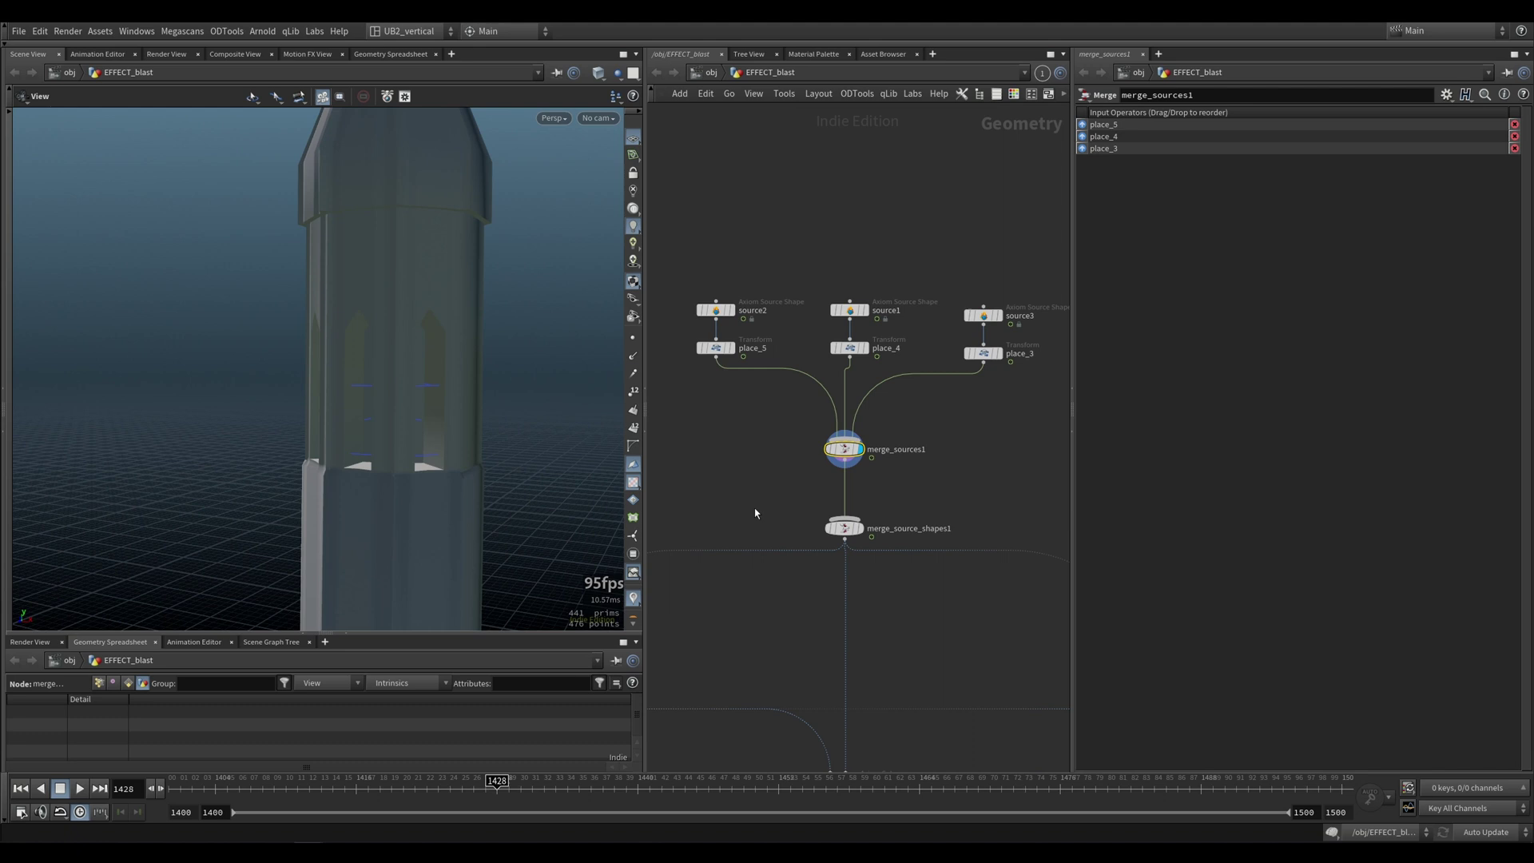
{"action": "left_click_drag", "start_coordinate": [479, 452], "coordinate": [439, 413]}
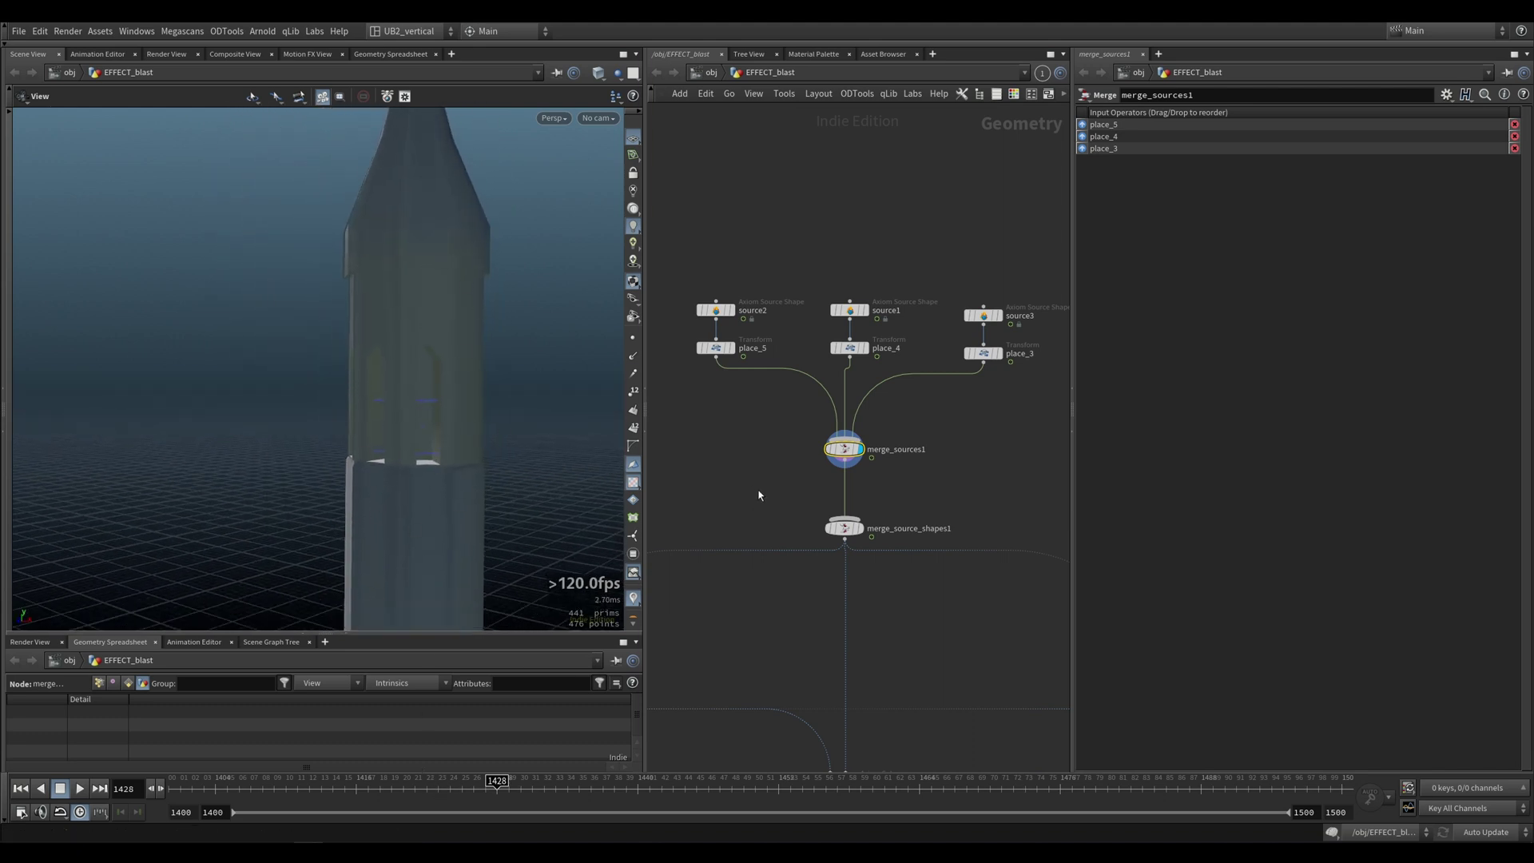
{"action": "middle_click_drag", "start_coordinate": [496, 477], "coordinate": [482, 440]}
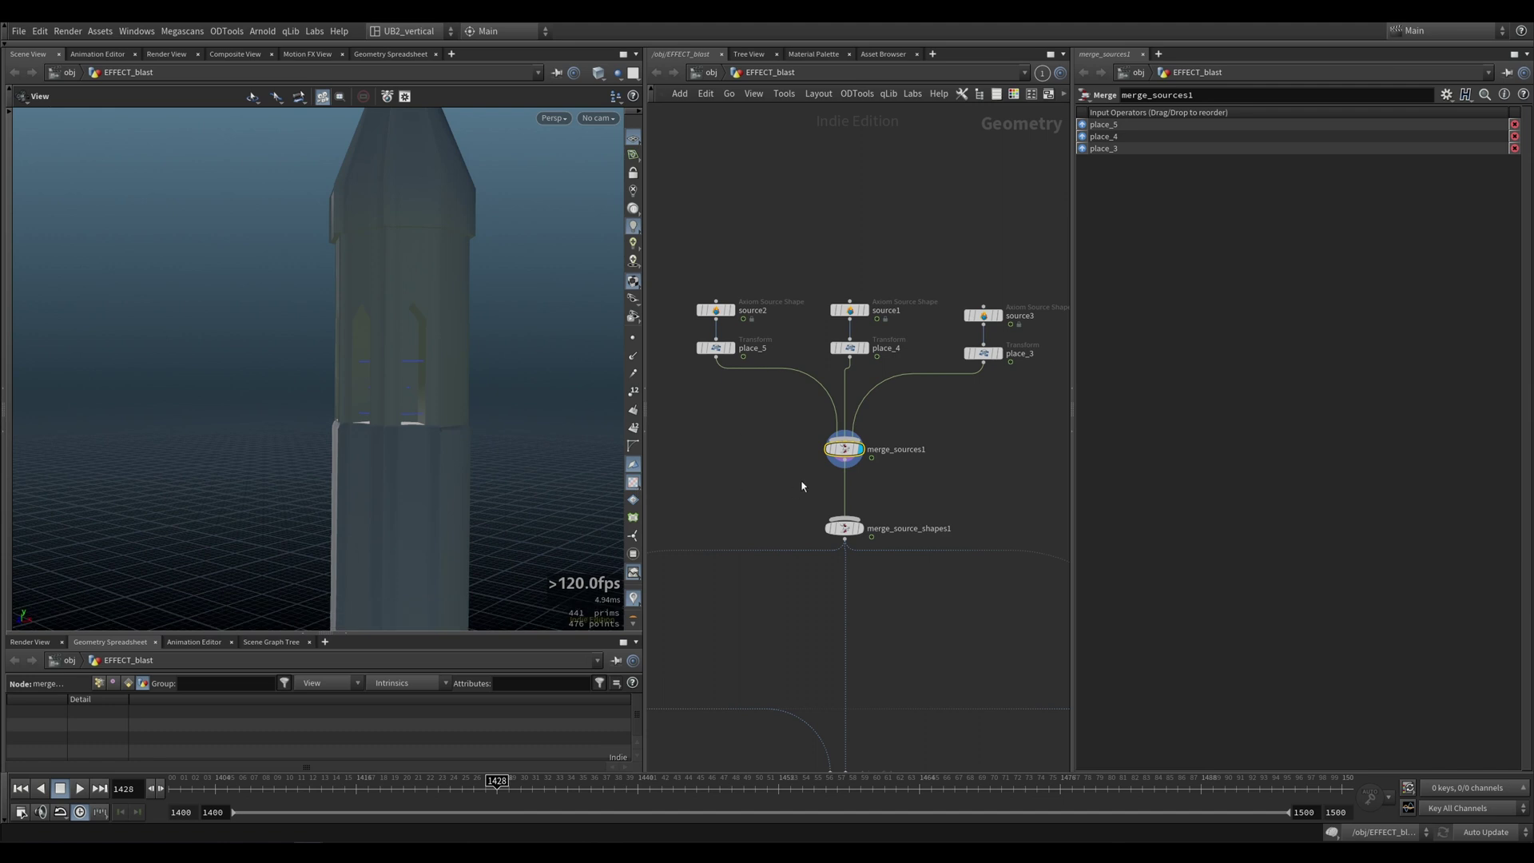
Step: Move the axiom_low_res solver node slightly up, display it and show its main parameters
{"action": "scroll", "coordinate": [769, 451], "scroll_direction": "down", "scroll_amount": 5}
{"action": "scroll", "coordinate": [737, 473], "scroll_direction": "up", "scroll_amount": 1}
{"action": "middle_click_drag", "start_coordinate": [788, 614], "coordinate": [884, 452]}
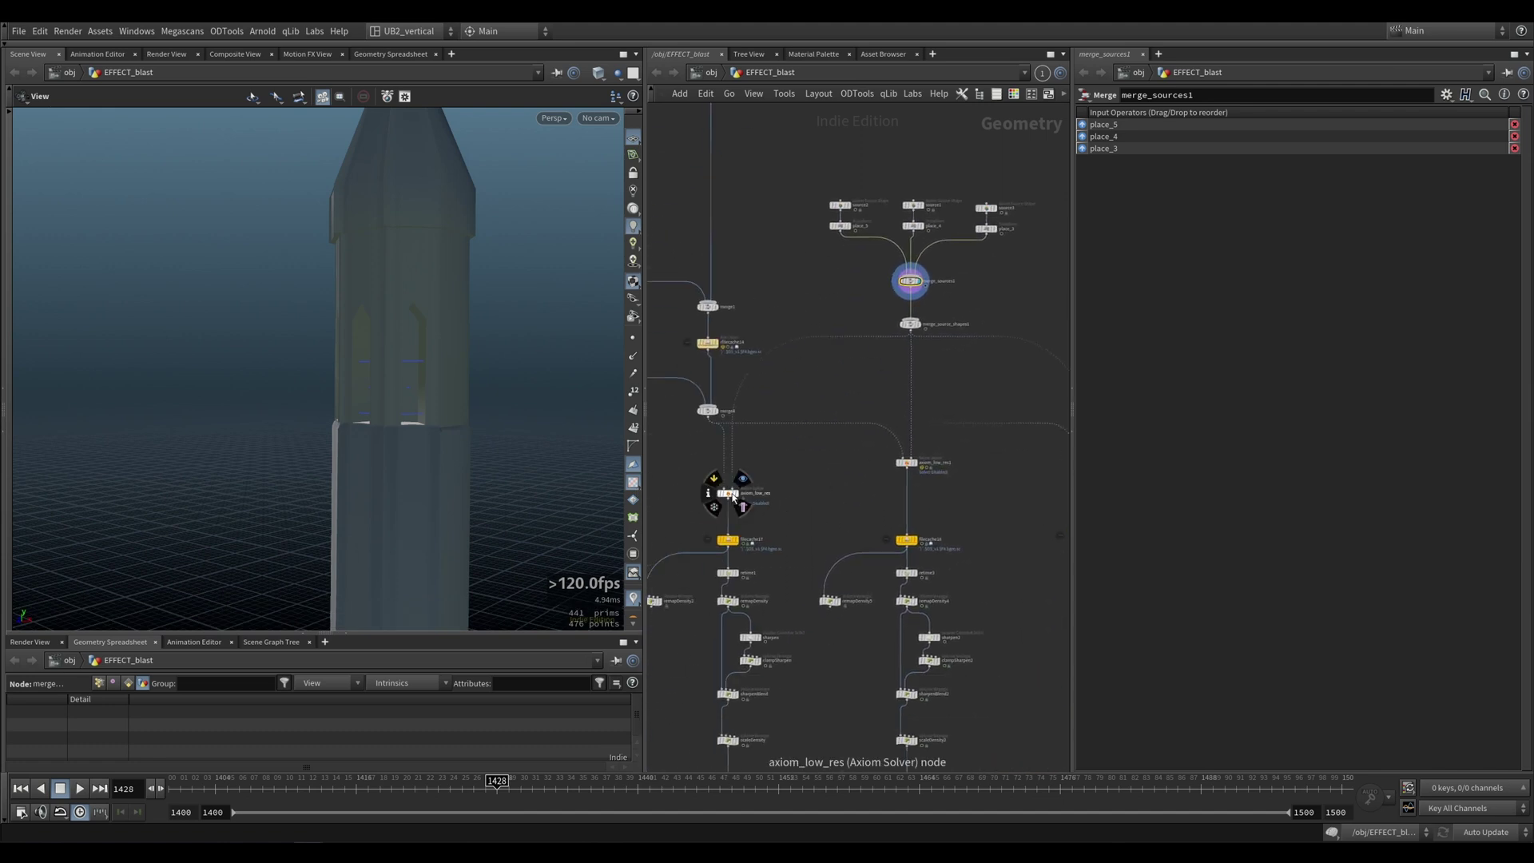
{"action": "left_click_drag", "start_coordinate": [733, 497], "coordinate": [732, 472]}
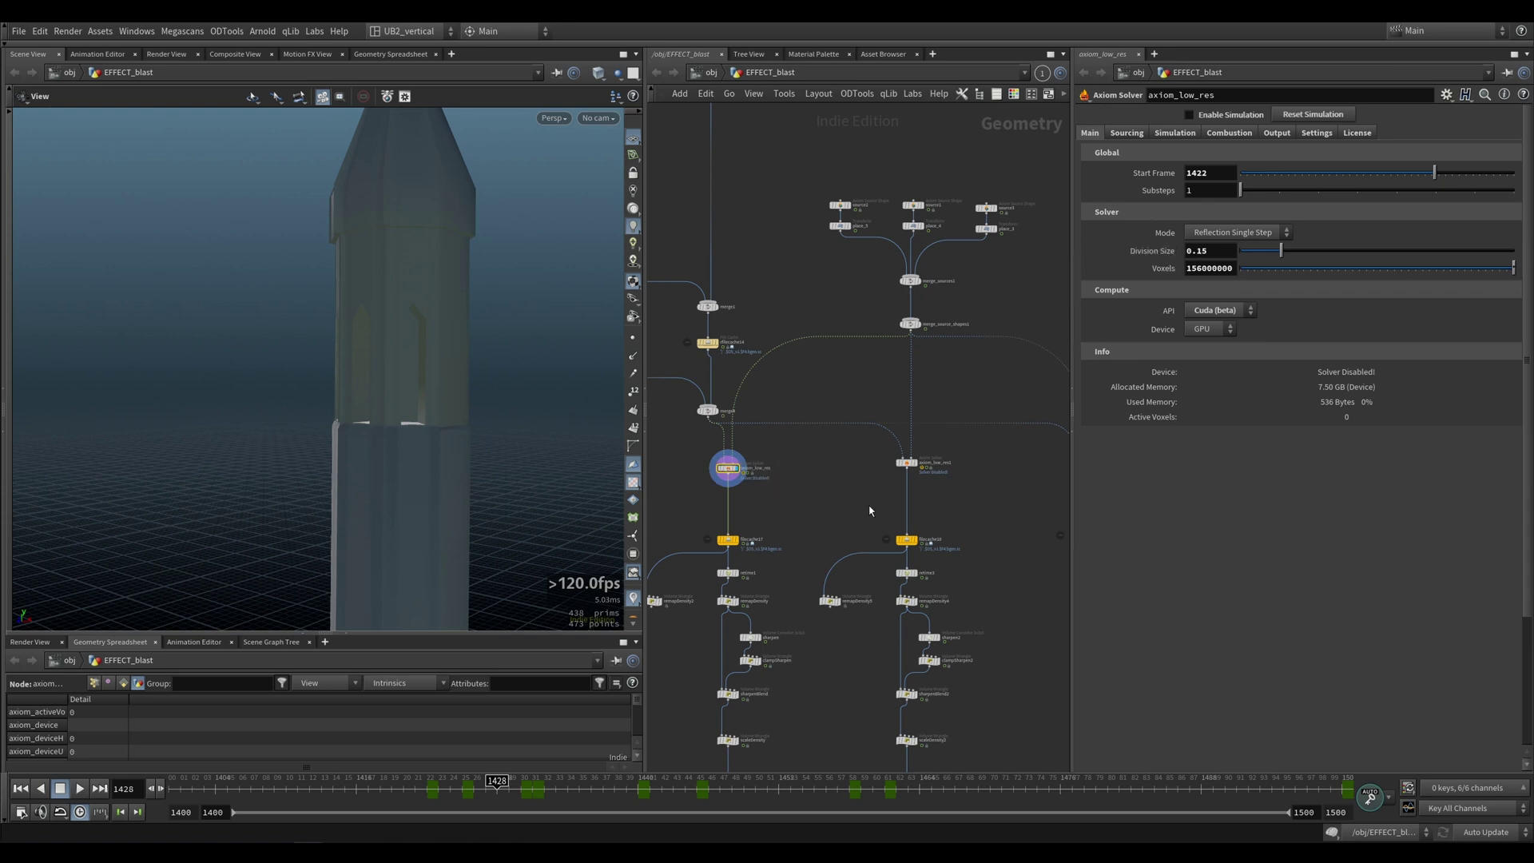
Step: Inspect the main parameters of axiom_low_res1 and axiom_uber_hi_res to compare their division sizes
{"action": "middle_click_drag", "start_coordinate": [871, 511], "coordinate": [804, 508]}
{"action": "left_click", "coordinate": [841, 464]}
{"action": "left_click", "coordinate": [662, 470]}
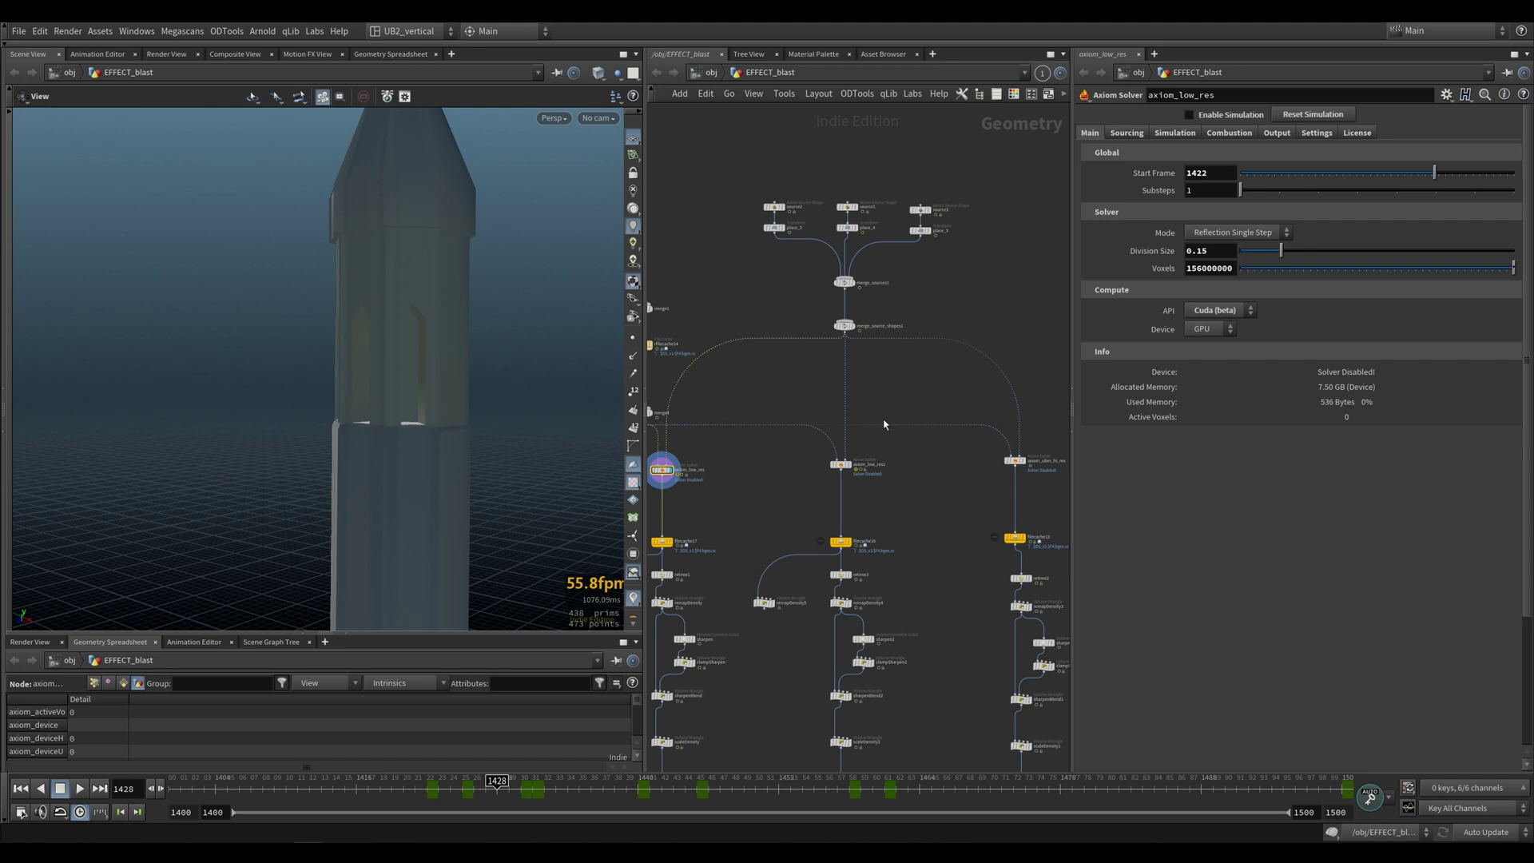
{"action": "left_click", "coordinate": [841, 464]}
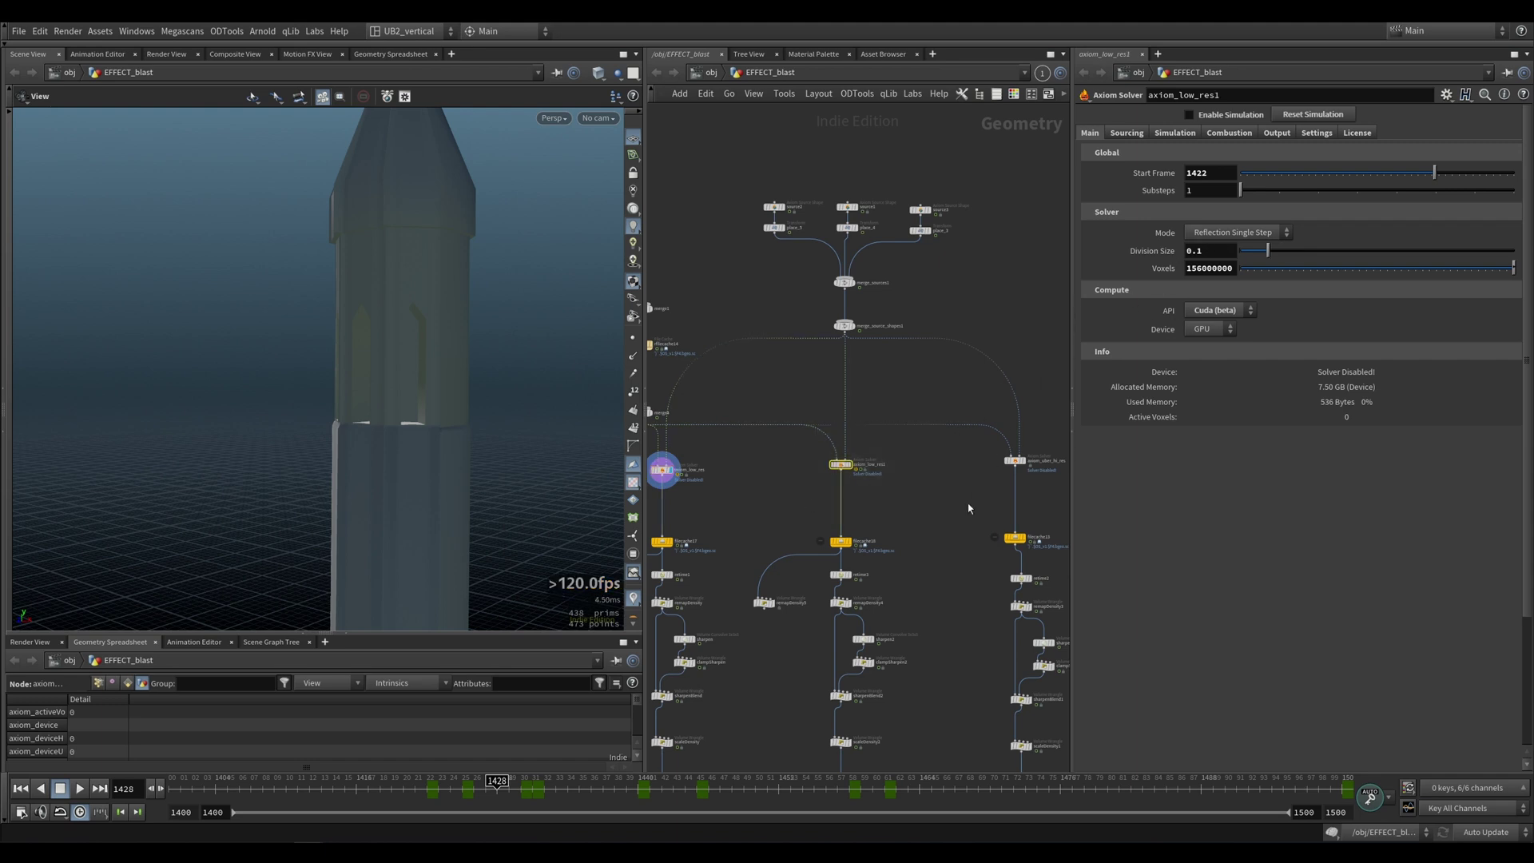
{"action": "middle_click_drag", "start_coordinate": [968, 508], "coordinate": [906, 503]}
{"action": "left_click_drag", "start_coordinate": [933, 487], "coordinate": [1026, 409]}
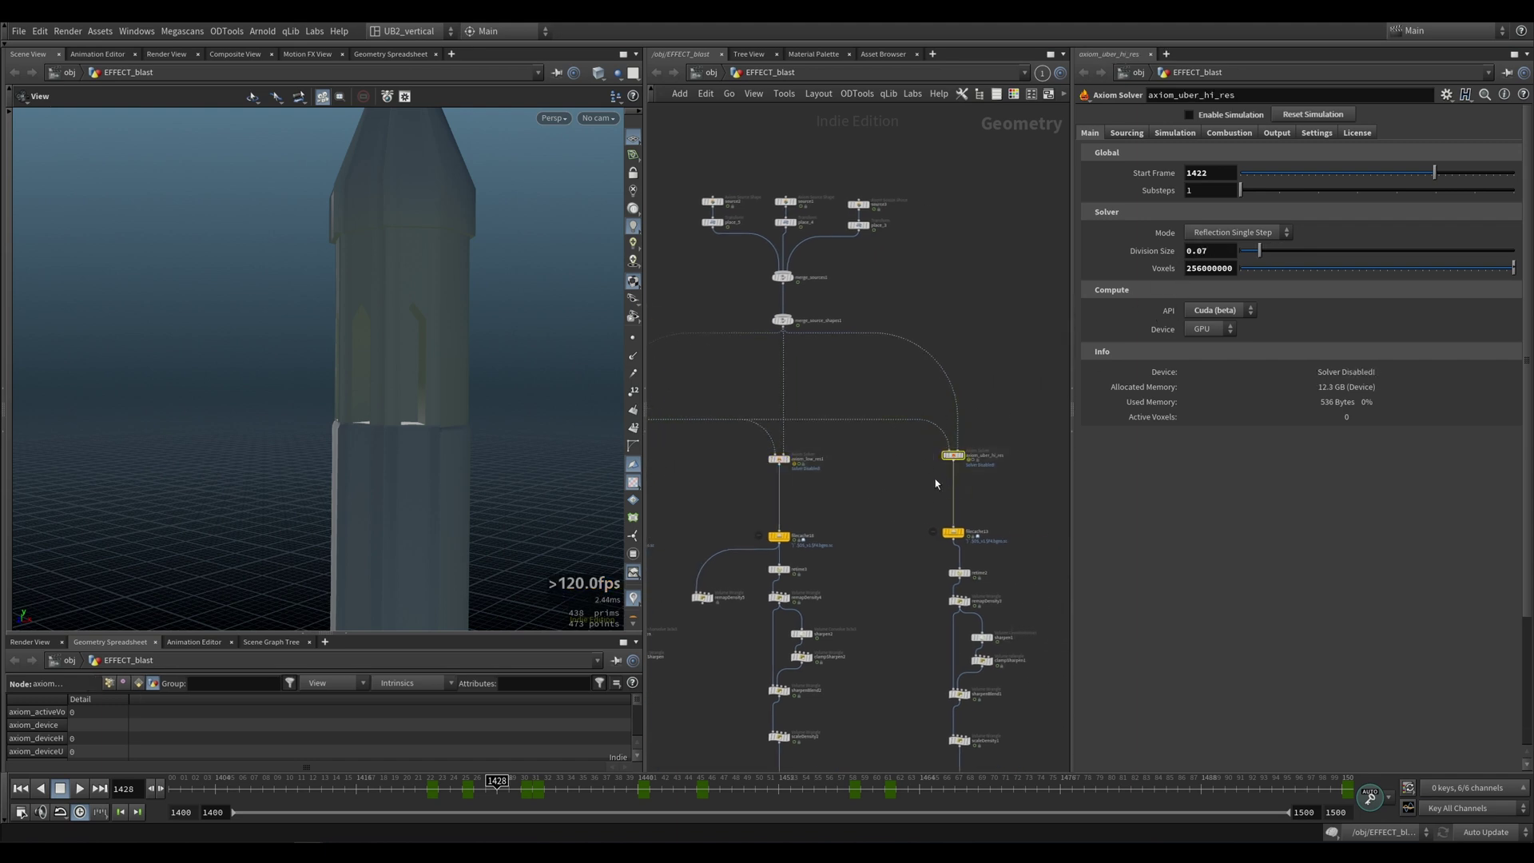
Step: Display the output node of the axiom_low_res1 branch and examine its smoke around the tower
{"action": "middle_click_drag", "start_coordinate": [936, 483], "coordinate": [1020, 252]}
{"action": "left_click", "coordinate": [855, 547]}
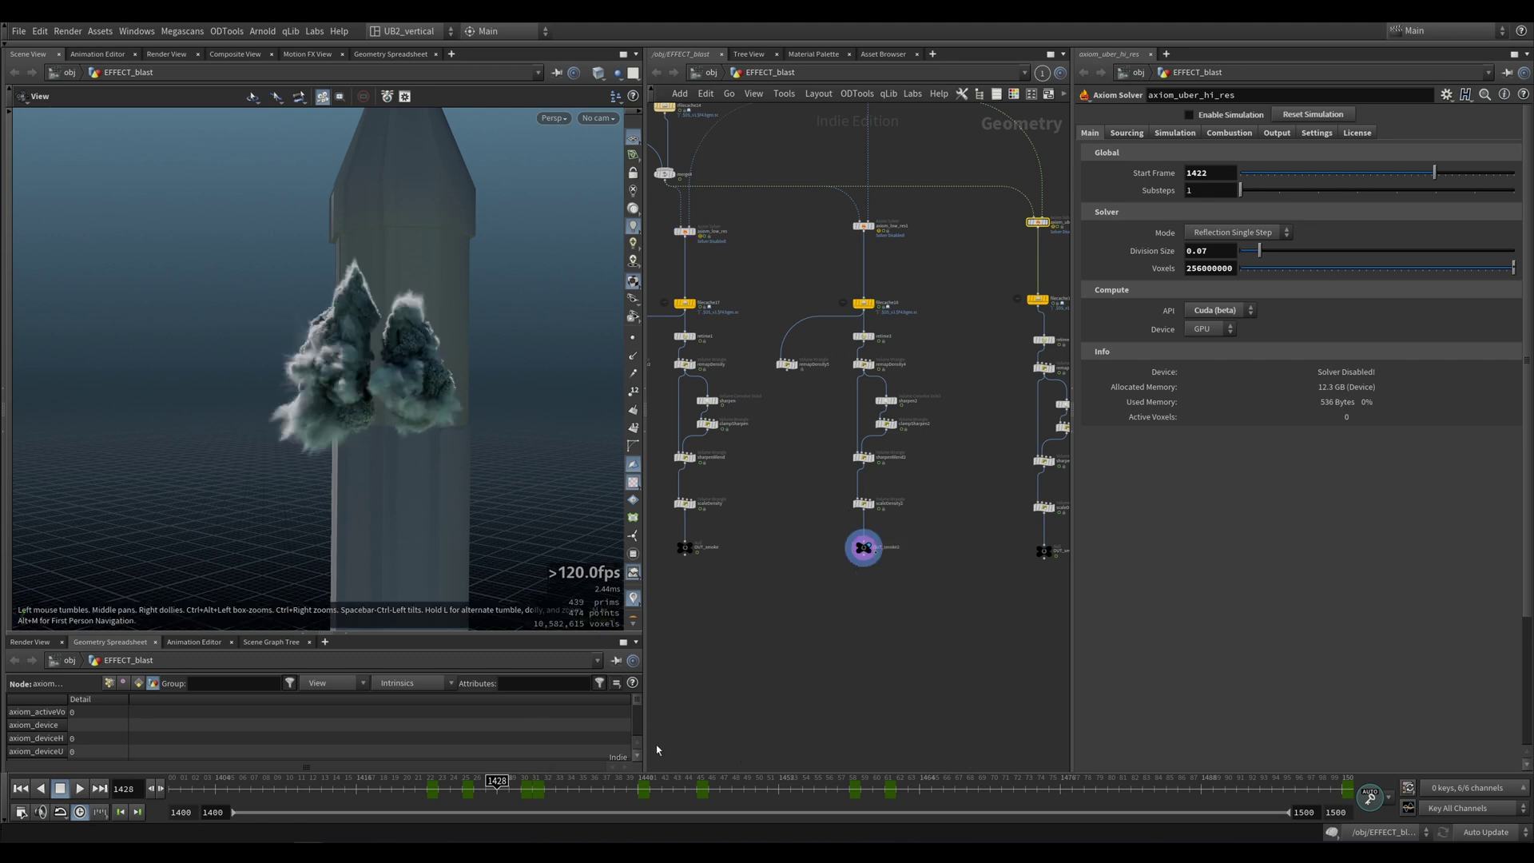
{"action": "left_click_drag", "start_coordinate": [478, 434], "coordinate": [437, 445]}
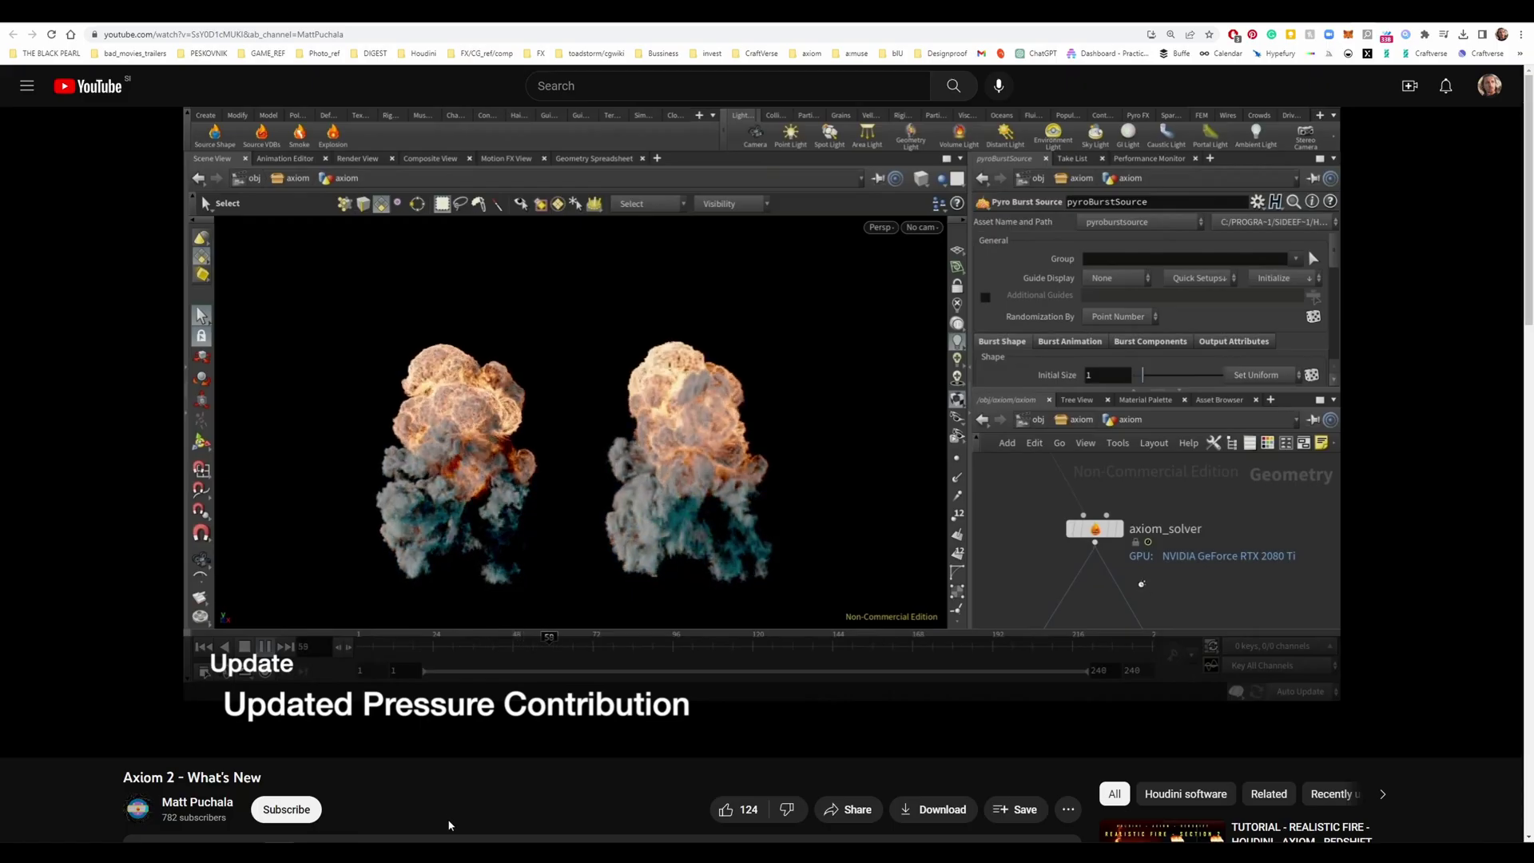
Step: Replay the pressure contribution section of the Axiom 2 - What's New video from about 0:10
{"action": "mouse_move", "coordinate": [525, 727]}
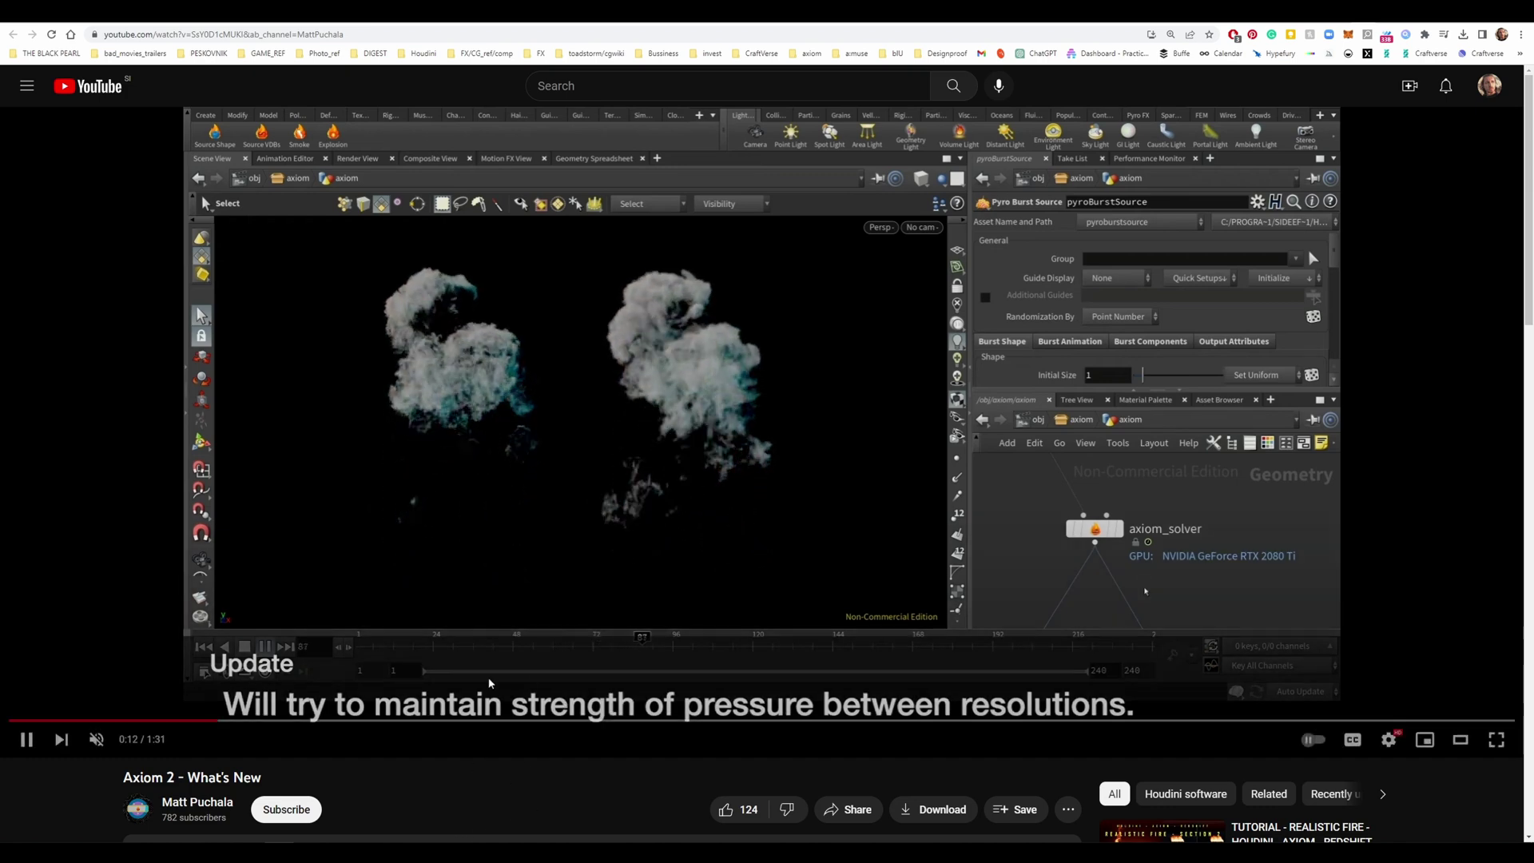
{"action": "left_click", "coordinate": [178, 721]}
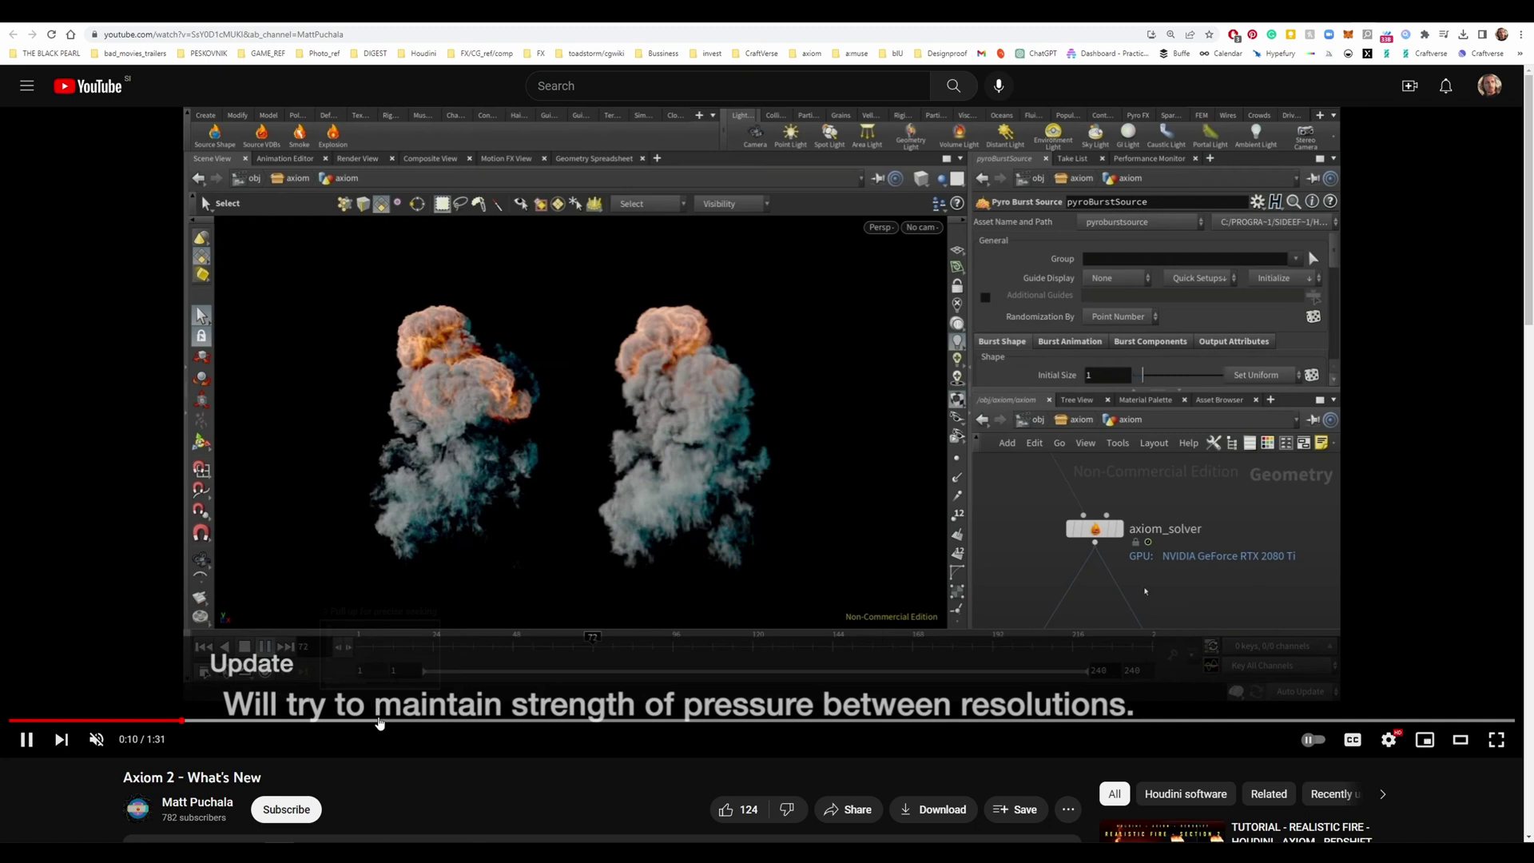
{"action": "left_click", "coordinate": [151, 721]}
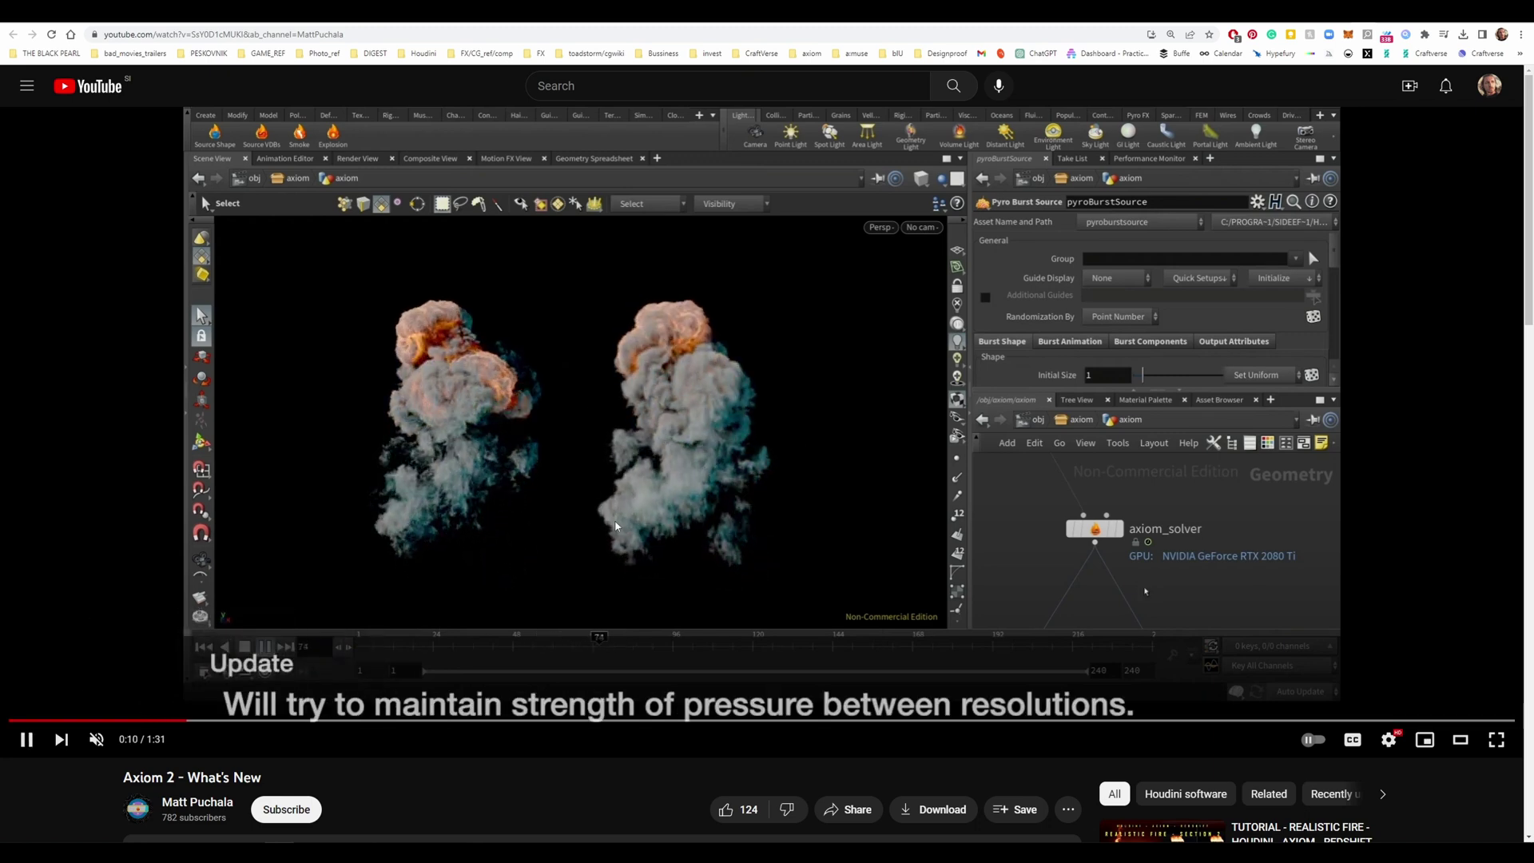
{"action": "left_click", "coordinate": [551, 334]}
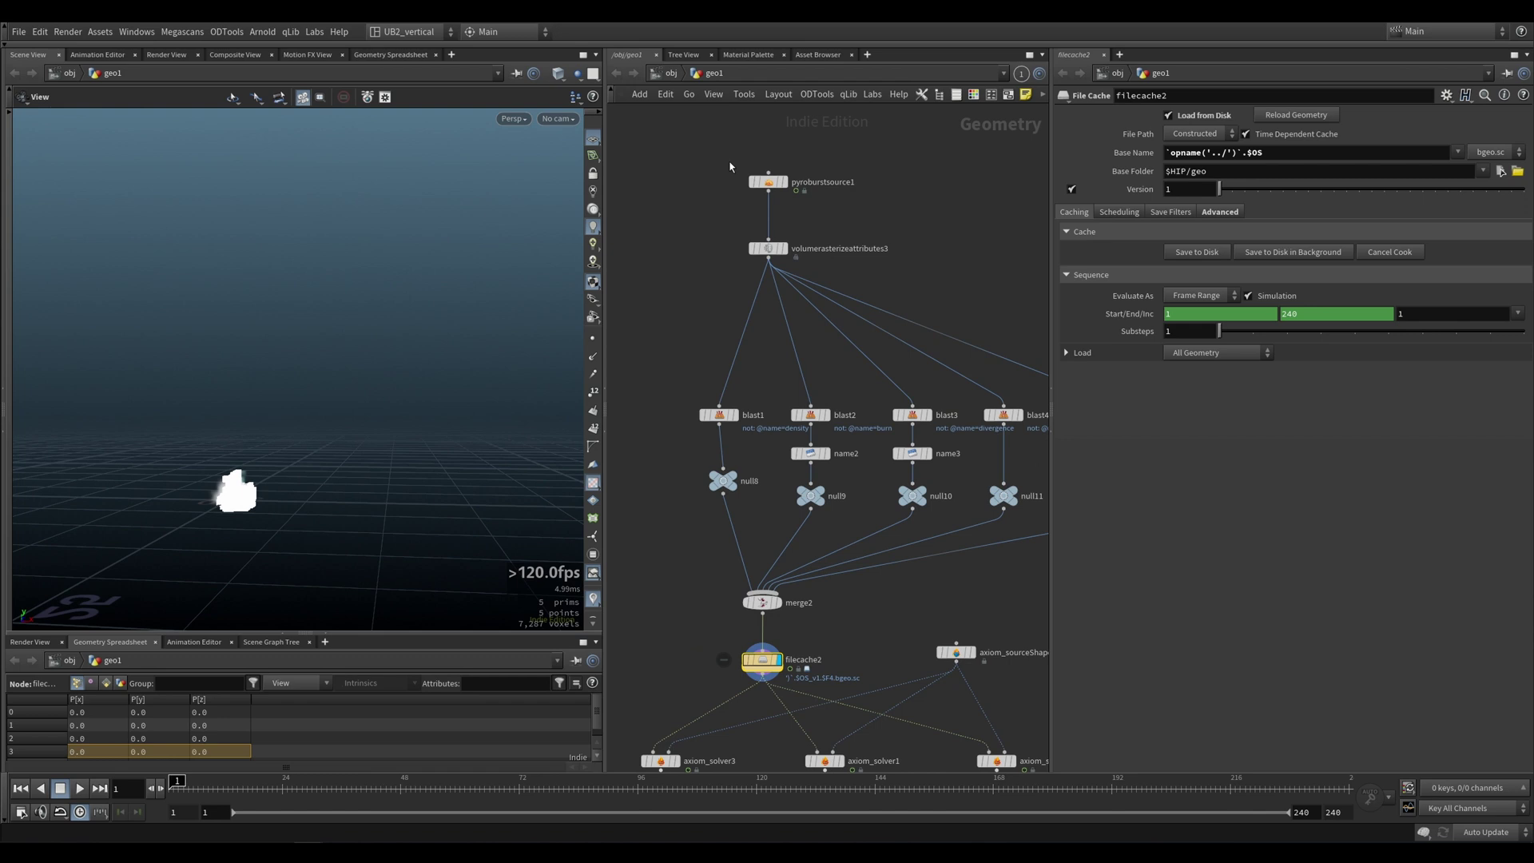
Step: Display the pyroburstsource1 node with its parameters and scrub the timeline back to frame 1
{"action": "left_click", "coordinate": [768, 181]}
{"action": "middle_click_drag", "start_coordinate": [649, 617], "coordinate": [651, 510]}
{"action": "left_click_drag", "start_coordinate": [208, 791], "coordinate": [169, 789]}
{"action": "middle_click_drag", "start_coordinate": [661, 456], "coordinate": [675, 435]}
Step: Display axiom_solver3 and play its simulation up to frame 34, with the whole explosion in view
{"action": "left_click", "coordinate": [710, 551]}
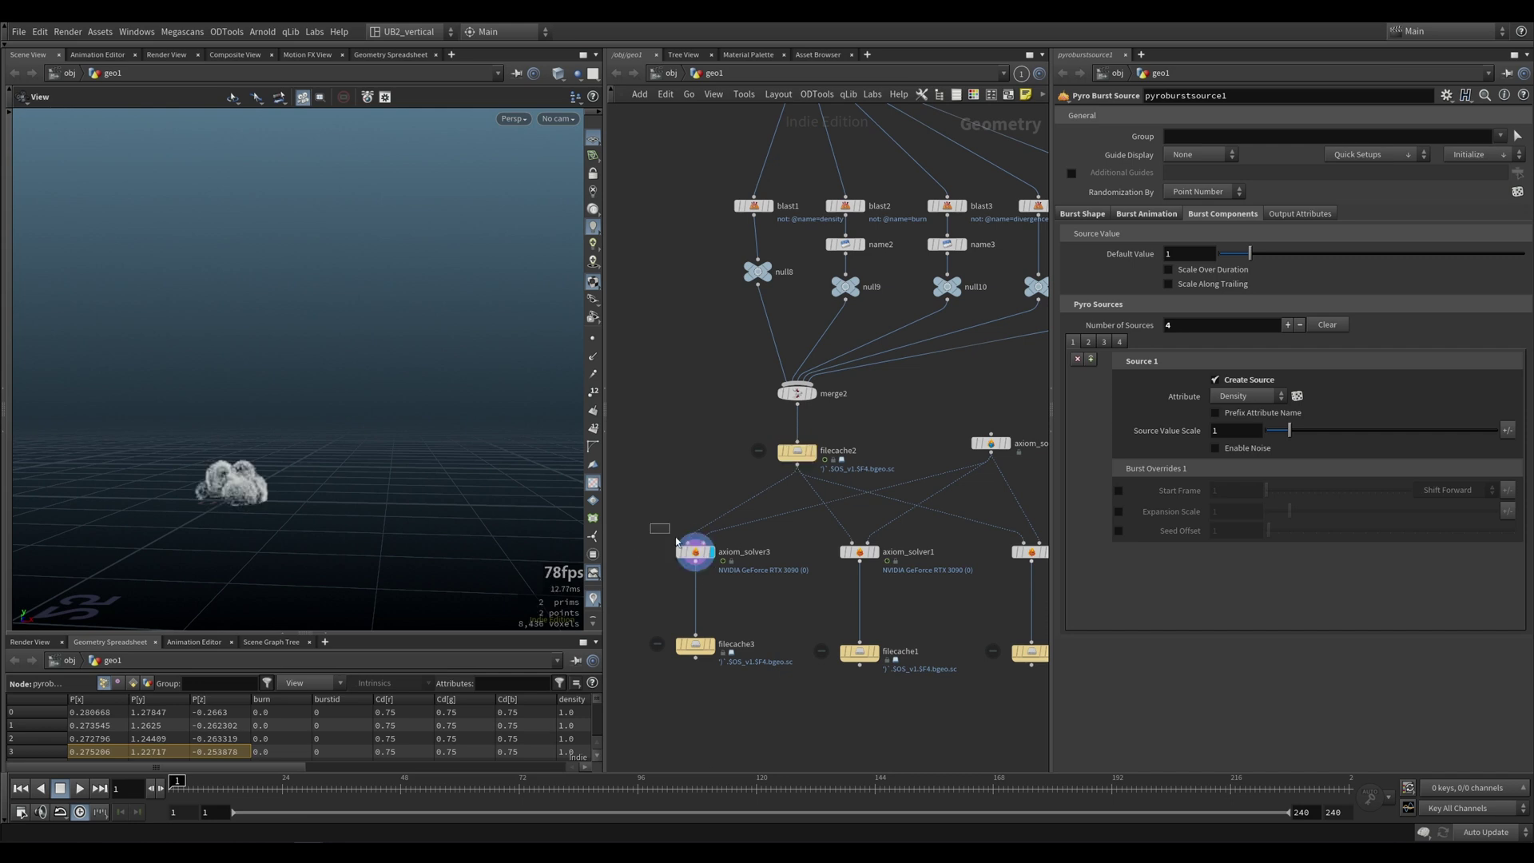
{"action": "left_click", "coordinate": [701, 550]}
{"action": "key", "text": "Up"}
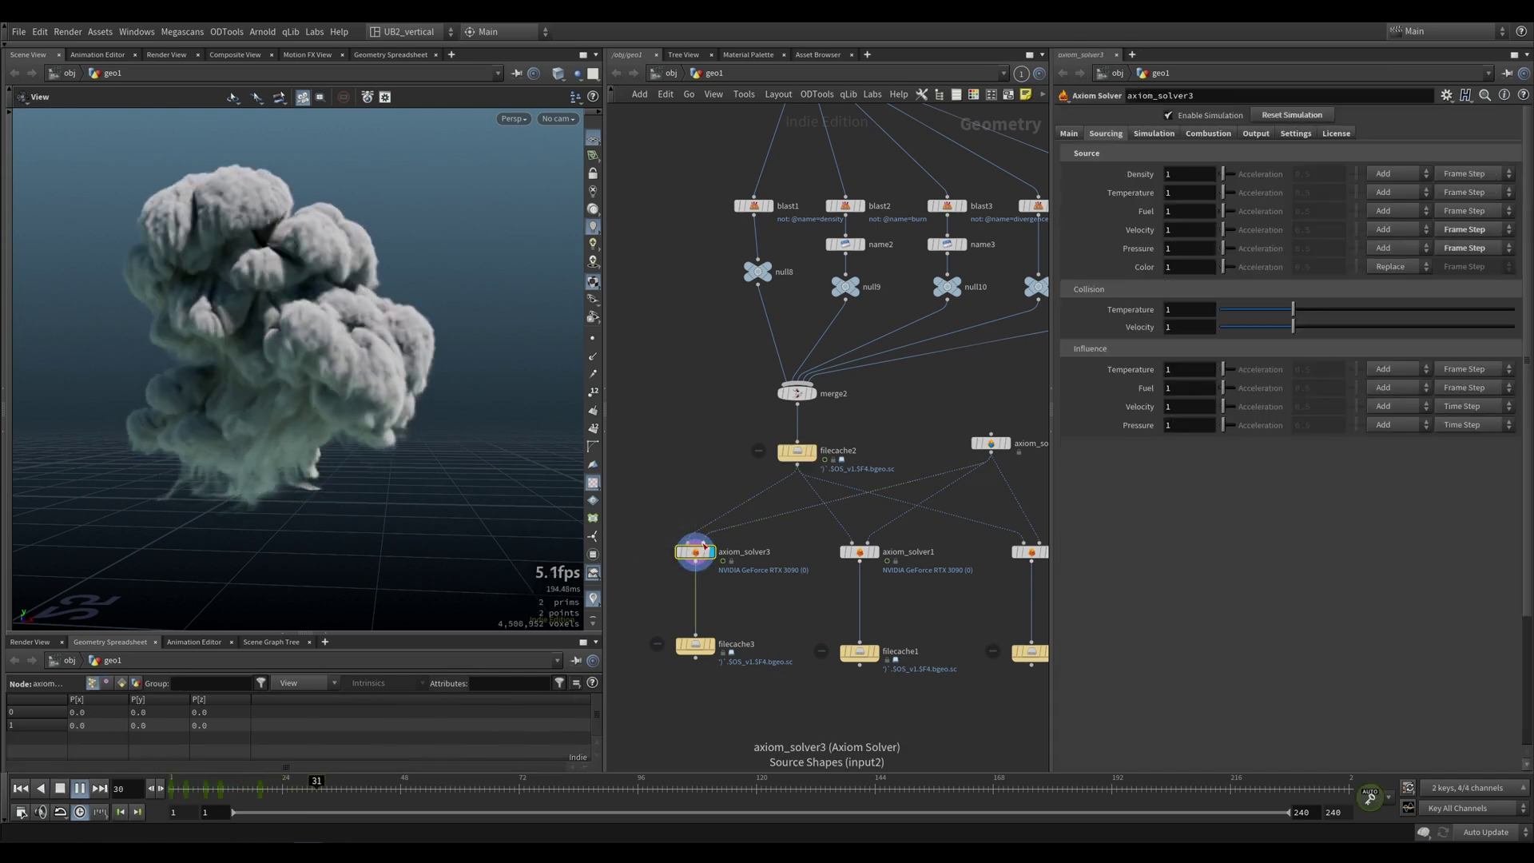
{"action": "key", "text": "Up"}
{"action": "middle_click_drag", "start_coordinate": [369, 401], "coordinate": [349, 430]}
{"action": "right_click_drag", "start_coordinate": [348, 430], "coordinate": [295, 447]}
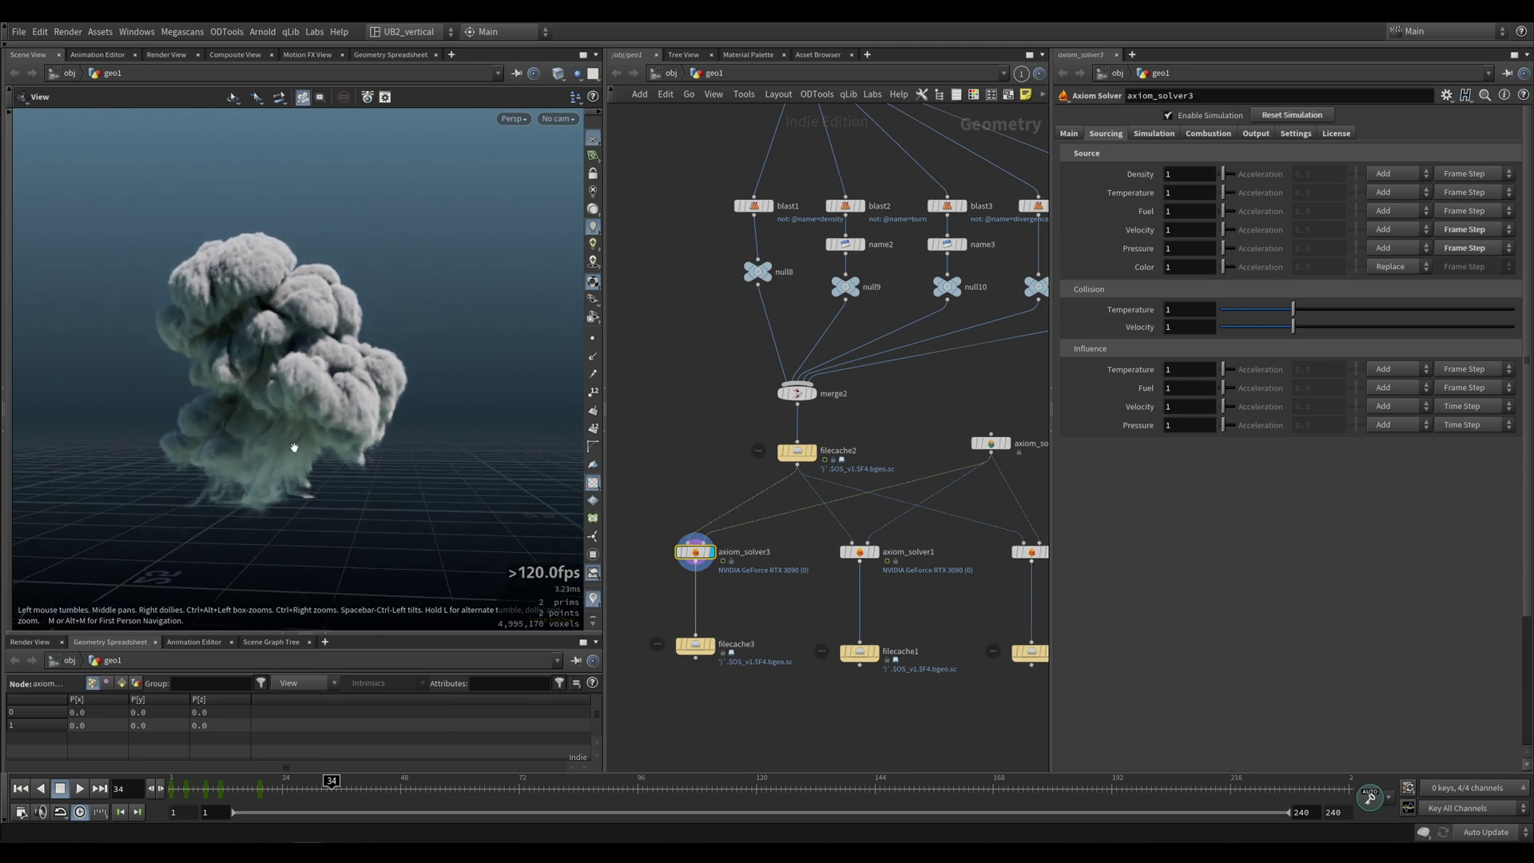
Step: Display axiom_solver1 and show its sparse solver settings
{"action": "left_click_drag", "start_coordinate": [825, 585], "coordinate": [898, 527]}
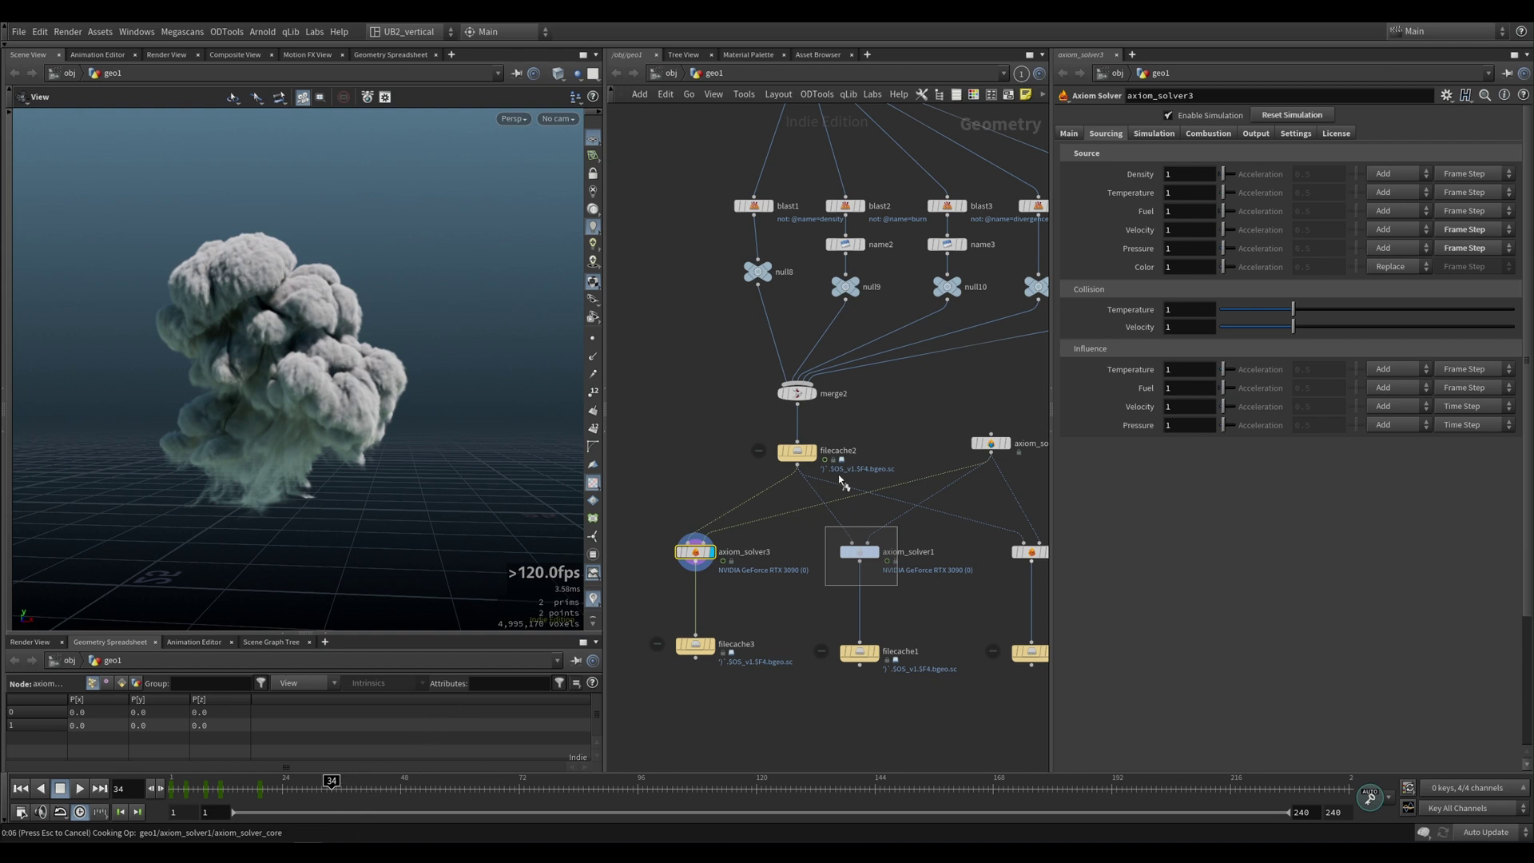
{"action": "left_click", "coordinate": [859, 551]}
{"action": "middle_click_drag", "start_coordinate": [834, 586], "coordinate": [750, 551]}
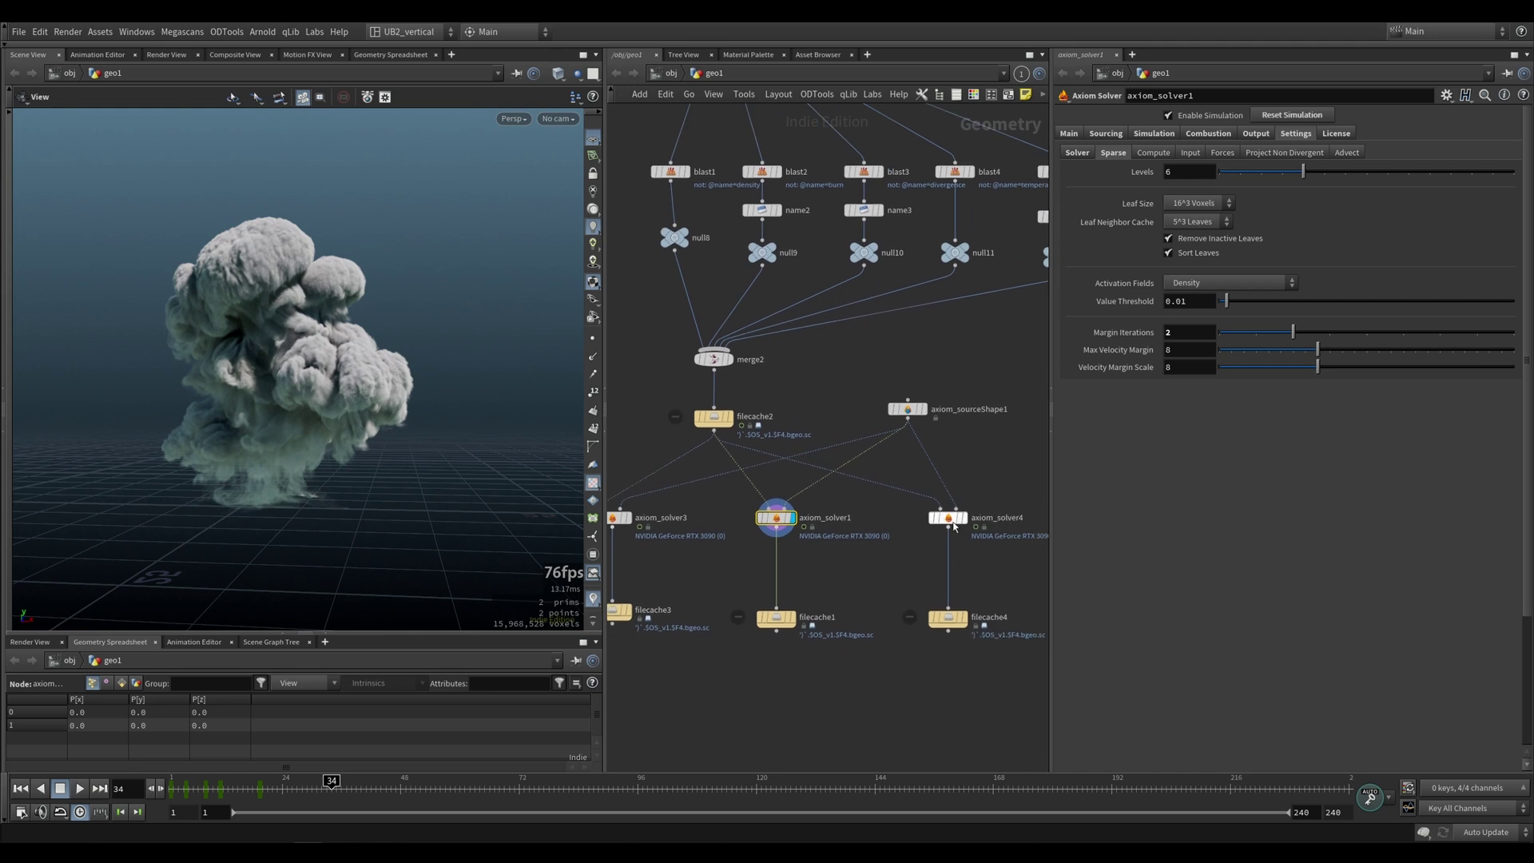
Step: Display filecache4, filecache1 and filecache3 in turn to compare the cached explosions at frame 34
{"action": "middle_click_drag", "start_coordinate": [920, 557], "coordinate": [879, 532]}
{"action": "left_click", "coordinate": [922, 592]}
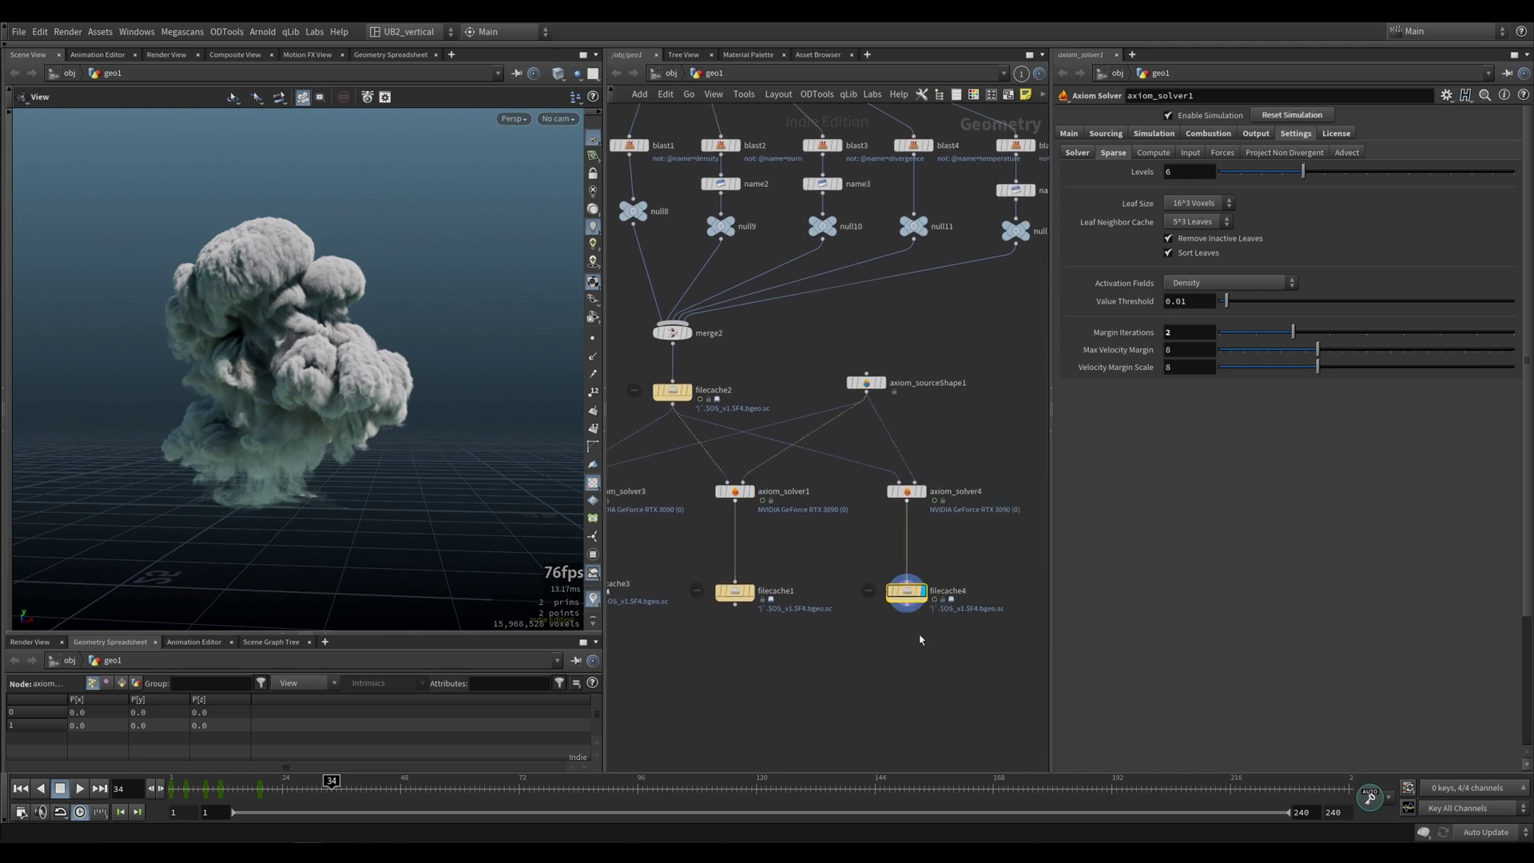
{"action": "left_click", "coordinate": [885, 625]}
{"action": "middle_click_drag", "start_coordinate": [804, 568], "coordinate": [909, 545]}
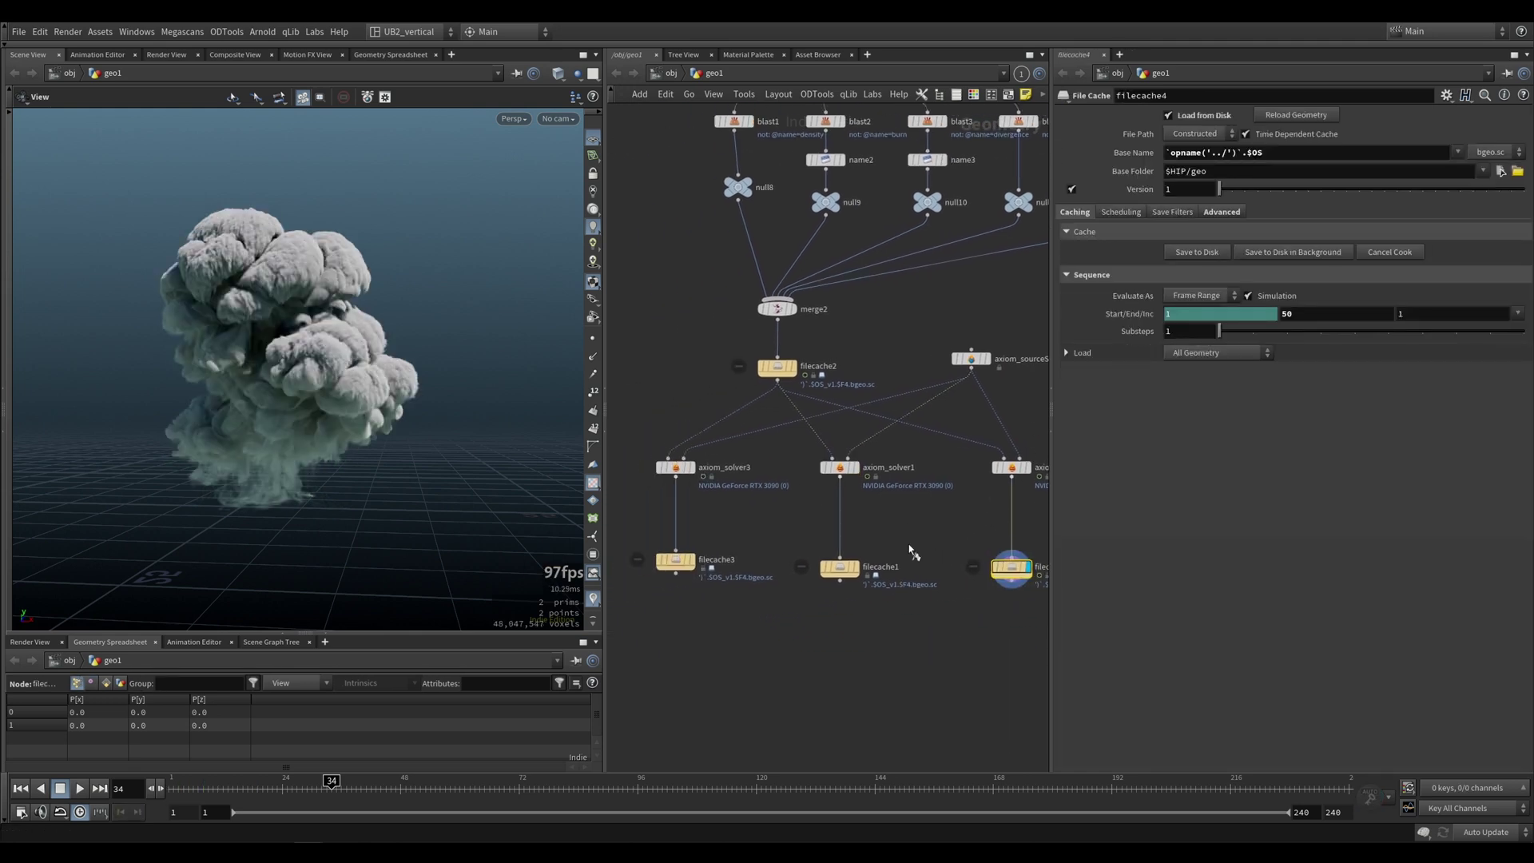
{"action": "left_click", "coordinate": [839, 568]}
{"action": "left_click", "coordinate": [690, 561]}
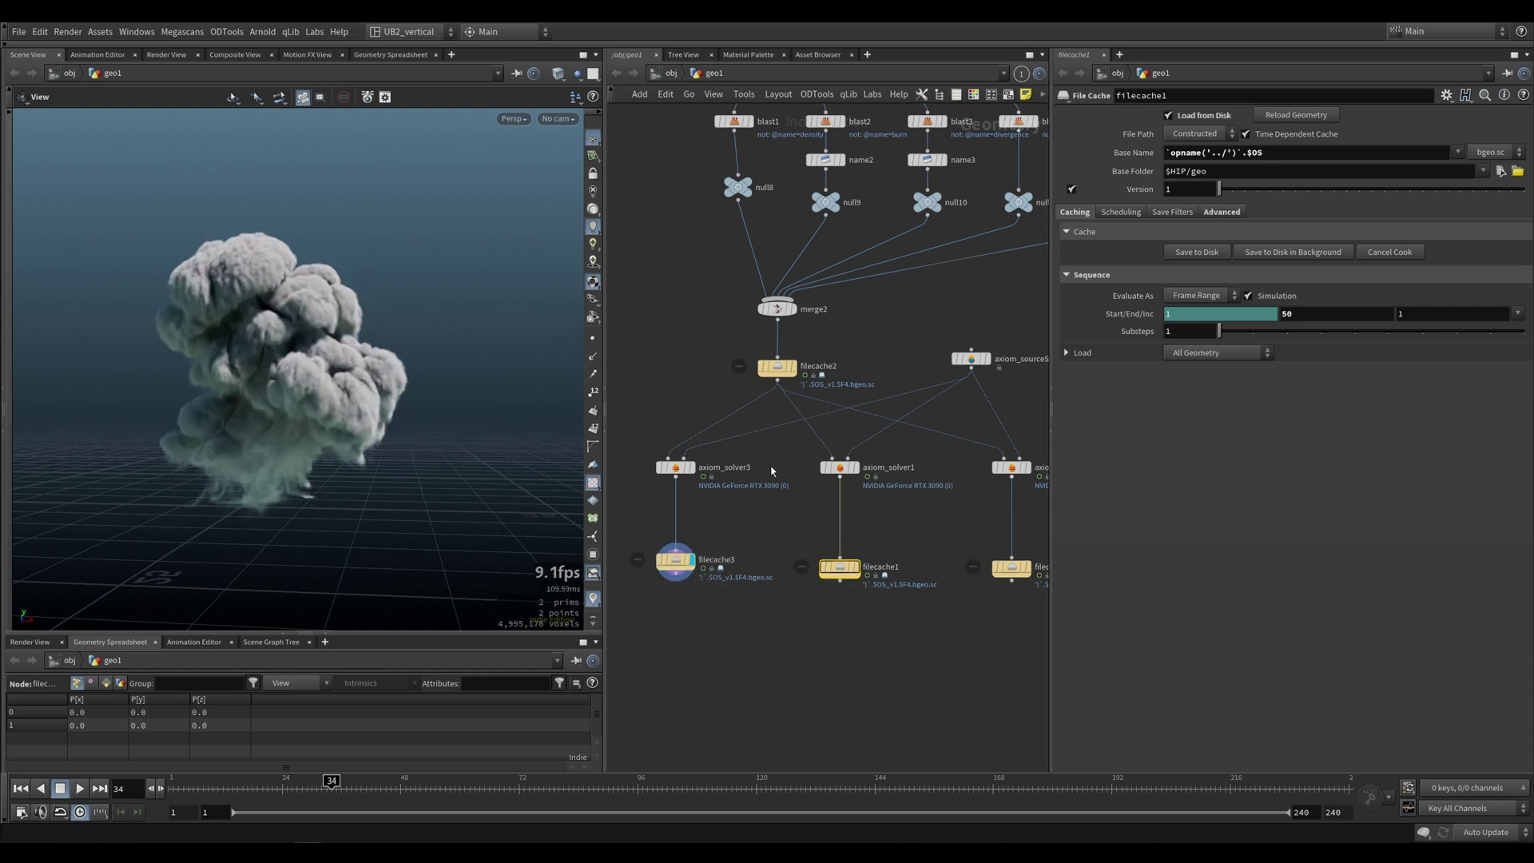
Step: Move the filecache3 node slightly down so that it lines up with filecache1
{"action": "scroll", "coordinate": [744, 540], "scroll_direction": "down", "scroll_amount": 2}
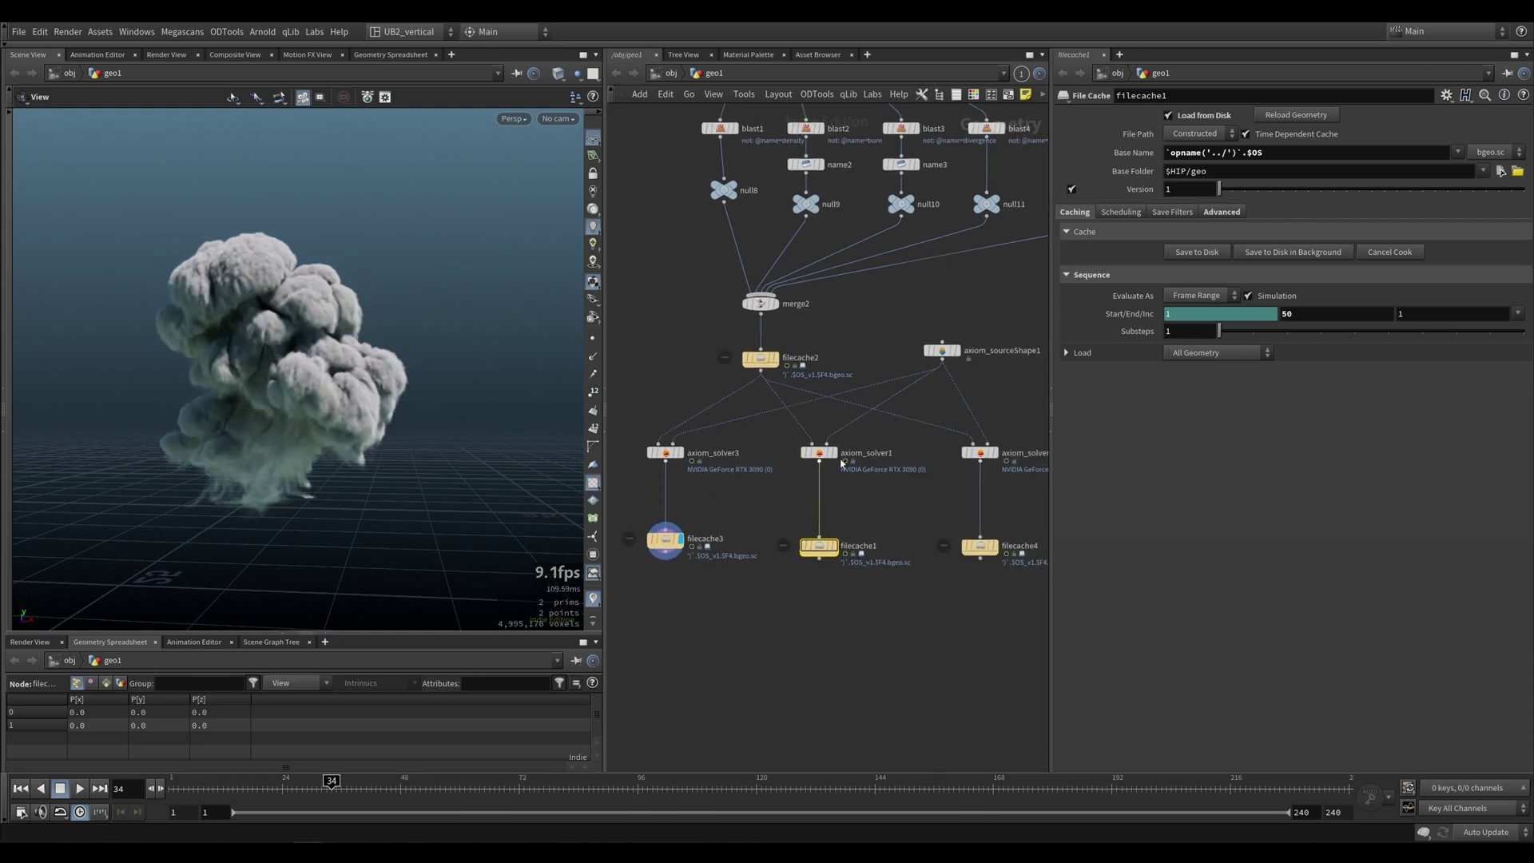
{"action": "scroll", "coordinate": [776, 501], "scroll_direction": "up", "scroll_amount": 2}
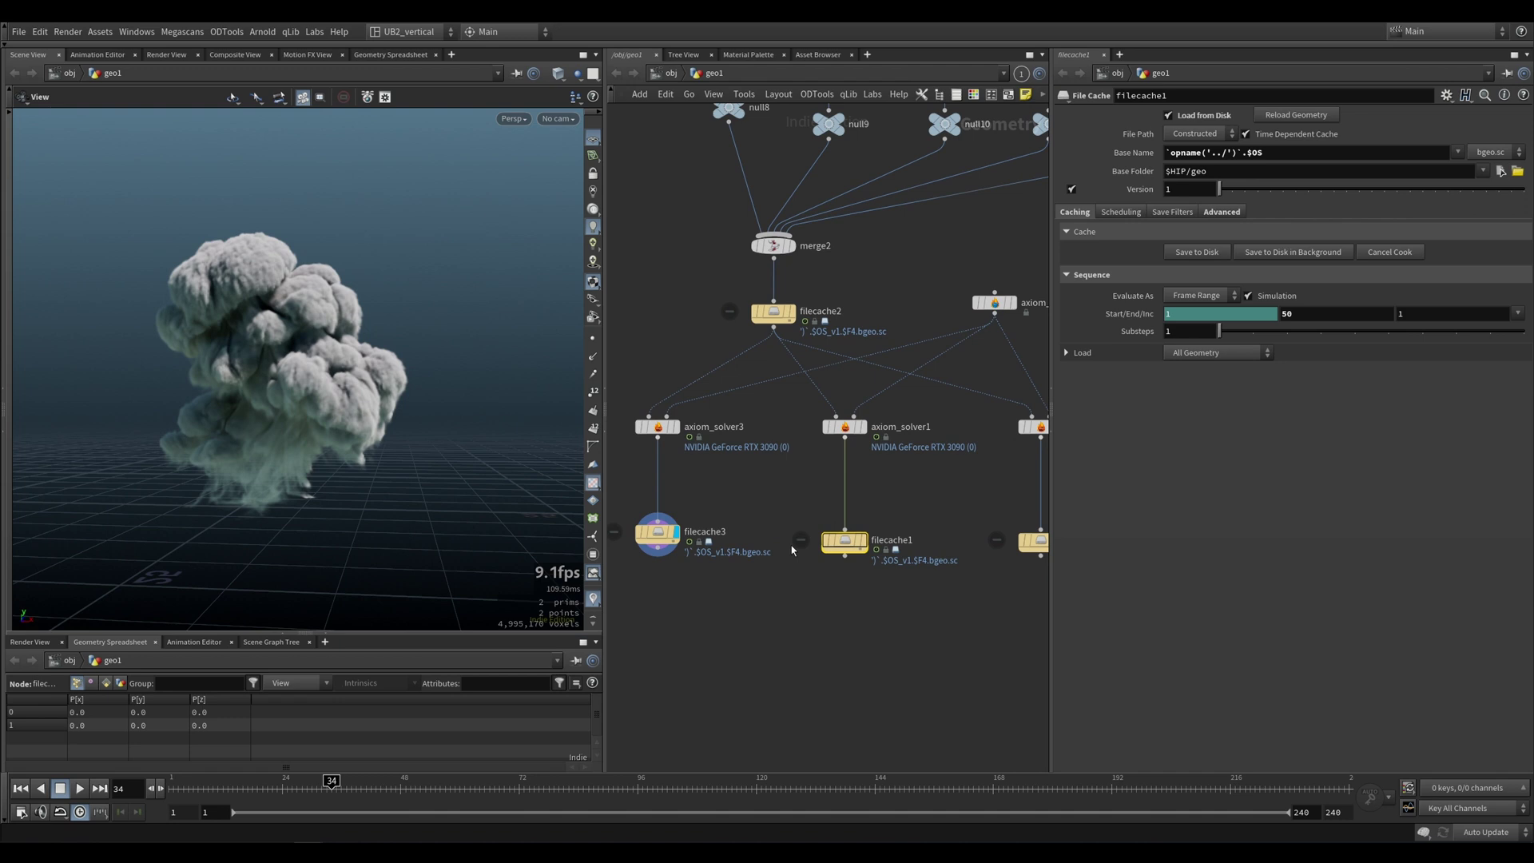
{"action": "middle_click_drag", "start_coordinate": [763, 510], "coordinate": [788, 503]}
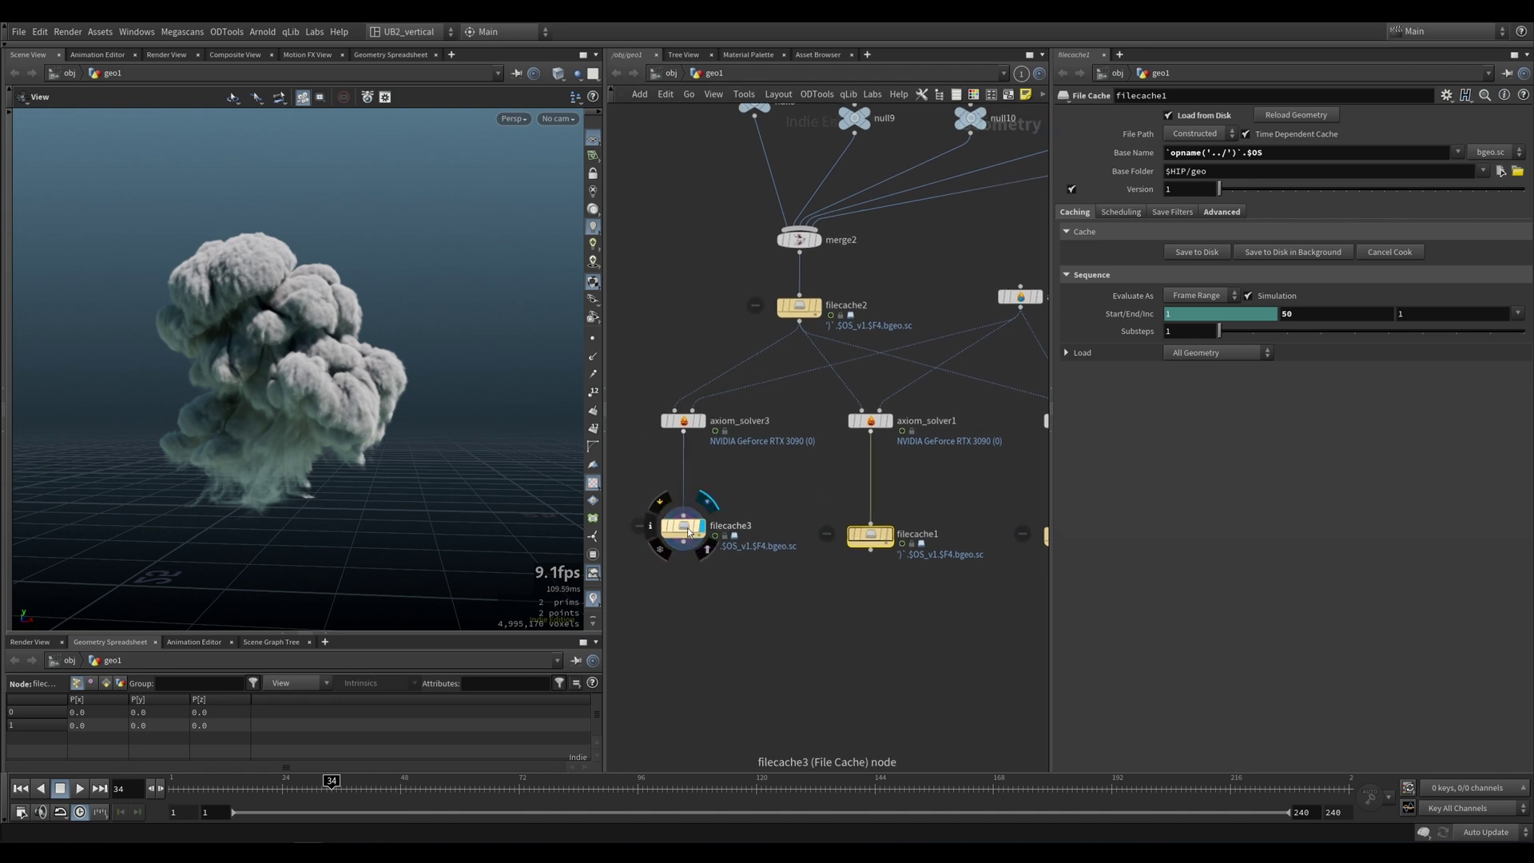
{"action": "left_click_drag", "start_coordinate": [688, 527], "coordinate": [687, 536]}
Step: Step the display from filecache3 through filecache1 to filecache4 to compare the explosion shapes again
{"action": "left_click", "coordinate": [734, 533]}
{"action": "key", "text": "r"}
{"action": "left_click", "coordinate": [903, 601]}
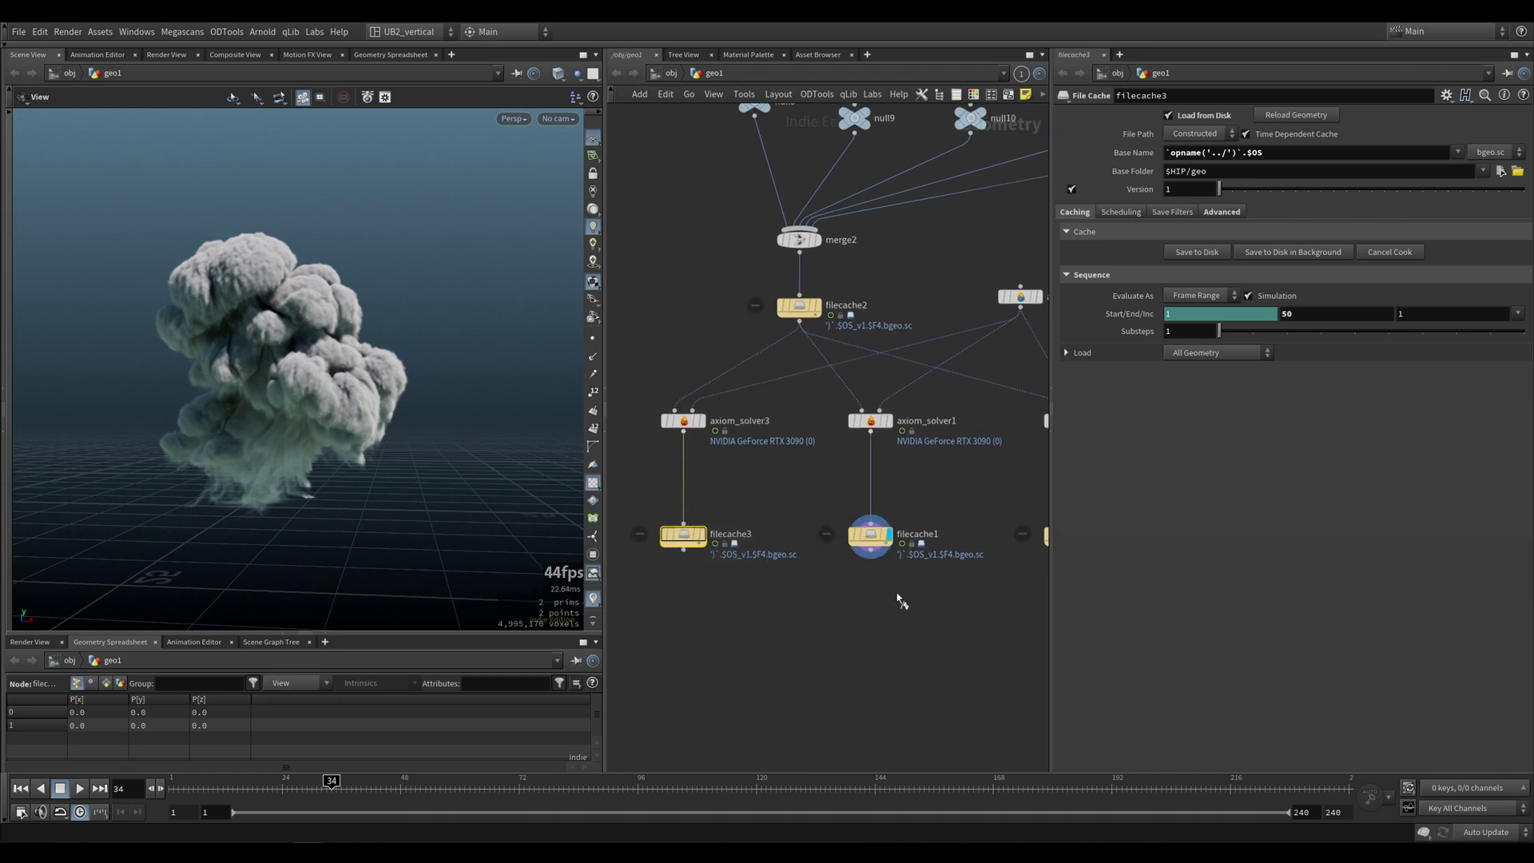
{"action": "middle_click_drag", "start_coordinate": [922, 517], "coordinate": [792, 515]}
{"action": "key", "text": "r"}
{"action": "left_click", "coordinate": [930, 595]}
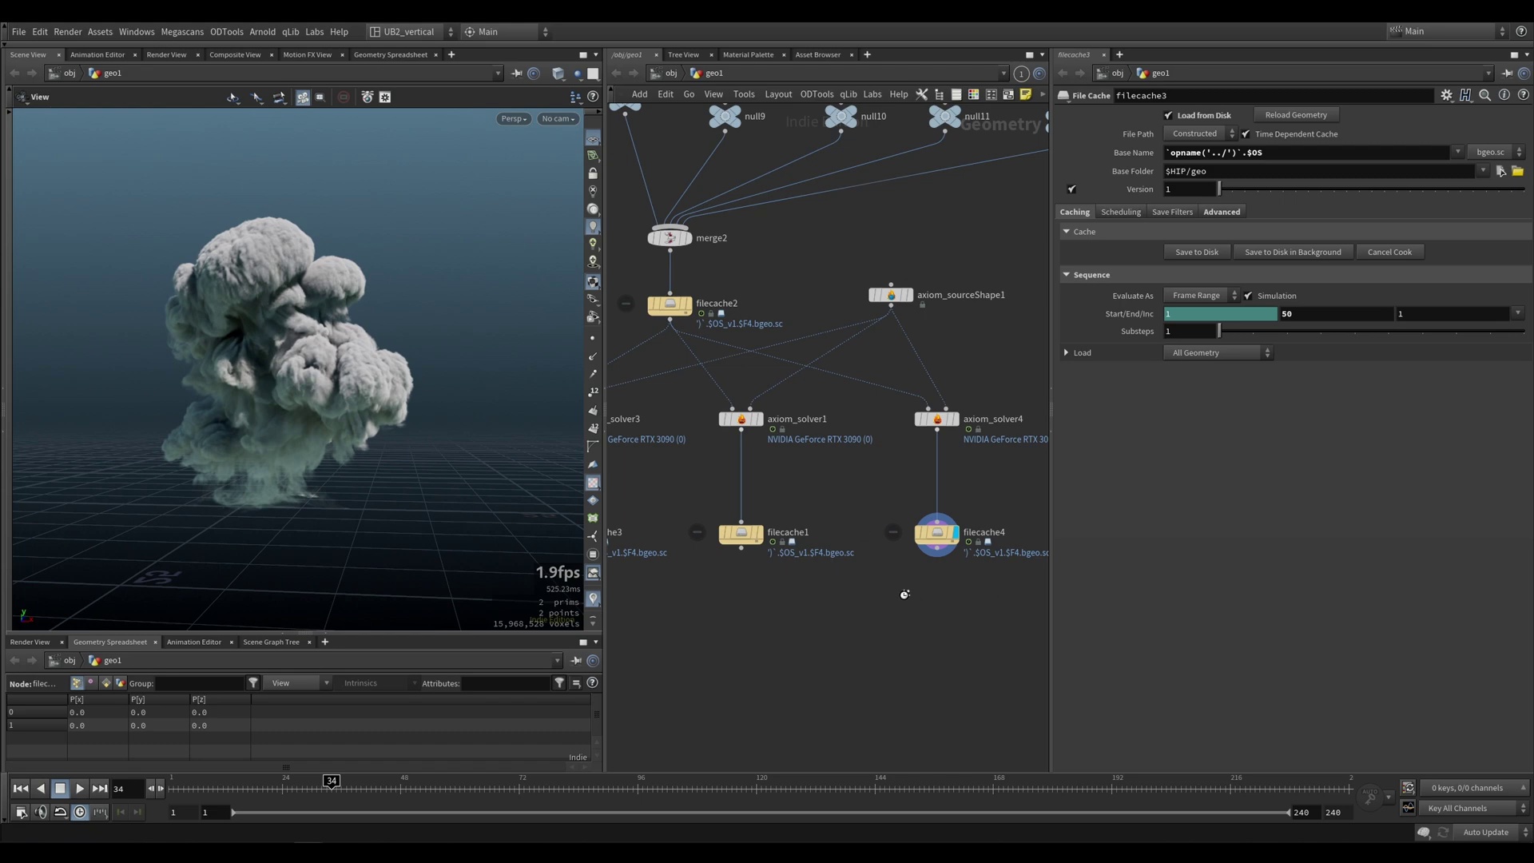
{"action": "scroll", "coordinate": [846, 586], "scroll_direction": "down", "scroll_amount": 2}
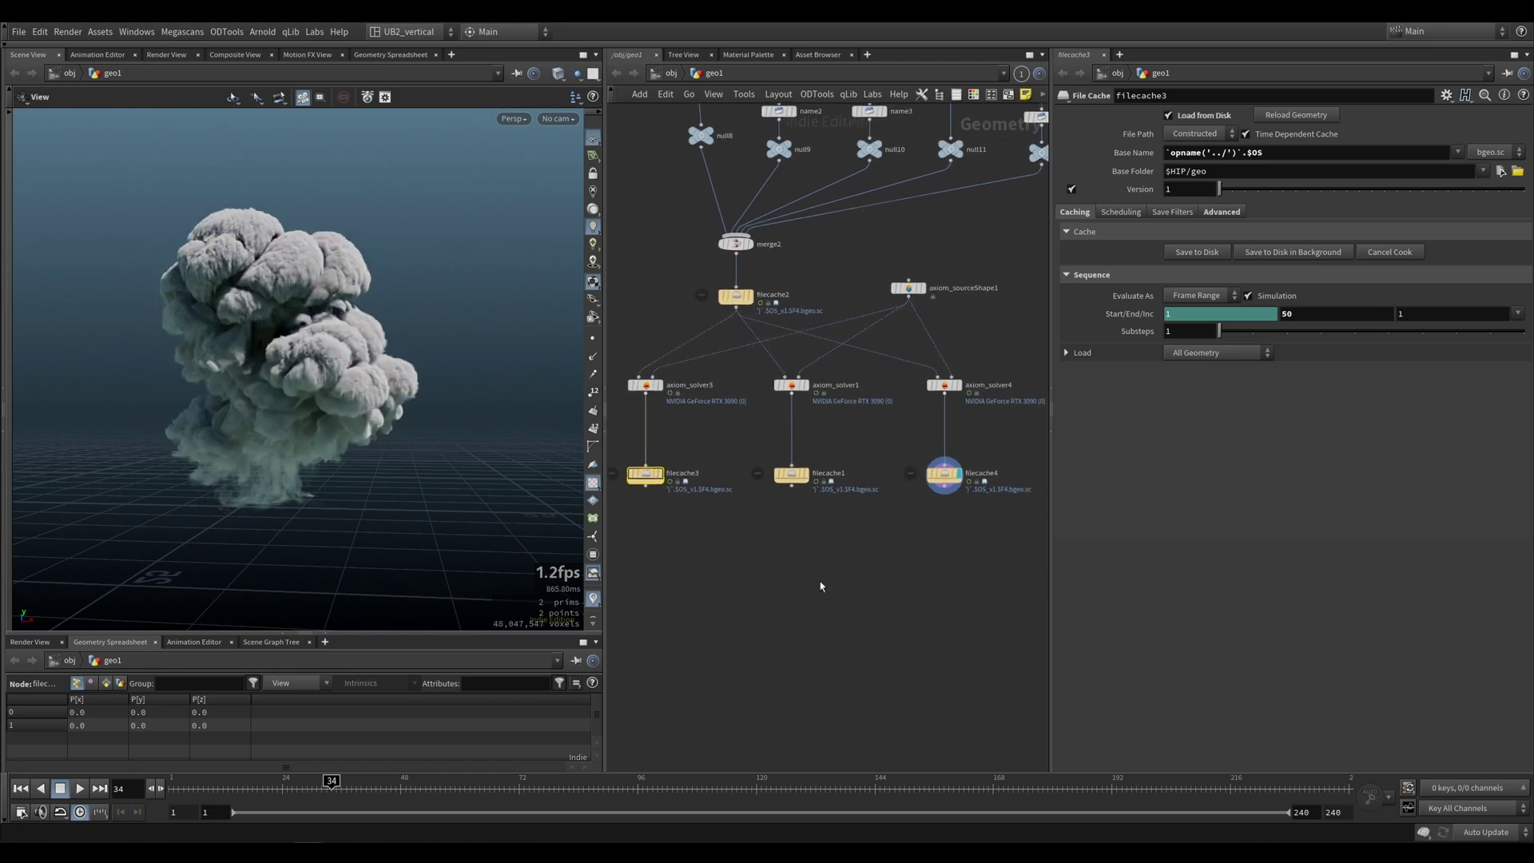
Step: Add a Transform node below the filecache1 node
{"action": "key", "text": "Tab"}
{"action": "type", "text": "tr"}
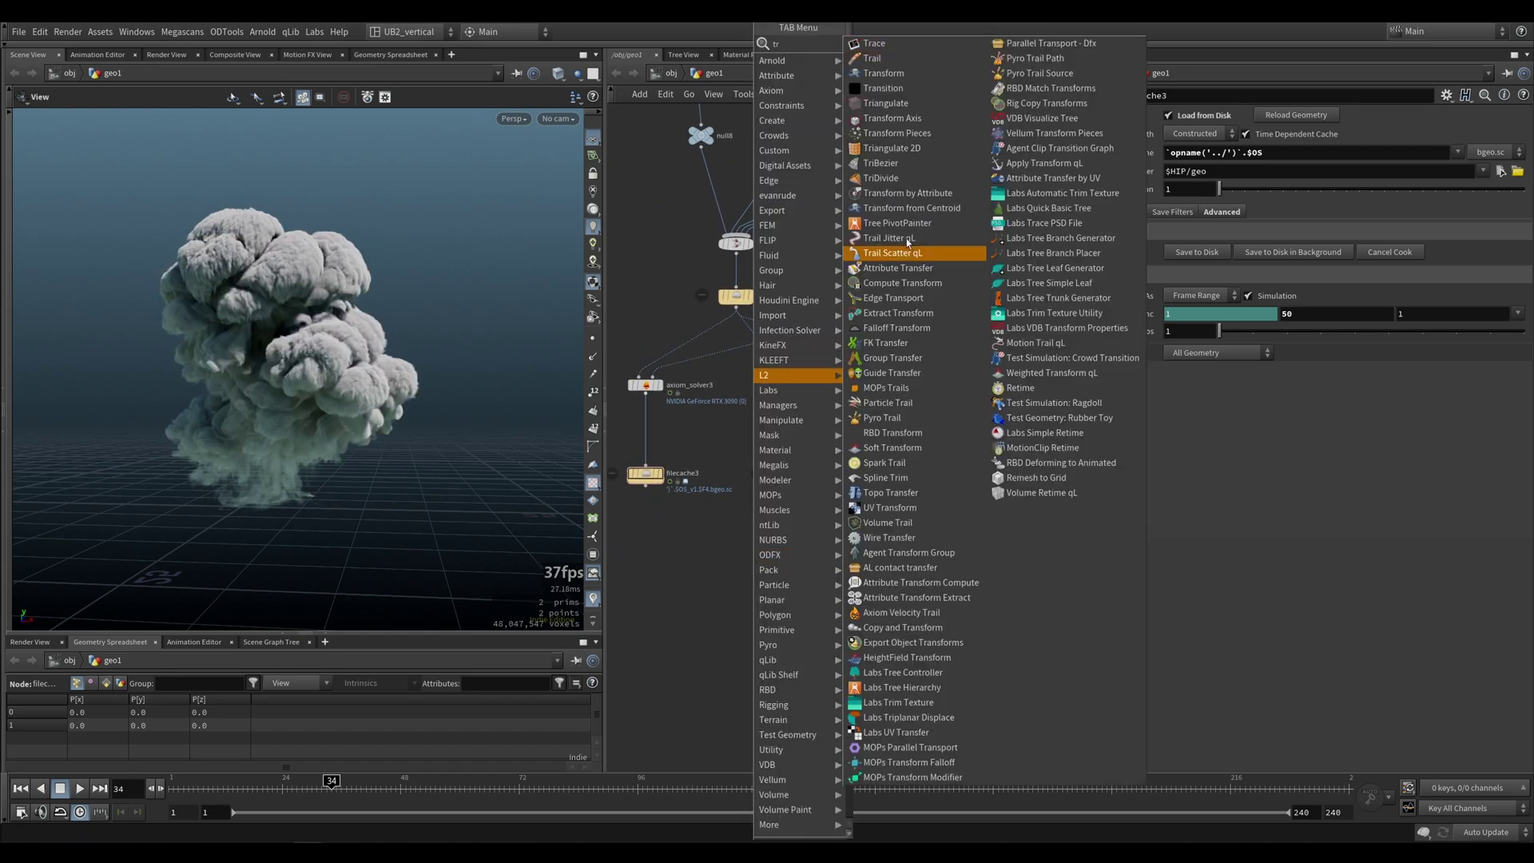
{"action": "left_click", "coordinate": [884, 72]}
{"action": "left_click", "coordinate": [789, 559]}
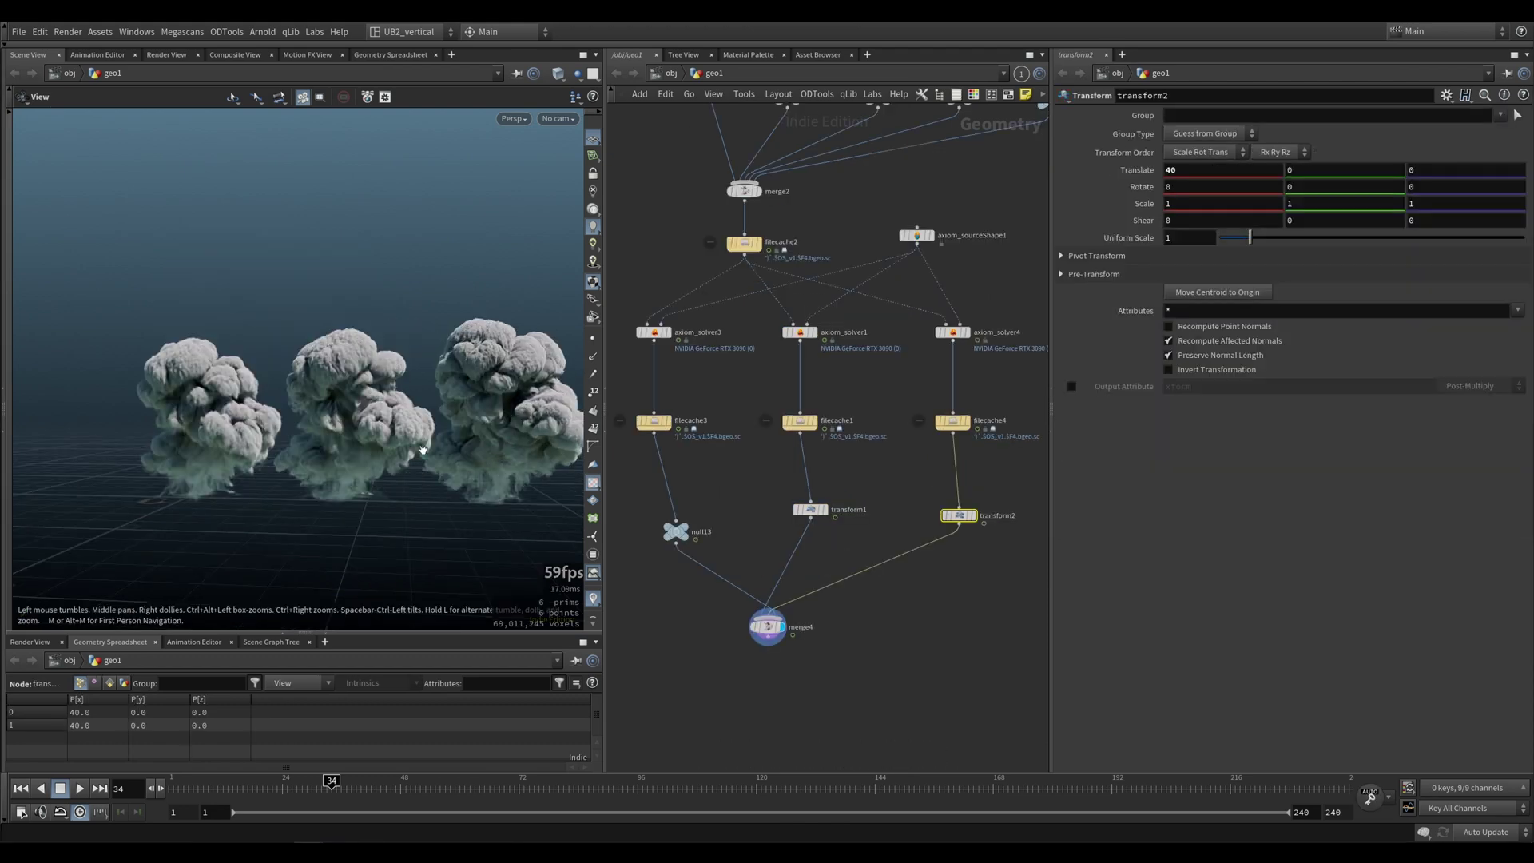
Step: Examine the three merged explosions side by side from several angles
{"action": "mouse_move", "coordinate": [422, 450]}
{"action": "left_mouse_down"}
{"action": "mouse_move", "coordinate": [384, 460]}
{"action": "mouse_move", "coordinate": [427, 470]}
{"action": "left_mouse_up"}
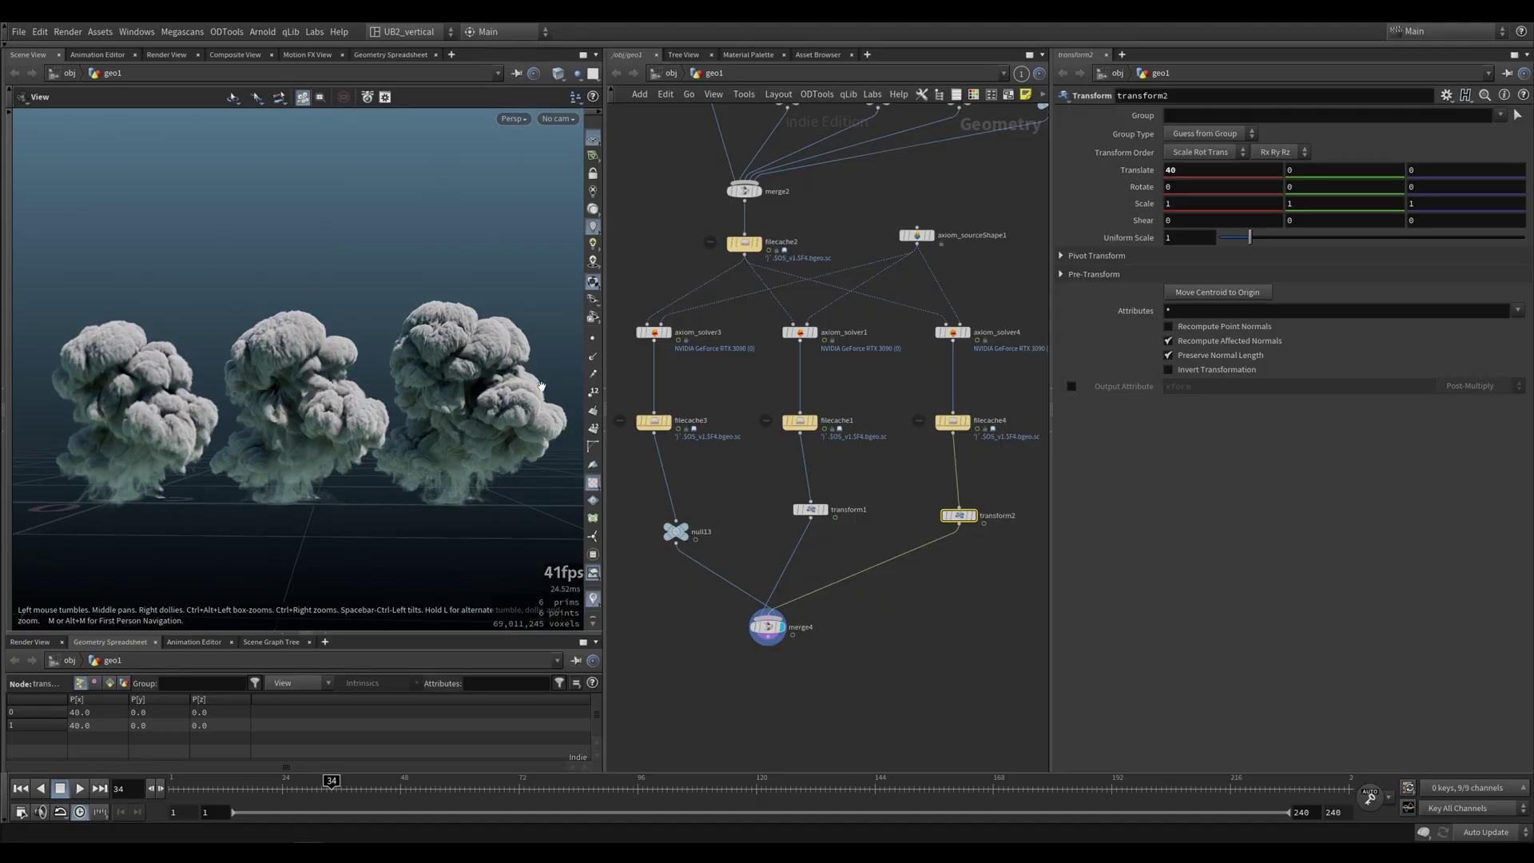
{"action": "left_click_drag", "start_coordinate": [508, 479], "coordinate": [371, 424]}
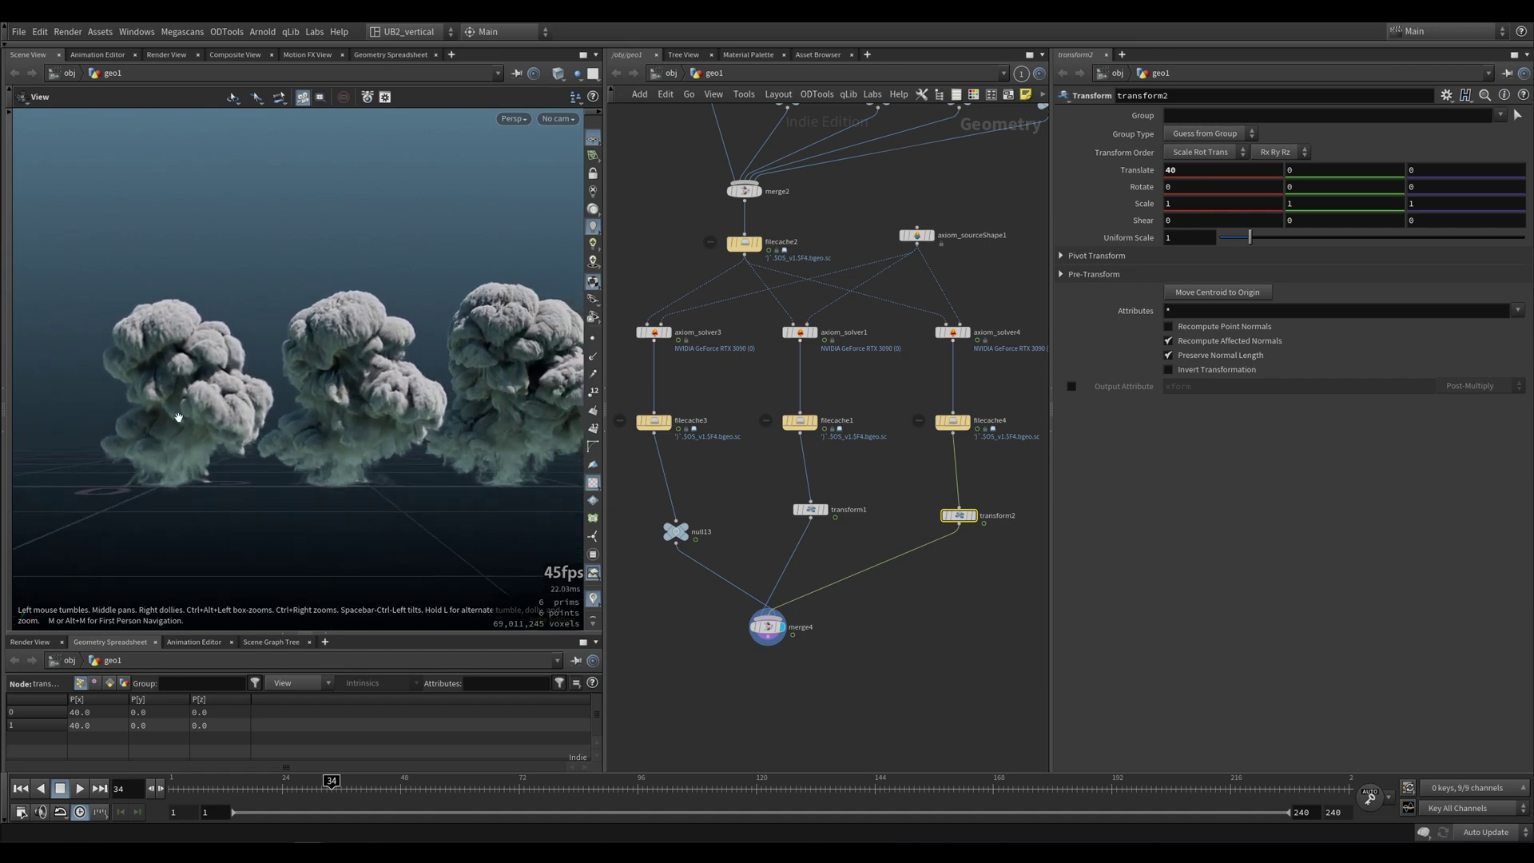
{"action": "left_click_drag", "start_coordinate": [352, 322], "coordinate": [316, 330]}
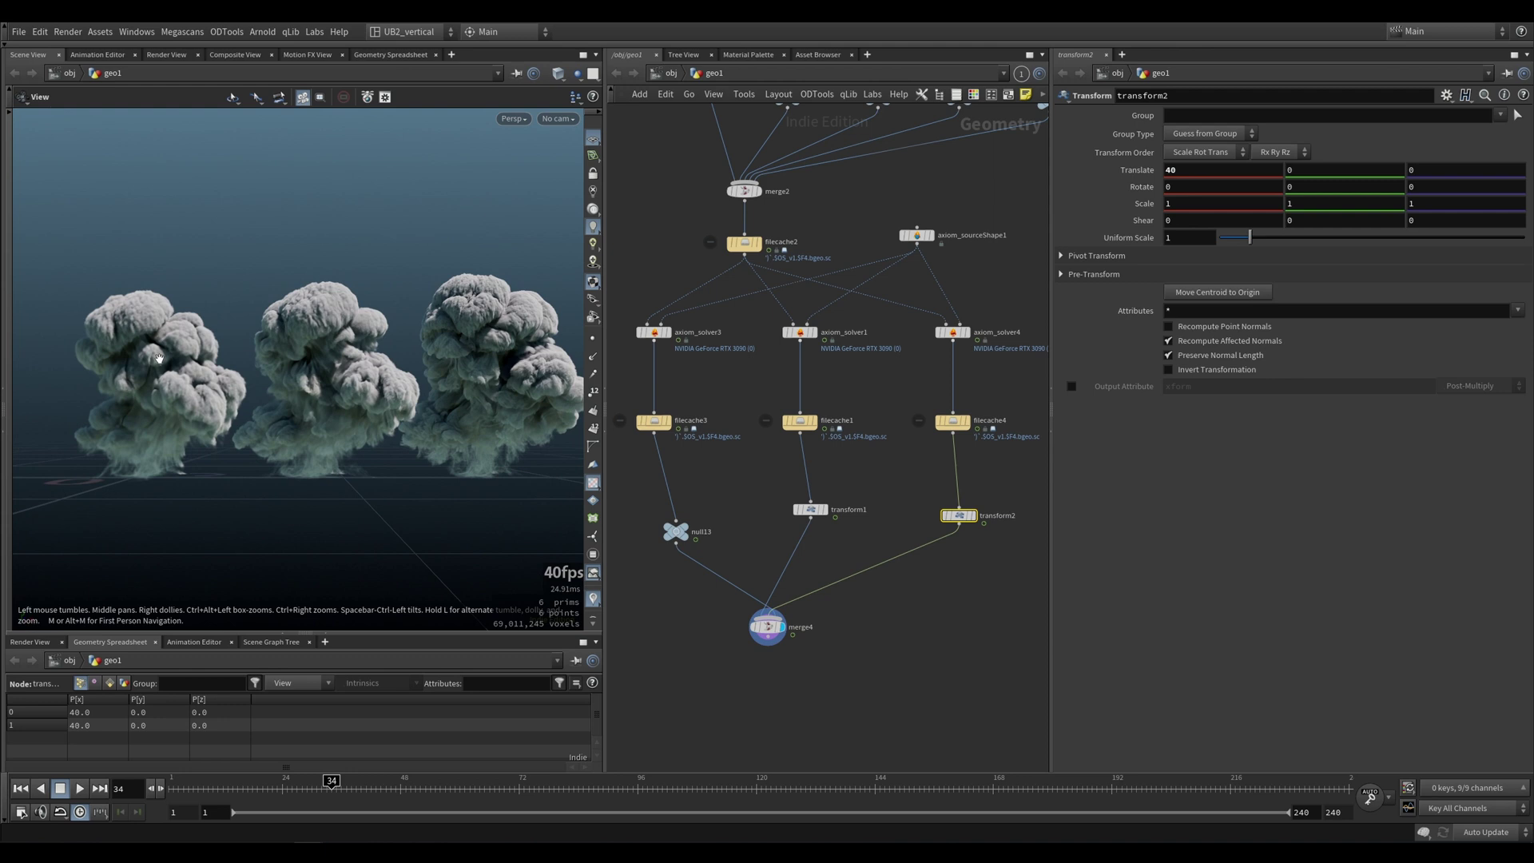
Step: Compare the three merged explosions again from closer up and from a wider view
{"action": "right_click_drag", "start_coordinate": [176, 355], "coordinate": [316, 358]}
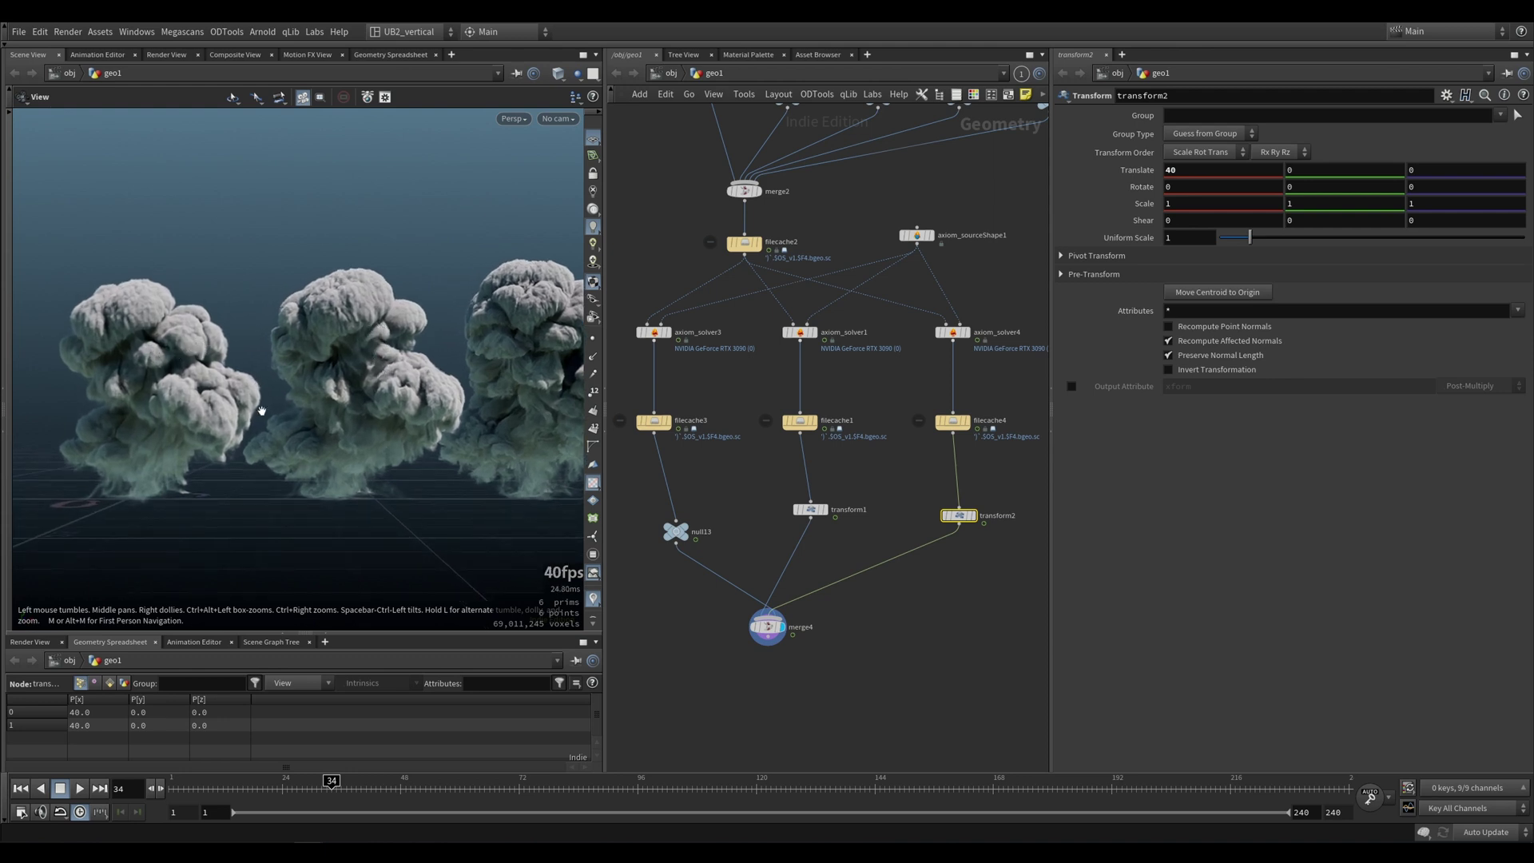
{"action": "left_click_drag", "start_coordinate": [323, 422], "coordinate": [258, 419]}
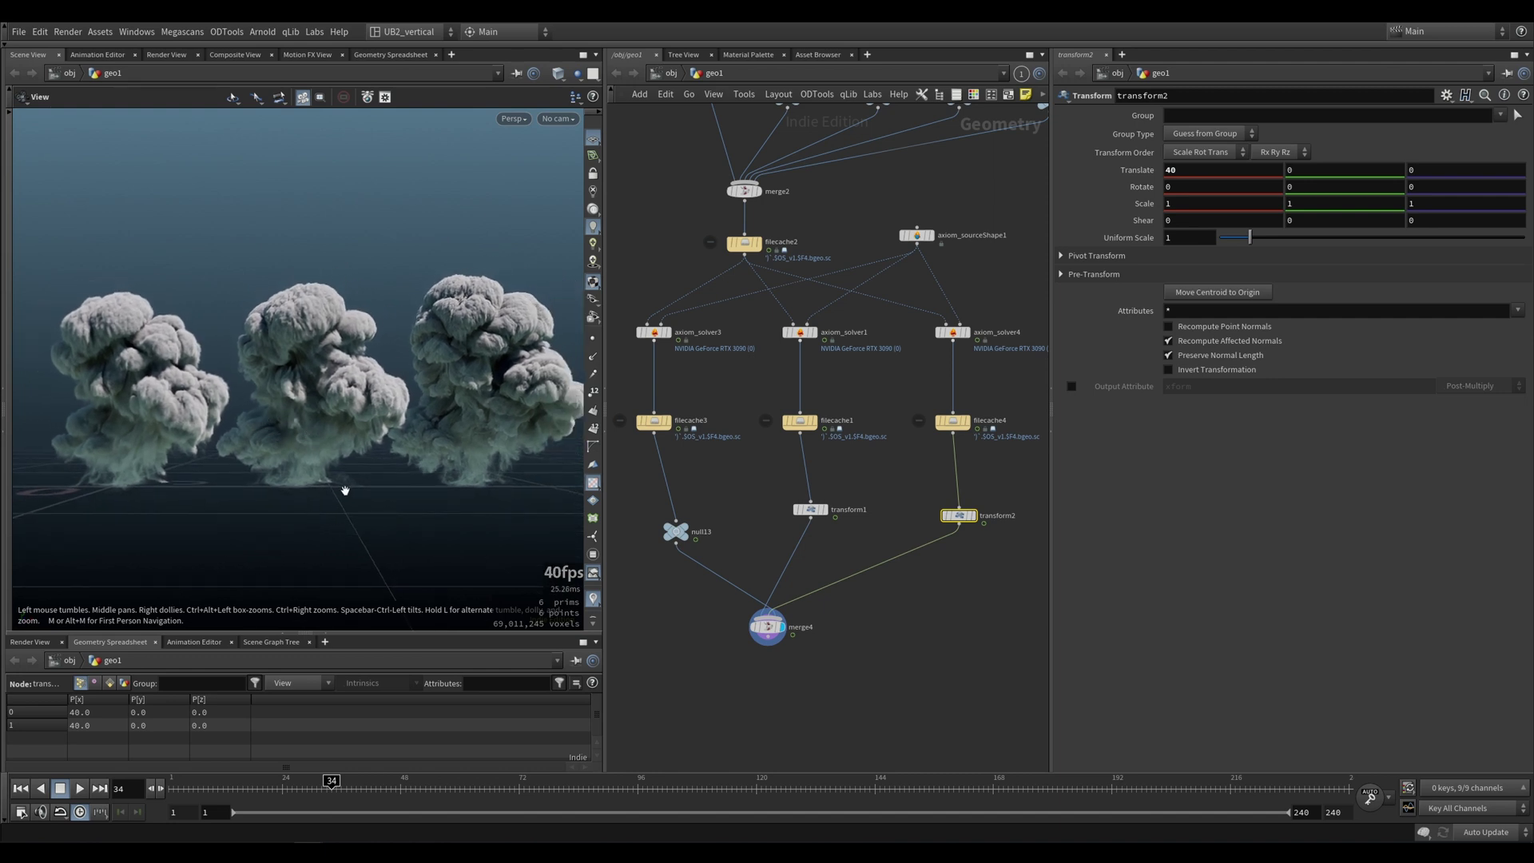
{"action": "left_click_drag", "start_coordinate": [344, 490], "coordinate": [324, 434]}
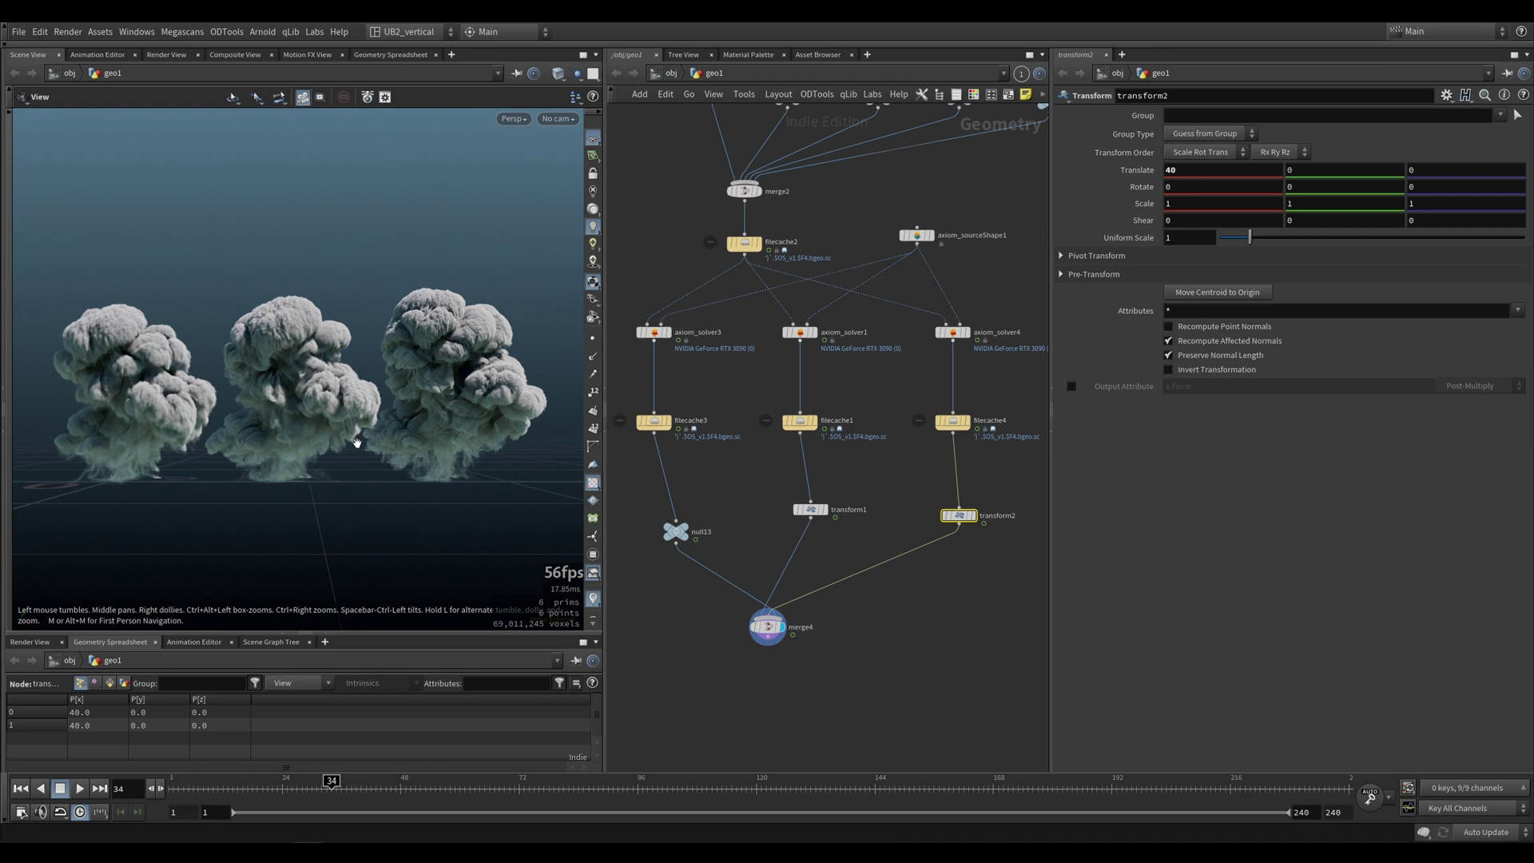
Step: Display the grid2 plane and then the noise pattern from attribvop1 on it
{"action": "middle_click_drag", "start_coordinate": [855, 498], "coordinate": [524, 518]}
{"action": "left_click", "coordinate": [870, 396]}
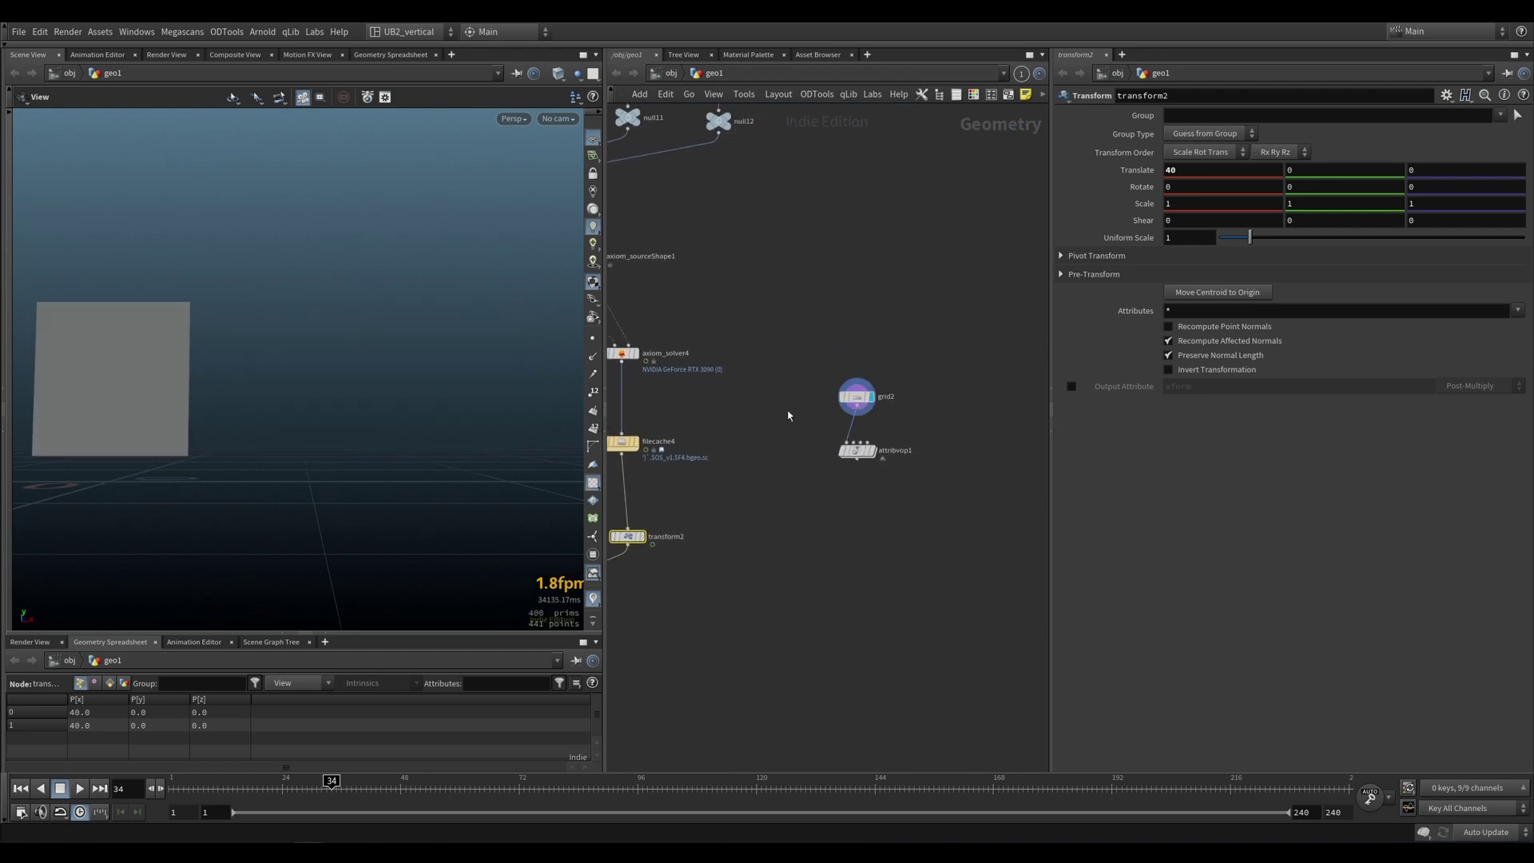
{"action": "middle_click_drag", "start_coordinate": [146, 400], "coordinate": [288, 438]}
{"action": "scroll", "coordinate": [288, 439], "scroll_direction": "up", "scroll_amount": 3}
{"action": "left_click", "coordinate": [870, 451]}
{"action": "left_click_drag", "start_coordinate": [821, 444], "coordinate": [872, 473]}
{"action": "right_click_drag", "start_coordinate": [298, 465], "coordinate": [326, 415]}
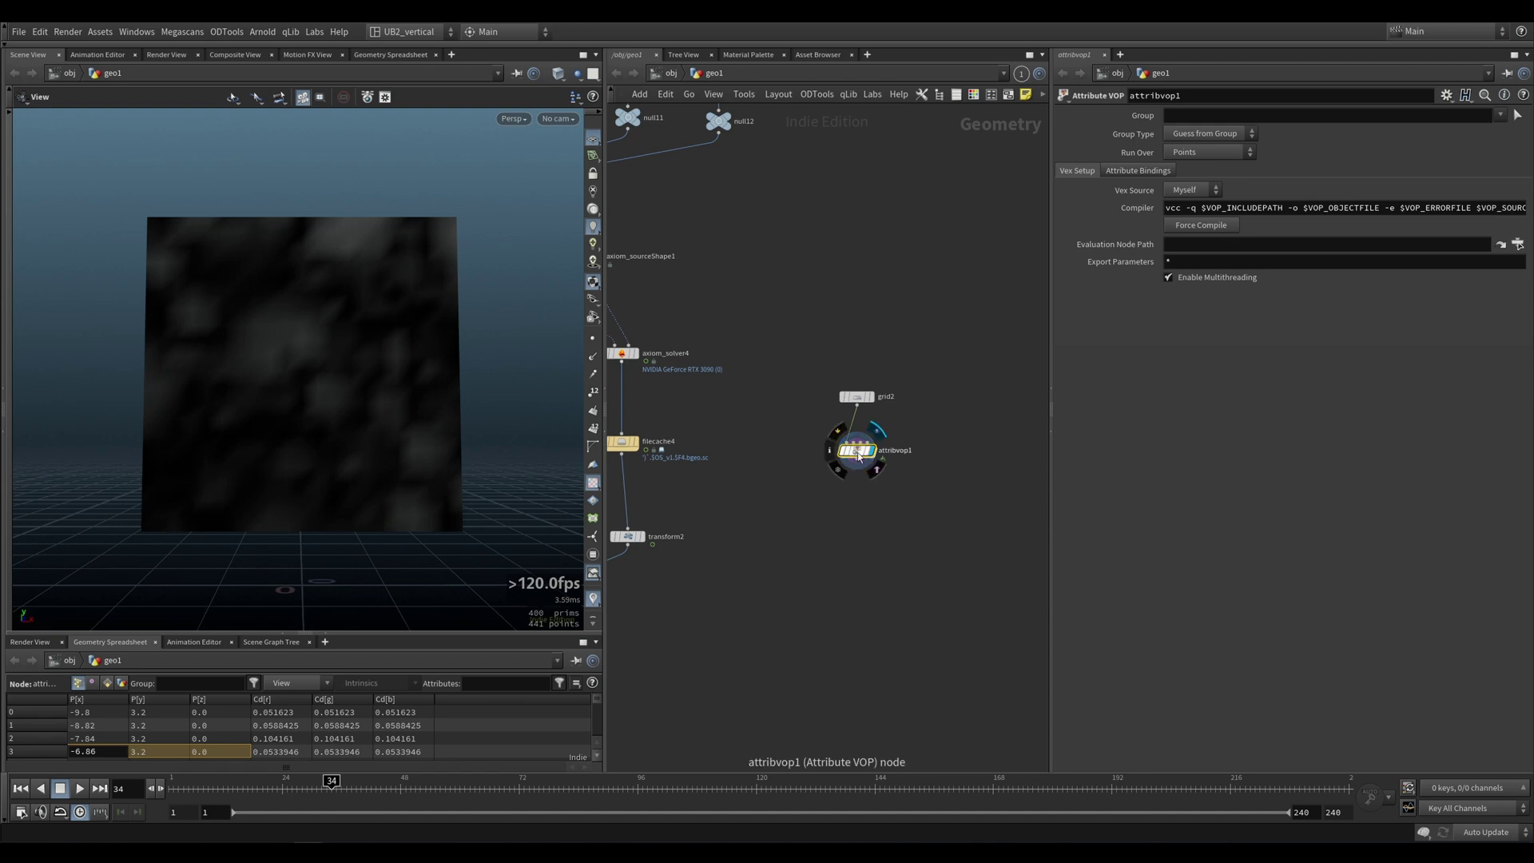
Step: Inside attribvop1, set the turbnoise1 amplitude to 2 and return to the geometry network
{"action": "double_click", "coordinate": [863, 452]}
{"action": "left_click", "coordinate": [860, 482]}
{"action": "double_click", "coordinate": [1190, 206]}
{"action": "type", "text": "2"}
{"action": "key", "text": "Return"}
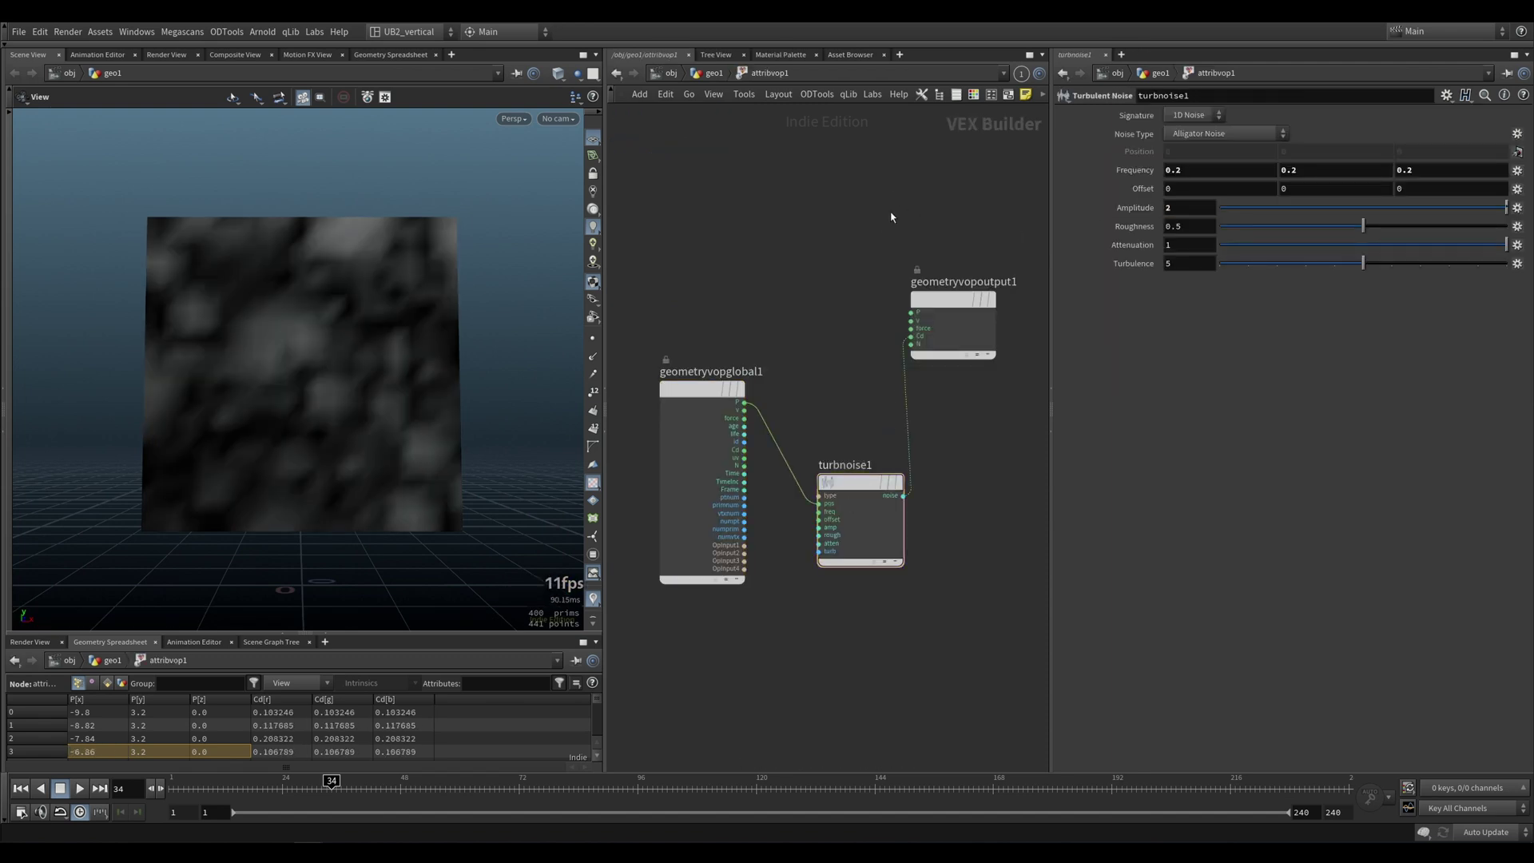
{"action": "key", "text": "u"}
Step: Overlay wireframe on the shaded noise plane and lower grid2's rows to 16
{"action": "left_click", "coordinate": [857, 396]}
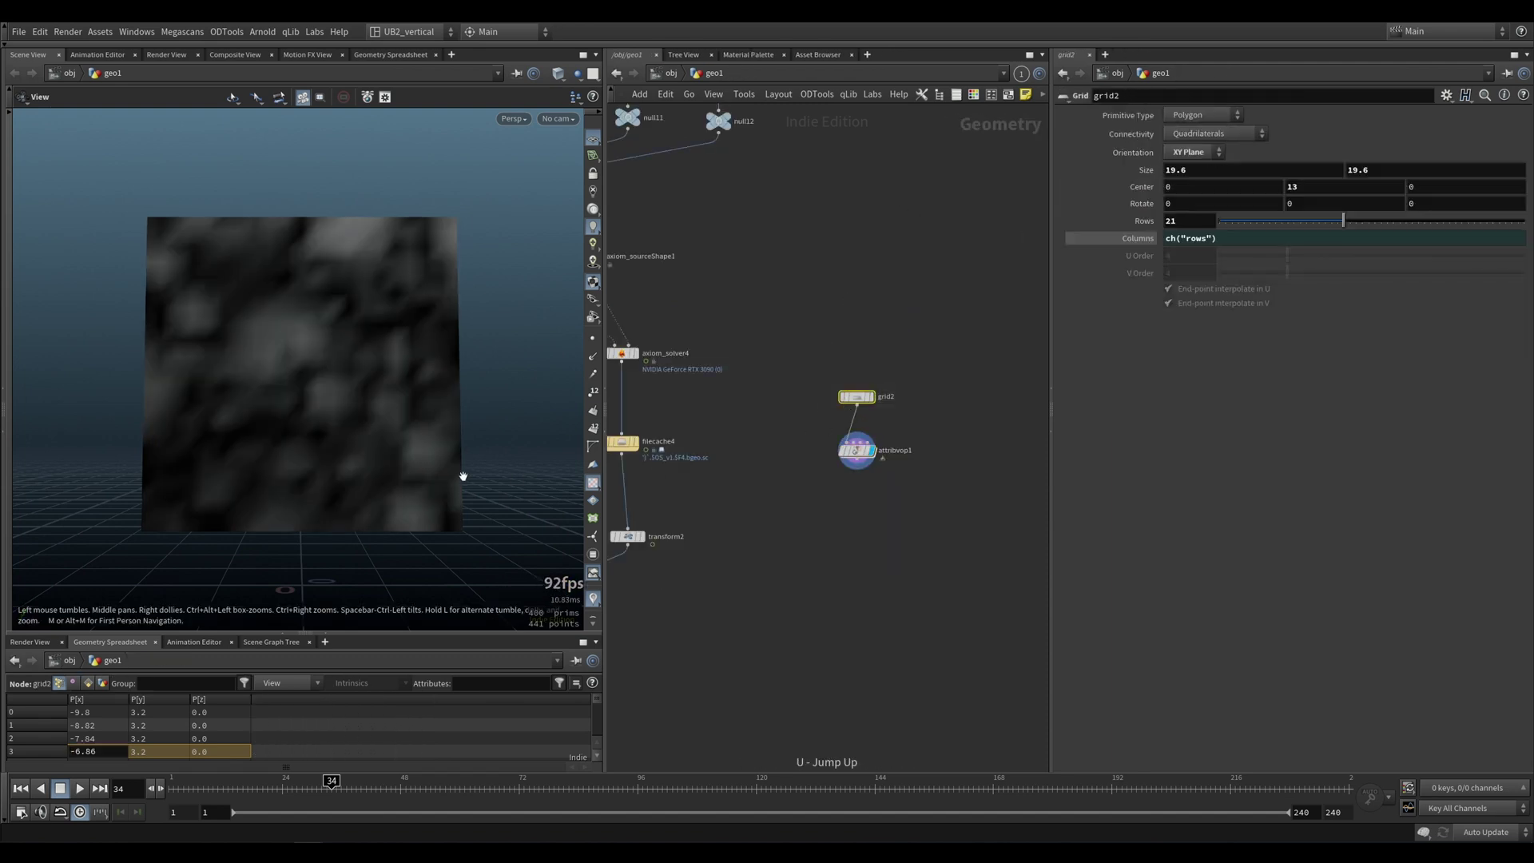
{"action": "left_click_drag", "start_coordinate": [360, 444], "coordinate": [367, 471]}
{"action": "key", "text": "shift+w"}
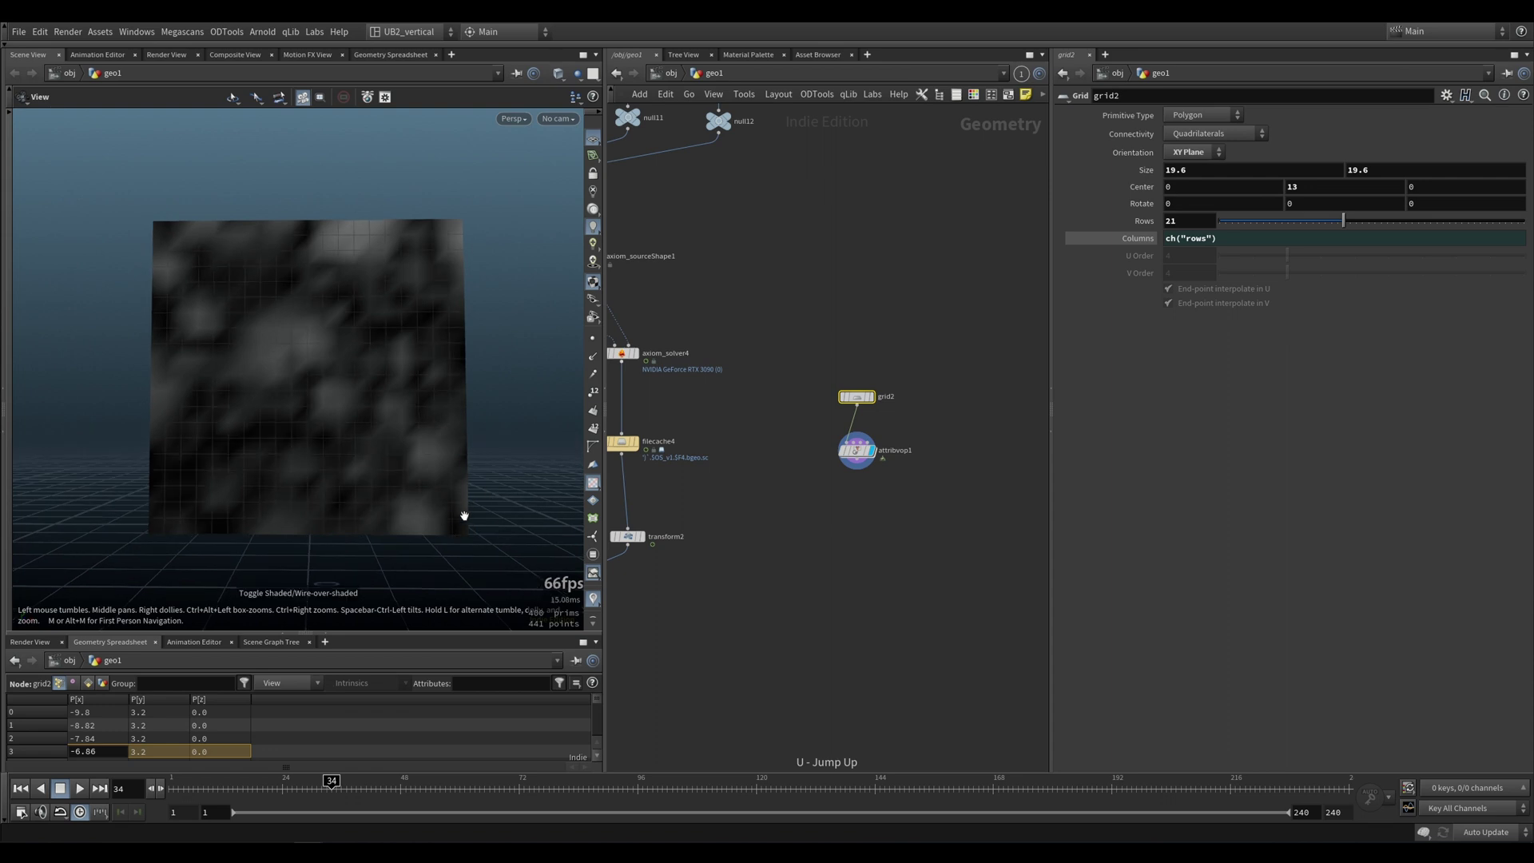
{"action": "left_click_drag", "start_coordinate": [1249, 228], "coordinate": [1317, 228]}
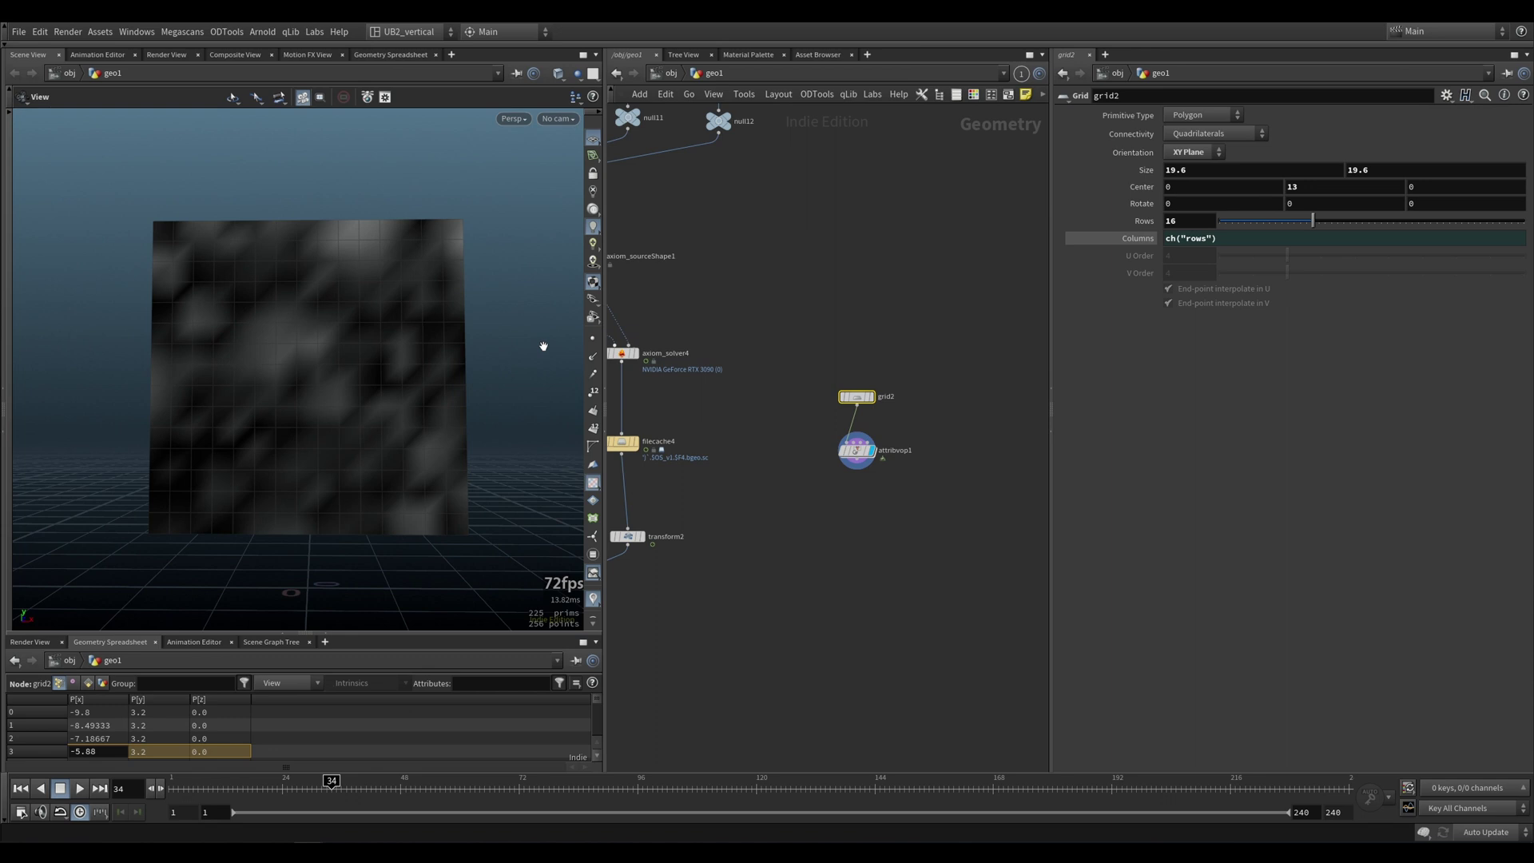
{"action": "left_click_drag", "start_coordinate": [541, 342], "coordinate": [231, 412]}
{"action": "left_click_drag", "start_coordinate": [311, 320], "coordinate": [358, 346]}
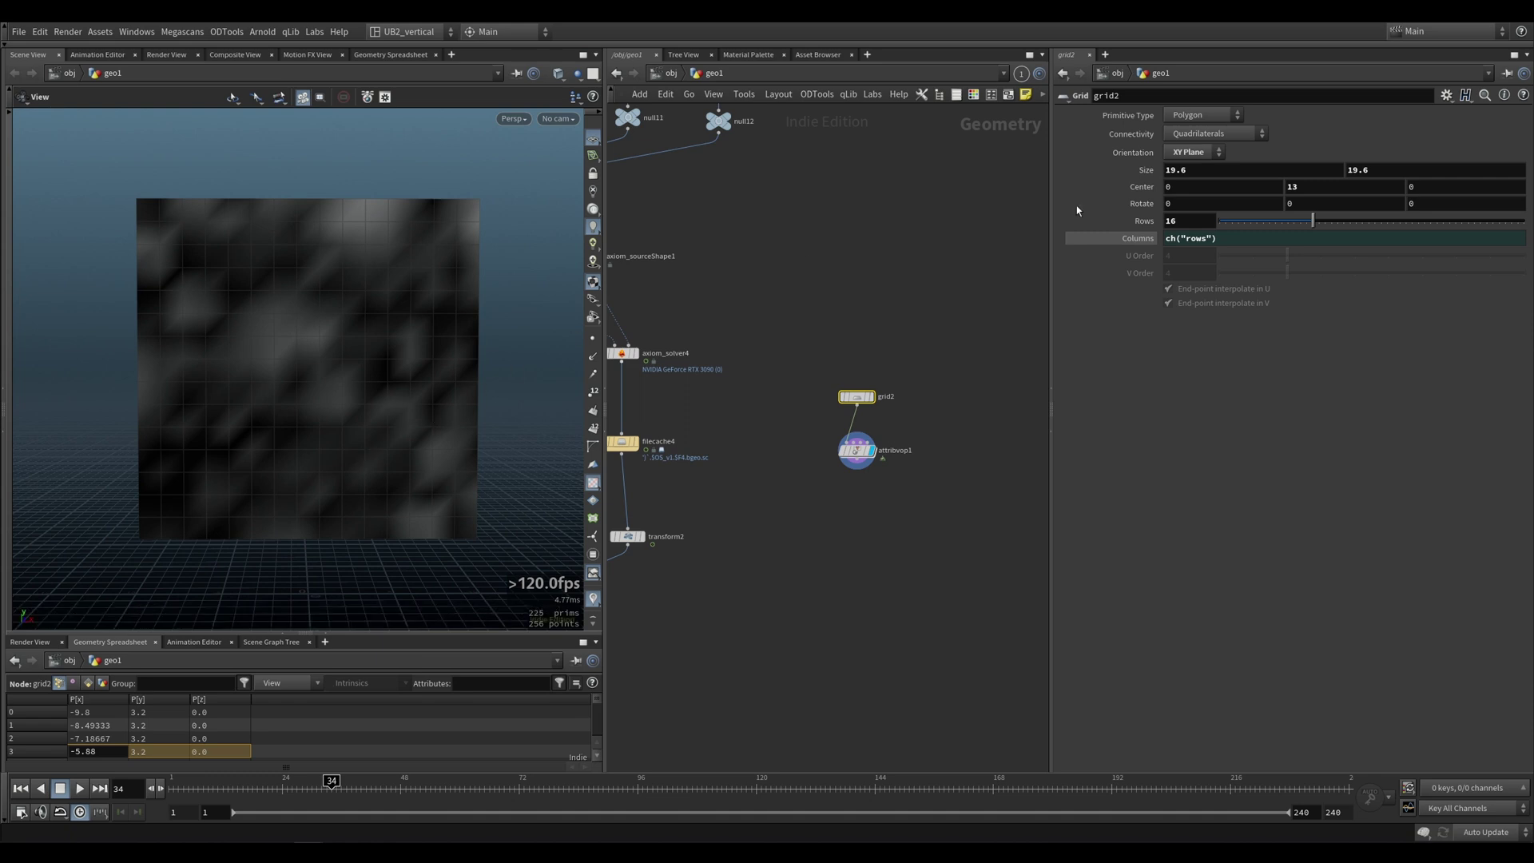
Step: Raise grid2's rows to 31 and then 35, inspecting the noise detail after each change
{"action": "left_click_drag", "start_coordinate": [1314, 223], "coordinate": [1406, 231]}
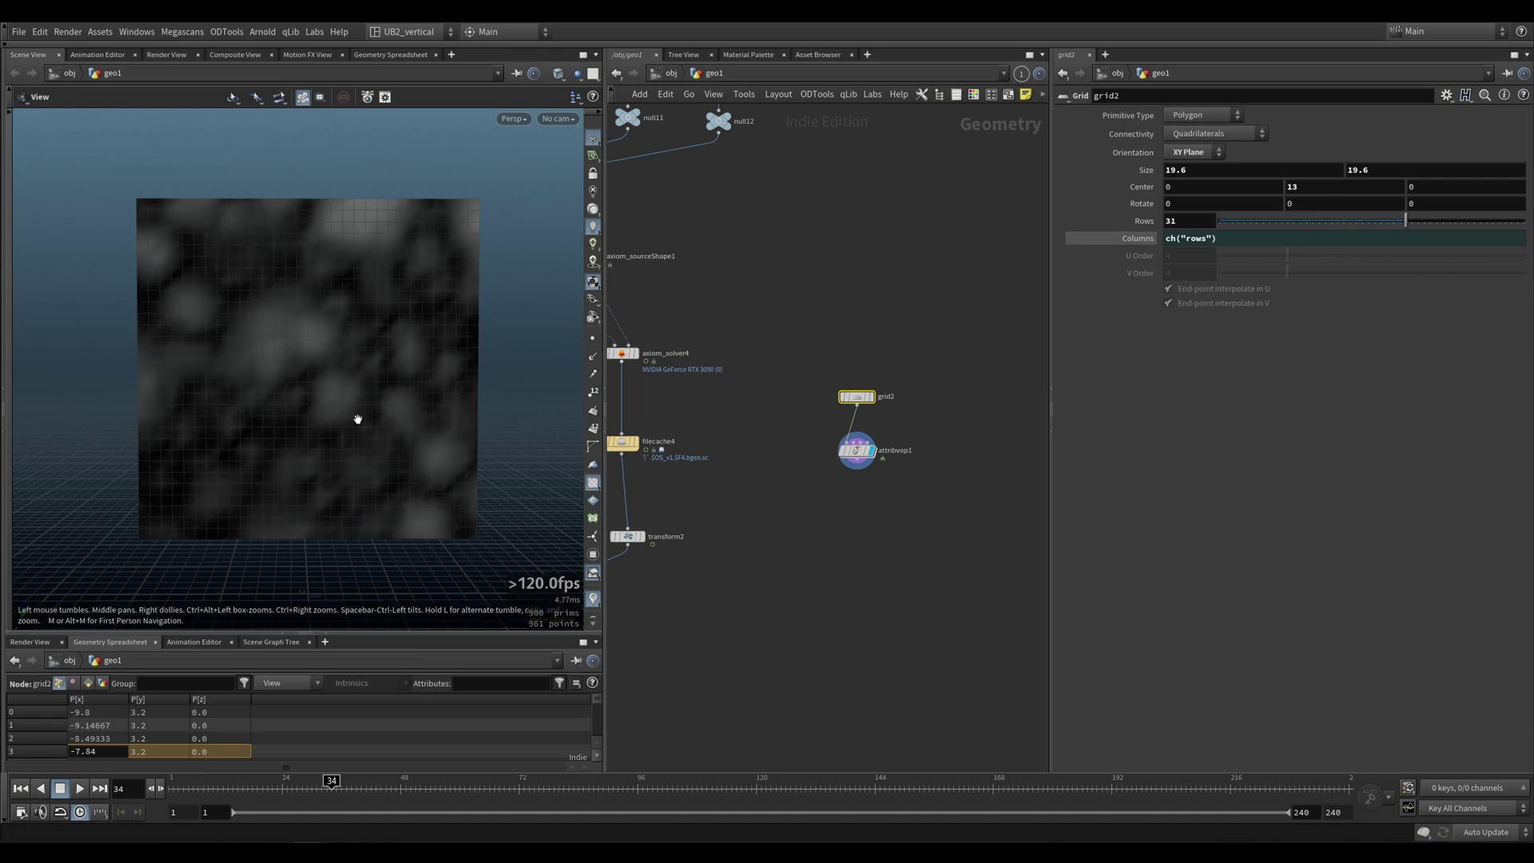
{"action": "left_click_drag", "start_coordinate": [341, 416], "coordinate": [341, 409]}
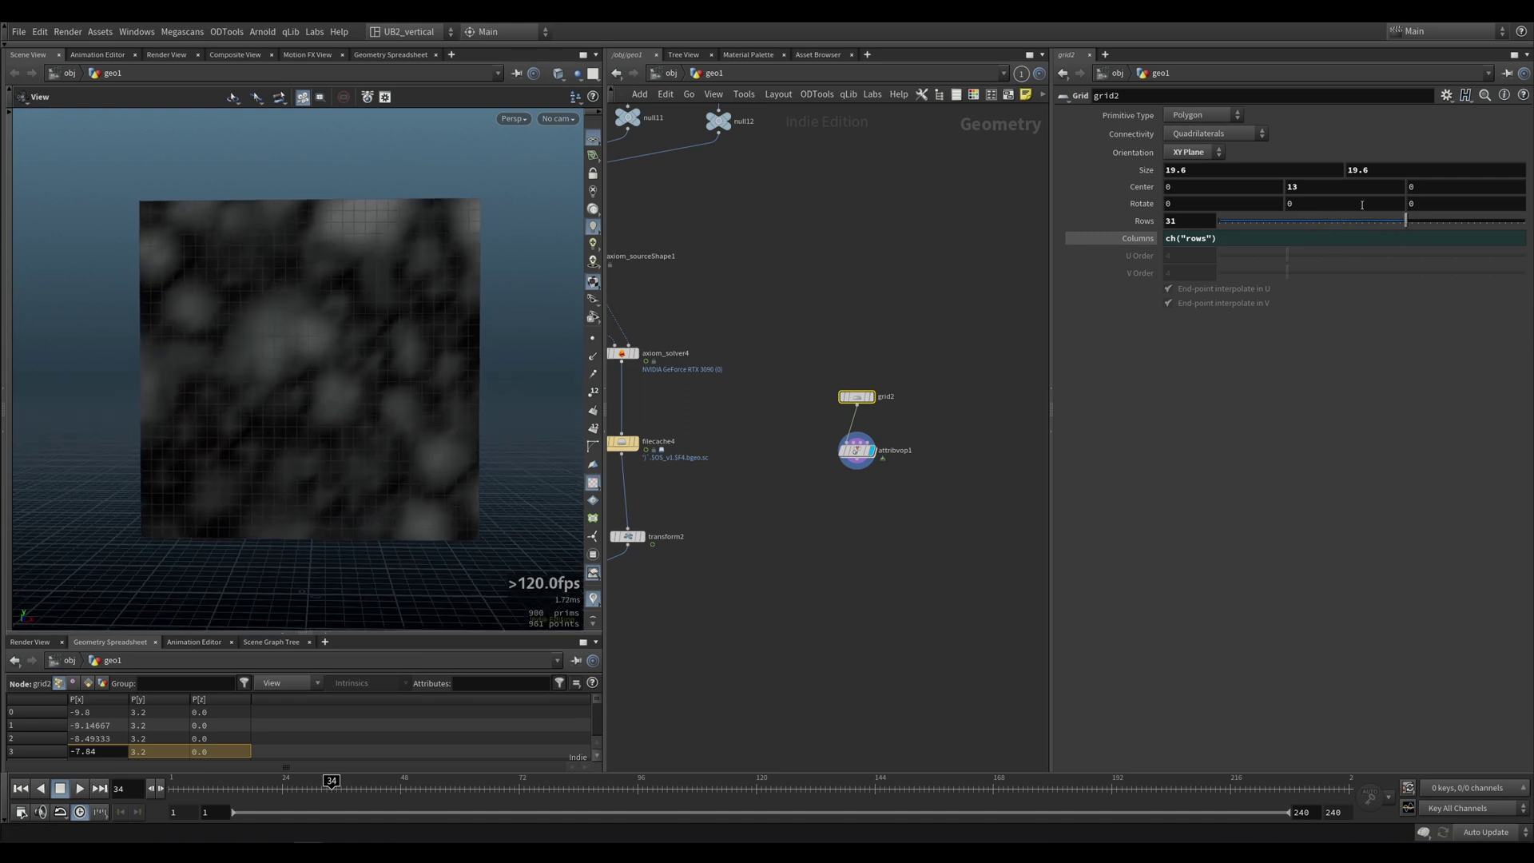
{"action": "left_click_drag", "start_coordinate": [1363, 221], "coordinate": [1429, 243]}
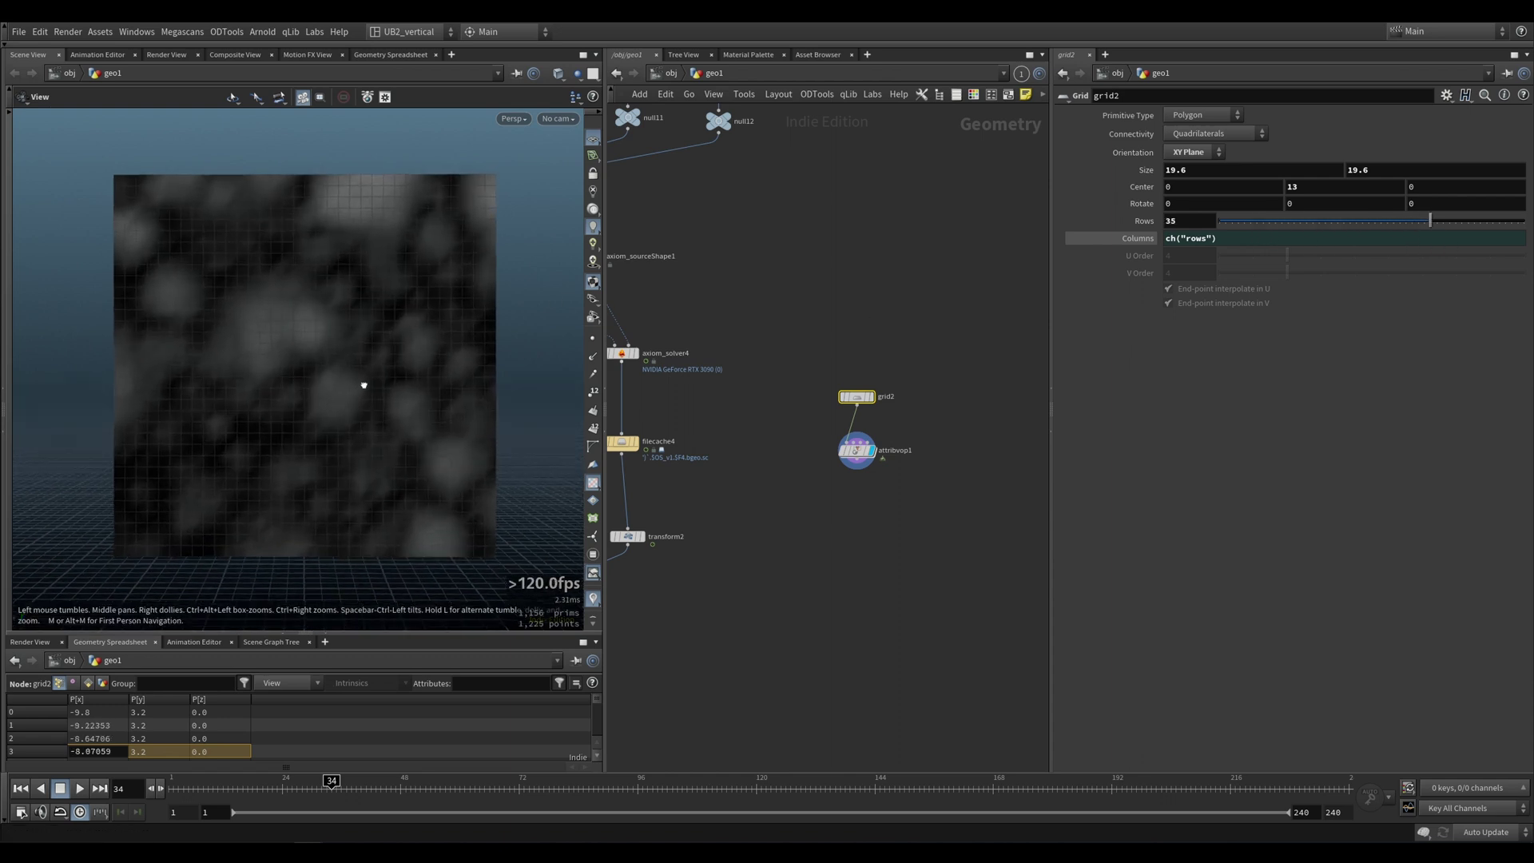
{"action": "scroll", "coordinate": [310, 427], "scroll_direction": "up", "scroll_amount": 5}
{"action": "scroll", "coordinate": [345, 418], "scroll_direction": "down", "scroll_amount": 5}
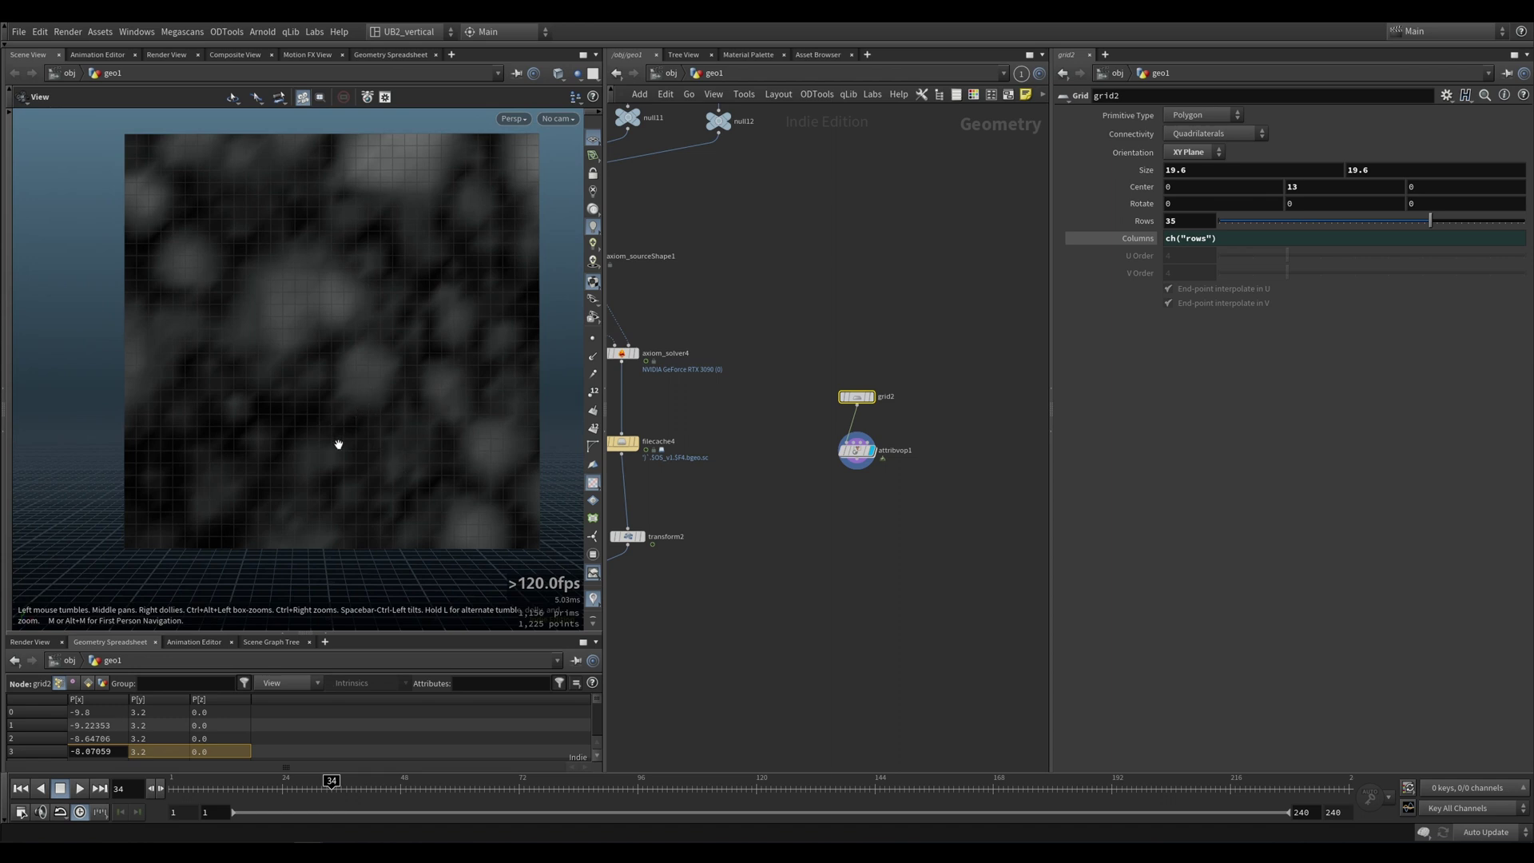
{"action": "left_click_drag", "start_coordinate": [411, 413], "coordinate": [336, 435]}
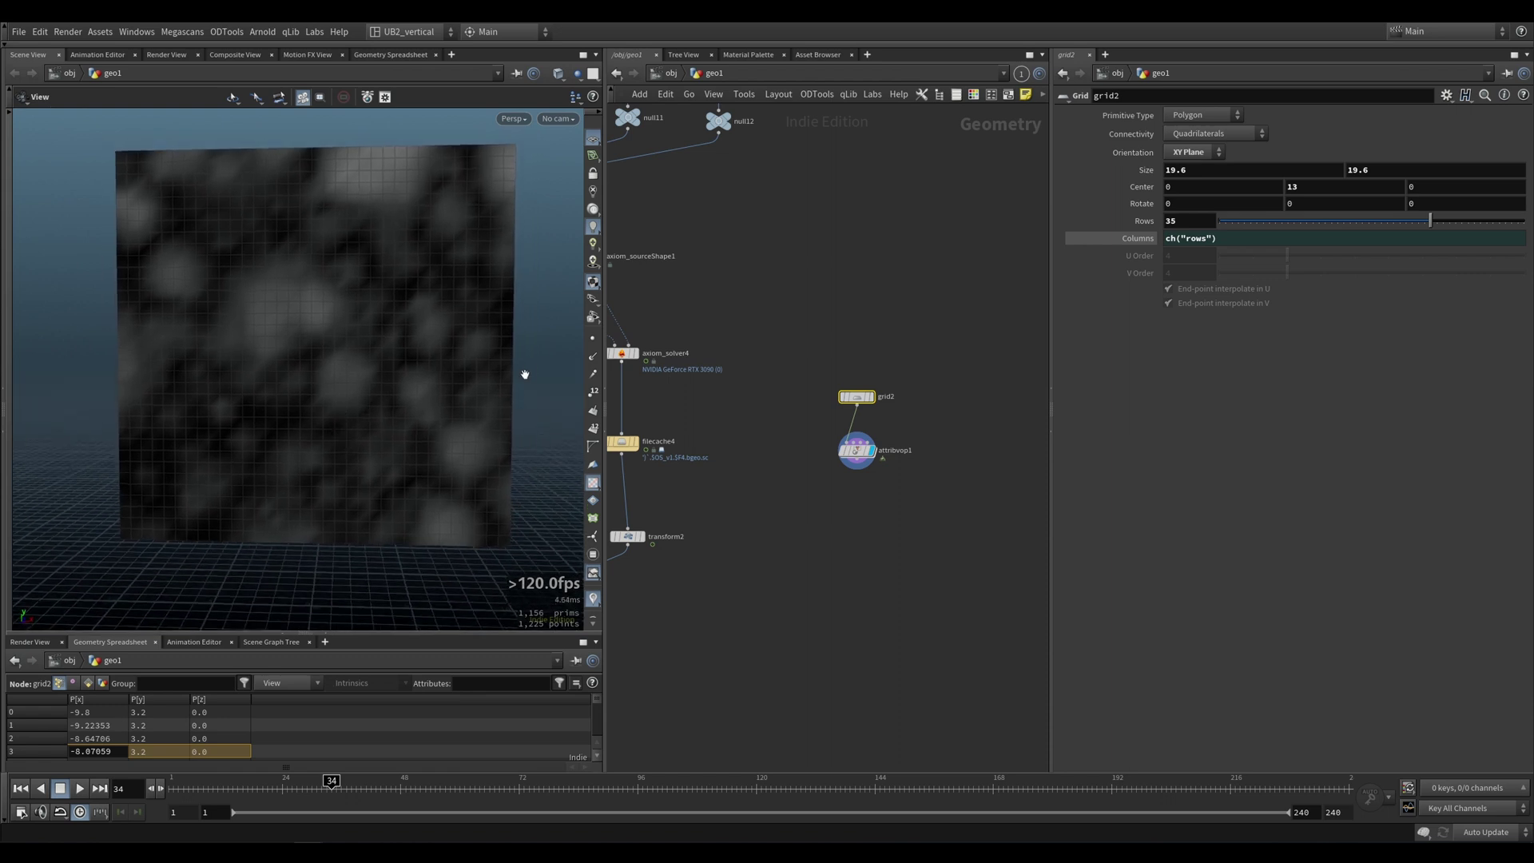
Step: Increase grid2's rows to 104 and then 500, inspecting the finer noise up close
{"action": "left_click_drag", "start_coordinate": [1453, 222], "coordinate": [1525, 227]}
{"action": "middle_click_drag", "start_coordinate": [1192, 220], "coordinate": [1390, 203]}
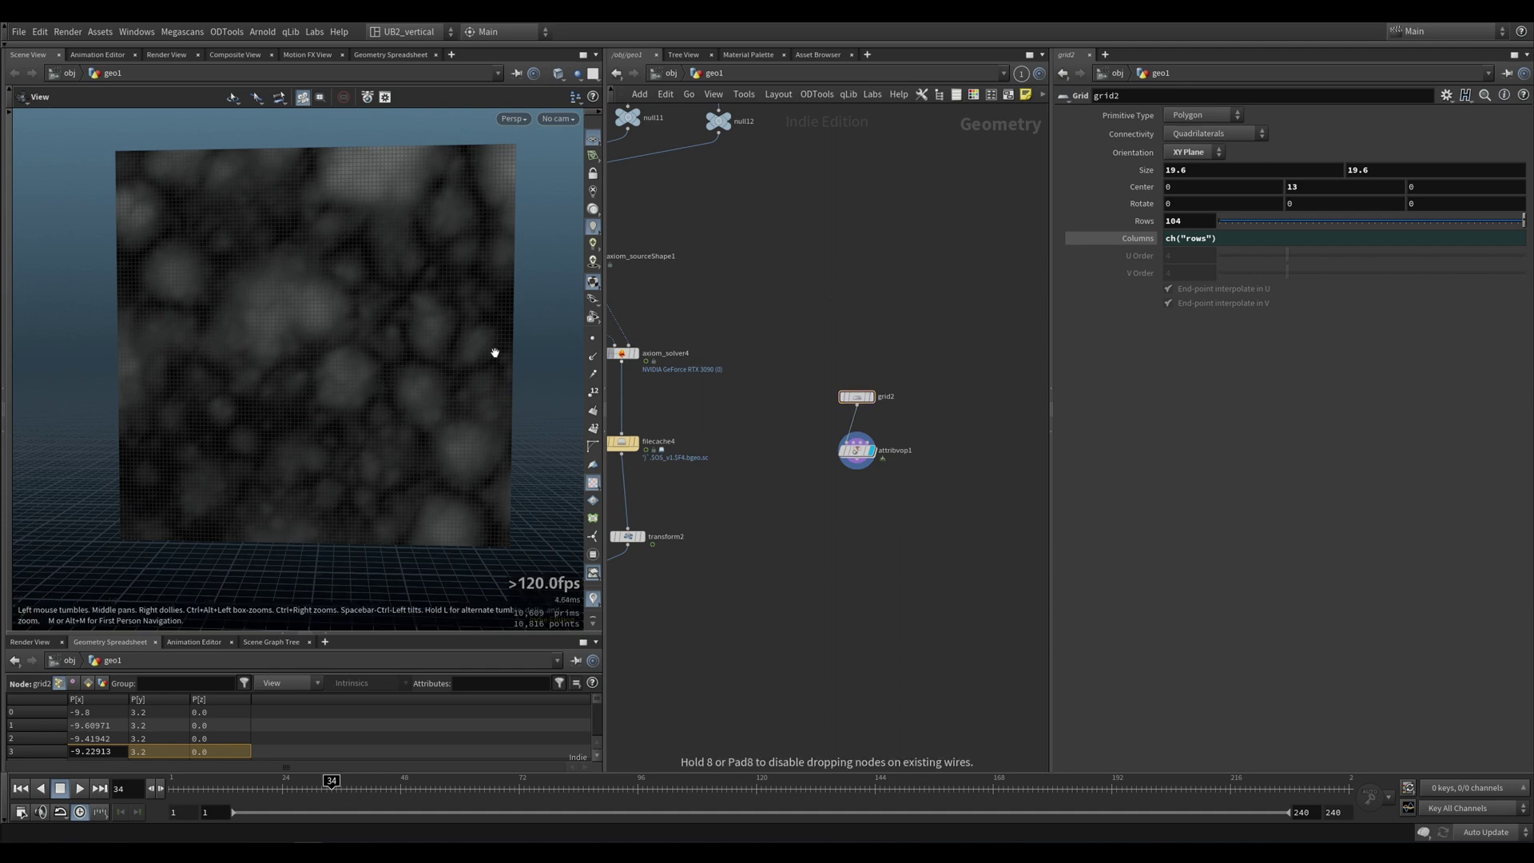
{"action": "scroll", "coordinate": [472, 360], "scroll_direction": "up", "scroll_amount": 5}
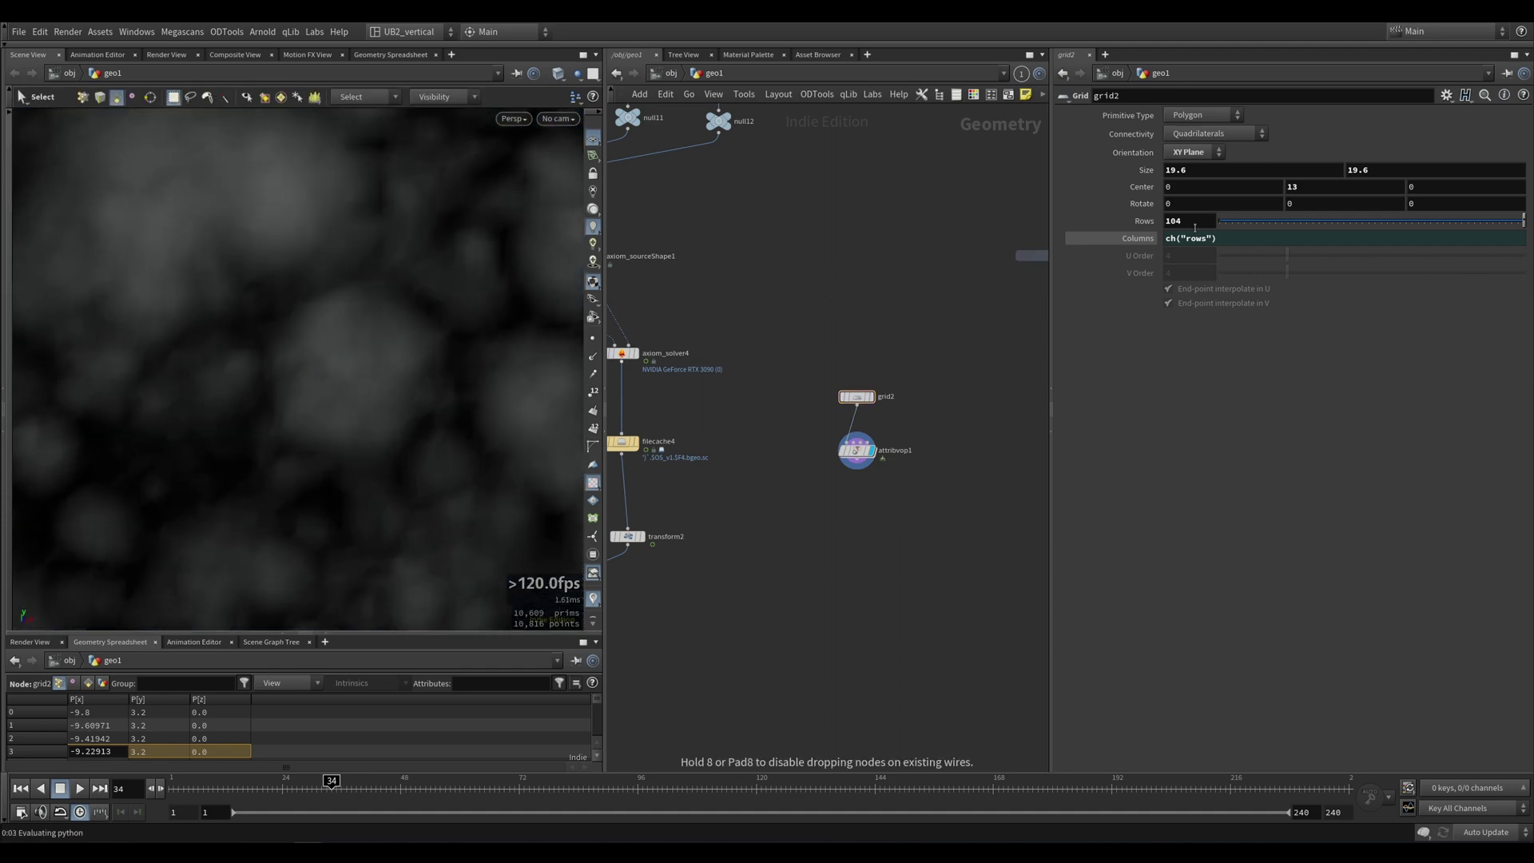
{"action": "double_click", "coordinate": [1195, 224]}
{"action": "type", "text": "500"}
{"action": "key", "text": "Return"}
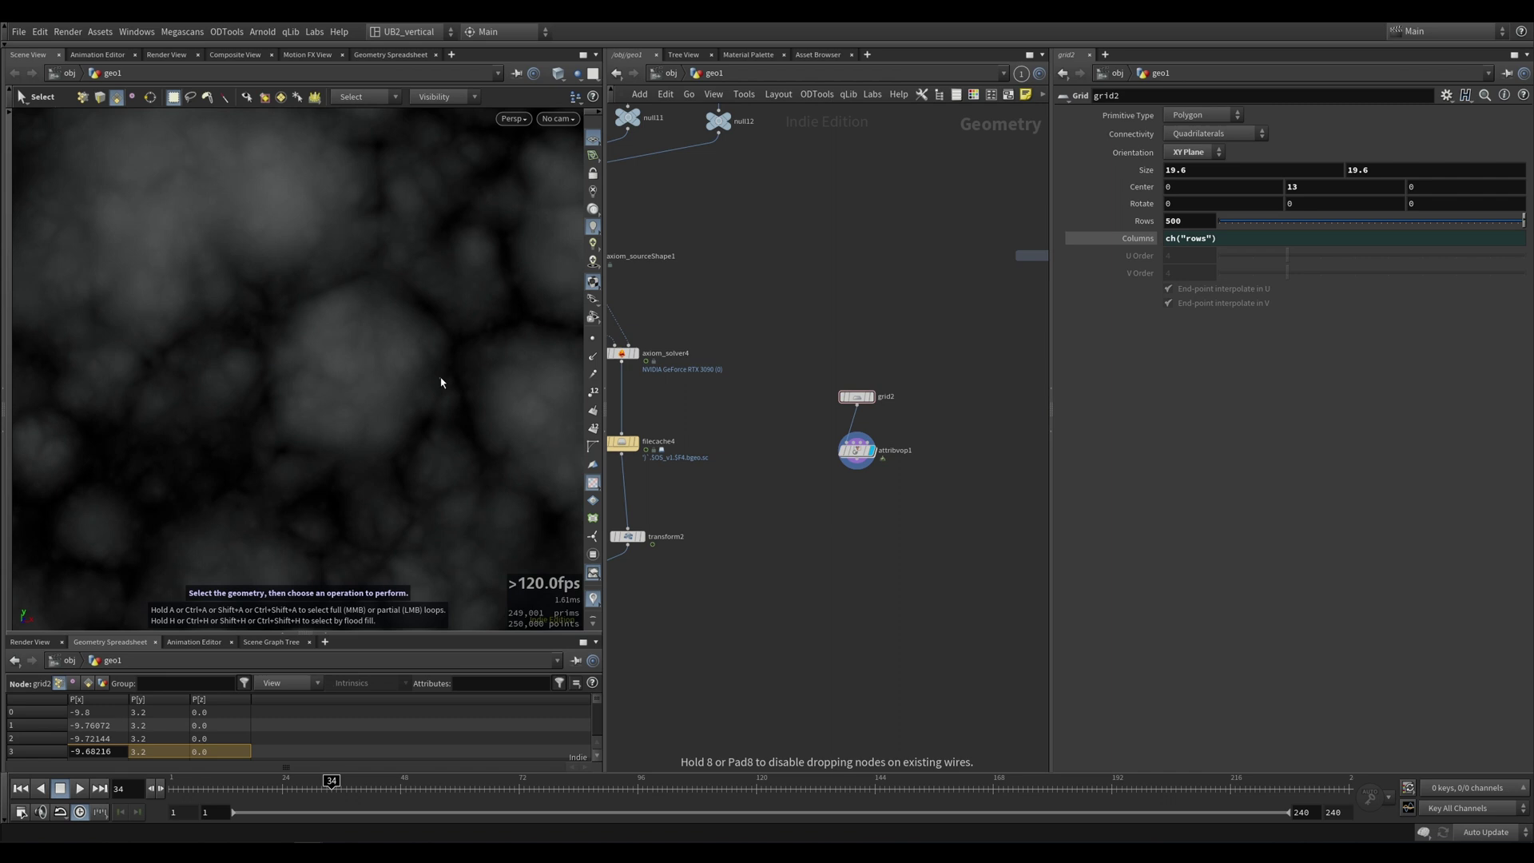
{"action": "scroll", "coordinate": [418, 339], "scroll_direction": "up", "scroll_amount": 5}
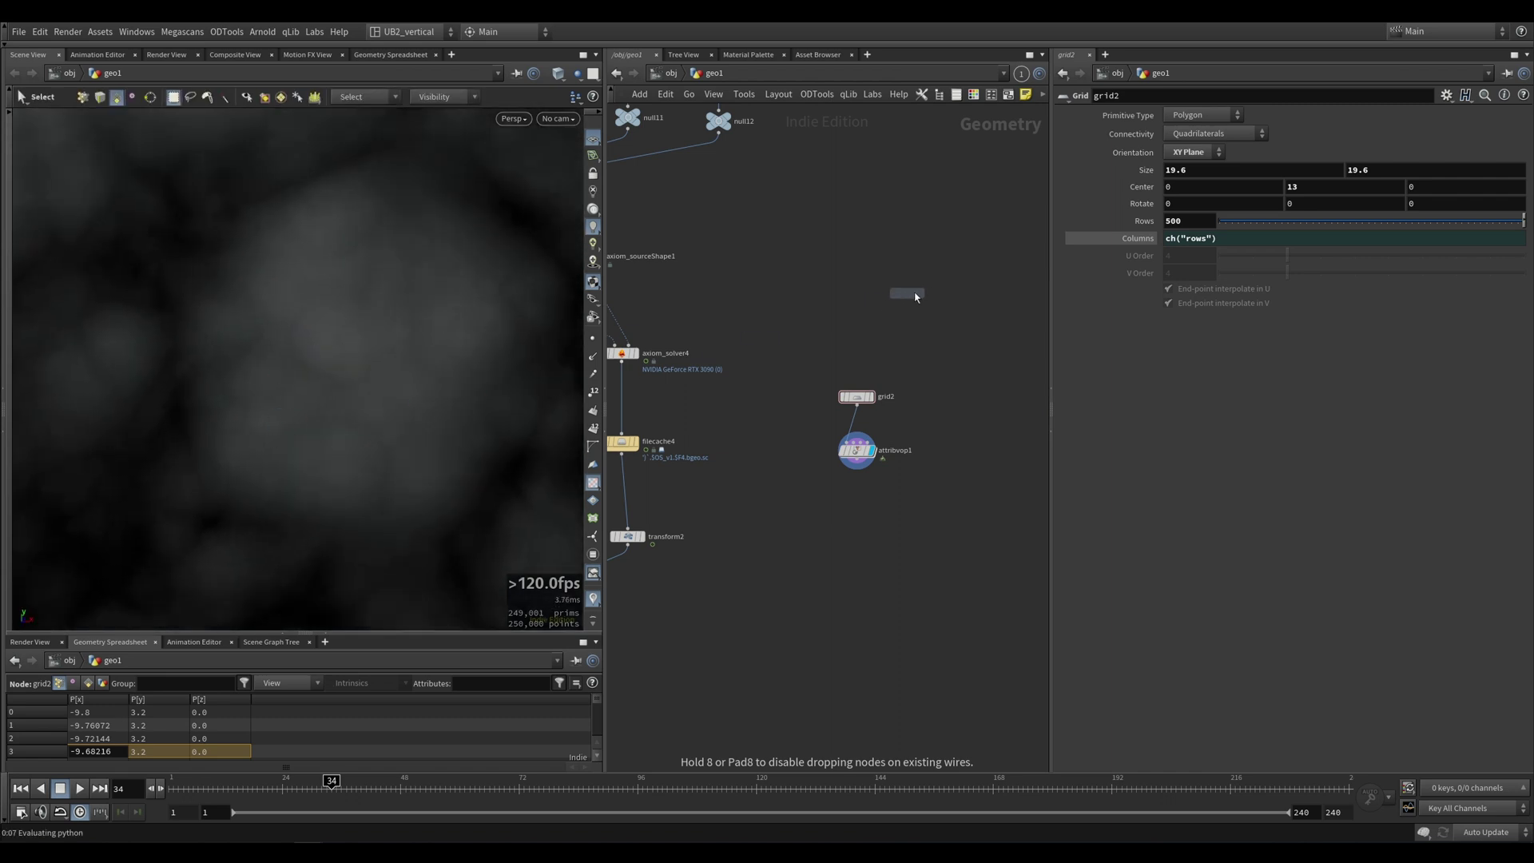
Step: Drop grid2's rows to 100 and restore them to 500 to compare the noise detail
{"action": "double_click", "coordinate": [1195, 220]}
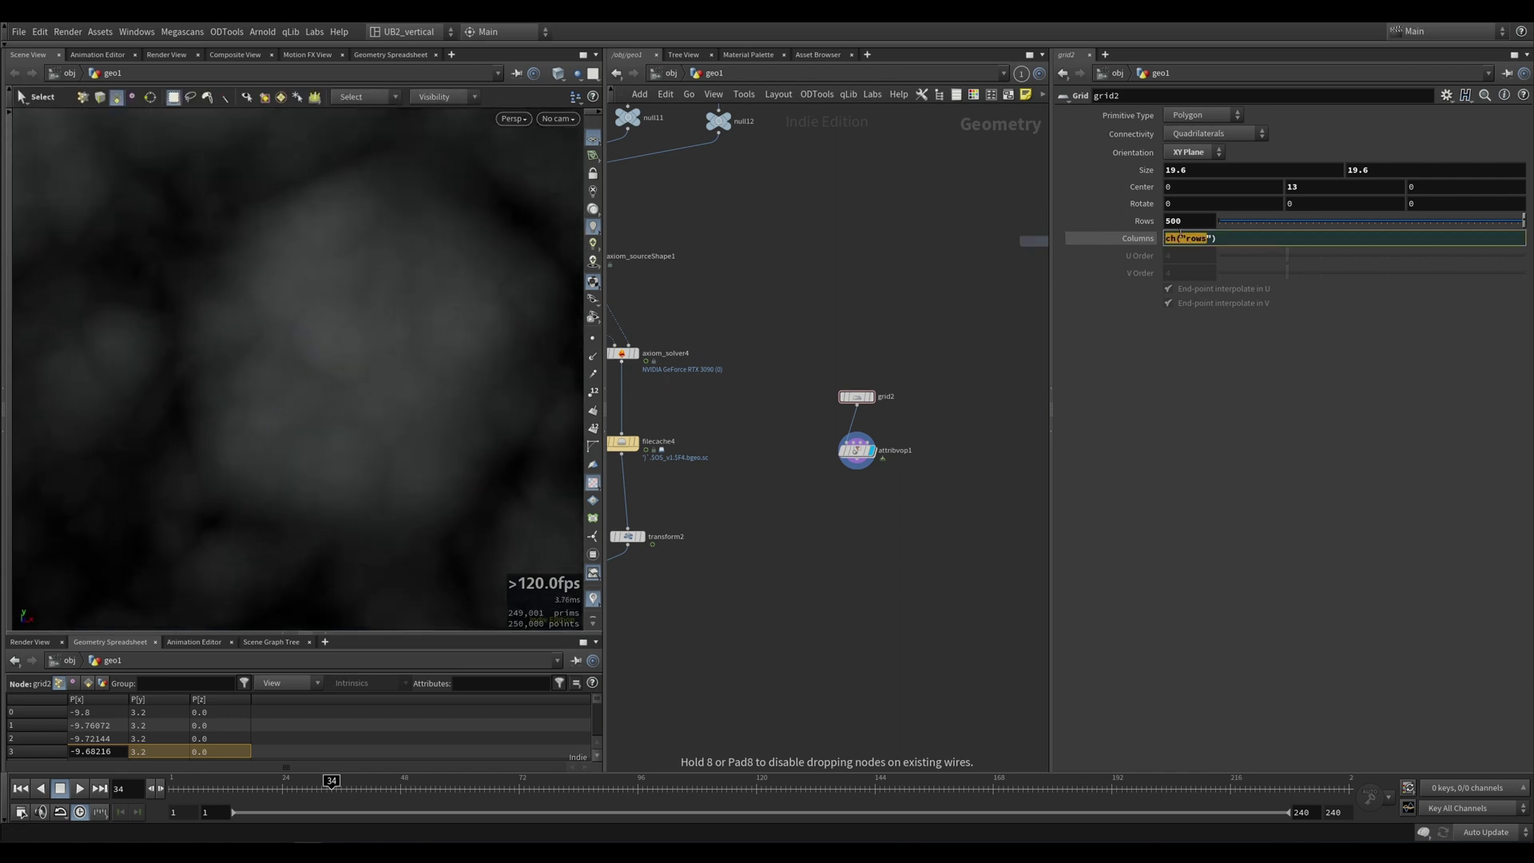
{"action": "type", "text": "100"}
{"action": "key", "text": "Return"}
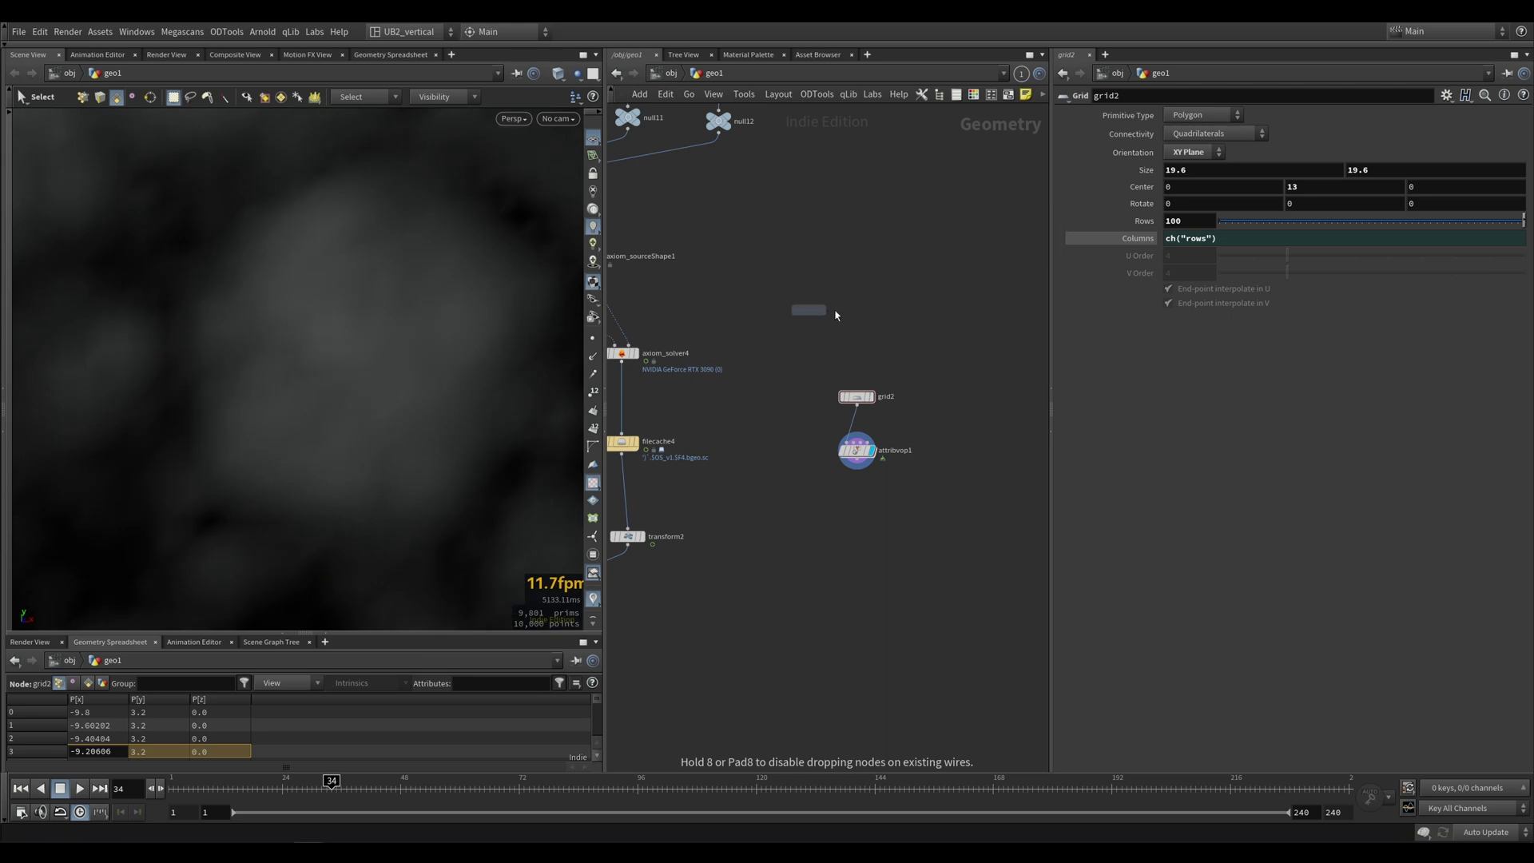
{"action": "double_click", "coordinate": [1197, 221]}
{"action": "type", "text": "500"}
{"action": "key", "text": "Return"}
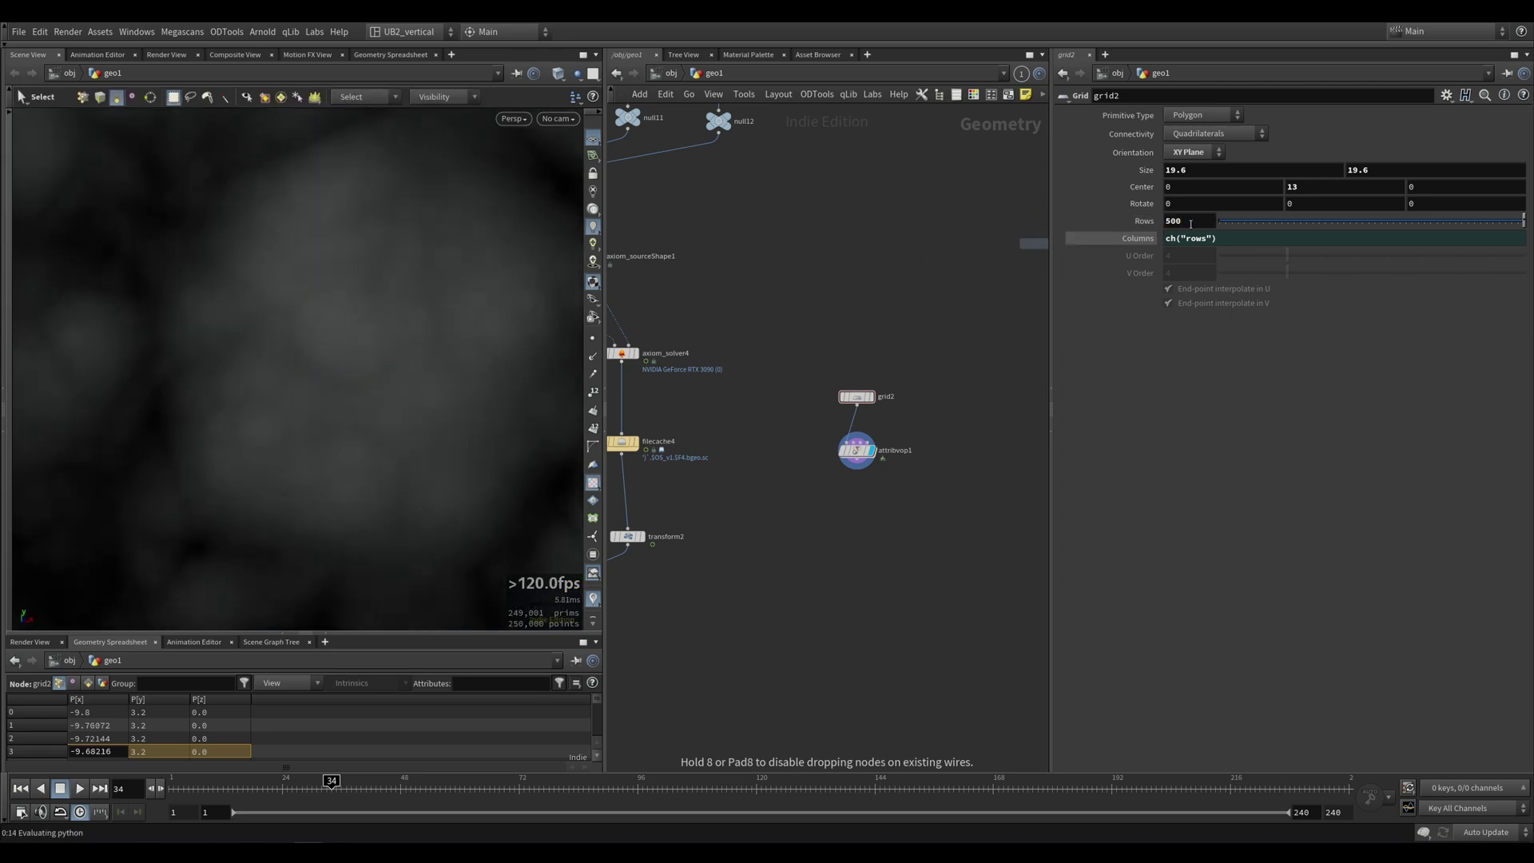
Step: Set grid2's rows to 800 and view the whole noise plane
{"action": "type", "text": "800"}
{"action": "key", "text": "Return"}
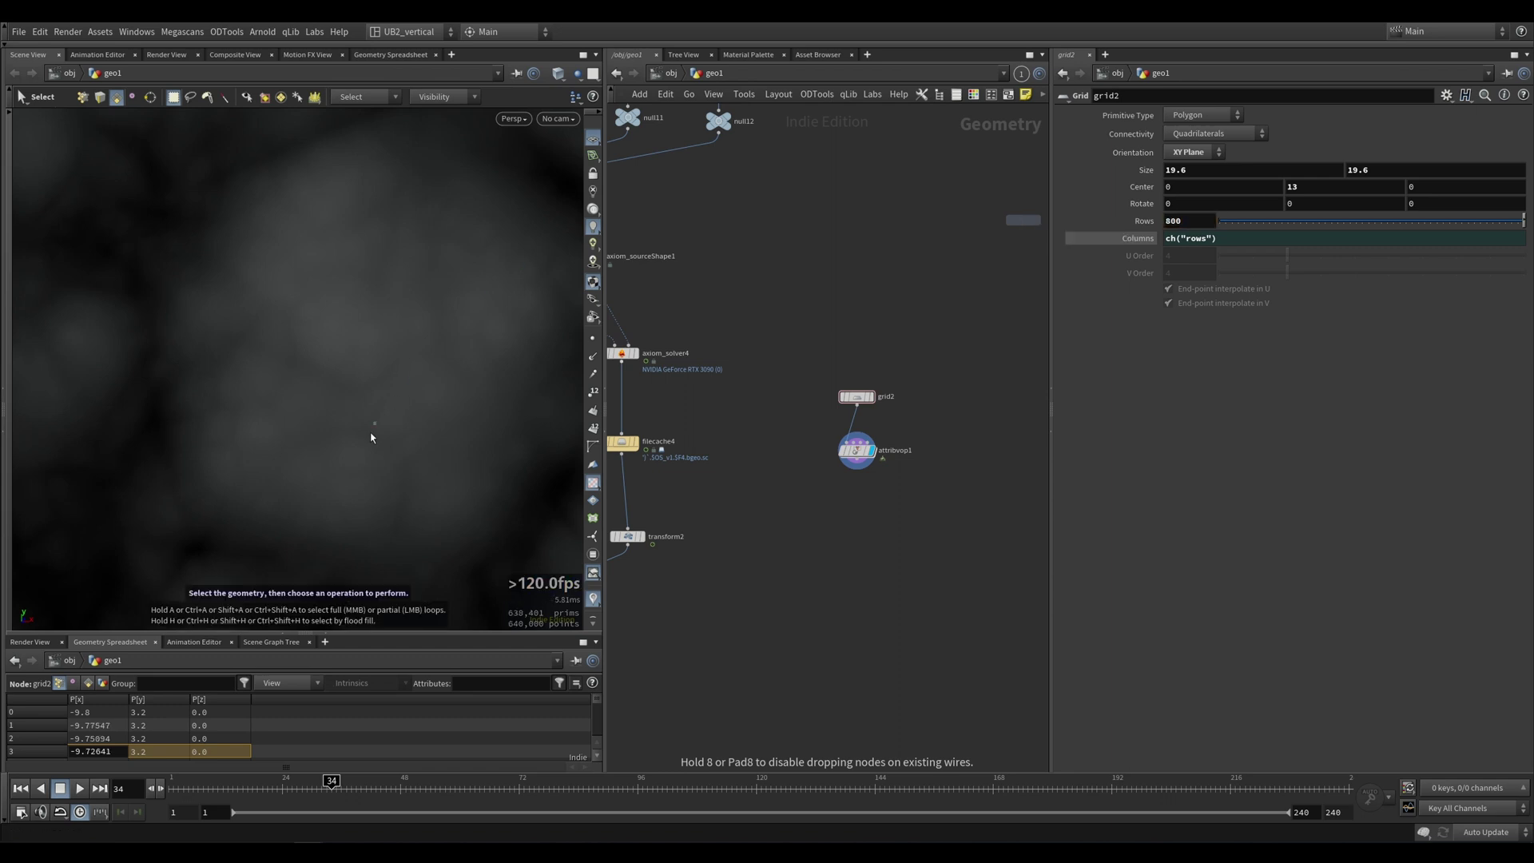
{"action": "right_click_drag", "start_coordinate": [370, 439], "coordinate": [303, 444], "text": "alt"}
{"action": "middle_click_drag", "start_coordinate": [303, 444], "coordinate": [381, 391], "text": "alt"}
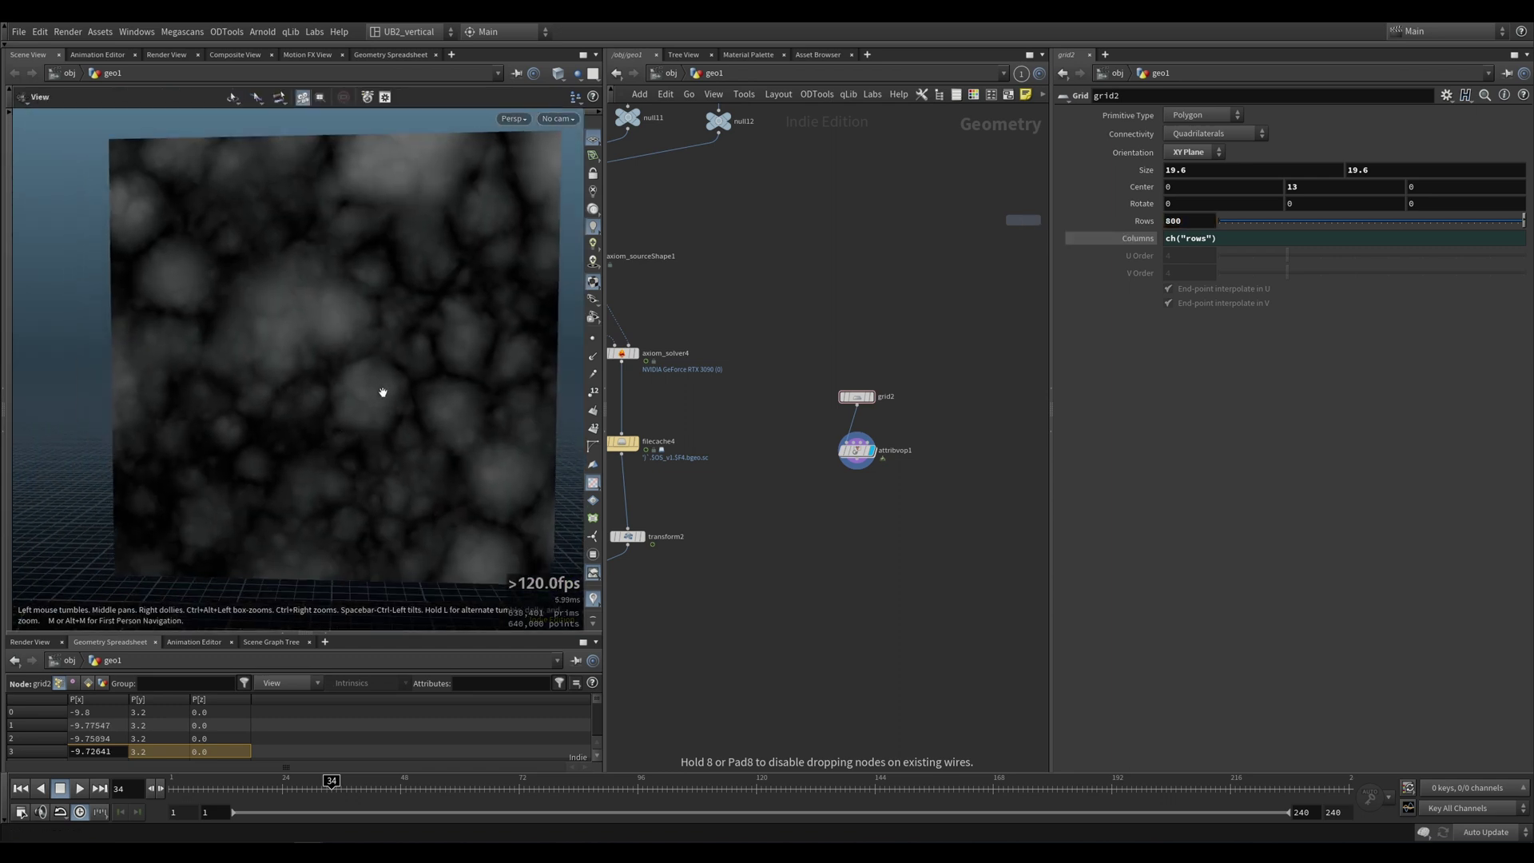
{"action": "scroll", "coordinate": [379, 393], "scroll_direction": "down", "scroll_amount": 3}
Step: Display the merge4 node again and frame all three explosions side by side
{"action": "middle_click_drag", "start_coordinate": [698, 453], "coordinate": [874, 397]}
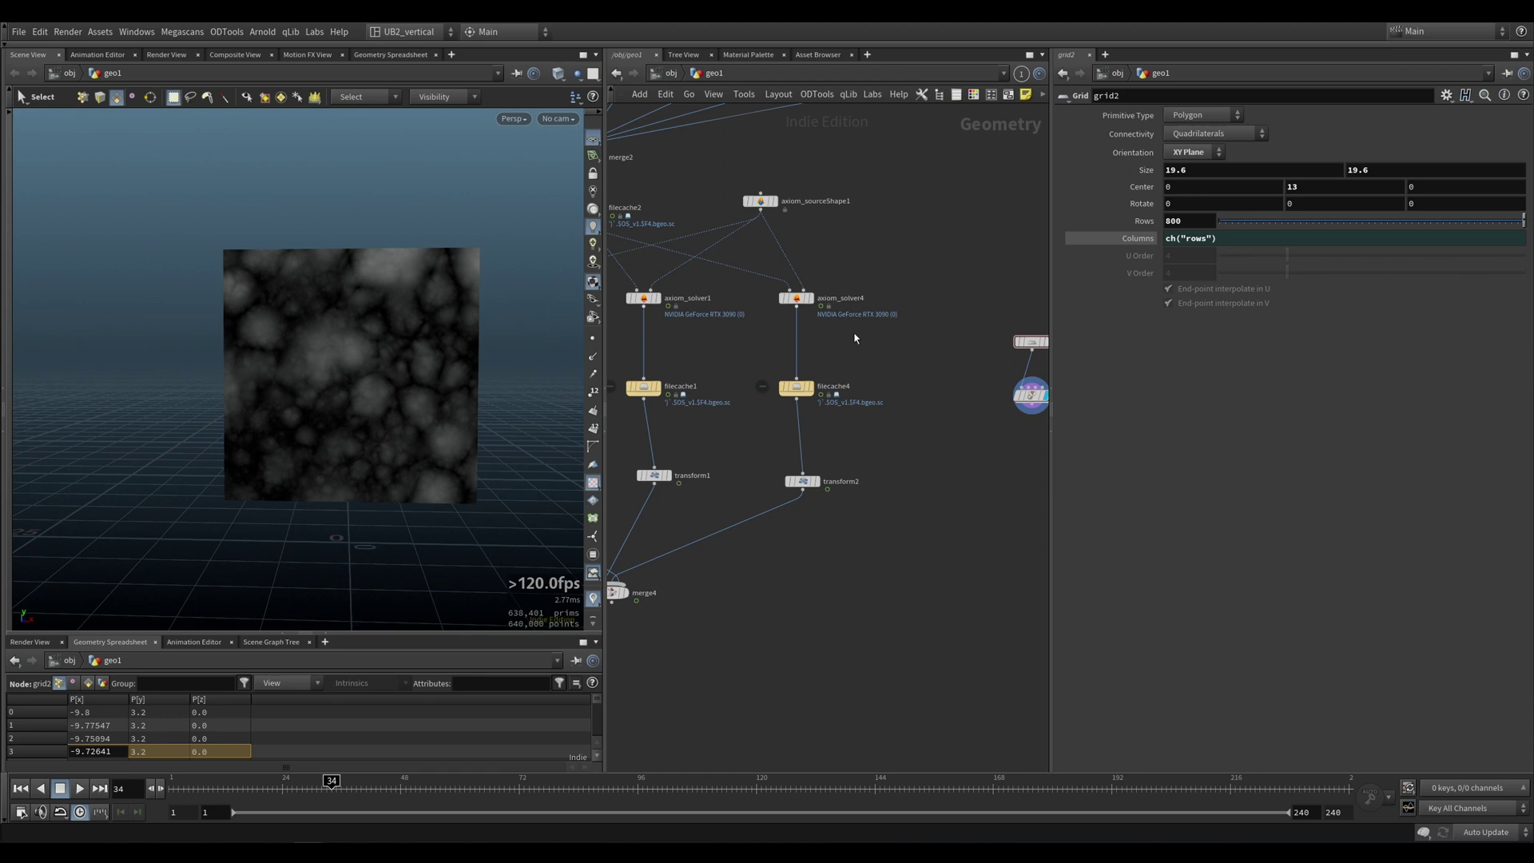
{"action": "middle_click_drag", "start_coordinate": [727, 453], "coordinate": [799, 410]}
{"action": "key", "text": "r"}
{"action": "left_click", "coordinate": [689, 549]}
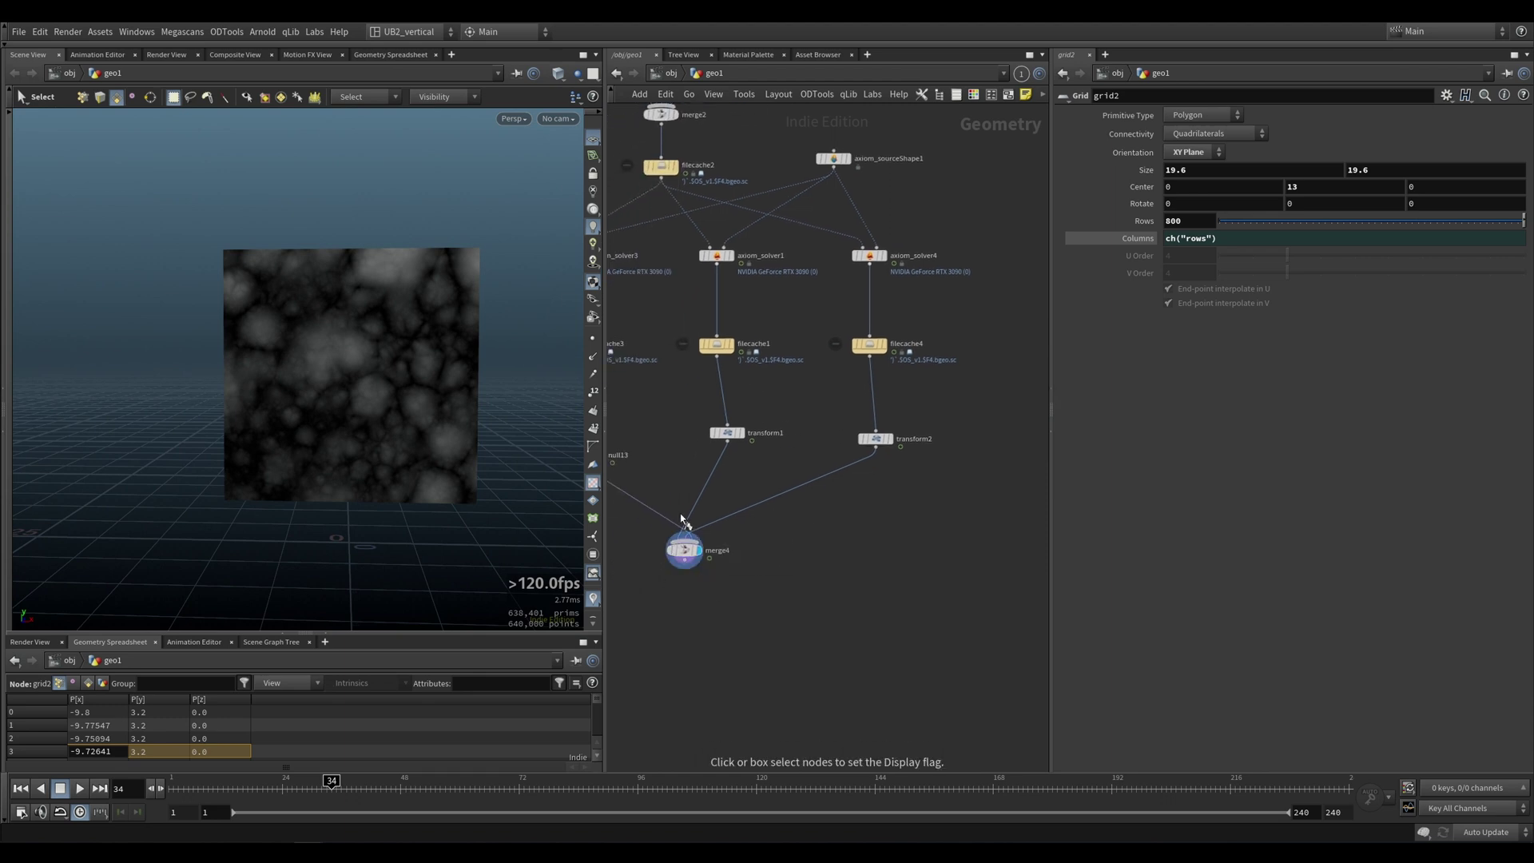
{"action": "middle_click_drag", "start_coordinate": [484, 457], "coordinate": [304, 430], "text": "alt"}
{"action": "scroll", "coordinate": [290, 409], "scroll_direction": "down", "scroll_amount": 2}
{"action": "scroll", "coordinate": [329, 432], "scroll_direction": "down", "scroll_amount": 1}
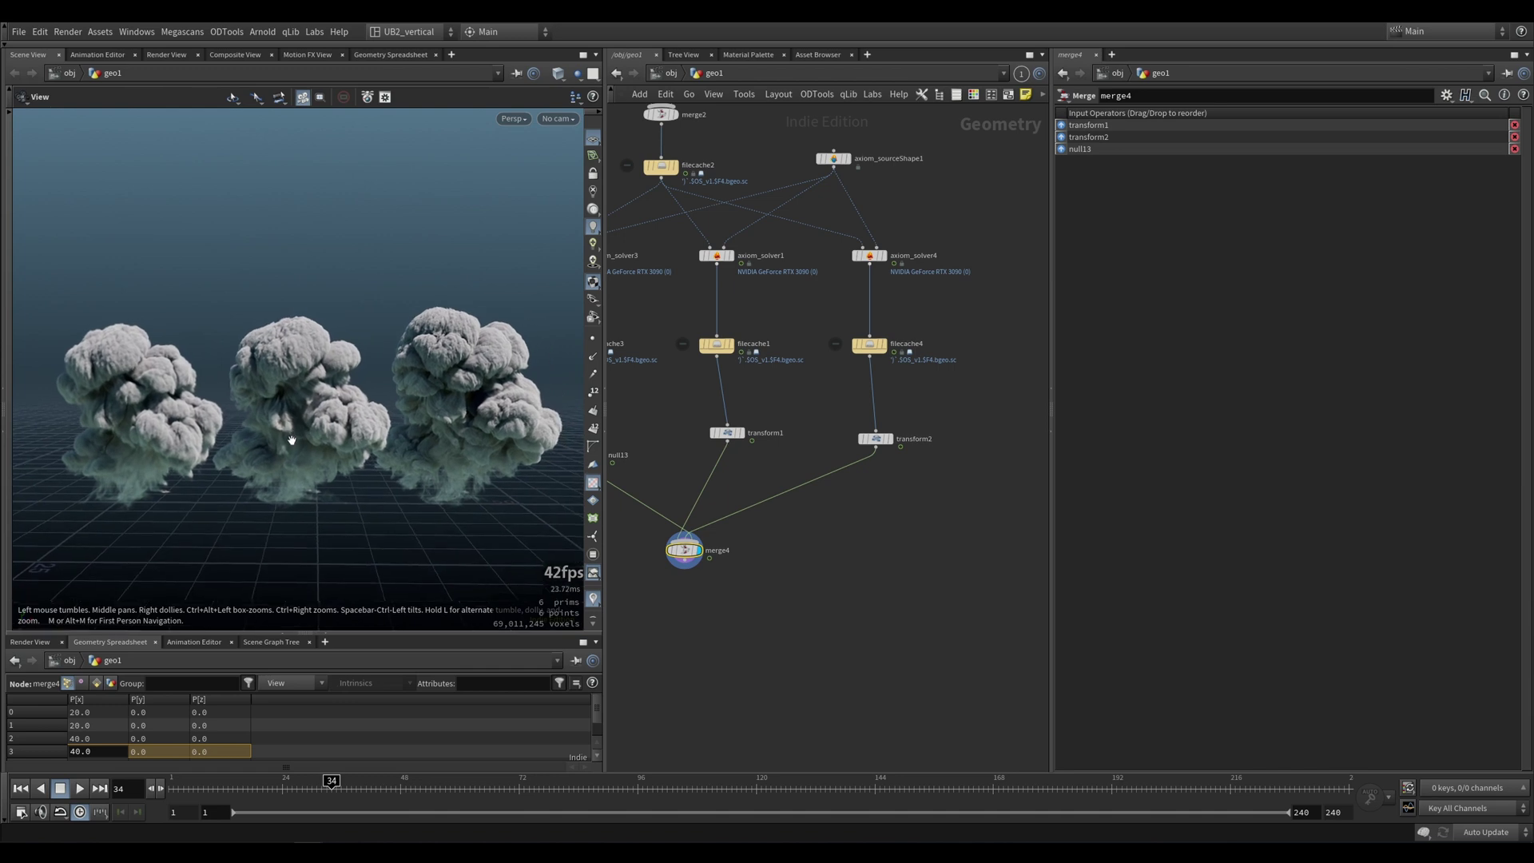
{"action": "key", "text": "s"}
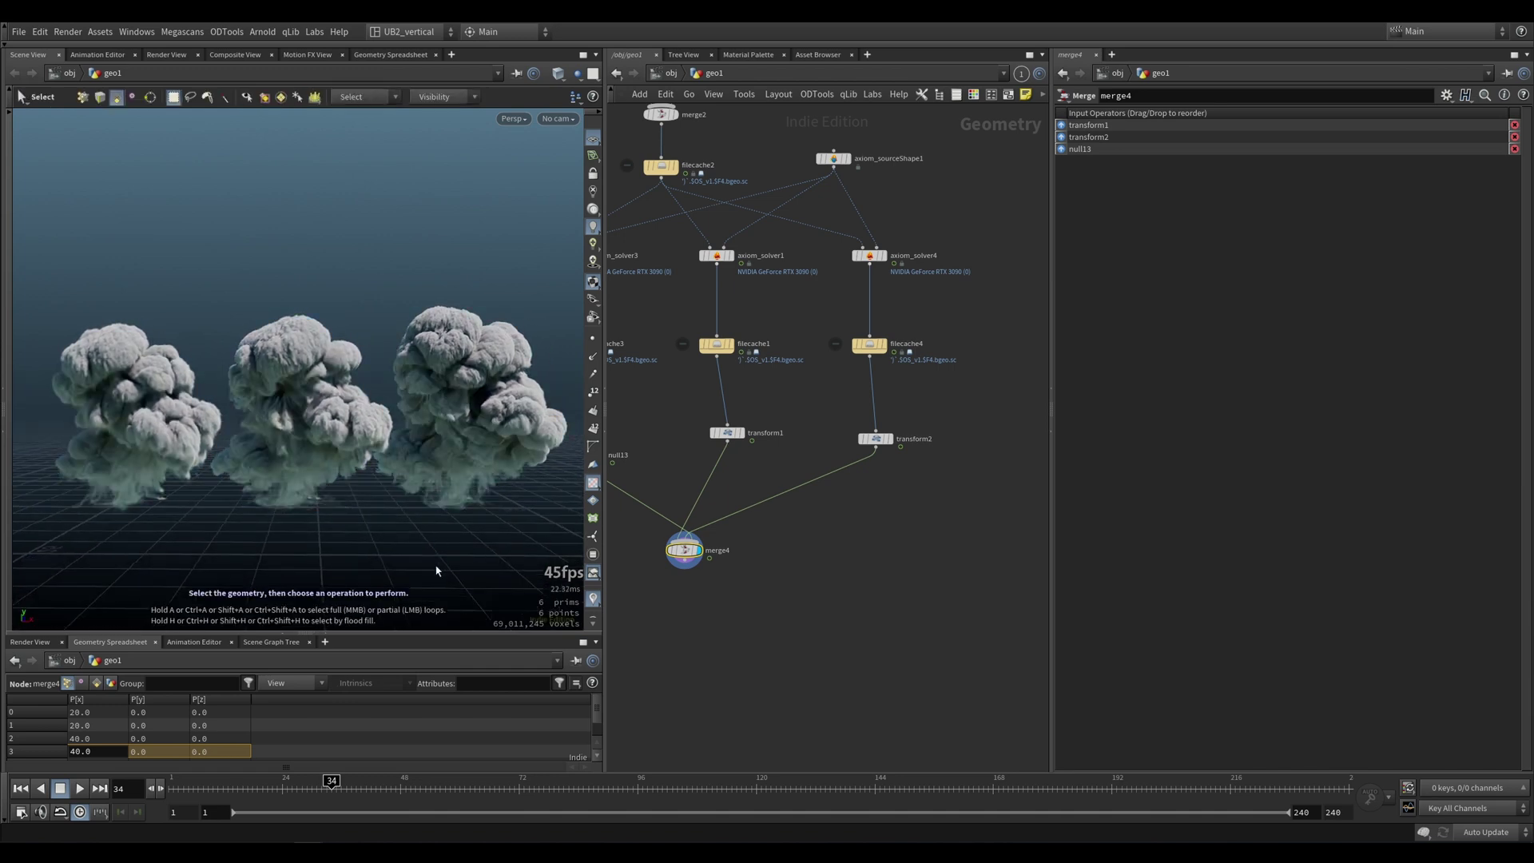
{"action": "middle_click_drag", "start_coordinate": [392, 513], "coordinate": [387, 503], "text": "alt"}
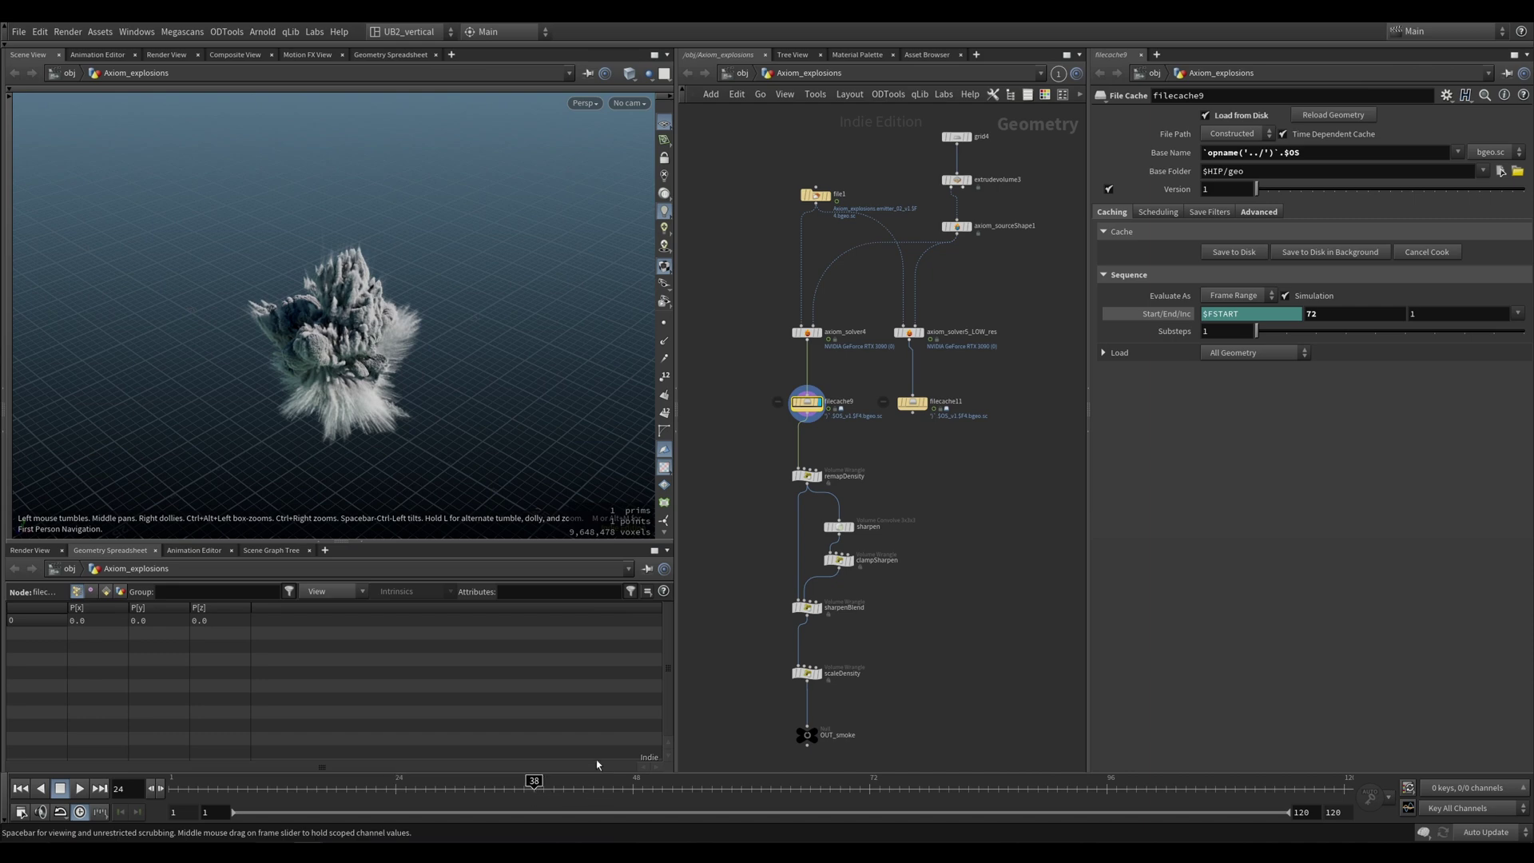
Step: Examine the Axiom_explosions blast at frame 58, switching the display from filecache9 to filecache11 and back
{"action": "mouse_move", "coordinate": [311, 406]}
{"action": "left_mouse_down"}
{"action": "mouse_move", "coordinate": [439, 356]}
{"action": "mouse_move", "coordinate": [385, 399]}
{"action": "mouse_move", "coordinate": [404, 401]}
{"action": "mouse_move", "coordinate": [301, 387]}
{"action": "left_mouse_up"}
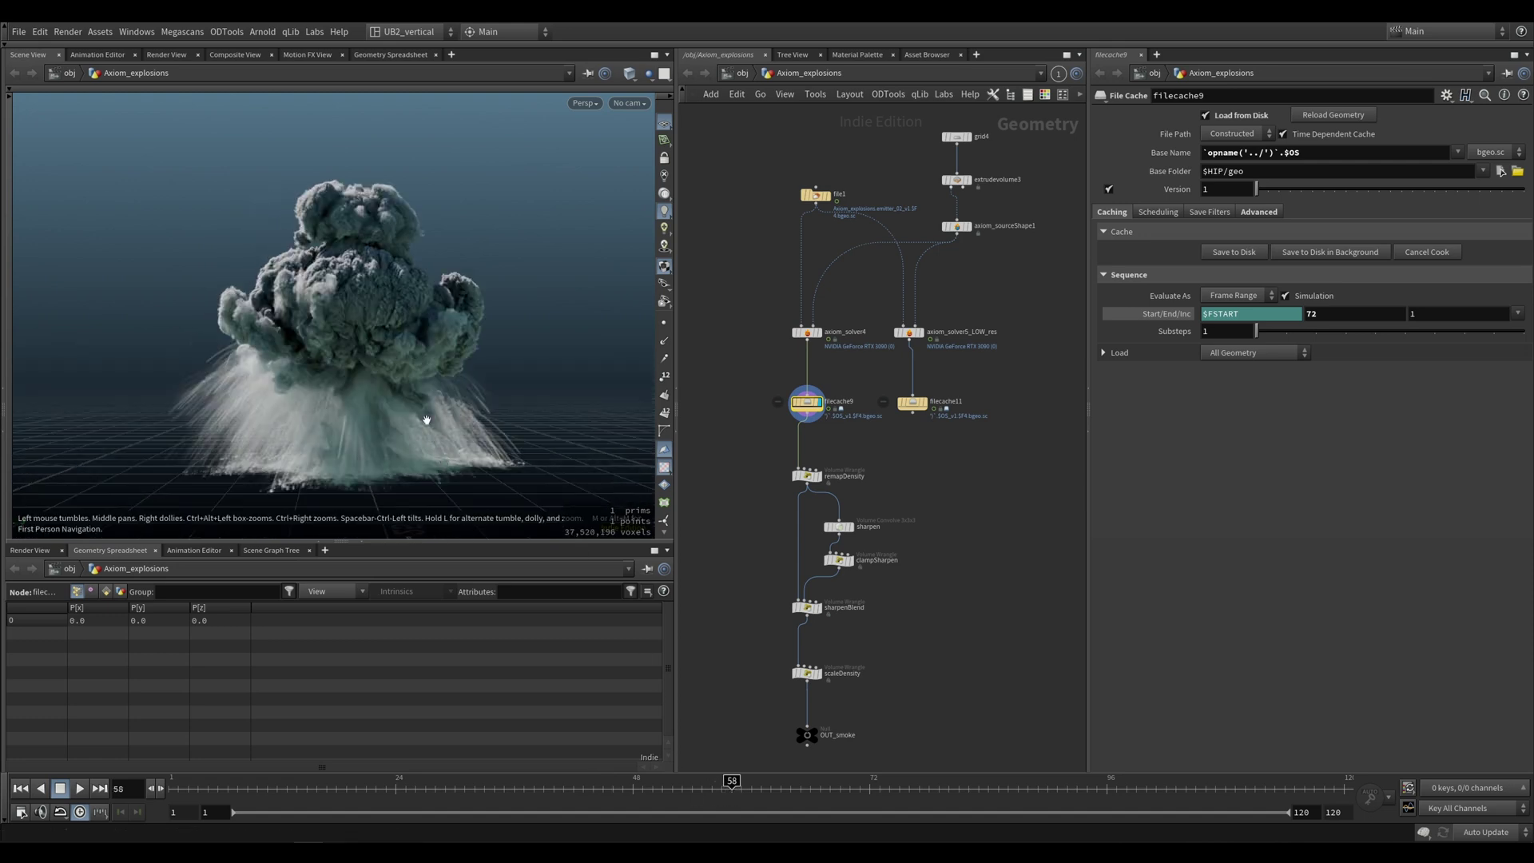
{"action": "left_click_drag", "start_coordinate": [370, 365], "coordinate": [445, 393]}
{"action": "left_click", "coordinate": [912, 402]}
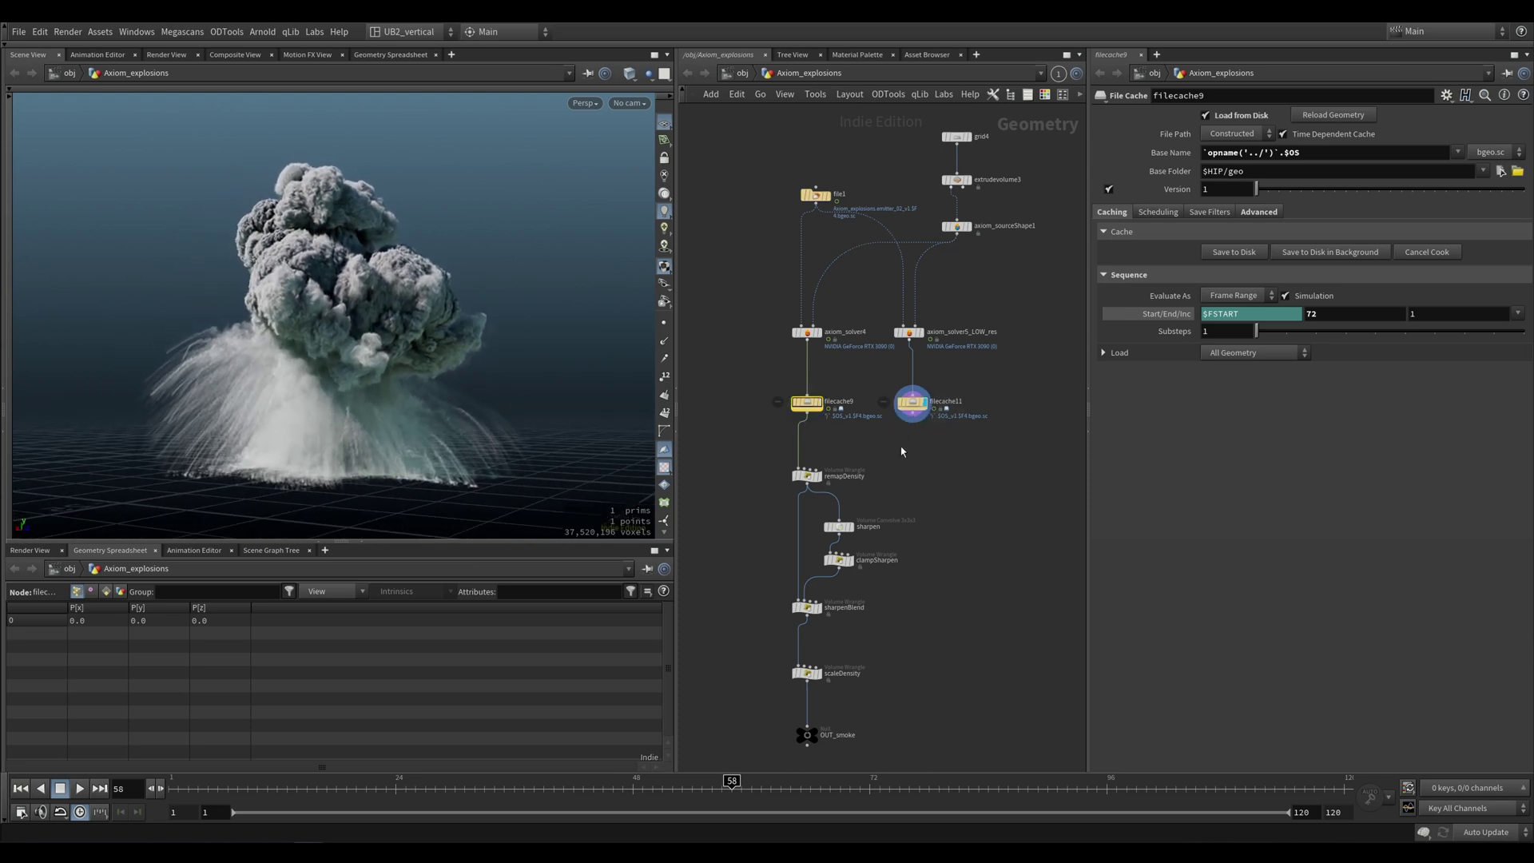
{"action": "left_click_drag", "start_coordinate": [308, 379], "coordinate": [375, 326]}
{"action": "left_click", "coordinate": [807, 402]}
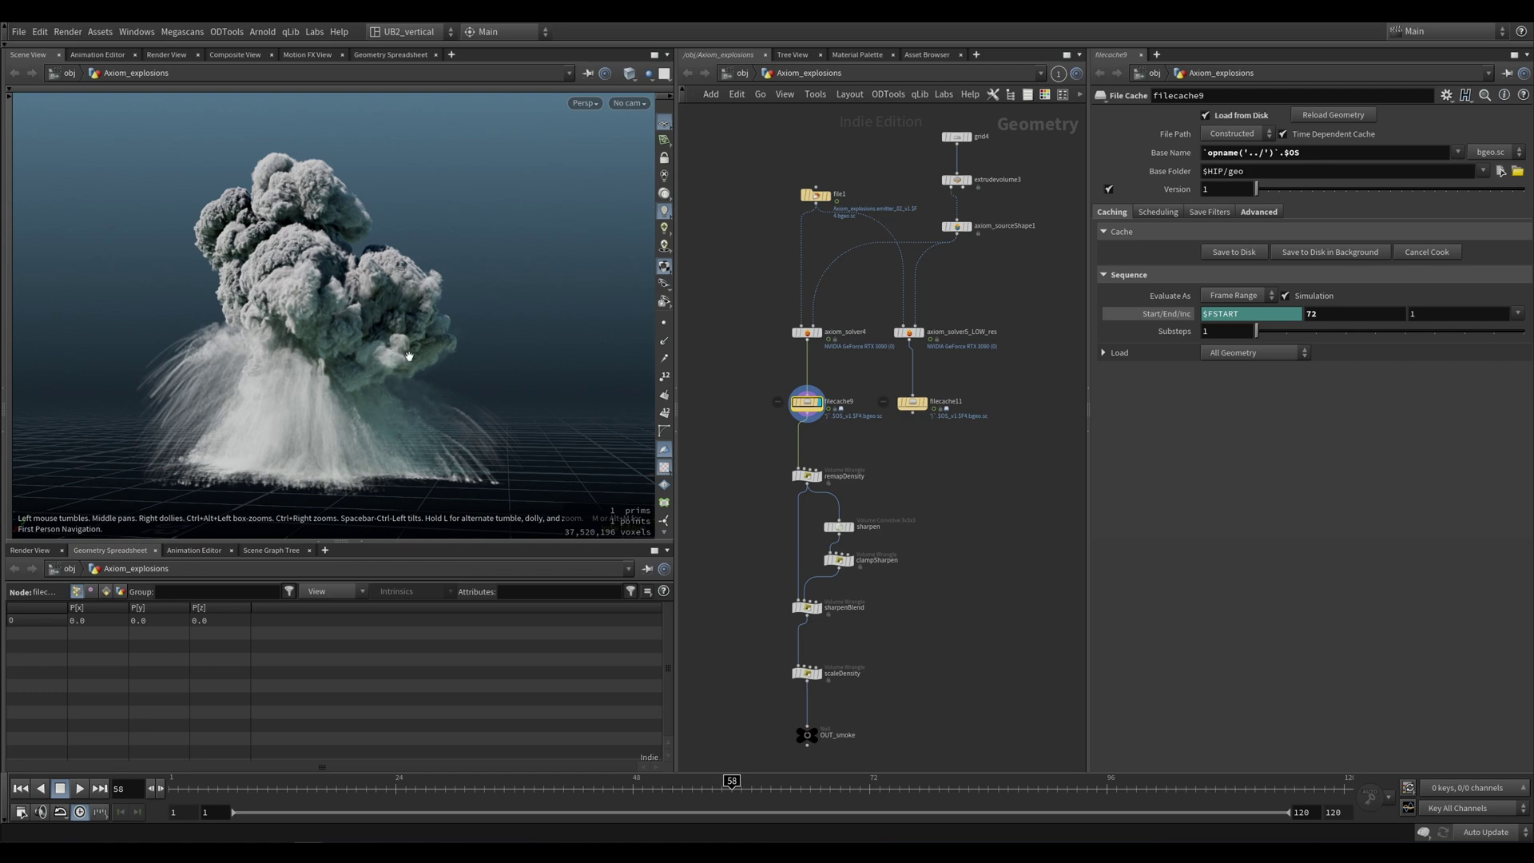
Step: Alternate the display between filecache9 and filecache11 to compare the high- and low-resolution blasts, ending on filecache11
{"action": "mouse_move", "coordinate": [409, 357]}
{"action": "left_mouse_down"}
{"action": "mouse_move", "coordinate": [247, 356]}
{"action": "mouse_move", "coordinate": [311, 346]}
{"action": "mouse_move", "coordinate": [439, 363]}
{"action": "mouse_move", "coordinate": [413, 358]}
{"action": "left_mouse_up"}
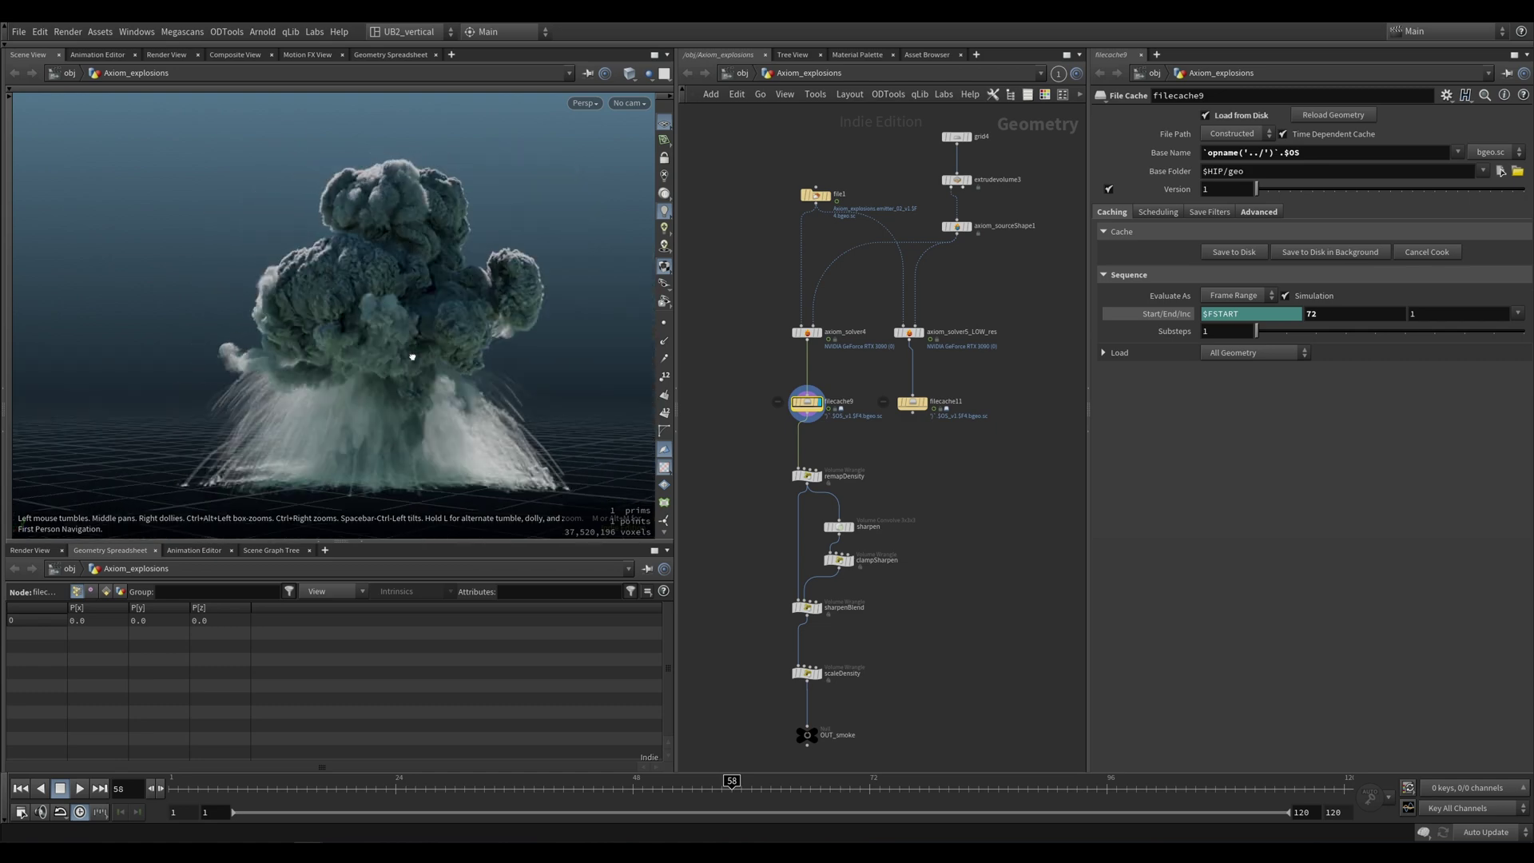
{"action": "key", "text": "r"}
{"action": "left_click", "coordinate": [919, 402]}
{"action": "key", "text": "r"}
{"action": "left_click", "coordinate": [812, 402]}
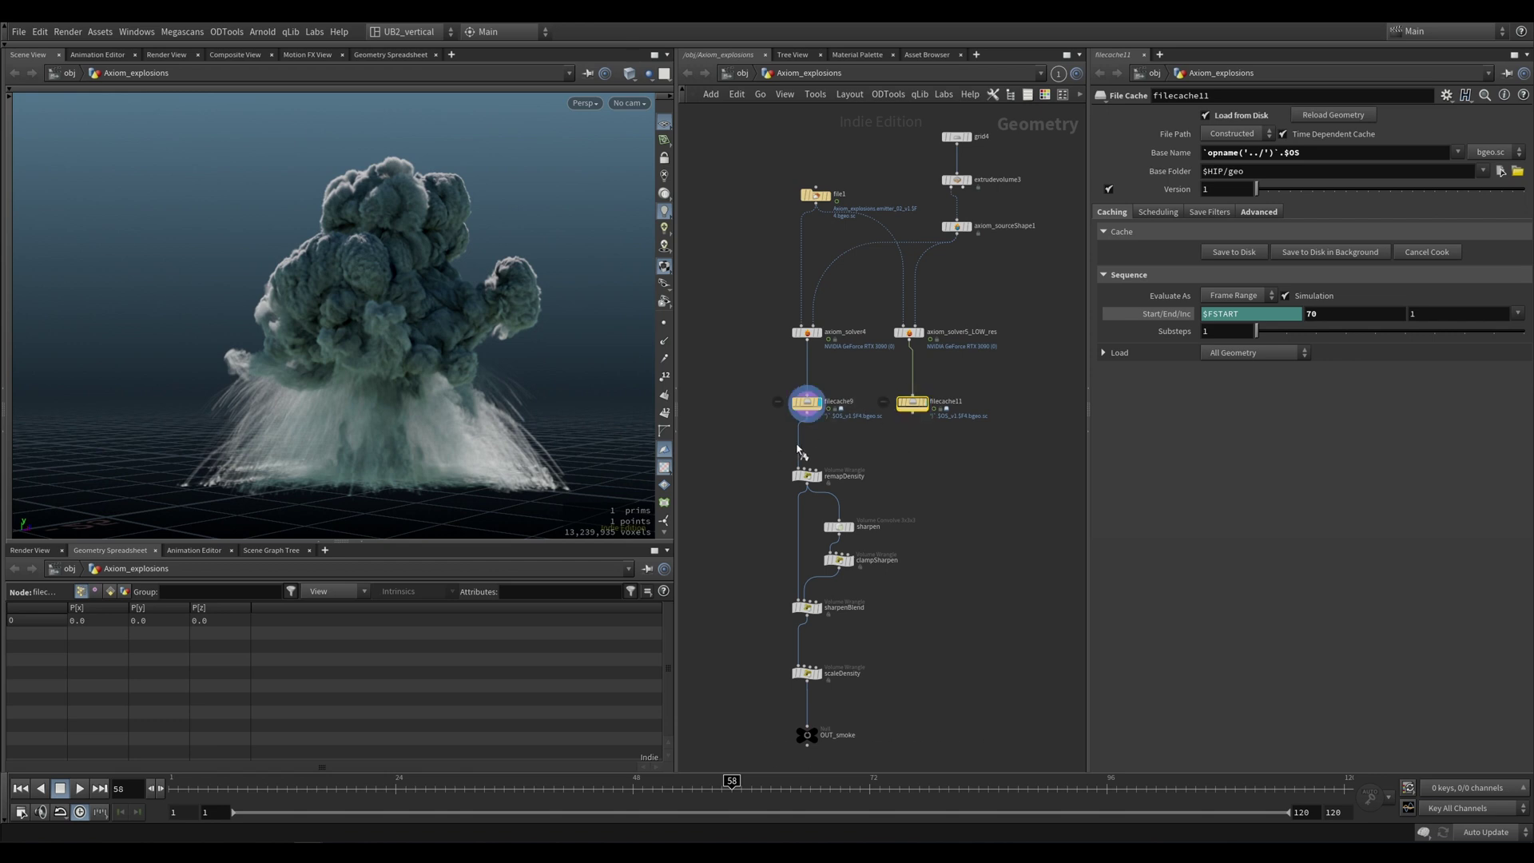
{"action": "left_click", "coordinate": [924, 402]}
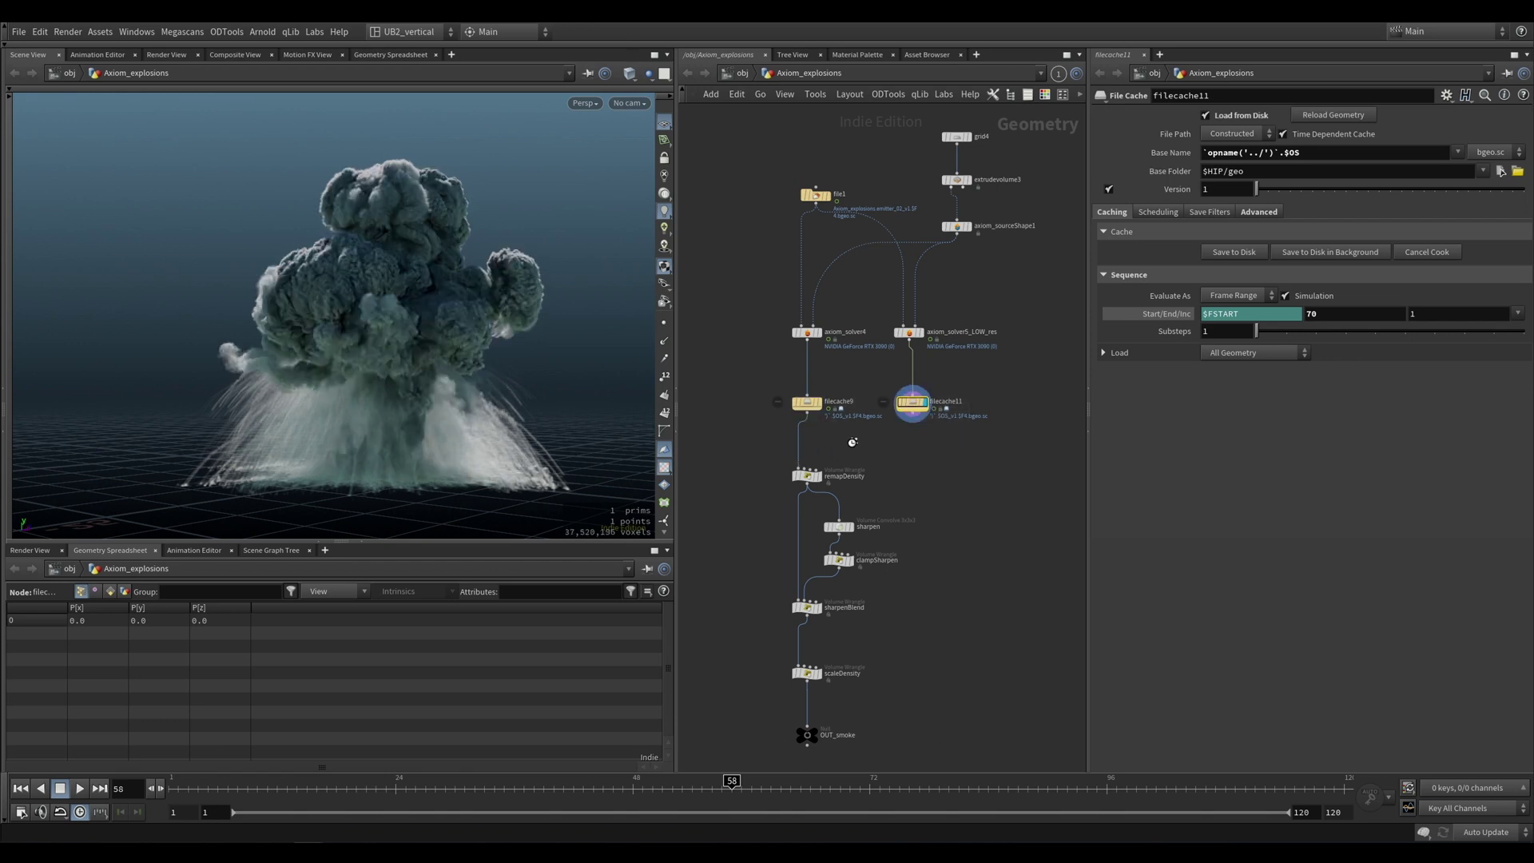
Step: Examine the file1 emitter at frame 58, switching the display from filecache9 to file1 and on to filecache11
{"action": "left_click", "coordinate": [806, 402]}
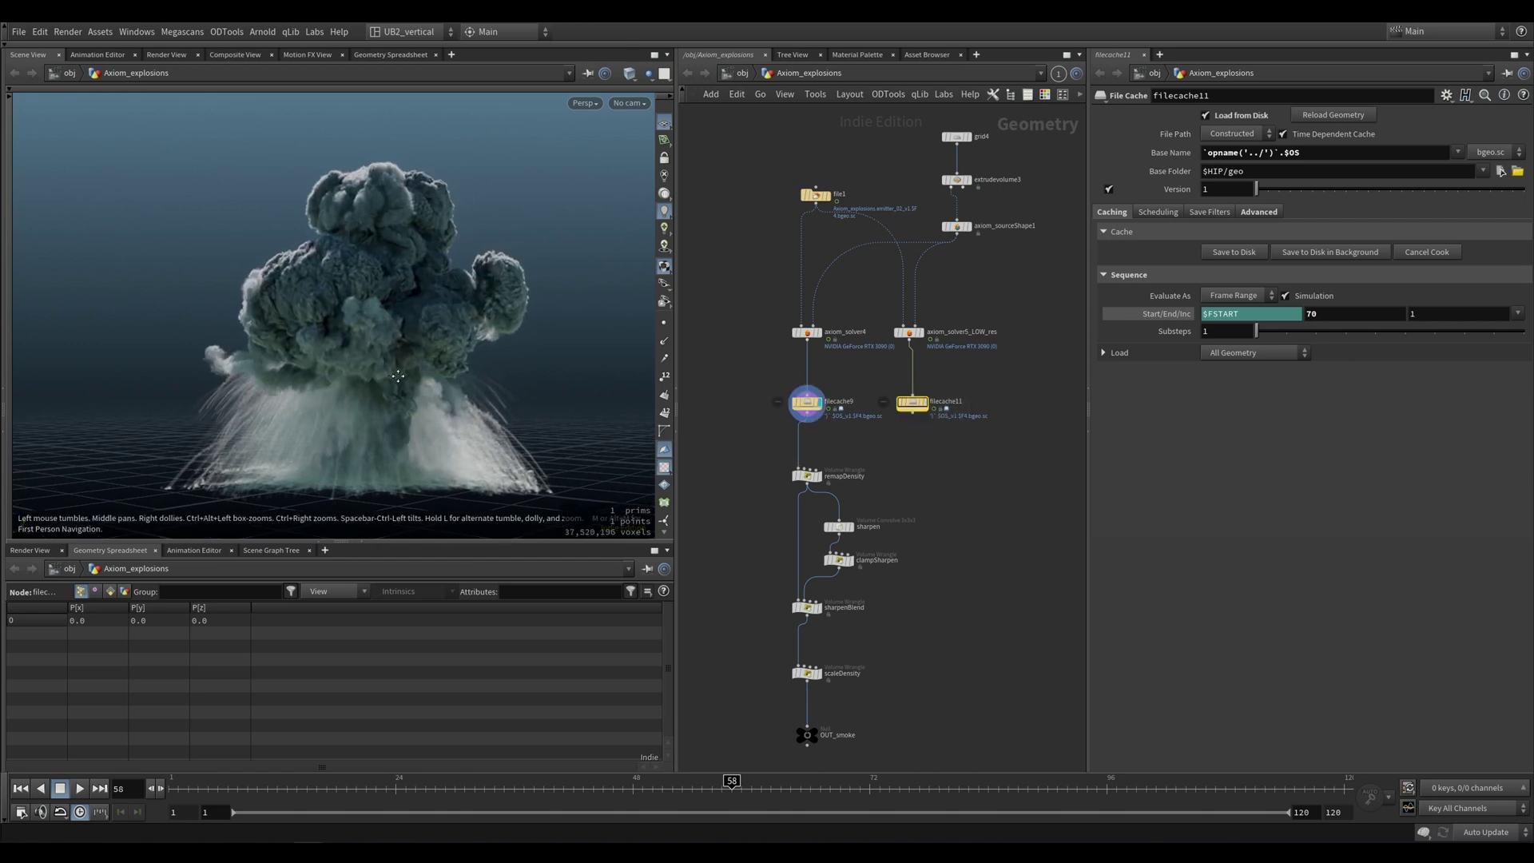
{"action": "left_click", "coordinate": [815, 195]}
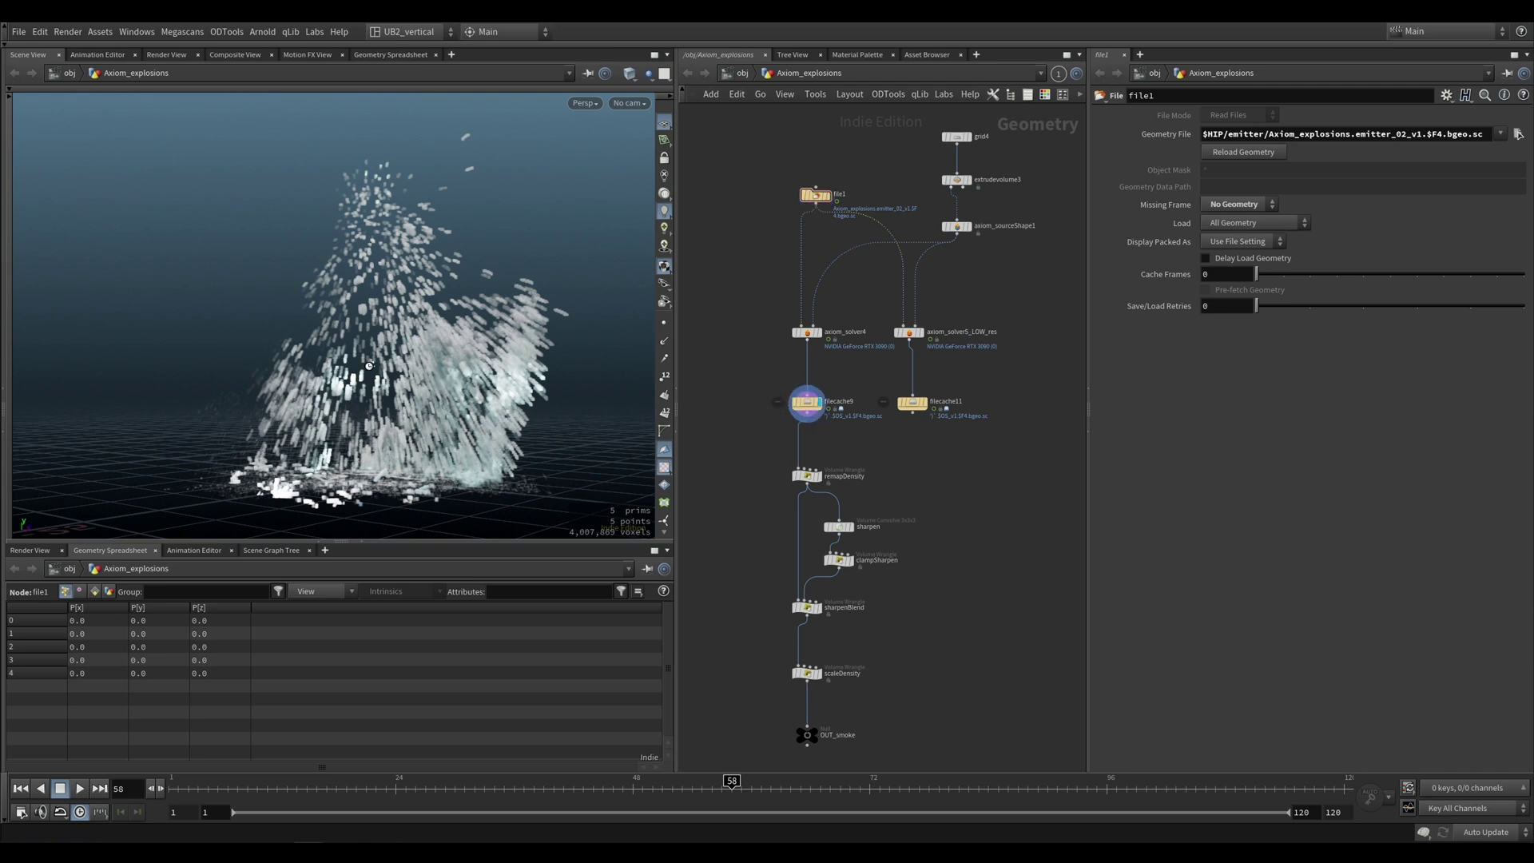
{"action": "left_click", "coordinate": [924, 402]}
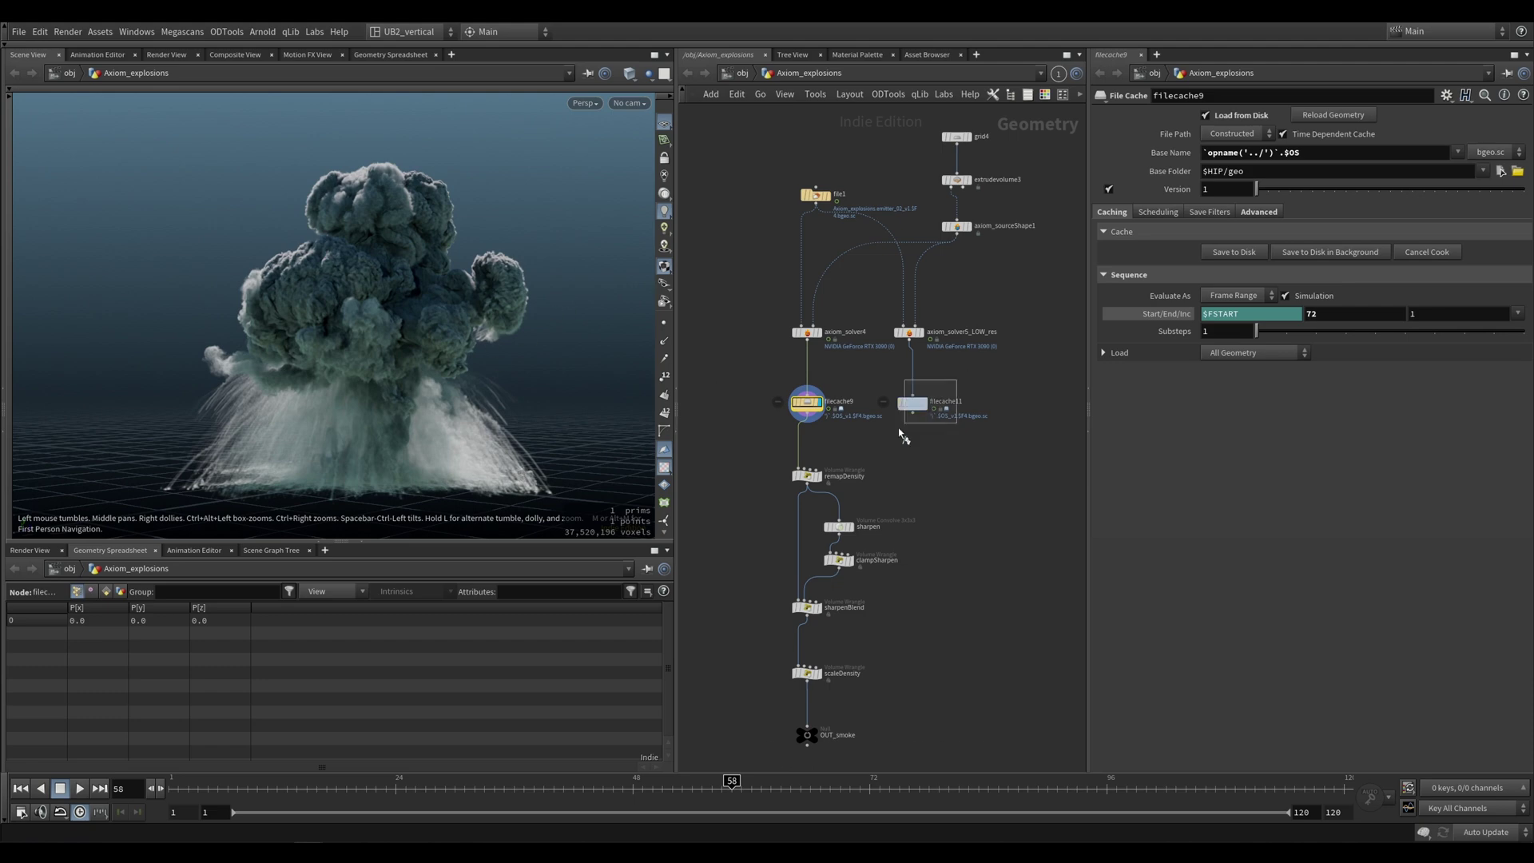
Step: Compare the spray trails at the blast's base close up, alternating the display between filecache9 and filecache11 and ending on filecache9
{"action": "left_click_drag", "start_coordinate": [365, 389], "coordinate": [324, 426]}
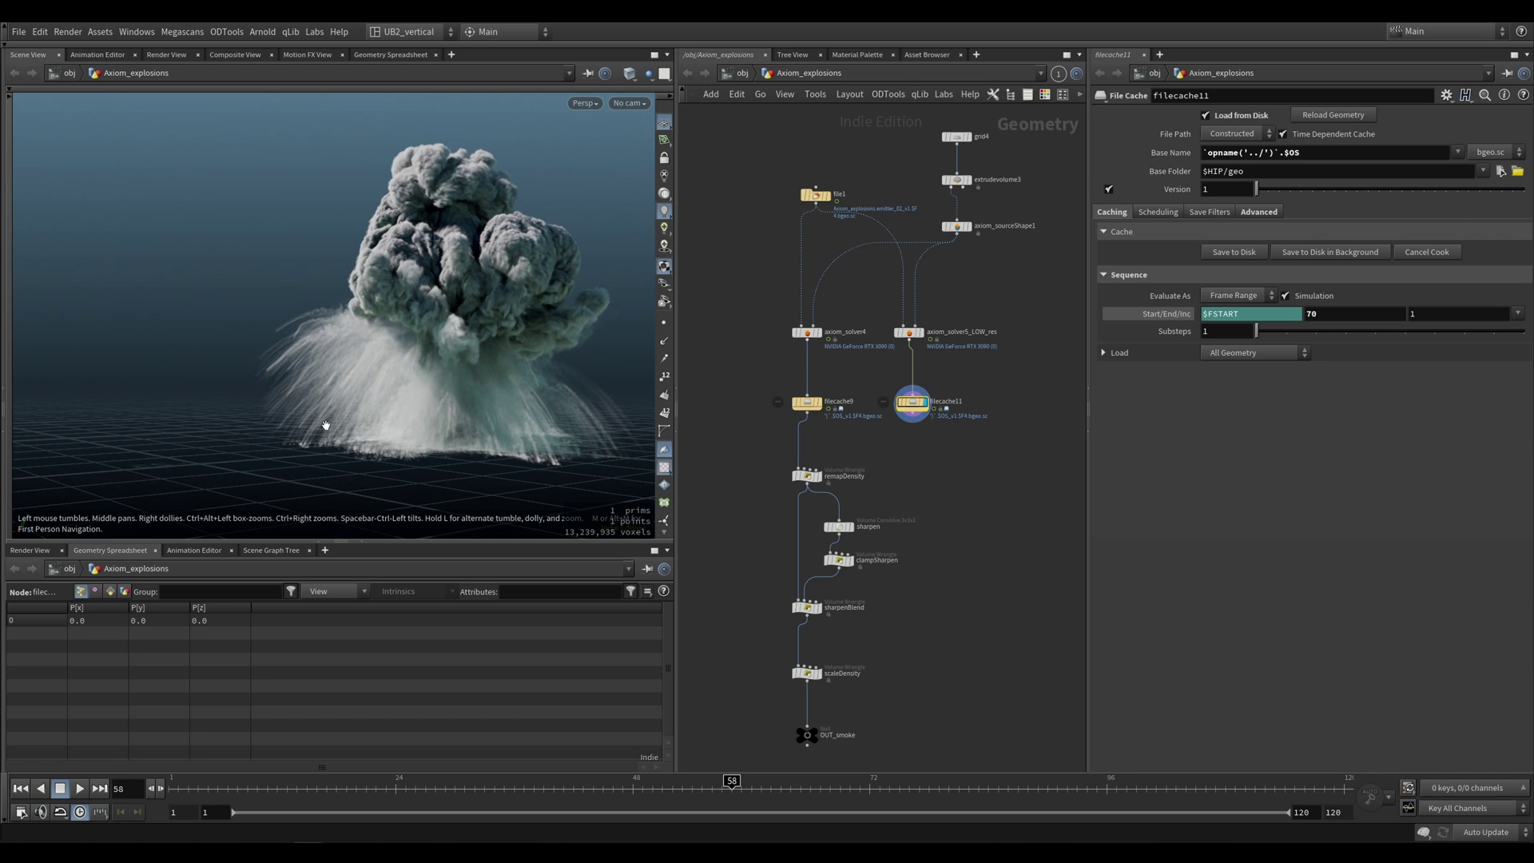
{"action": "right_click_drag", "start_coordinate": [324, 425], "coordinate": [510, 387]}
{"action": "key", "text": "r"}
{"action": "left_click_drag", "start_coordinate": [755, 380], "coordinate": [824, 432]}
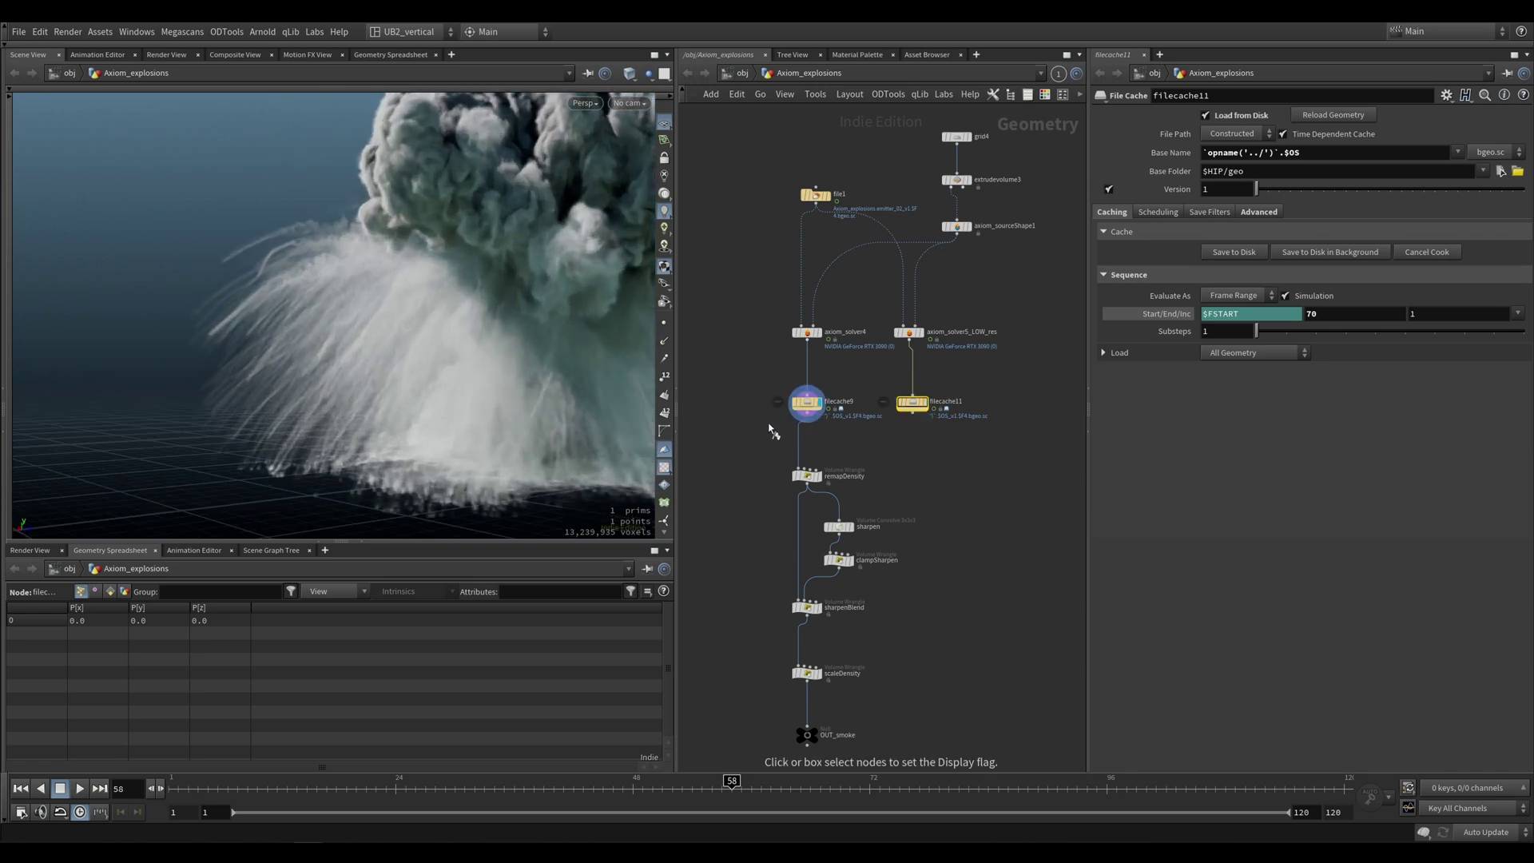
{"action": "scroll", "coordinate": [523, 436], "scroll_direction": "up", "scroll_amount": 5}
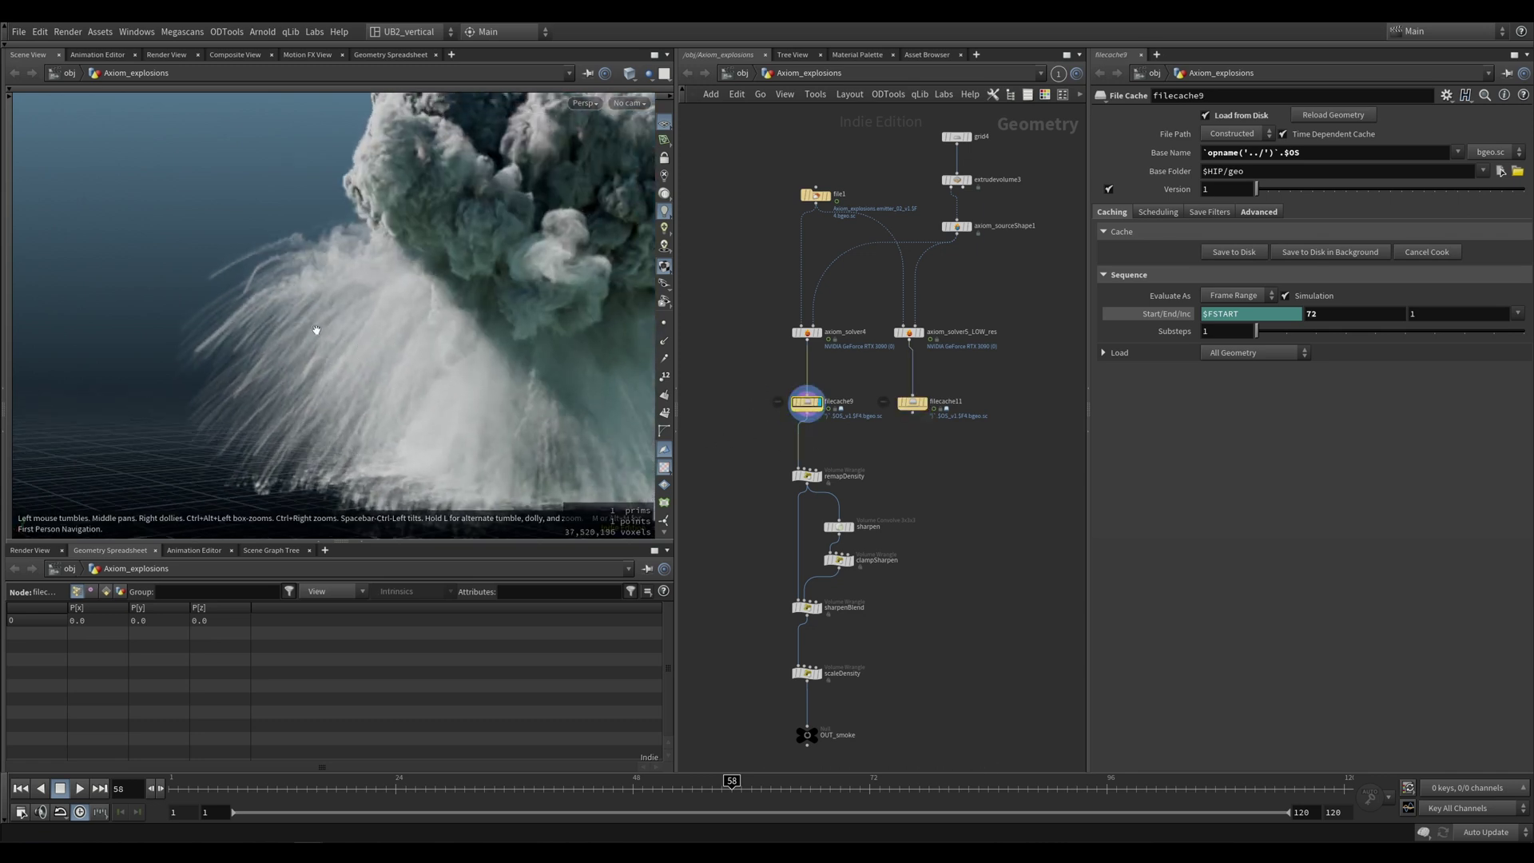
{"action": "left_click", "coordinate": [891, 405]}
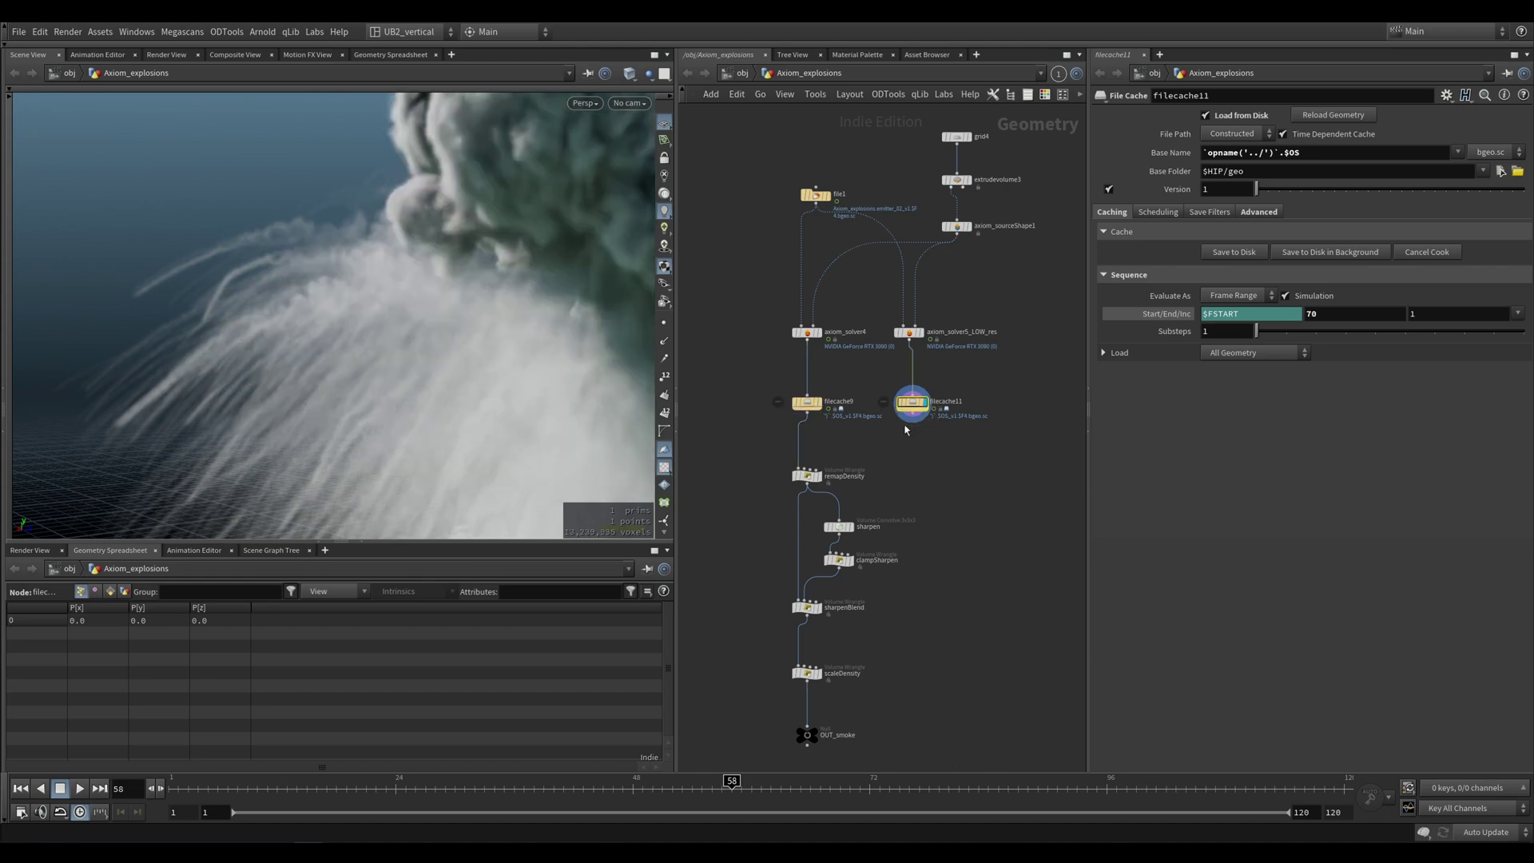
{"action": "left_click", "coordinate": [817, 404]}
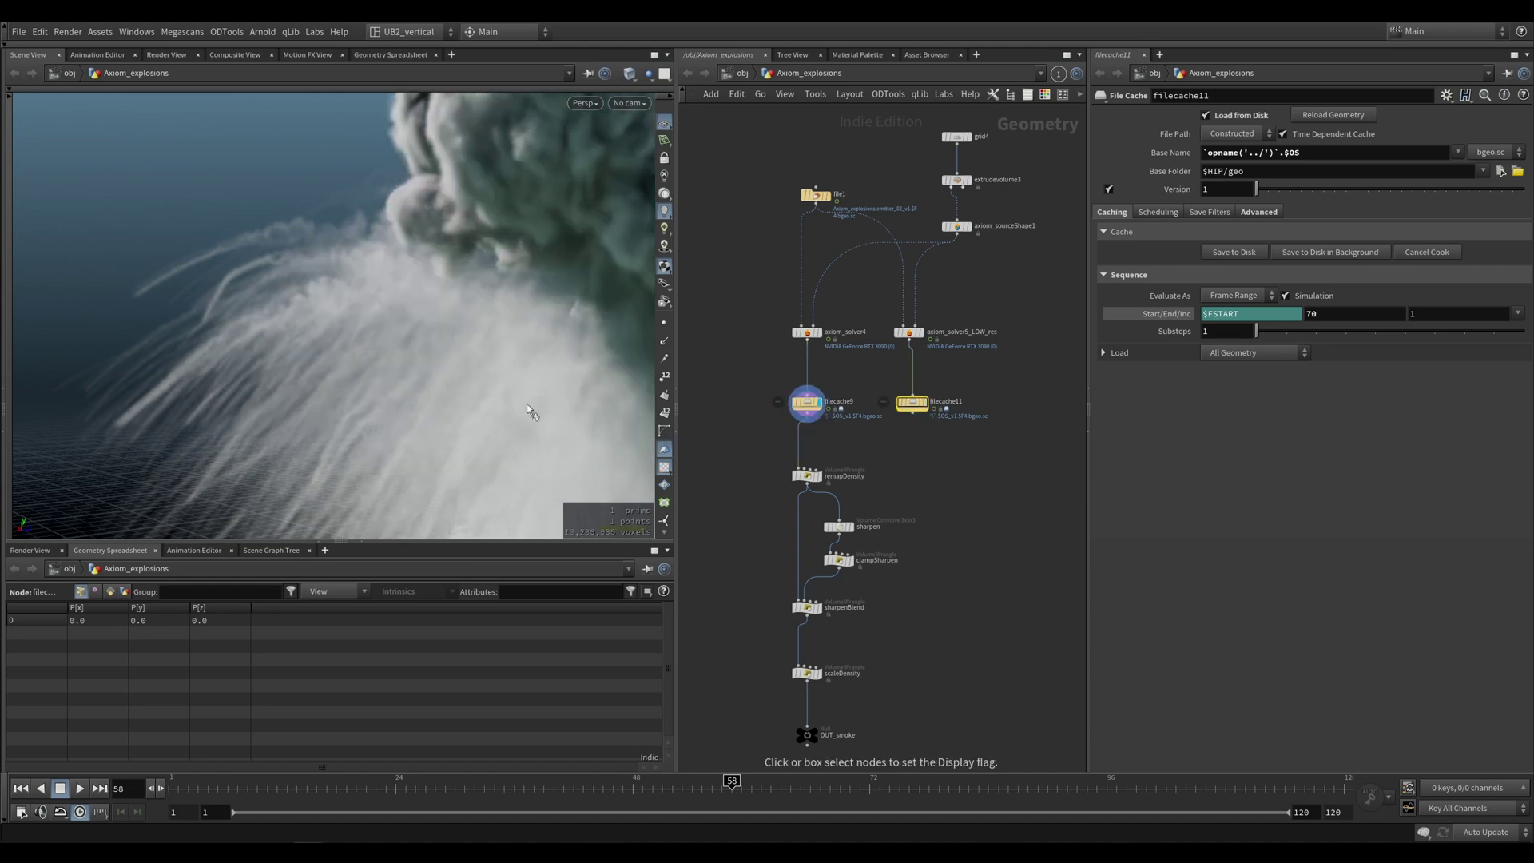
Step: Frame the whole blast and compare its silhouette by switching the display to filecache11 and back to filecache9
{"action": "right_click_drag", "start_coordinate": [569, 384], "coordinate": [256, 424]}
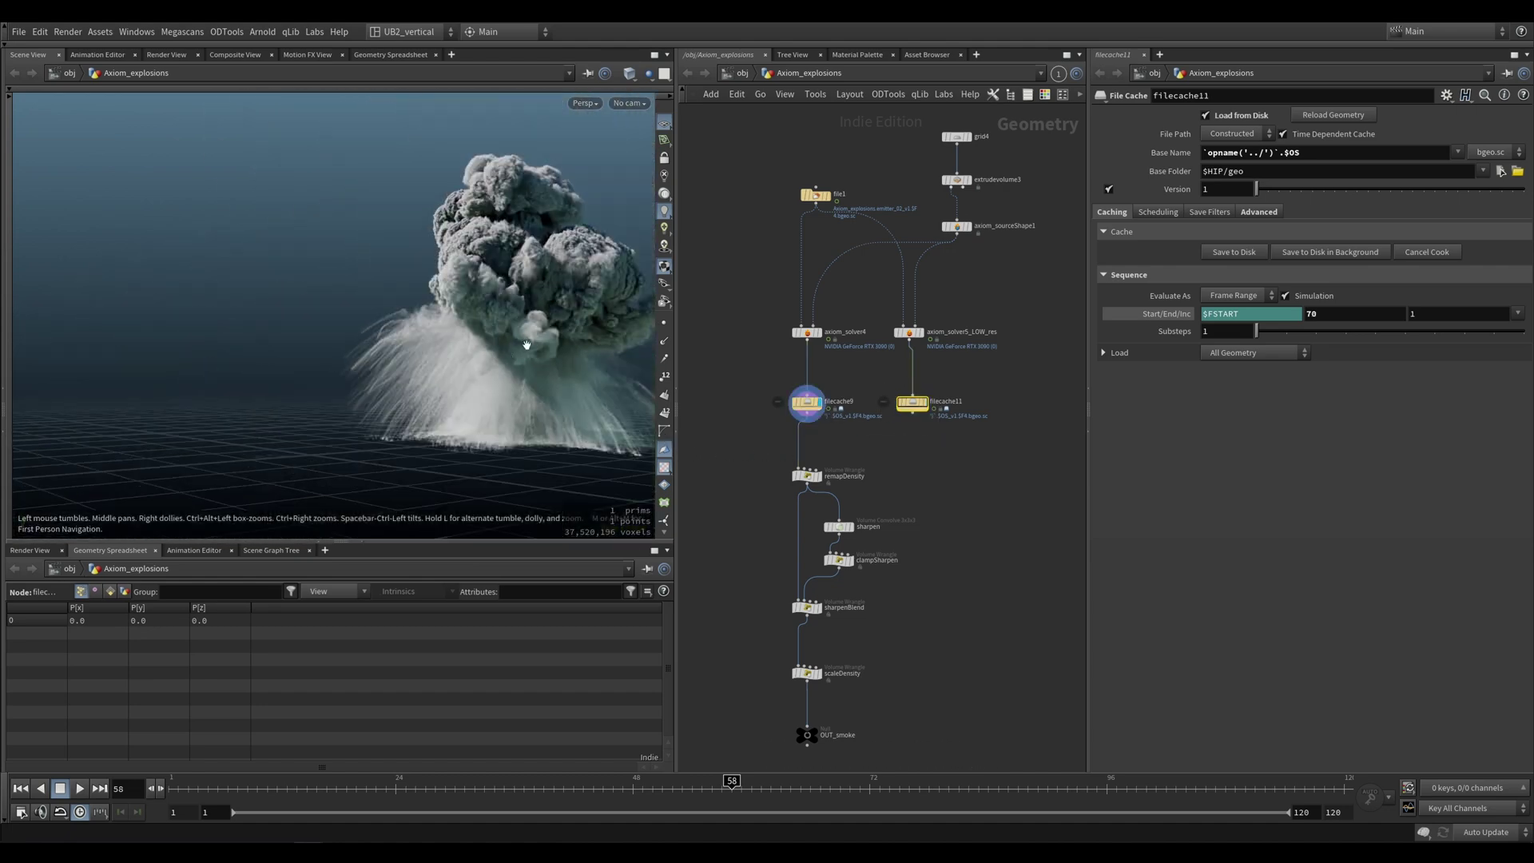
{"action": "middle_click_drag", "start_coordinate": [405, 404], "coordinate": [308, 379]}
{"action": "scroll", "coordinate": [377, 381], "scroll_direction": "up", "scroll_amount": 4}
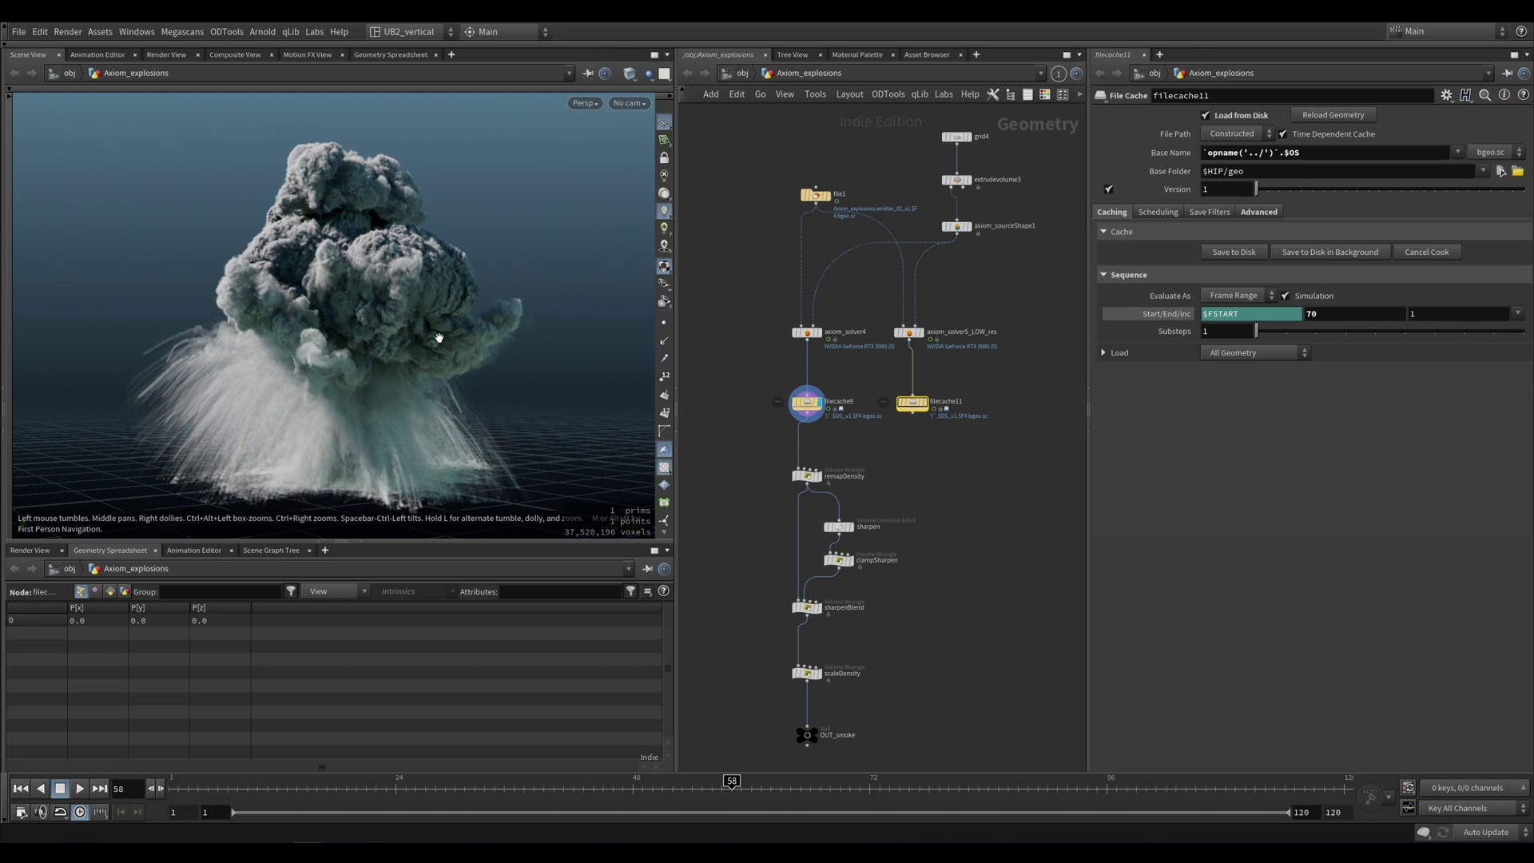
{"action": "left_click", "coordinate": [923, 403]}
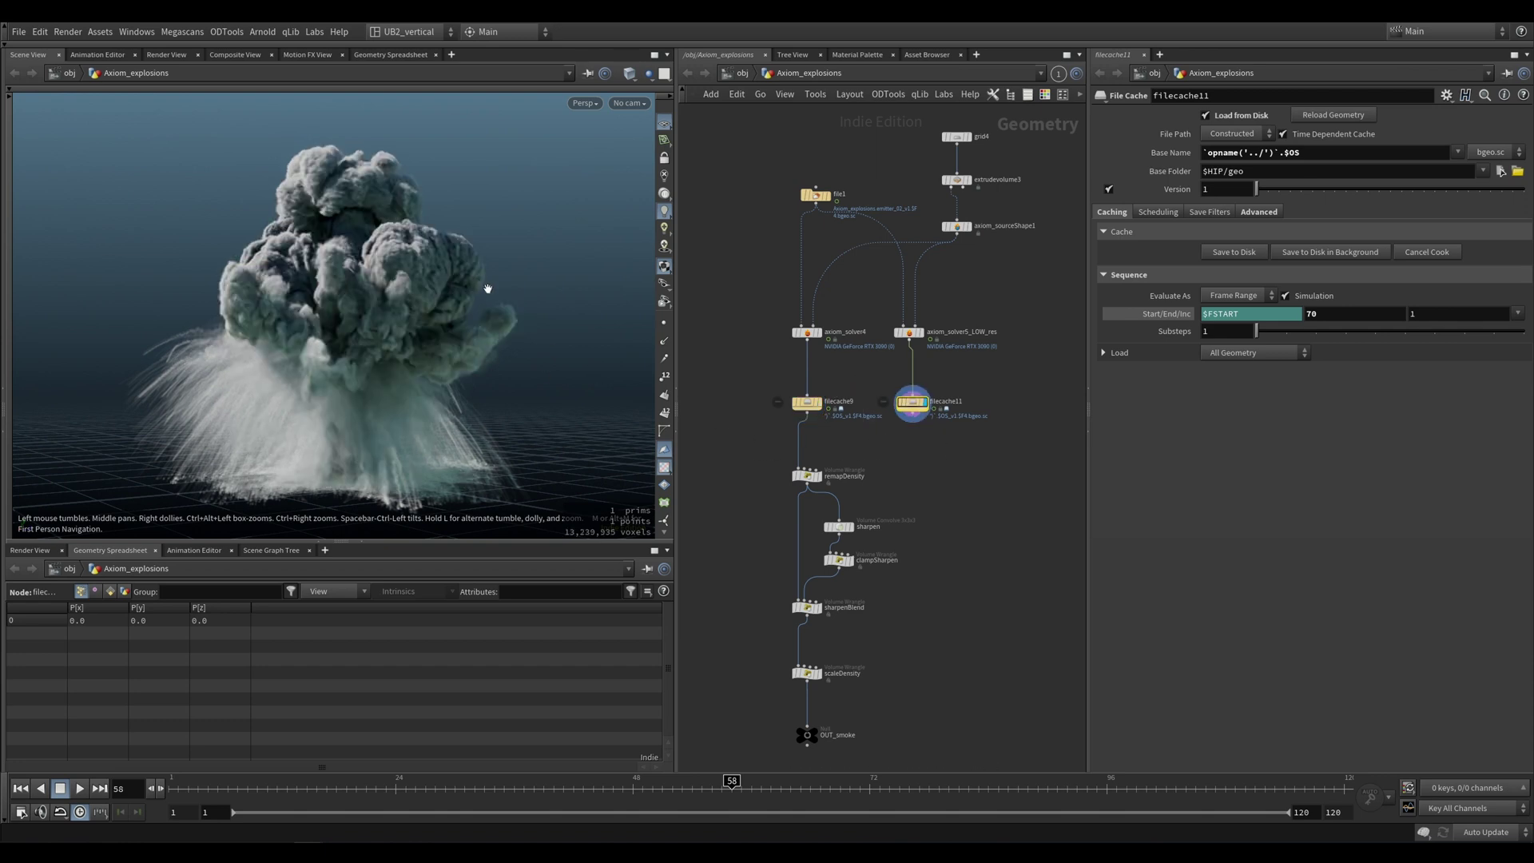
{"action": "key", "text": "ctrl+z"}
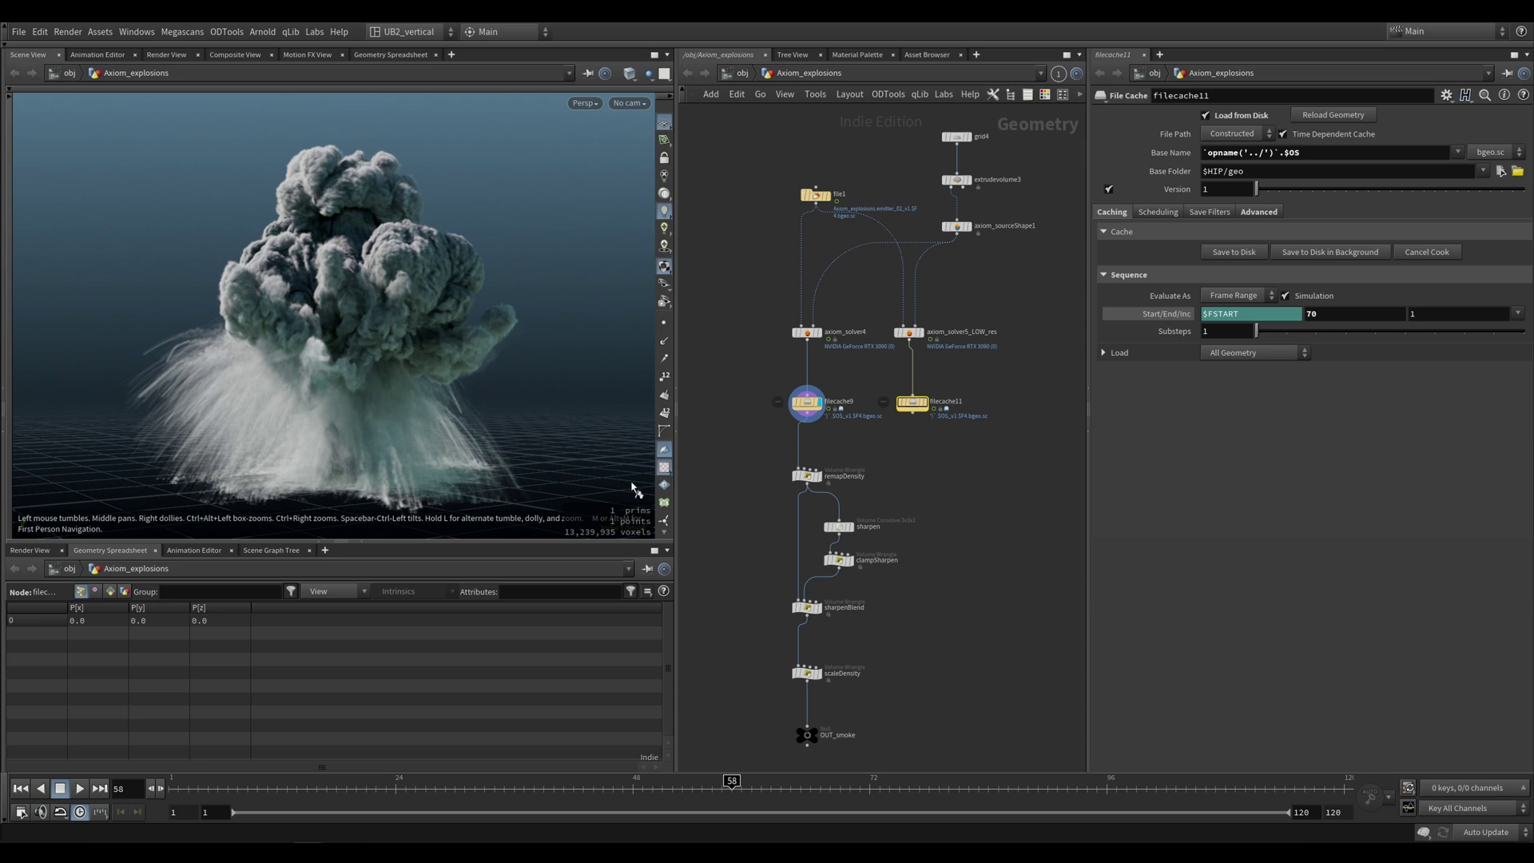
Step: Examine the blast from other angles and distances, displaying filecache11 and returning to filecache9
{"action": "right_click_drag", "start_coordinate": [426, 351], "coordinate": [400, 383]}
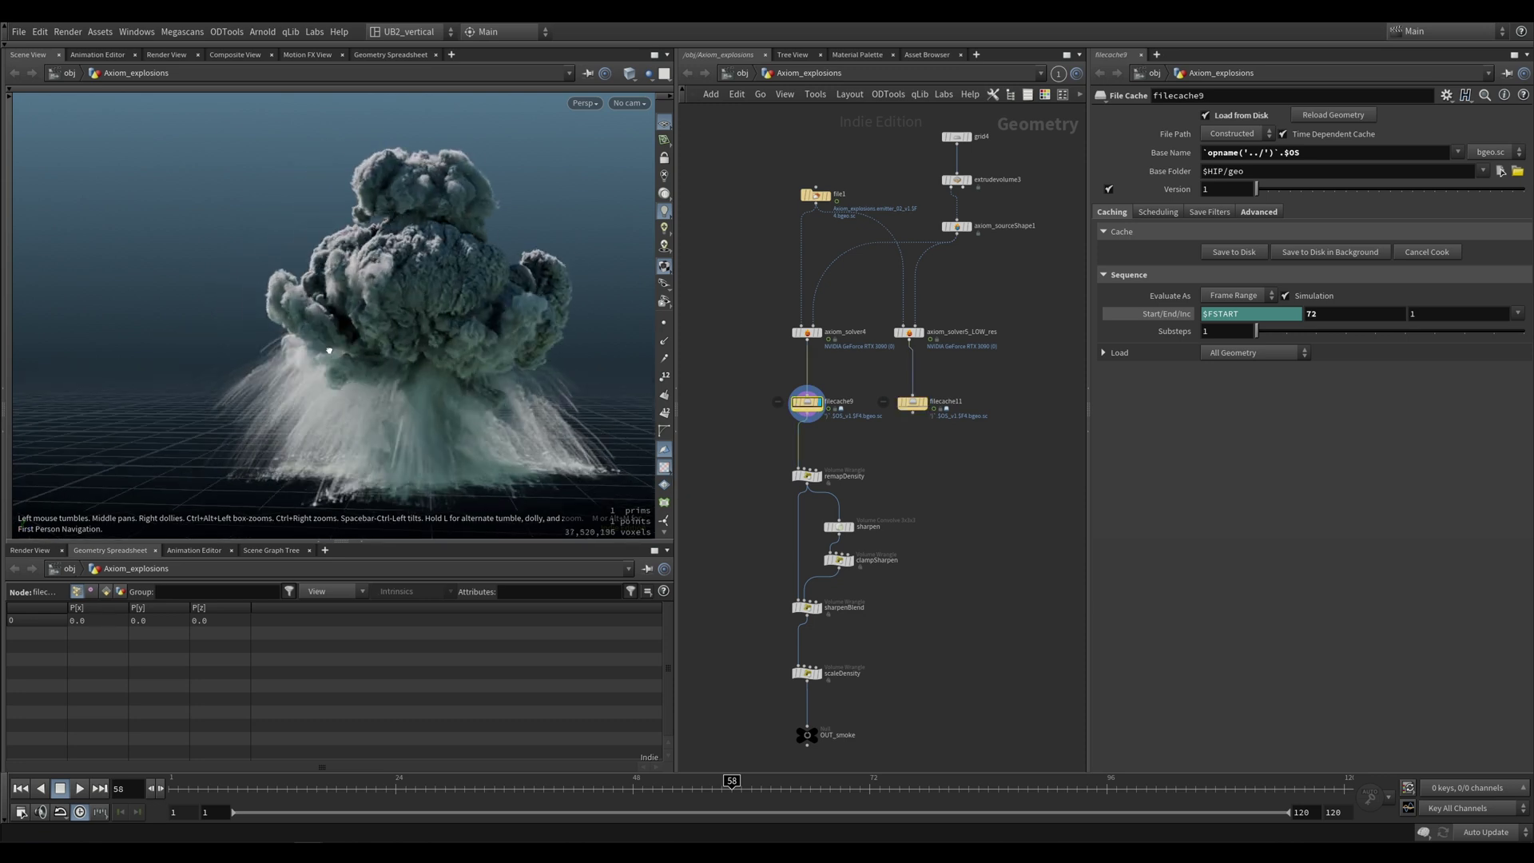
{"action": "left_click_drag", "start_coordinate": [400, 384], "coordinate": [469, 411]}
{"action": "right_click_drag", "start_coordinate": [470, 411], "coordinate": [431, 404]}
{"action": "left_click_drag", "start_coordinate": [432, 404], "coordinate": [276, 396]}
{"action": "left_click", "coordinate": [912, 402]}
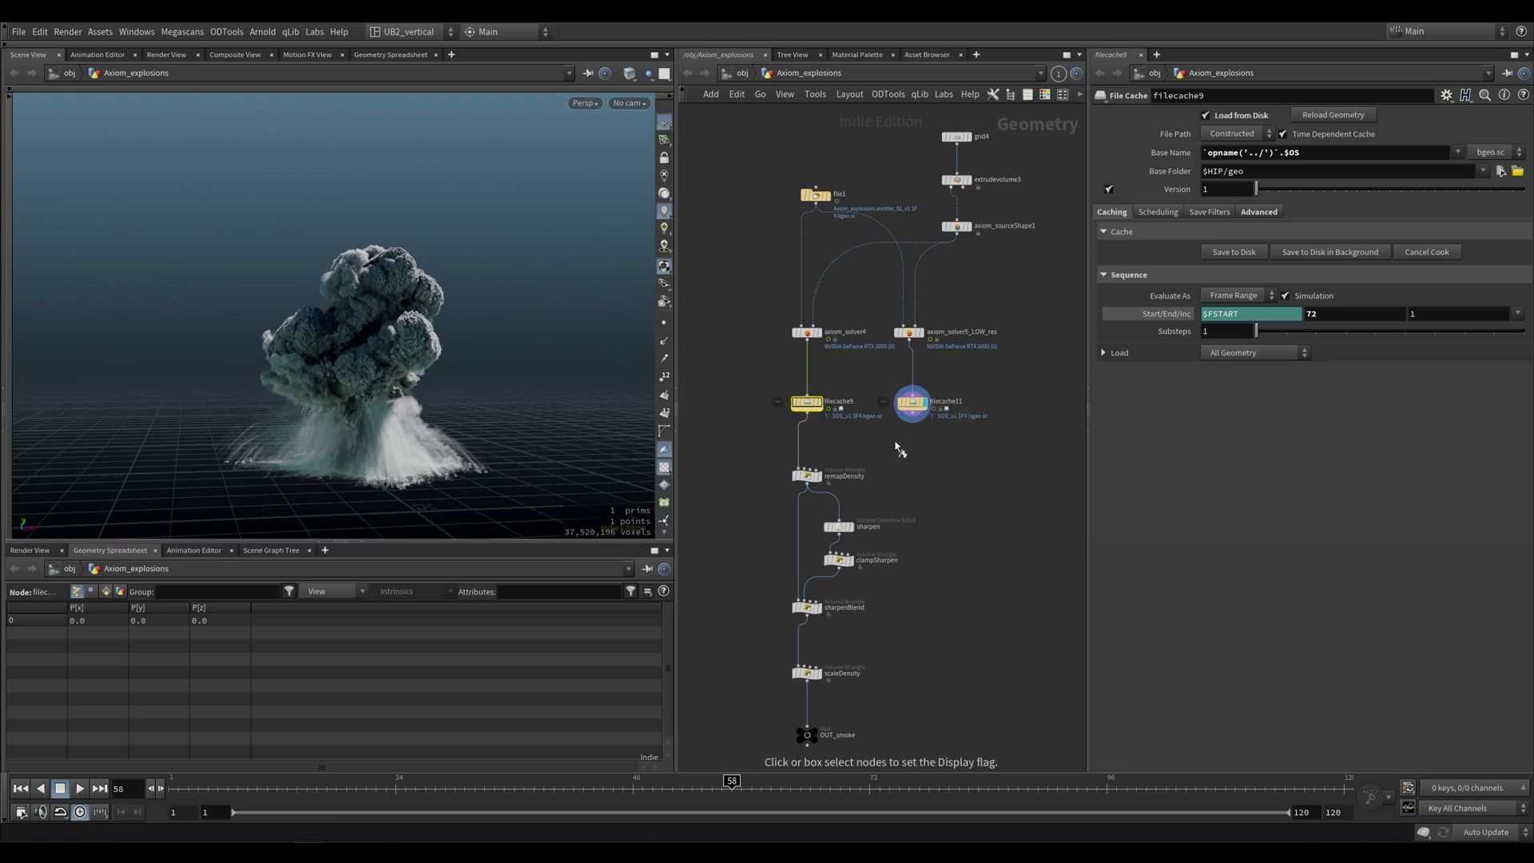
{"action": "middle_click_drag", "start_coordinate": [406, 404], "coordinate": [419, 388]}
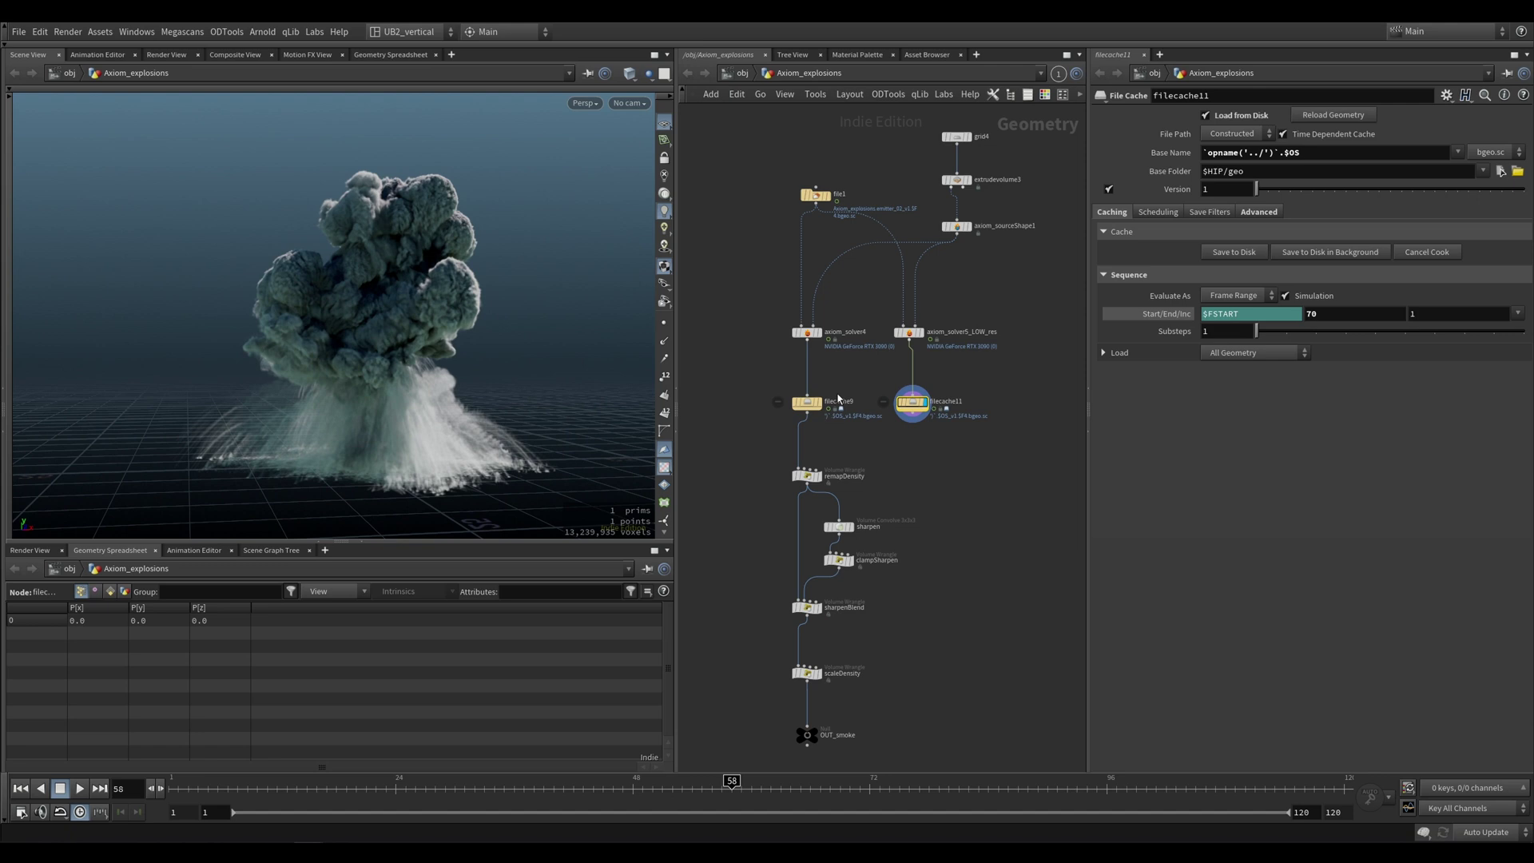
{"action": "left_click", "coordinate": [817, 402]}
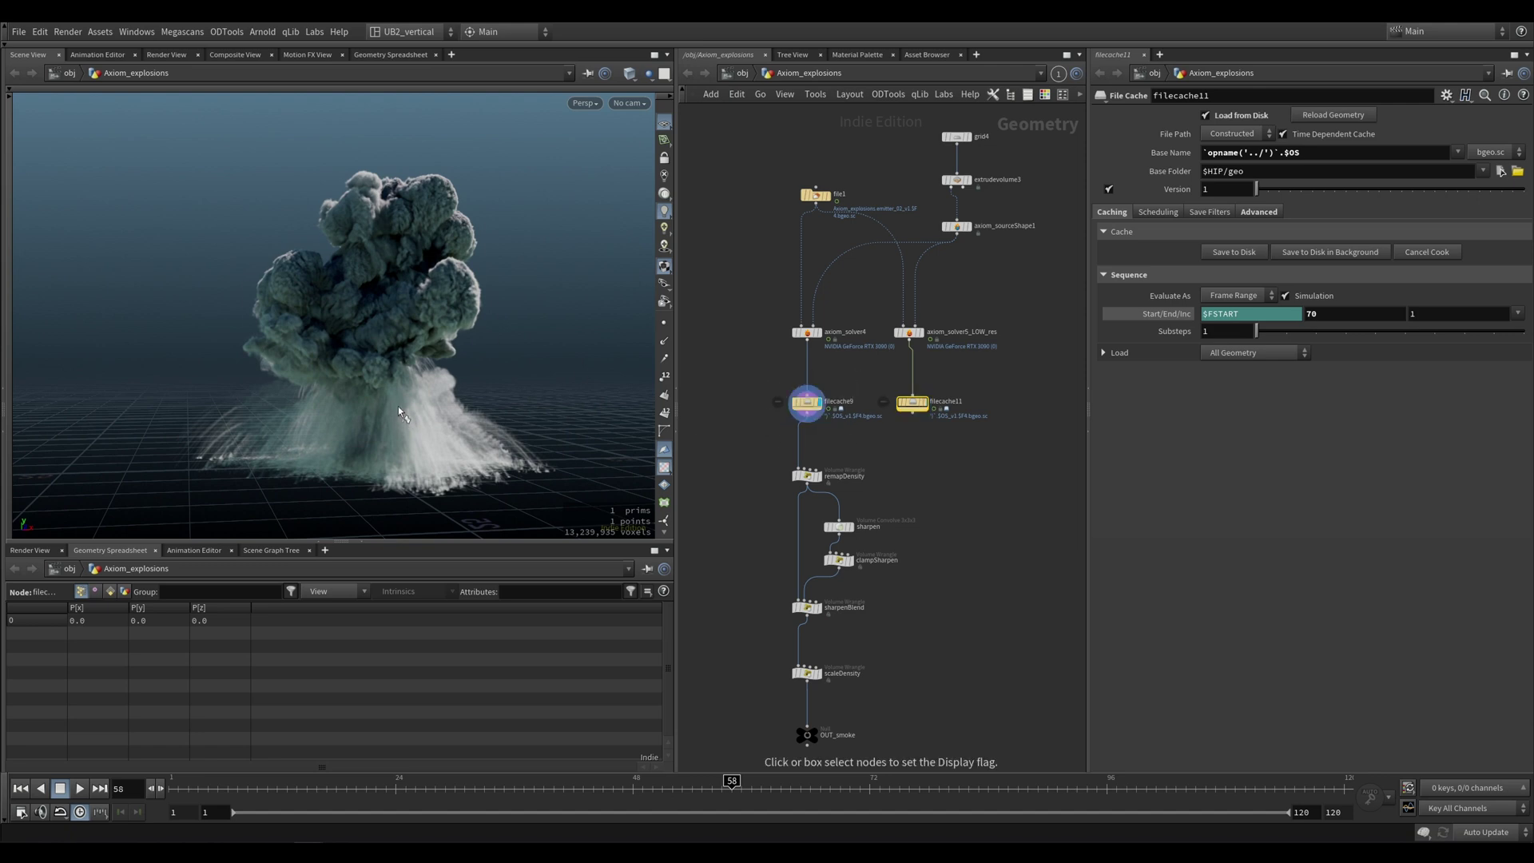
Step: Display filecache11 and save its simulation sequence to disk again
{"action": "left_click", "coordinate": [1282, 313]}
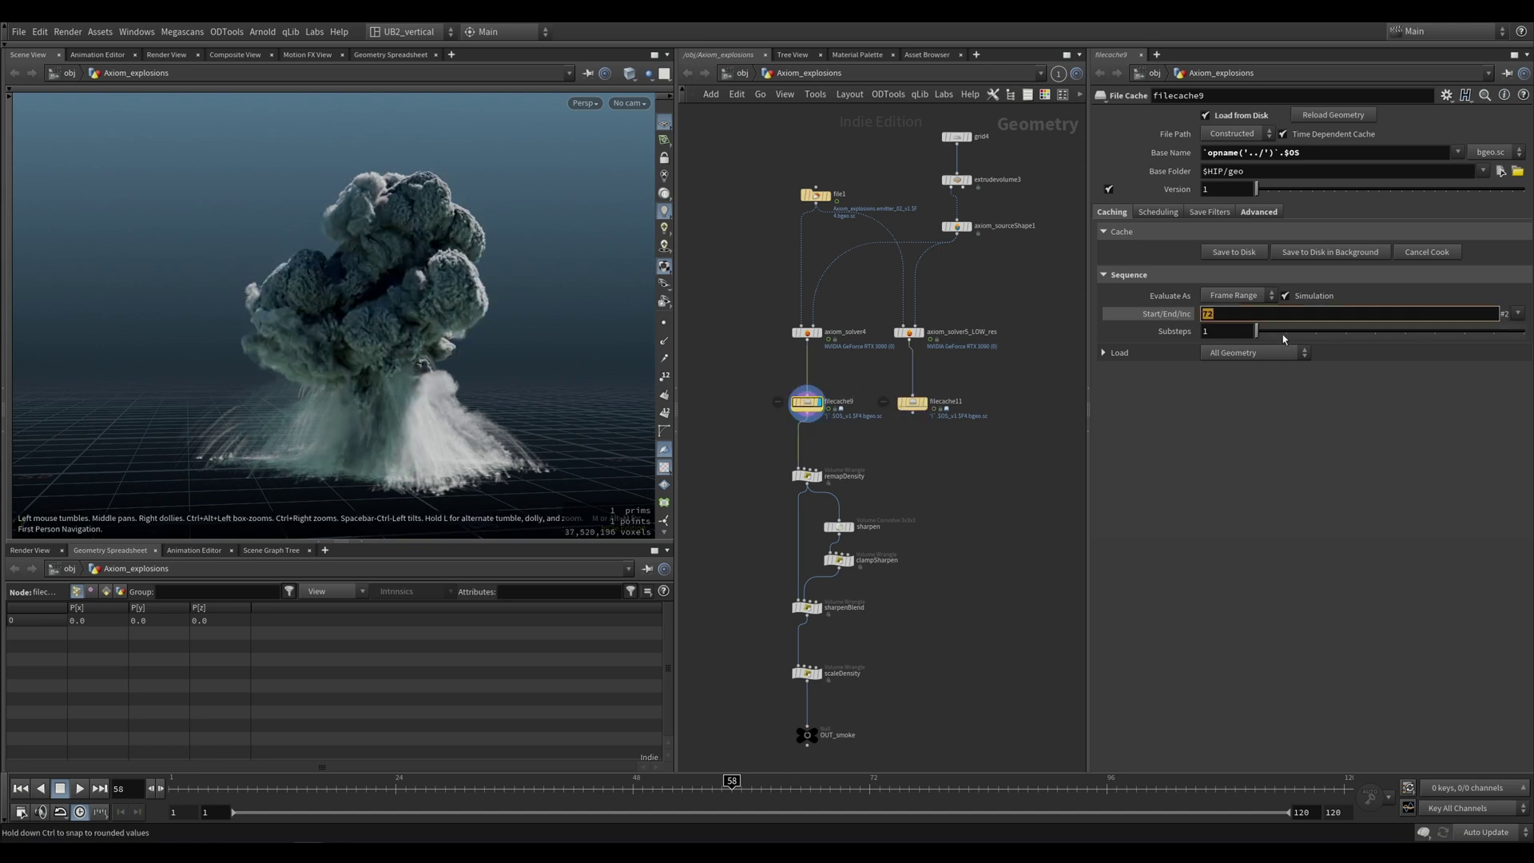
{"action": "left_click", "coordinate": [963, 484]}
{"action": "key", "text": "r"}
{"action": "left_click", "coordinate": [924, 402]}
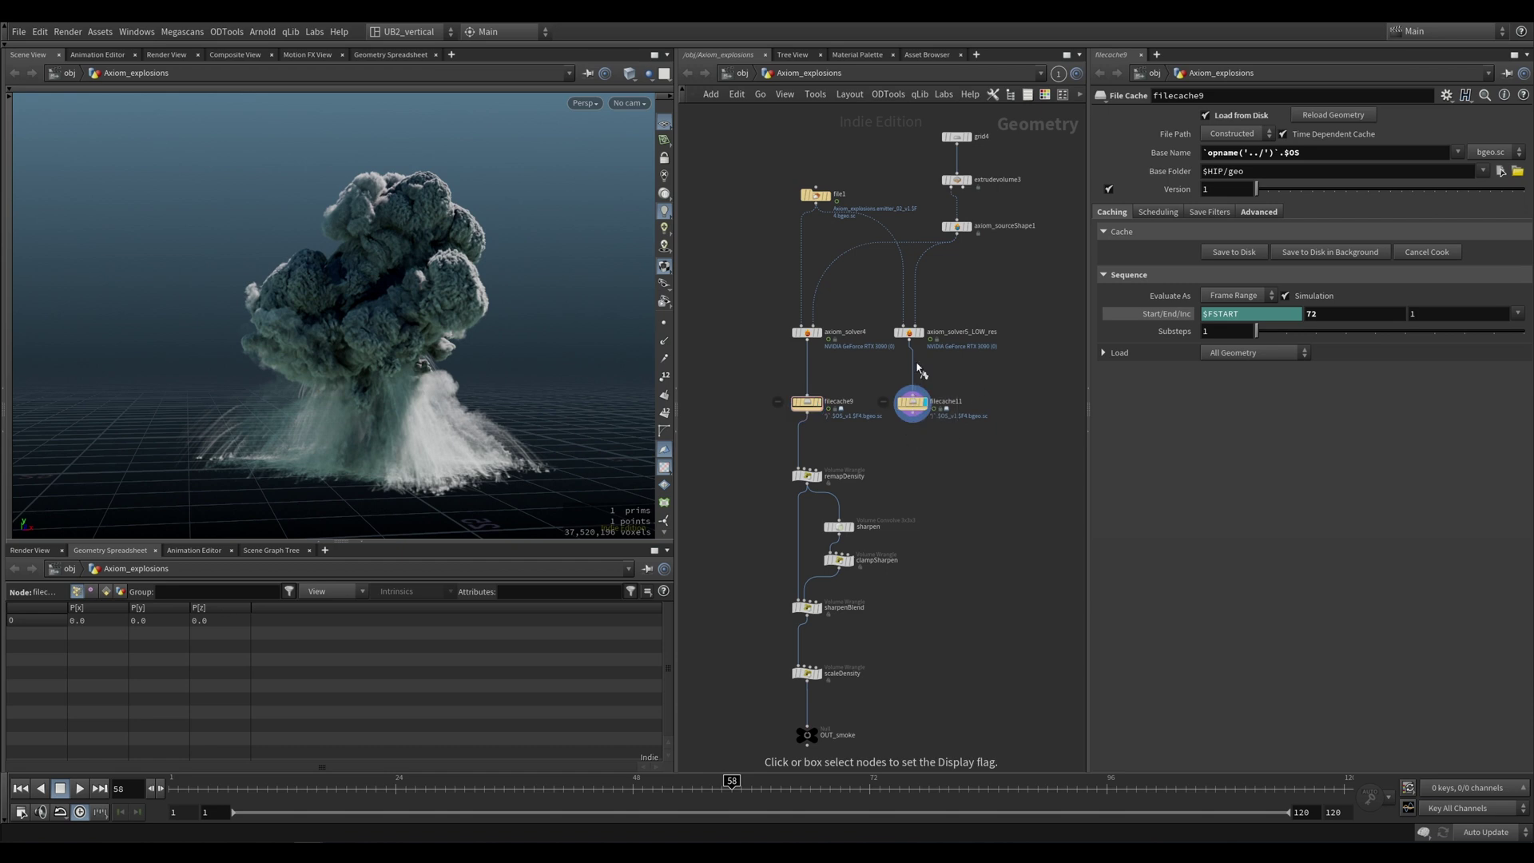
{"action": "left_click", "coordinate": [912, 402]}
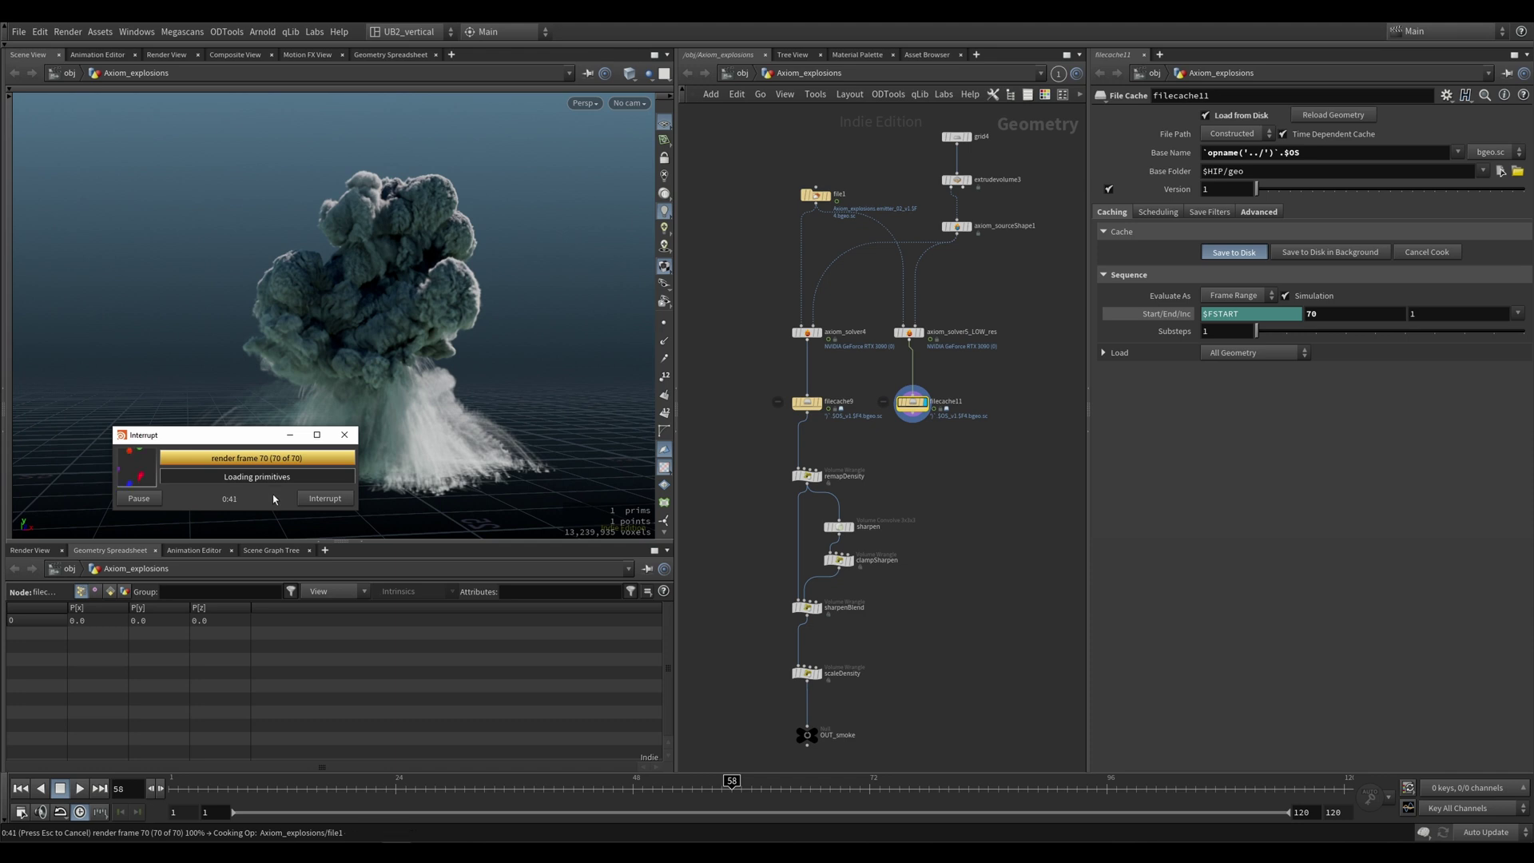
Step: Go to frame 65 and list filecache11's detail attributes in the geometry spreadsheet
{"action": "left_click_drag", "start_coordinate": [378, 380], "coordinate": [373, 356]}
{"action": "mouse_move", "coordinate": [818, 779]}
{"action": "left_mouse_down"}
{"action": "mouse_move", "coordinate": [863, 783]}
{"action": "mouse_move", "coordinate": [784, 786]}
{"action": "mouse_move", "coordinate": [801, 788]}
{"action": "left_mouse_up"}
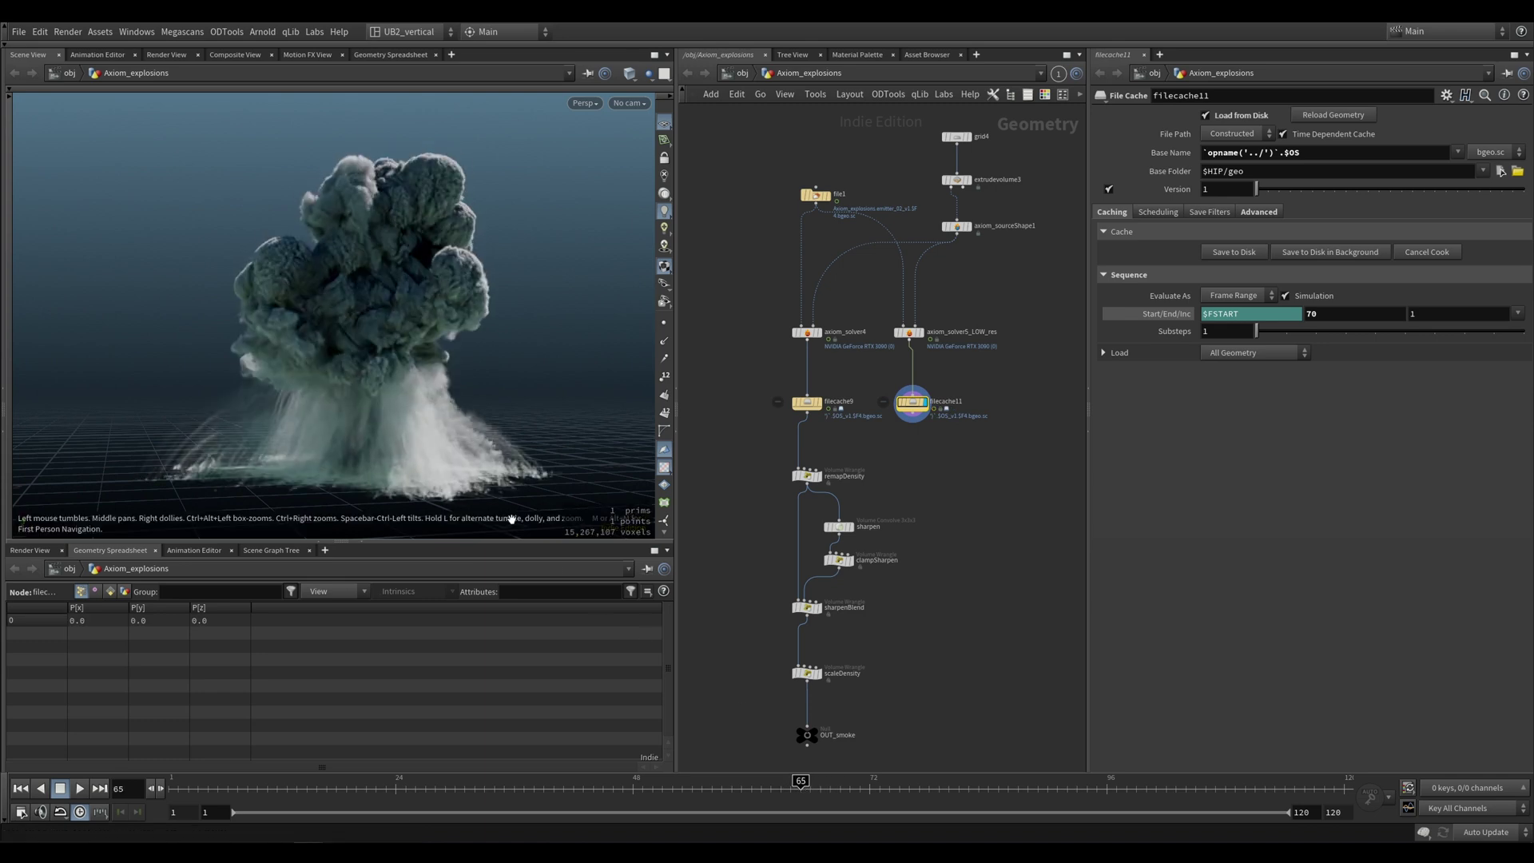
{"action": "left_click", "coordinate": [124, 591]}
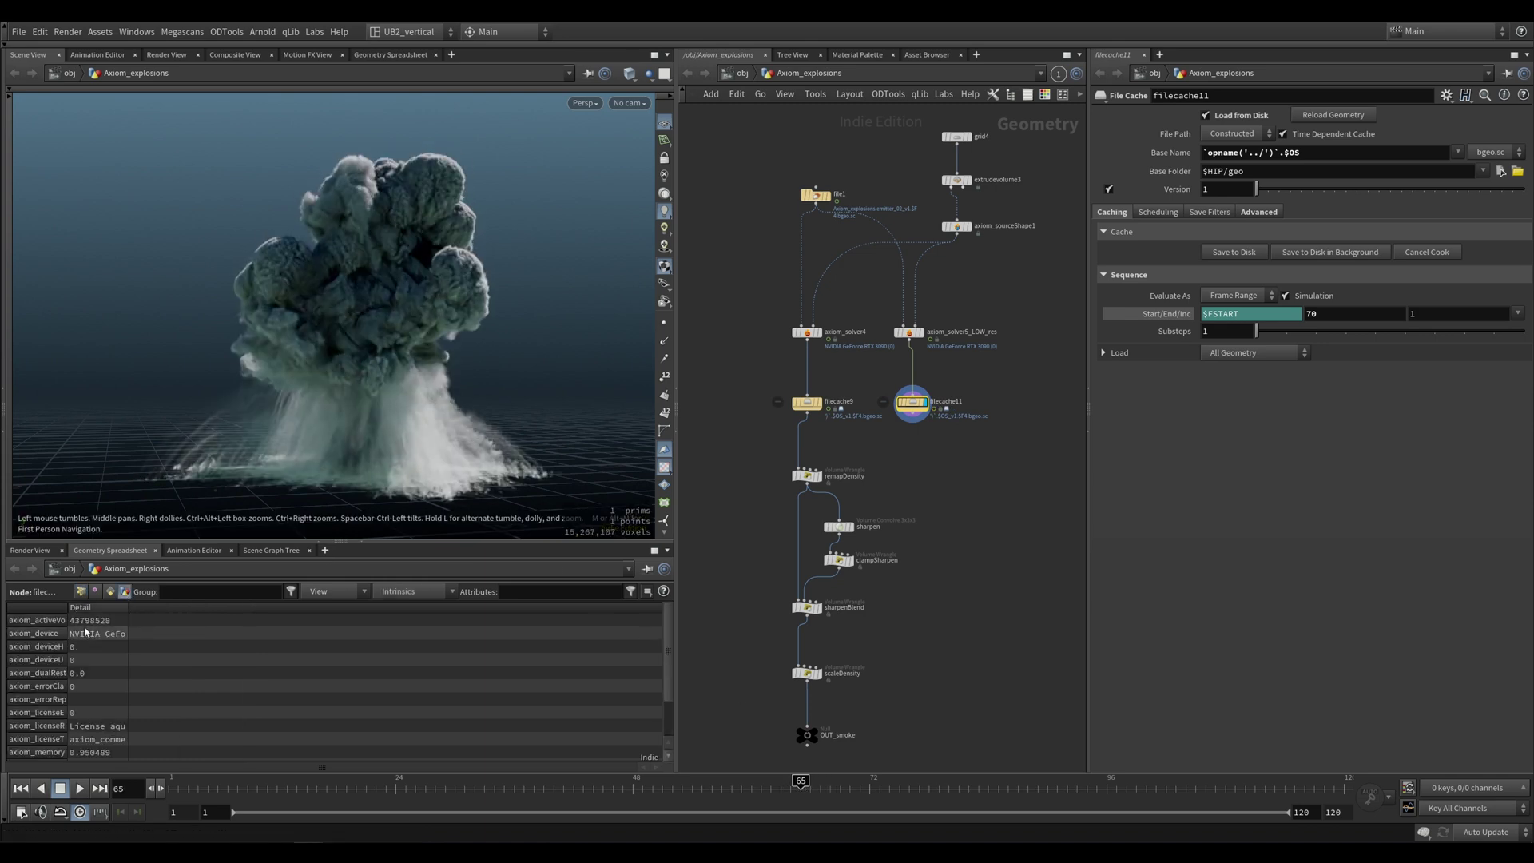
{"action": "scroll", "coordinate": [283, 414], "scroll_direction": "down", "scroll_amount": 8}
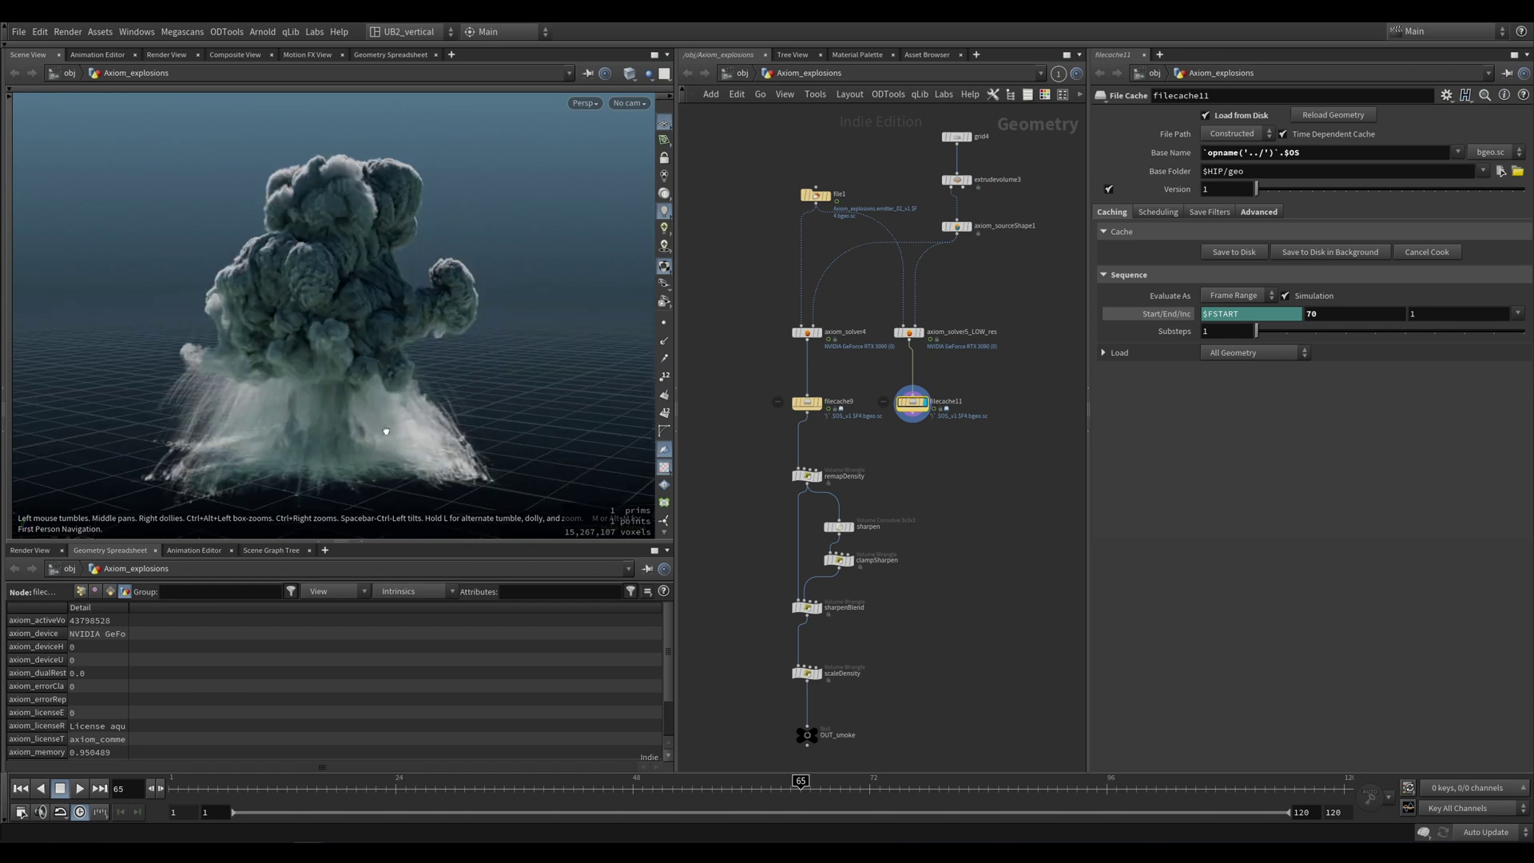
Step: Compare the detail attributes and the distant look of filecache9 and filecache11 at frame 65, ending on filecache11
{"action": "left_click_drag", "start_coordinate": [322, 419], "coordinate": [439, 493]}
{"action": "key", "text": "r"}
{"action": "left_click_drag", "start_coordinate": [752, 380], "coordinate": [773, 450]}
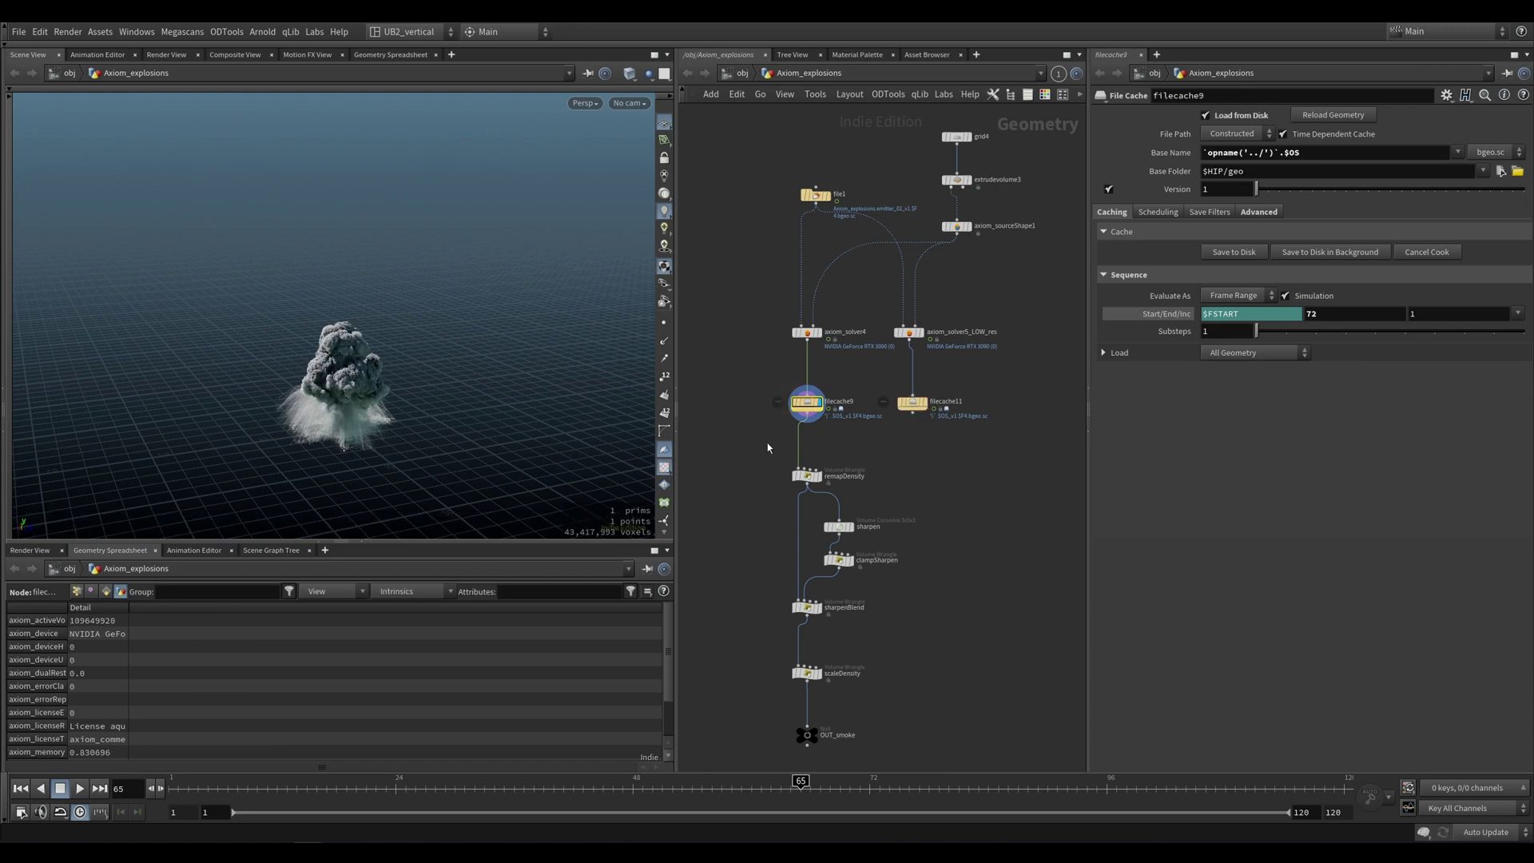
{"action": "key", "text": "r"}
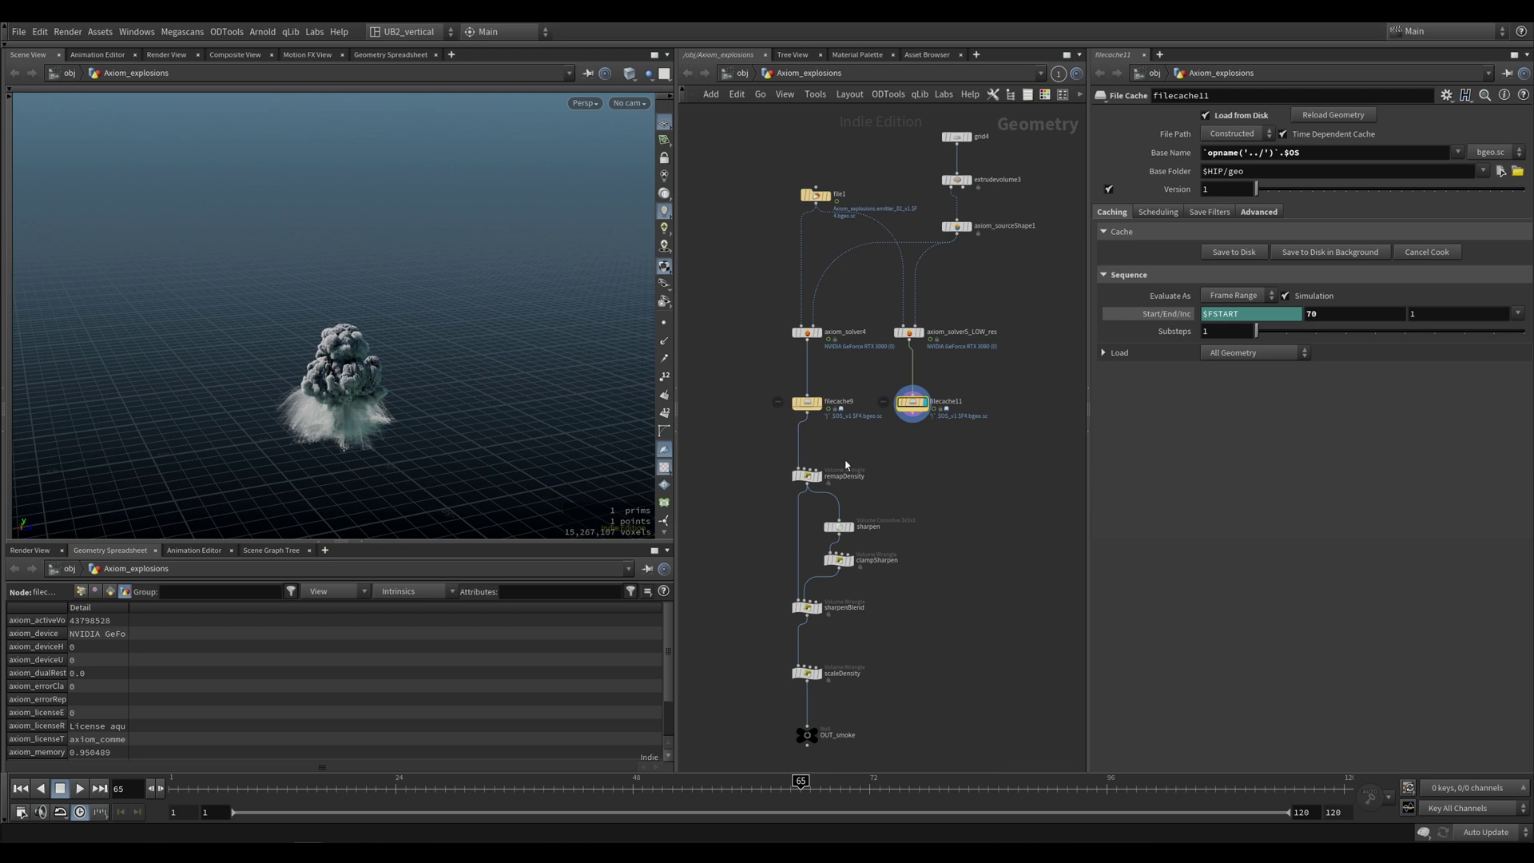
{"action": "key", "text": "r"}
Step: Display filecache9 and examine the high-resolution blast at frame 65 close up
{"action": "left_click", "coordinate": [805, 405]}
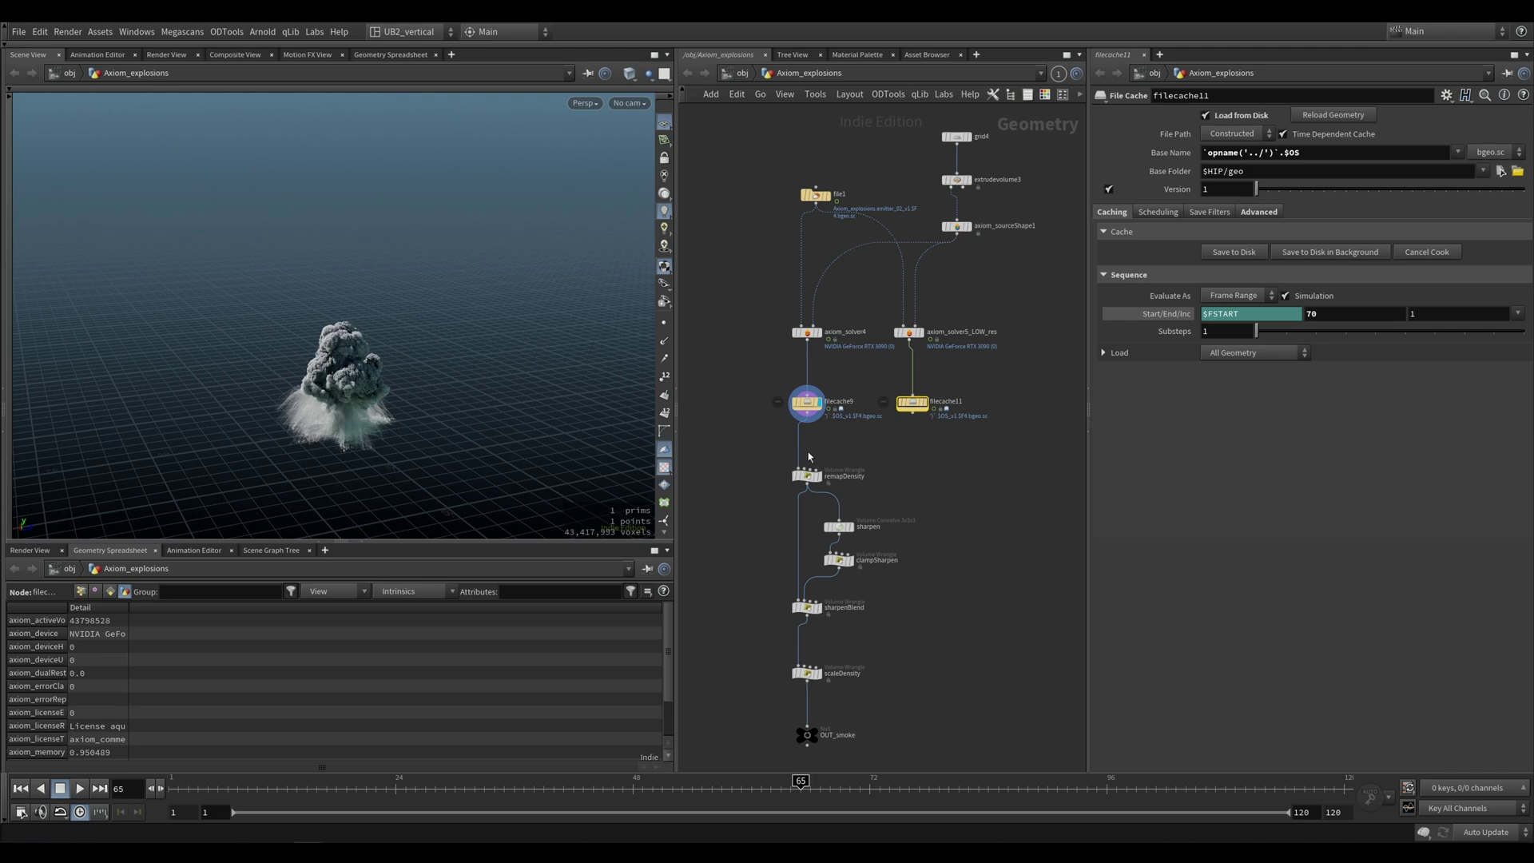
{"action": "right_click_drag", "start_coordinate": [446, 387], "coordinate": [501, 372]}
{"action": "middle_click_drag", "start_coordinate": [501, 371], "coordinate": [496, 396]}
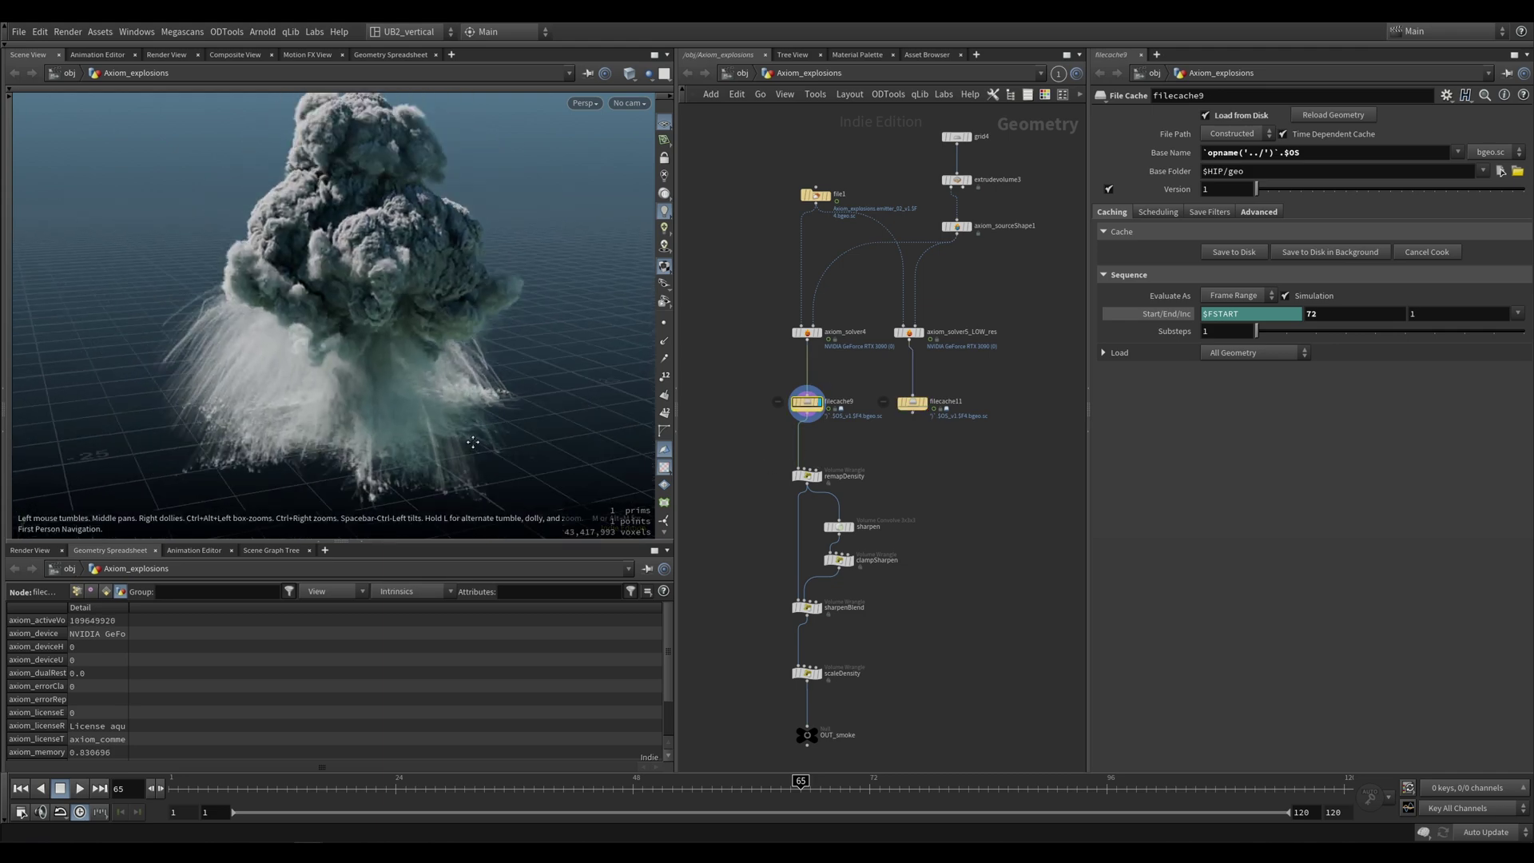
{"action": "left_click_drag", "start_coordinate": [496, 397], "coordinate": [442, 415]}
{"action": "mouse_move", "coordinate": [442, 414]}
{"action": "right_mouse_down"}
{"action": "mouse_move", "coordinate": [395, 405]}
{"action": "mouse_move", "coordinate": [415, 406]}
{"action": "right_mouse_up"}
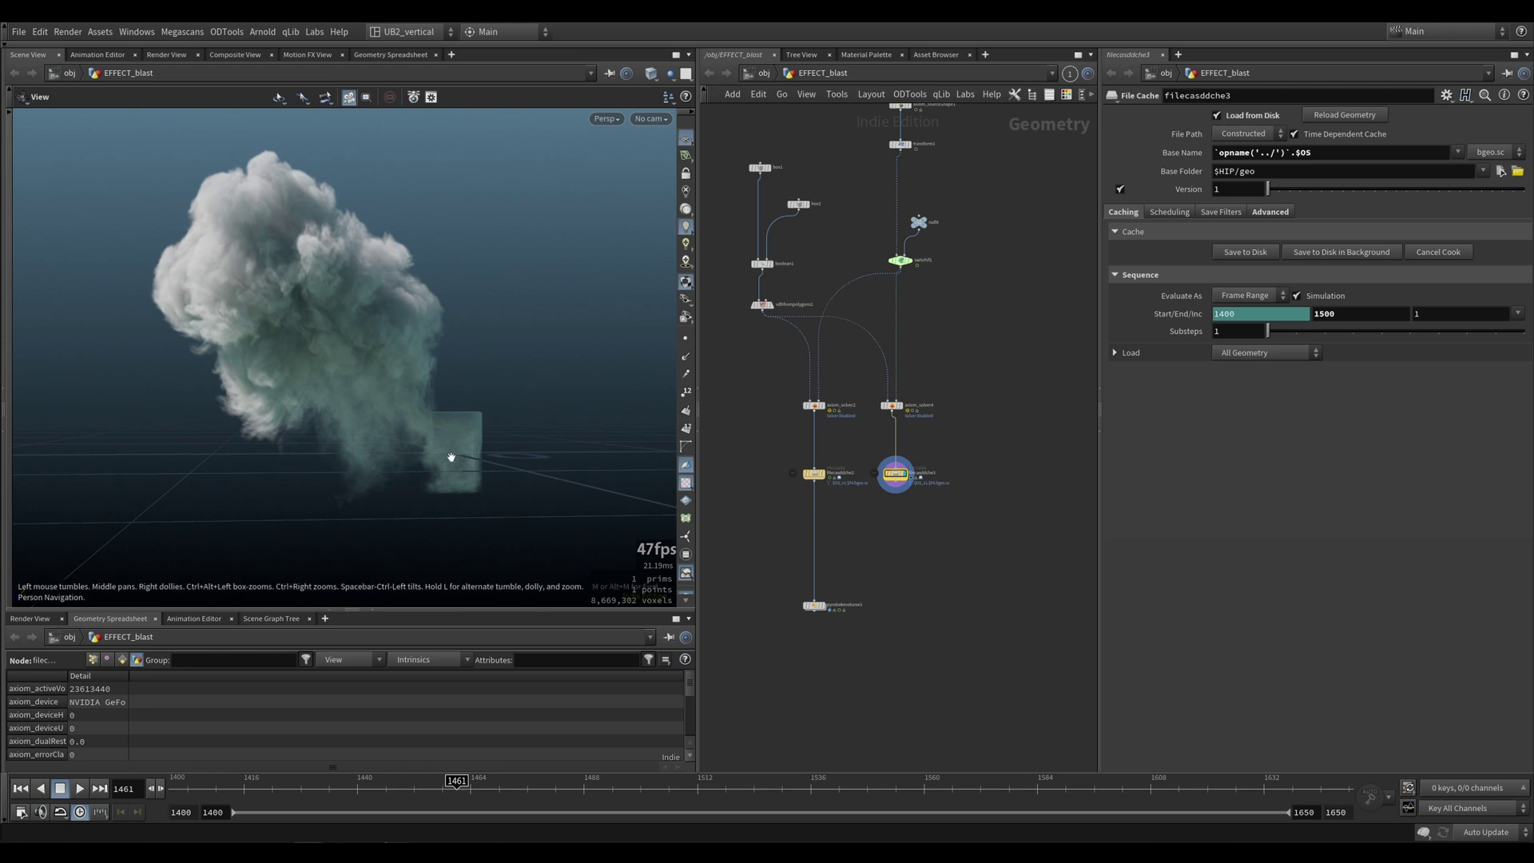
Step: Examine the EFFECT_blast smoke at frame 1461, switching the display from filecasddche3 to filecasddche2 and back
{"action": "left_click_drag", "start_coordinate": [425, 408], "coordinate": [437, 397]}
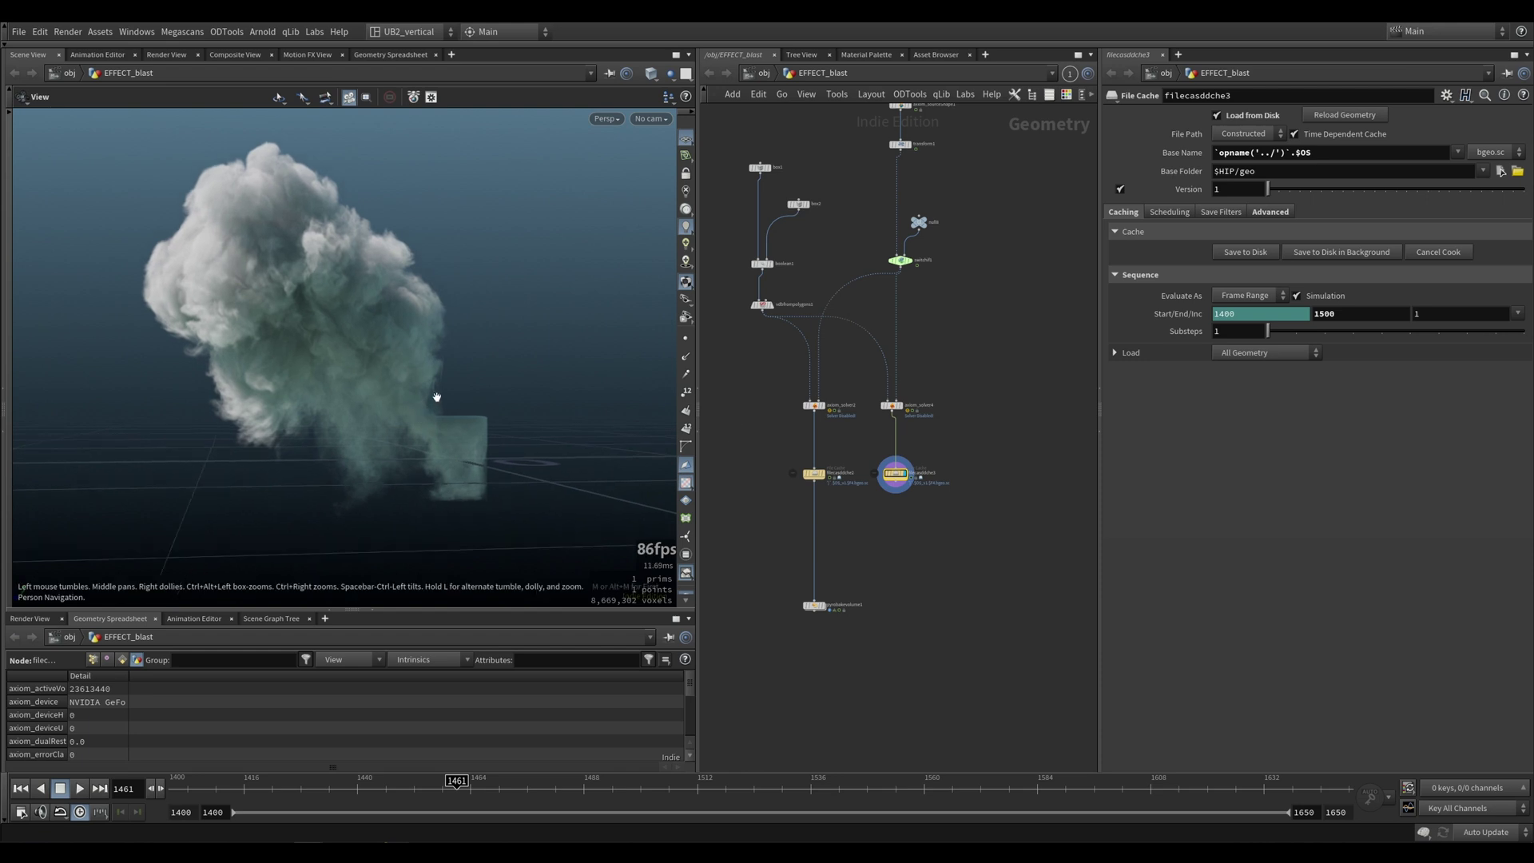
{"action": "scroll", "coordinate": [767, 472], "scroll_direction": "up", "scroll_amount": 3}
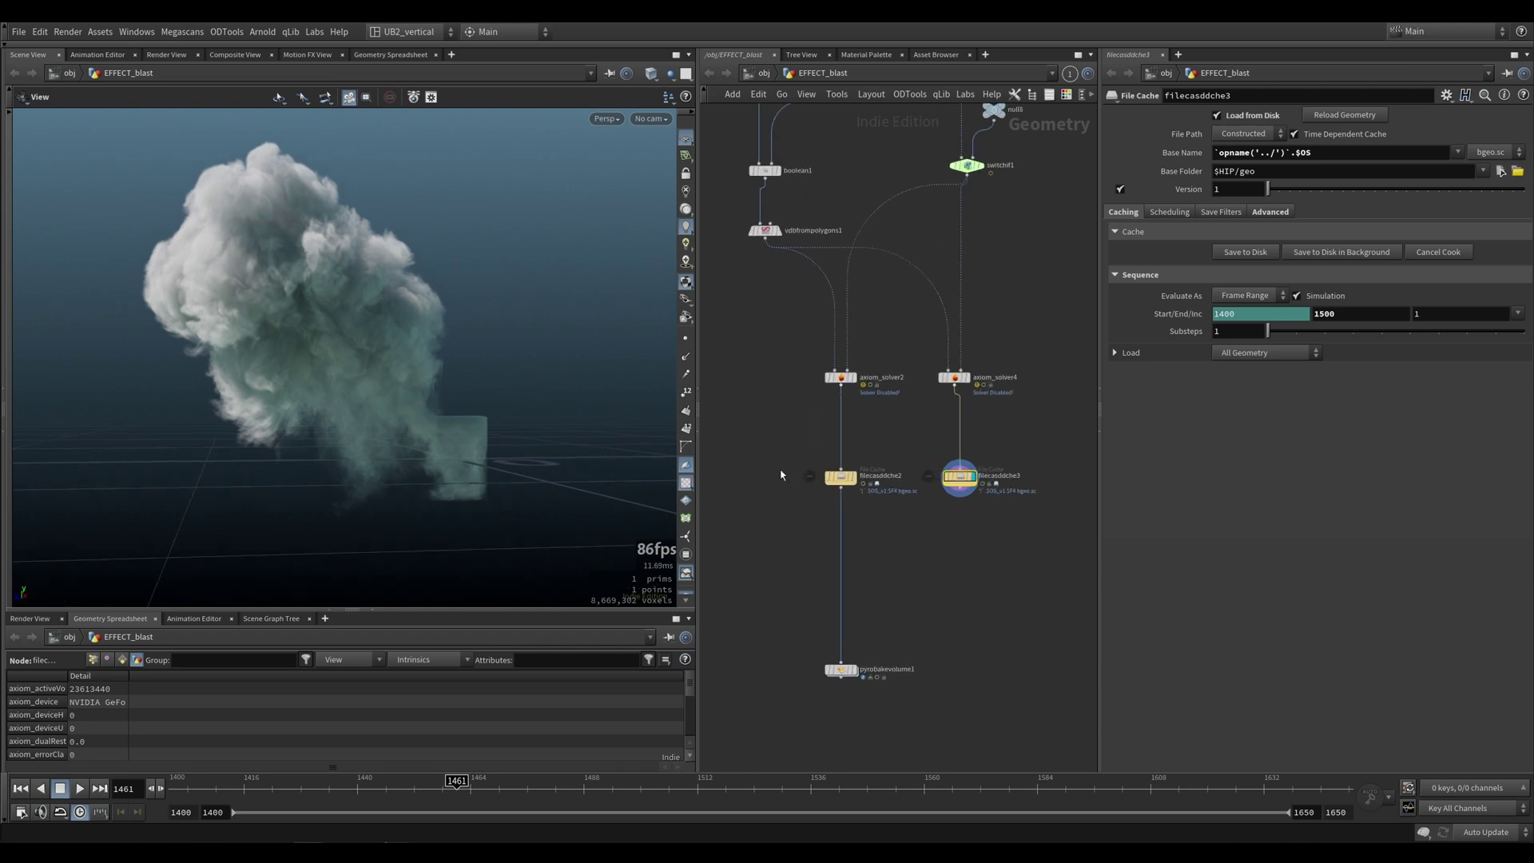
{"action": "left_click", "coordinate": [836, 491]}
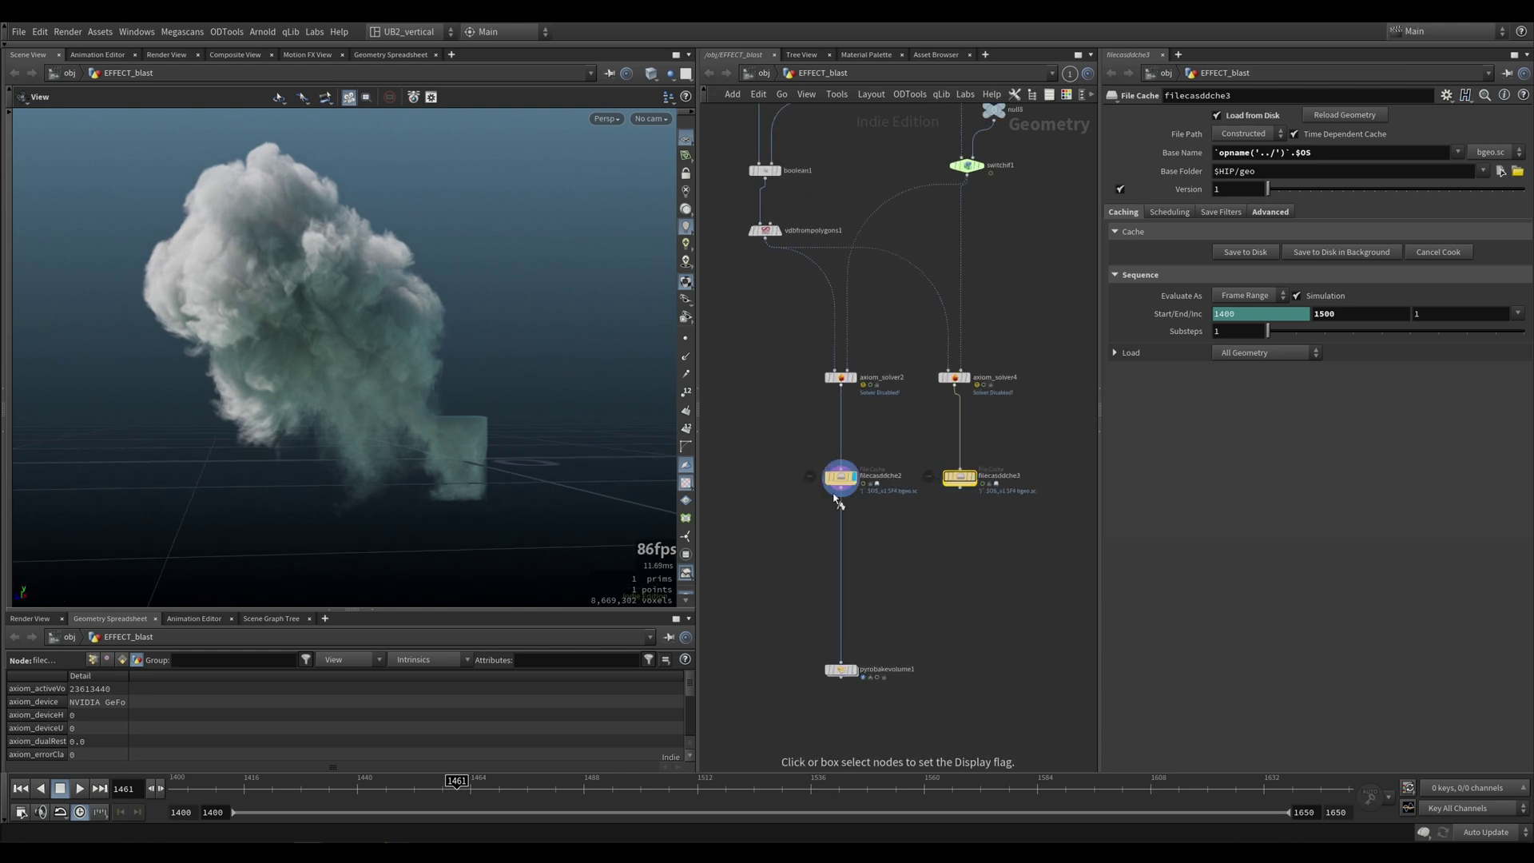
{"action": "left_click", "coordinate": [956, 473]}
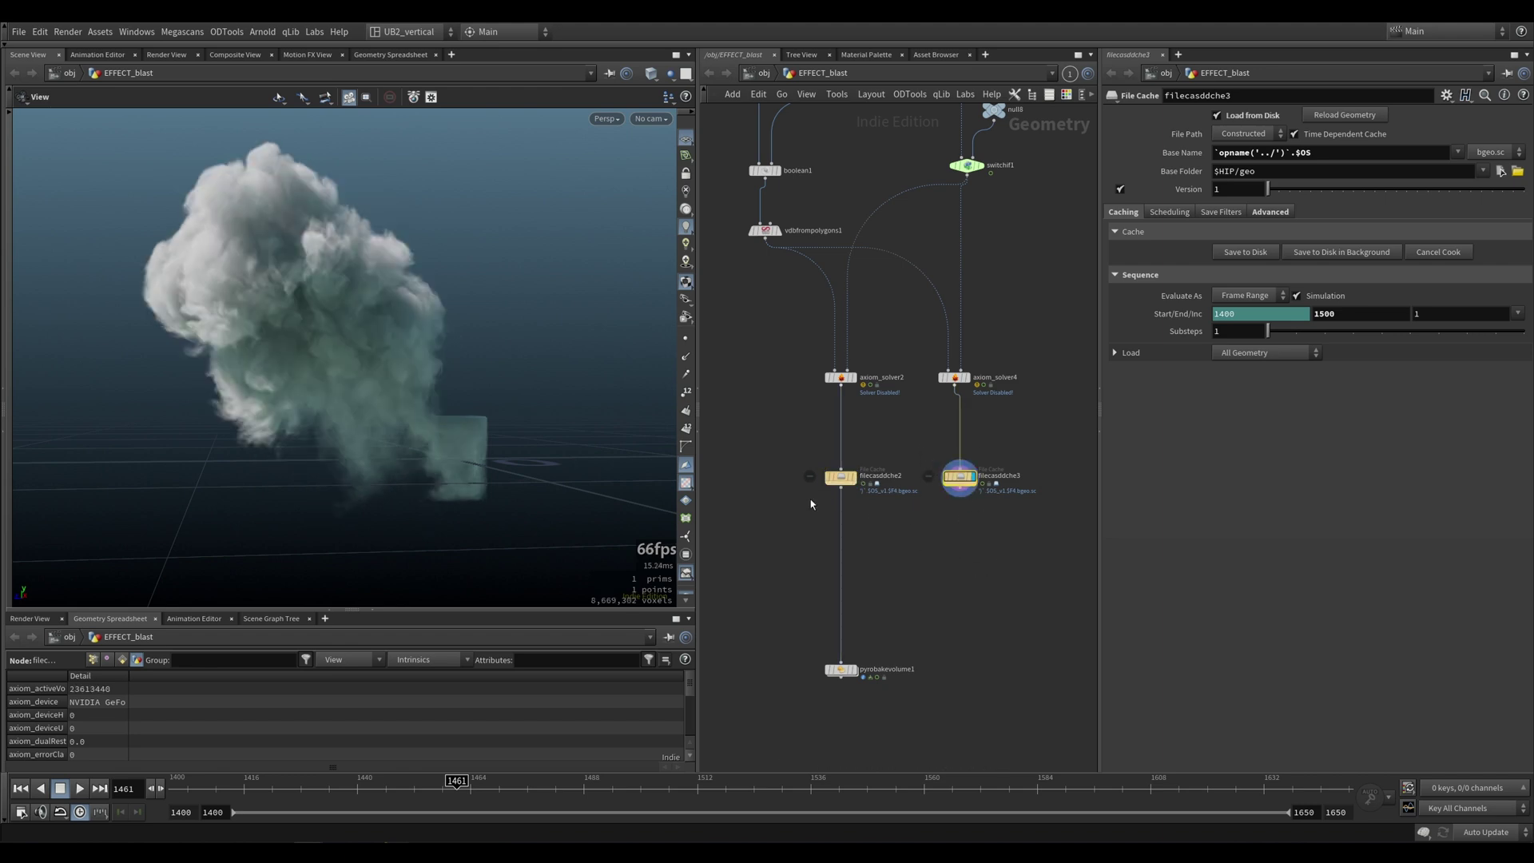
Step: Compare the filecasddche2 and filecasddche3 smoke once more, ending on filecasddche3 viewed from a changed angle
{"action": "left_click_drag", "start_coordinate": [360, 433], "coordinate": [438, 424]}
{"action": "key", "text": "r"}
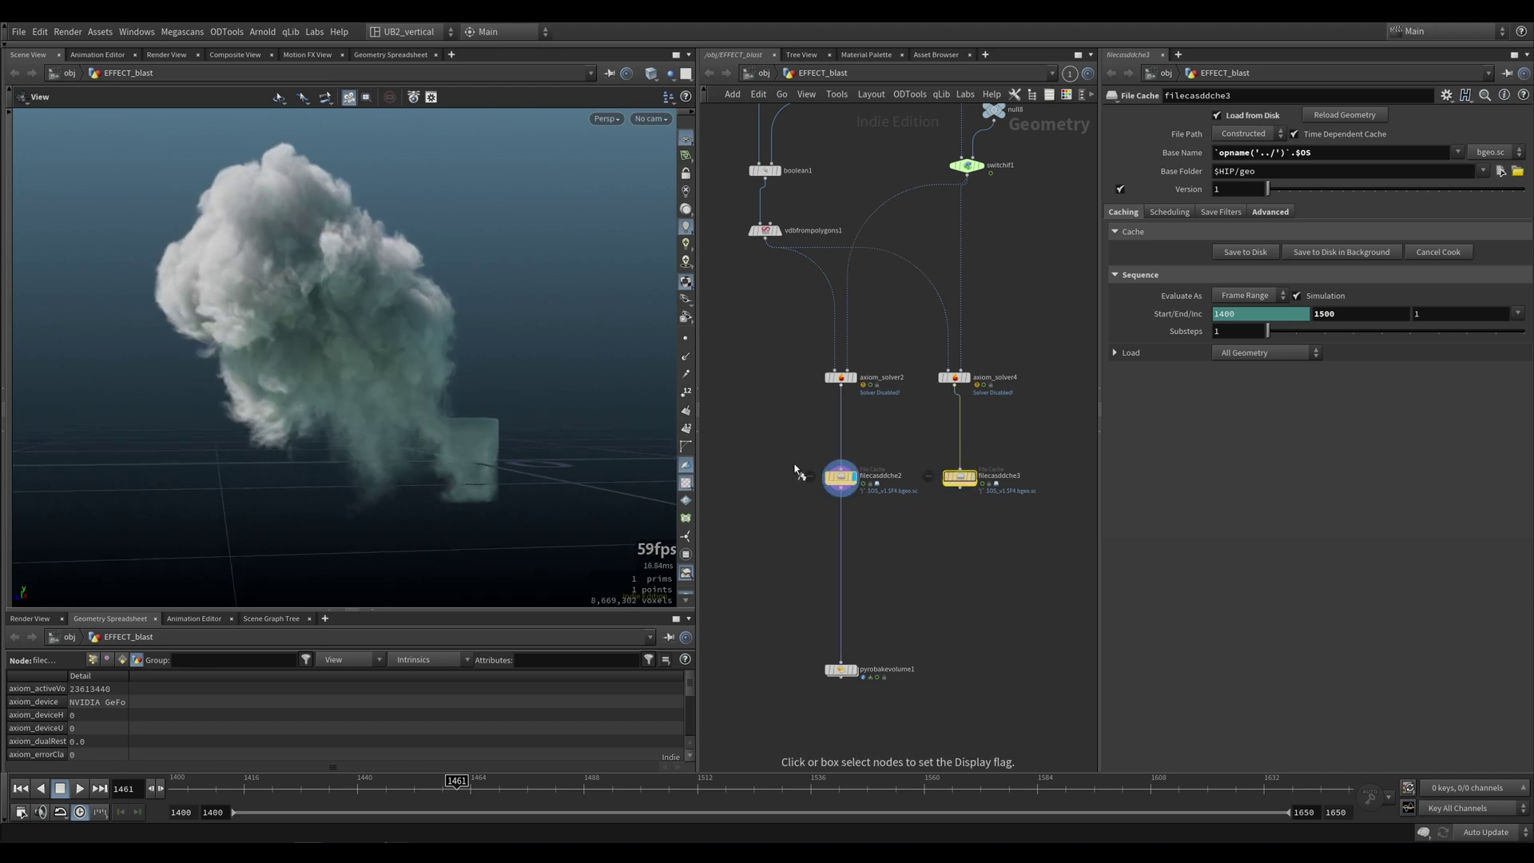
{"action": "left_click", "coordinate": [959, 478]}
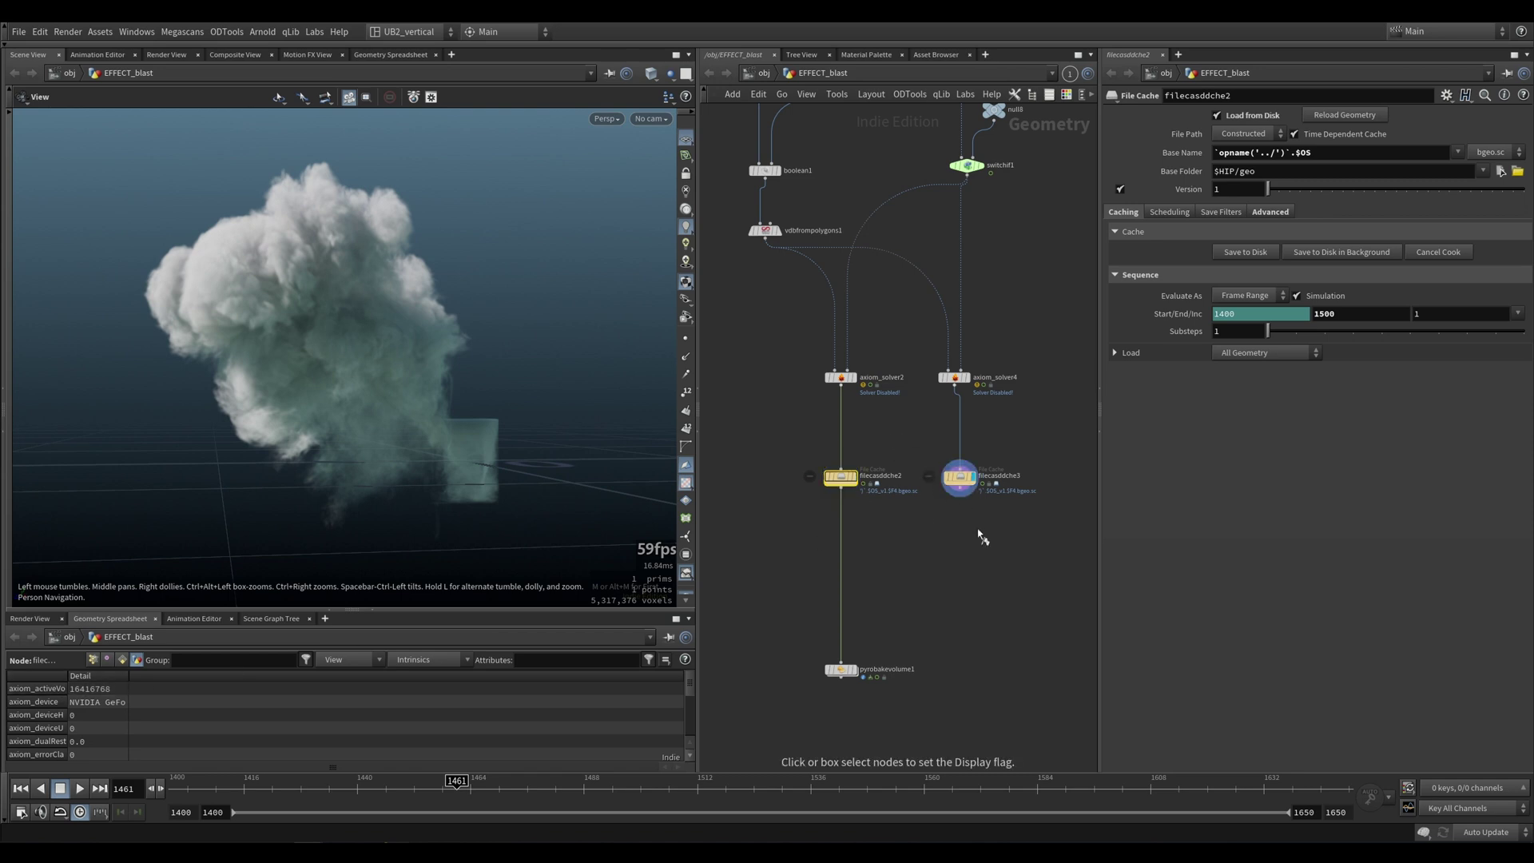
{"action": "left_click", "coordinate": [959, 477]}
{"action": "middle_click_drag", "start_coordinate": [892, 438], "coordinate": [861, 429]}
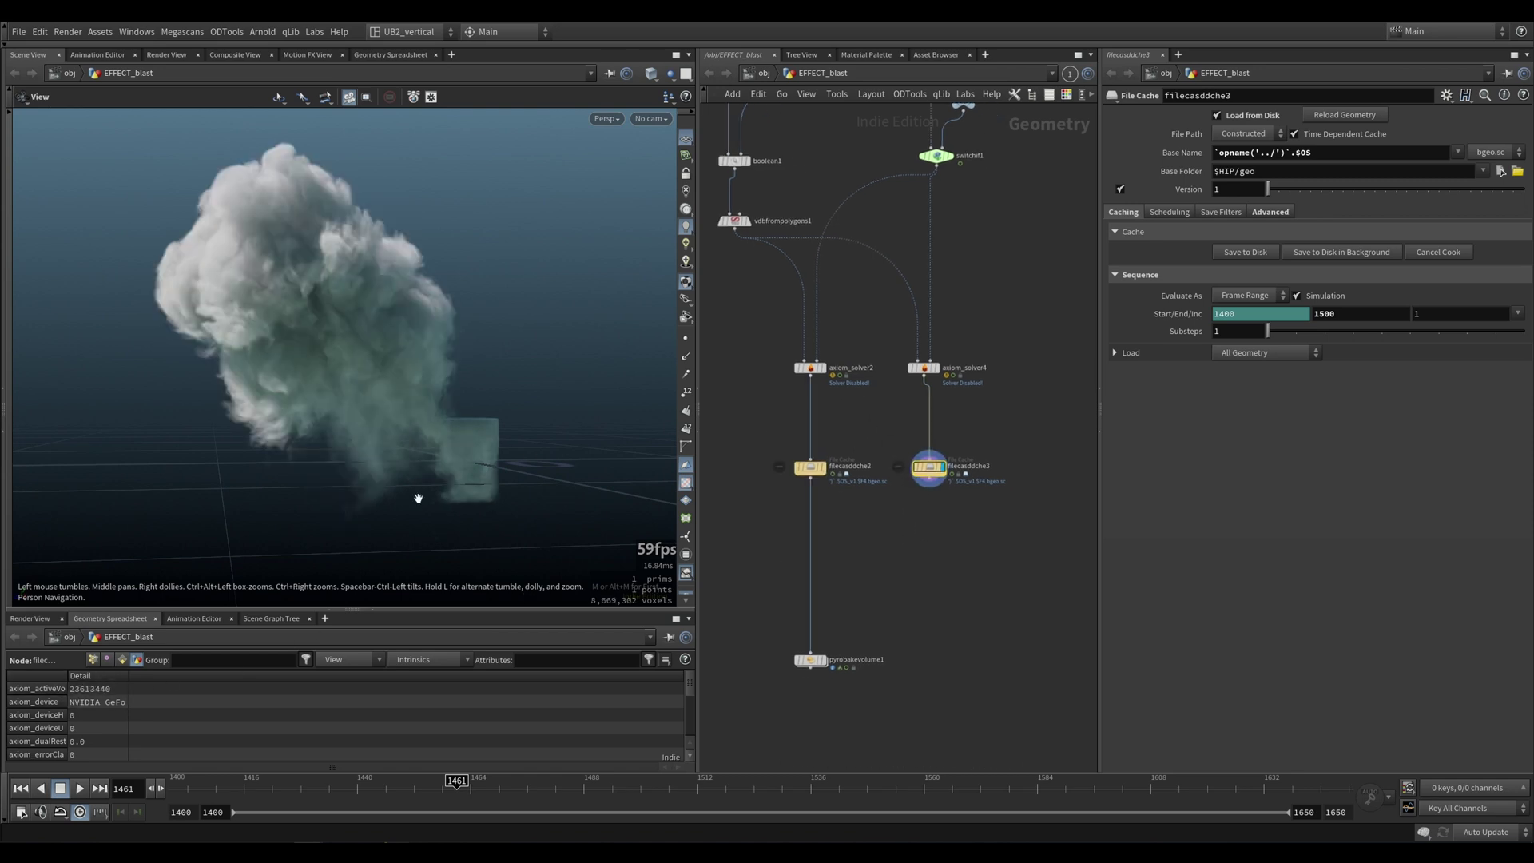
{"action": "left_click_drag", "start_coordinate": [372, 398], "coordinate": [359, 397]}
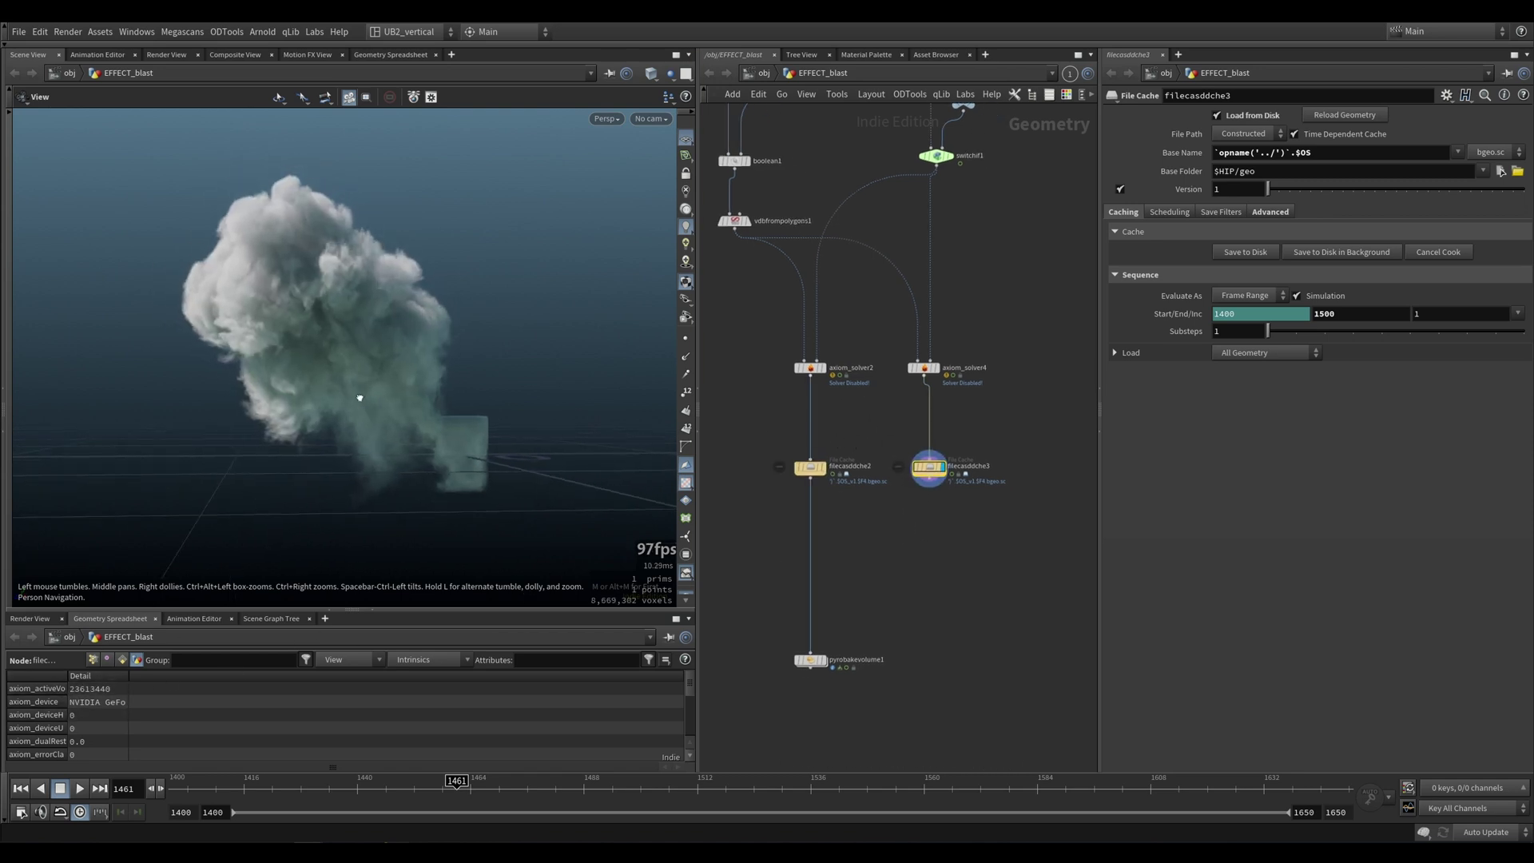
Step: Alternate the display between filecasddche2 and filecasddche3 to compare their smoke at frame 1461, ending on filecasddche2
{"action": "key", "text": "r"}
{"action": "left_click", "coordinate": [855, 443]}
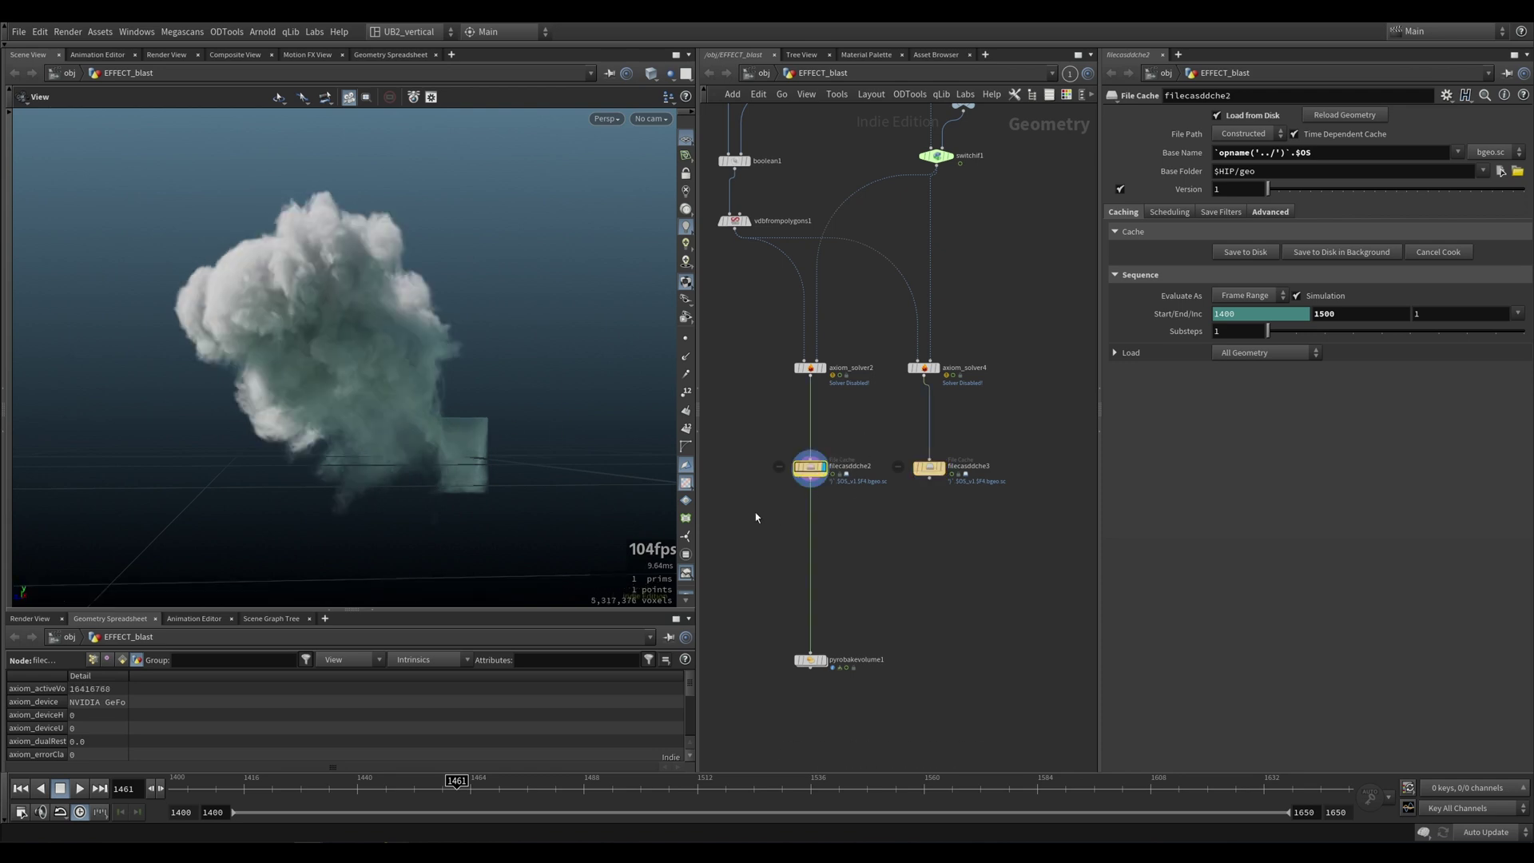
{"action": "key", "text": "r"}
{"action": "left_click", "coordinate": [996, 452]}
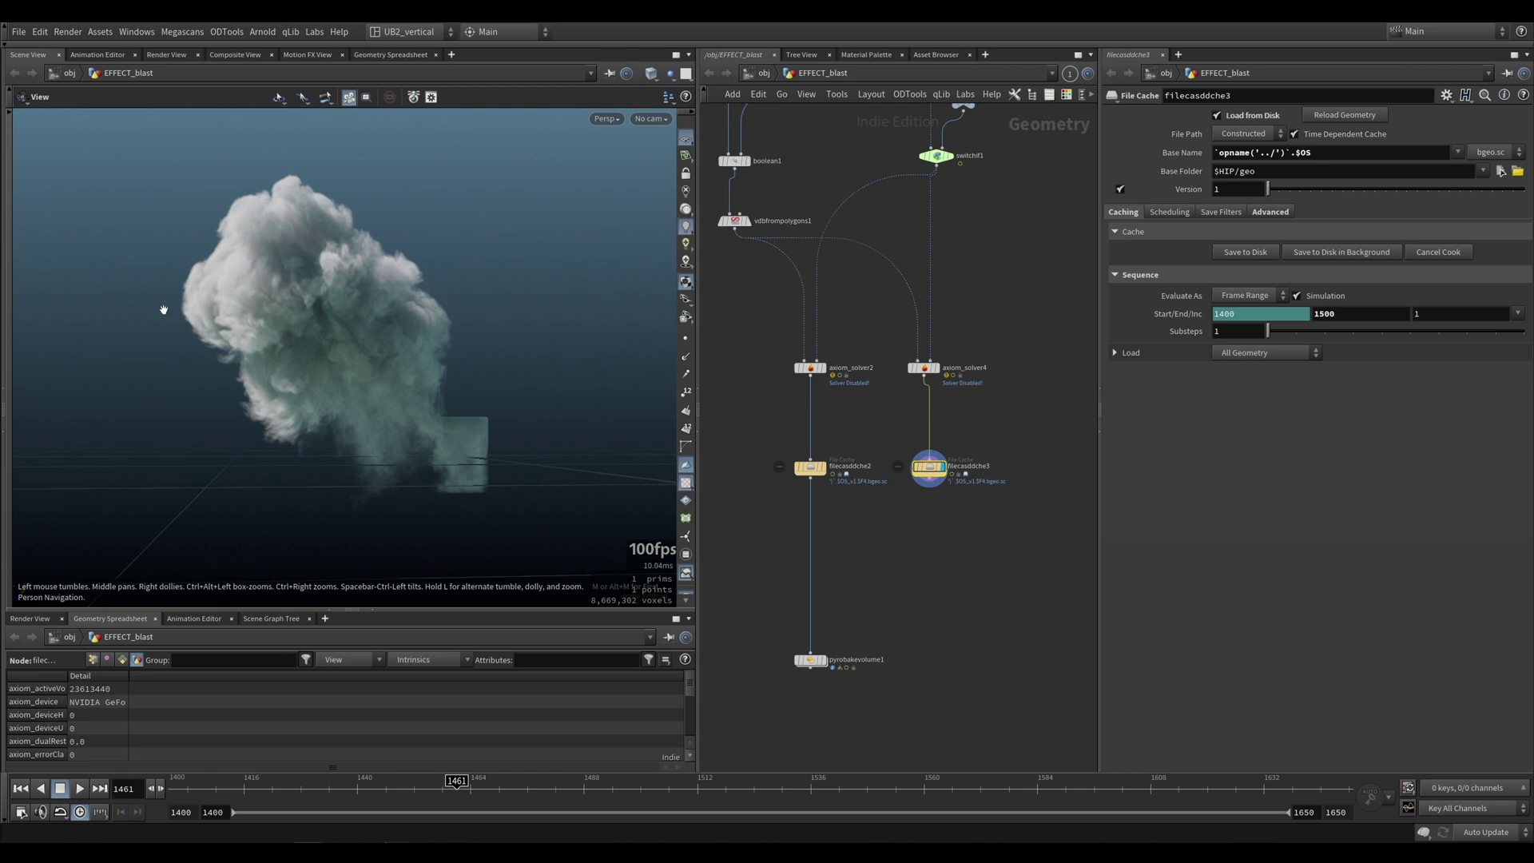
{"action": "left_click", "coordinate": [802, 462]}
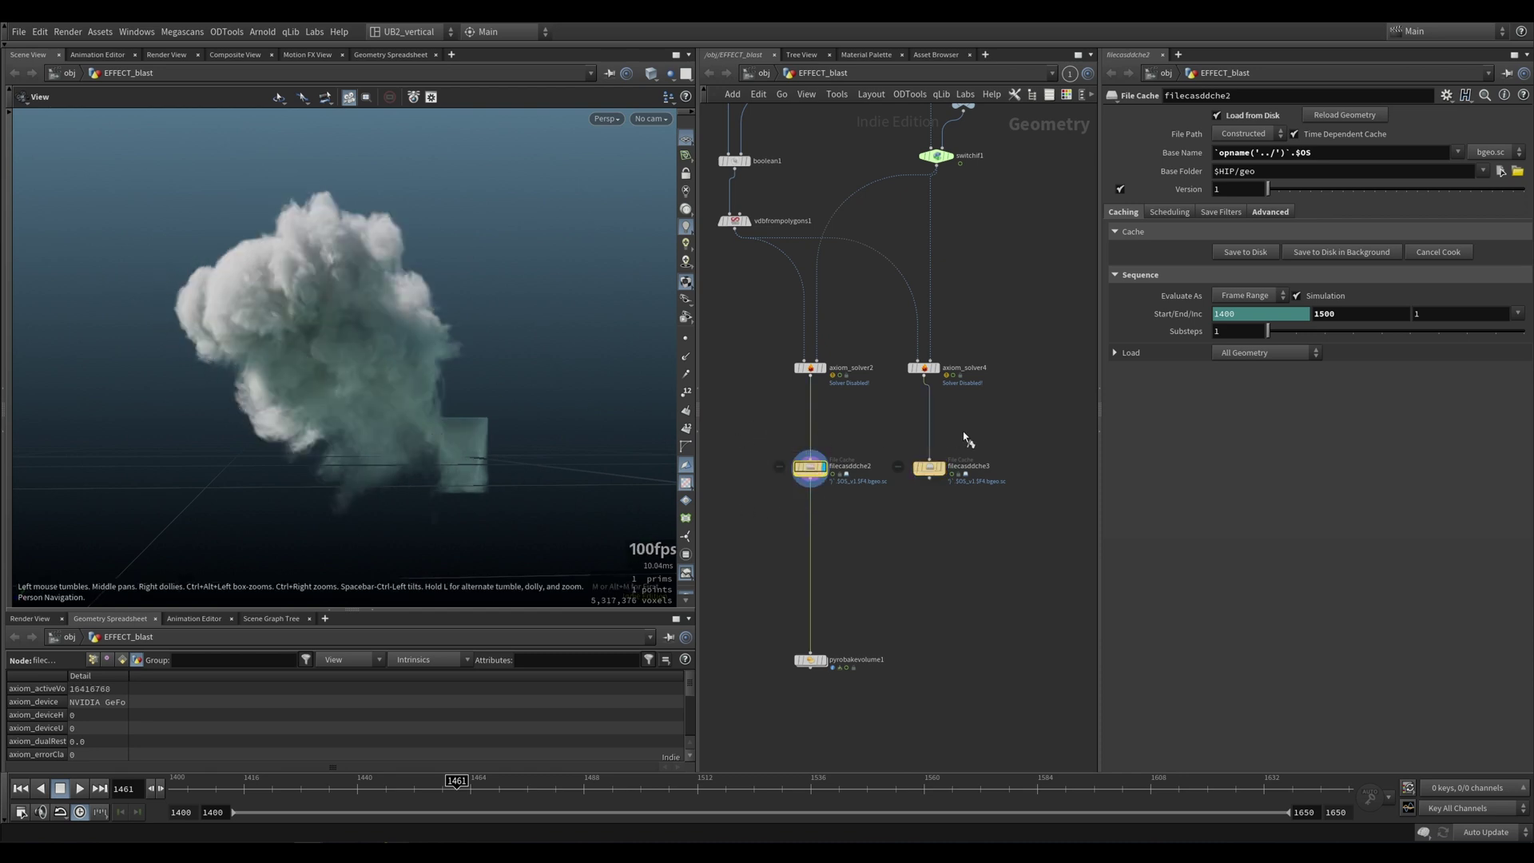
{"action": "left_click", "coordinate": [929, 466]}
{"action": "key", "text": "r"}
{"action": "left_click", "coordinate": [805, 469]}
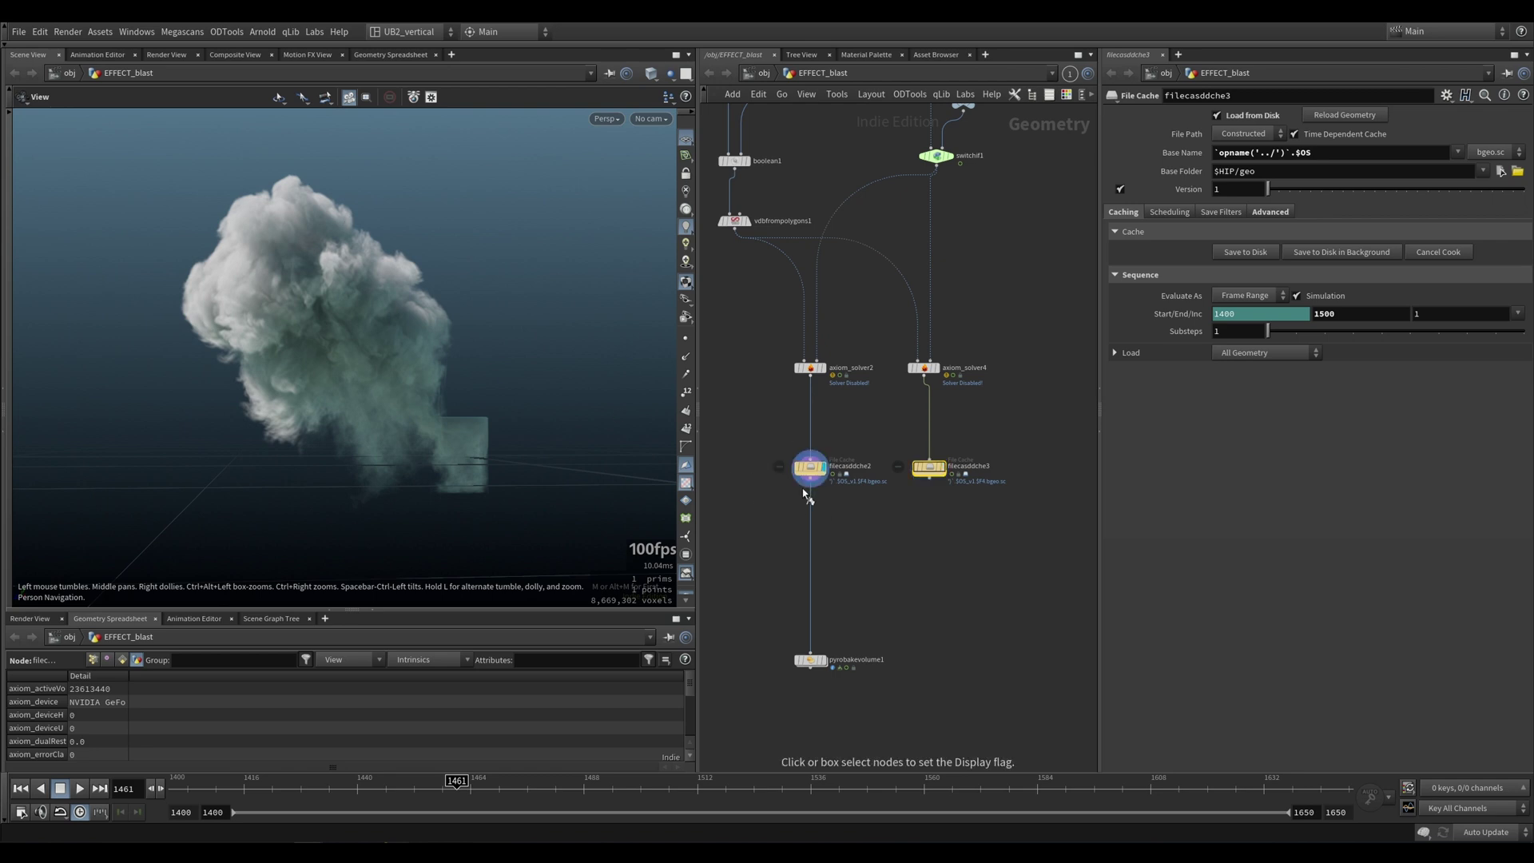
Step: Return to frame 1400 and duplicate axiom_solver4 together with filecasddche3 beside the originals
{"action": "middle_click_drag", "start_coordinate": [993, 413], "coordinate": [917, 429]}
{"action": "key", "text": "ctrl+Up"}
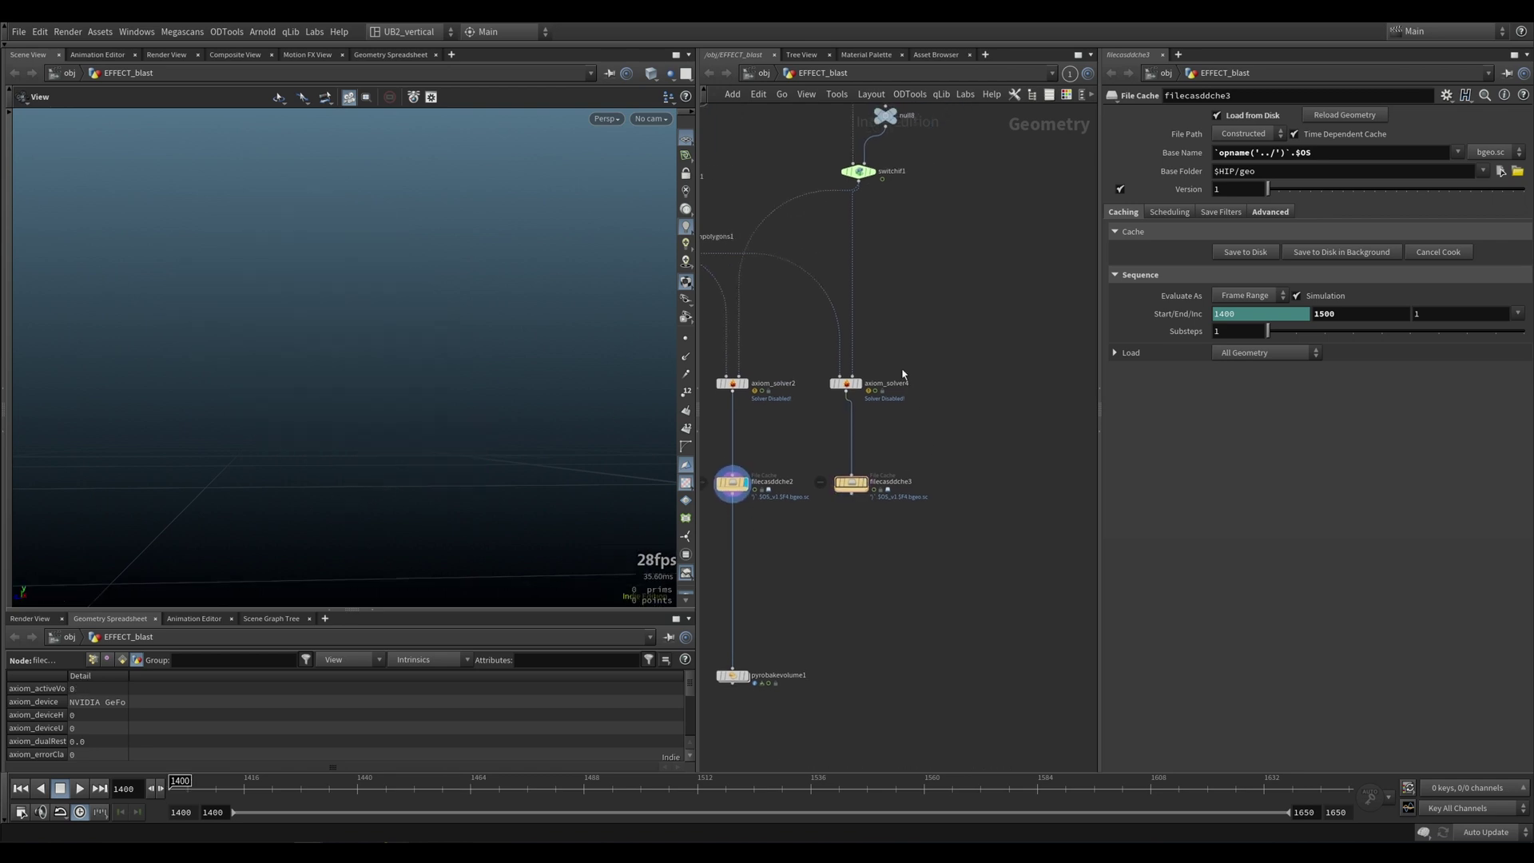
{"action": "left_click", "coordinate": [848, 384], "text": "shift"}
{"action": "left_click_drag", "start_coordinate": [851, 387], "coordinate": [949, 386], "text": "alt"}
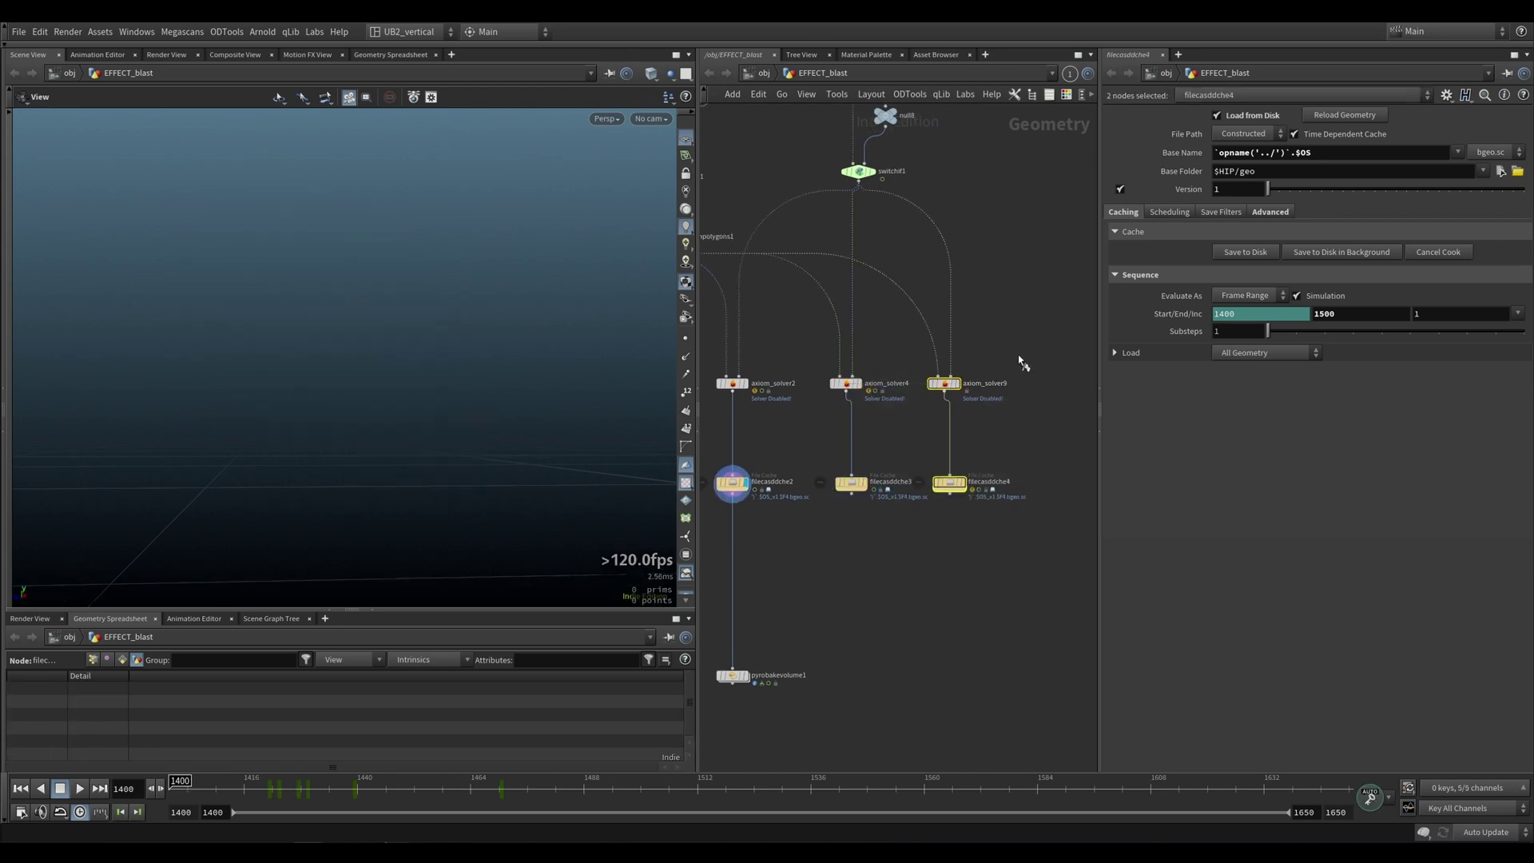
Step: Set the Division Size of the duplicated Axiom solver to 0.08
{"action": "left_click", "coordinate": [956, 384]}
{"action": "left_click", "coordinate": [1127, 136]}
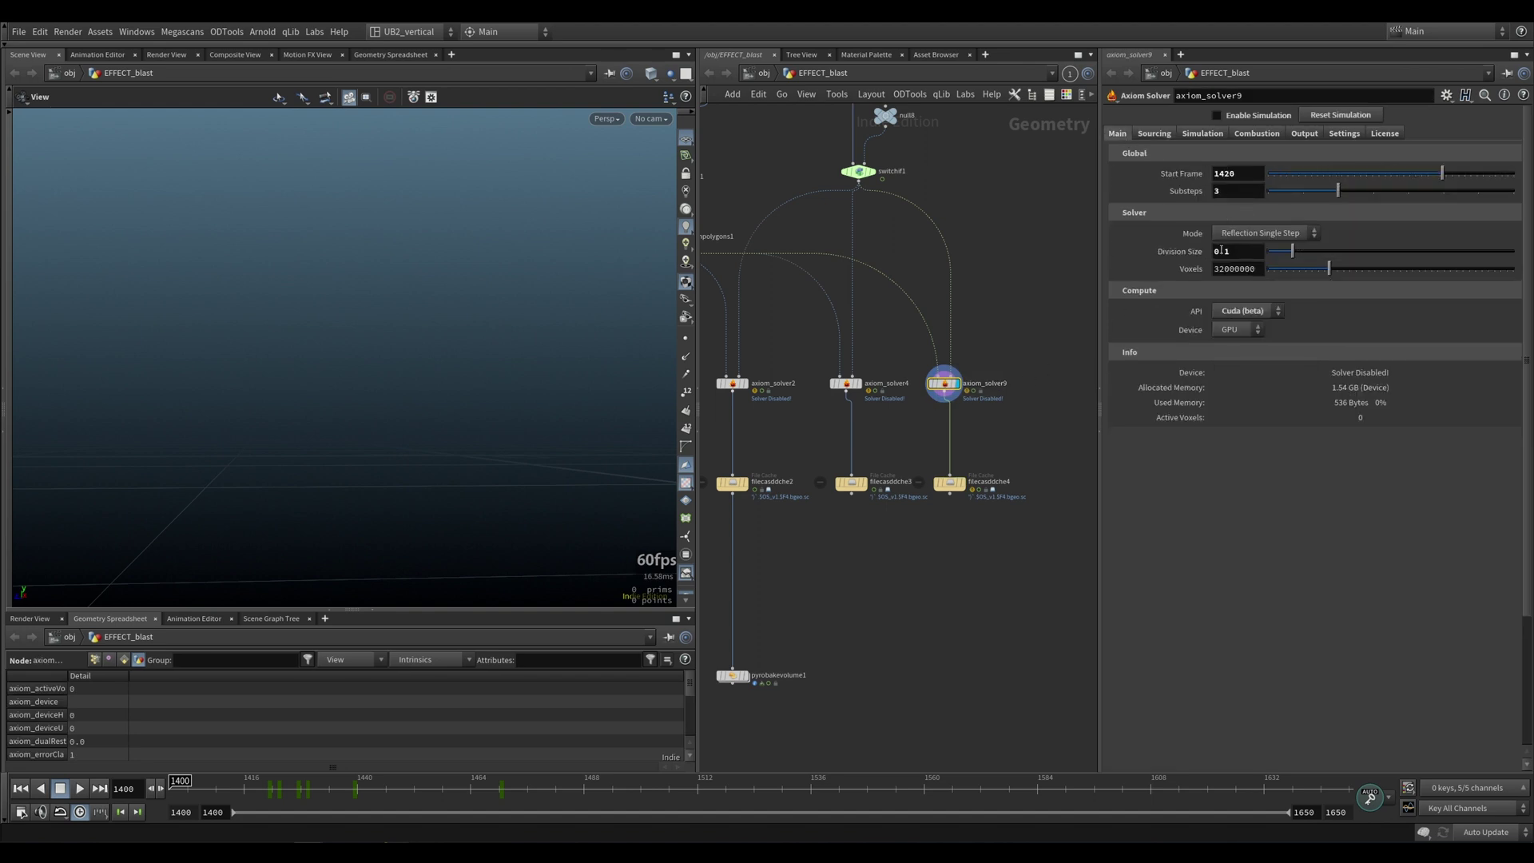
{"action": "type", "text": "08"}
{"action": "key", "text": "Return"}
Step: Select filecasddche4 below the duplicated solver, dismiss the callback error and scrub the timeline to frame 1458
{"action": "left_click", "coordinate": [951, 483]}
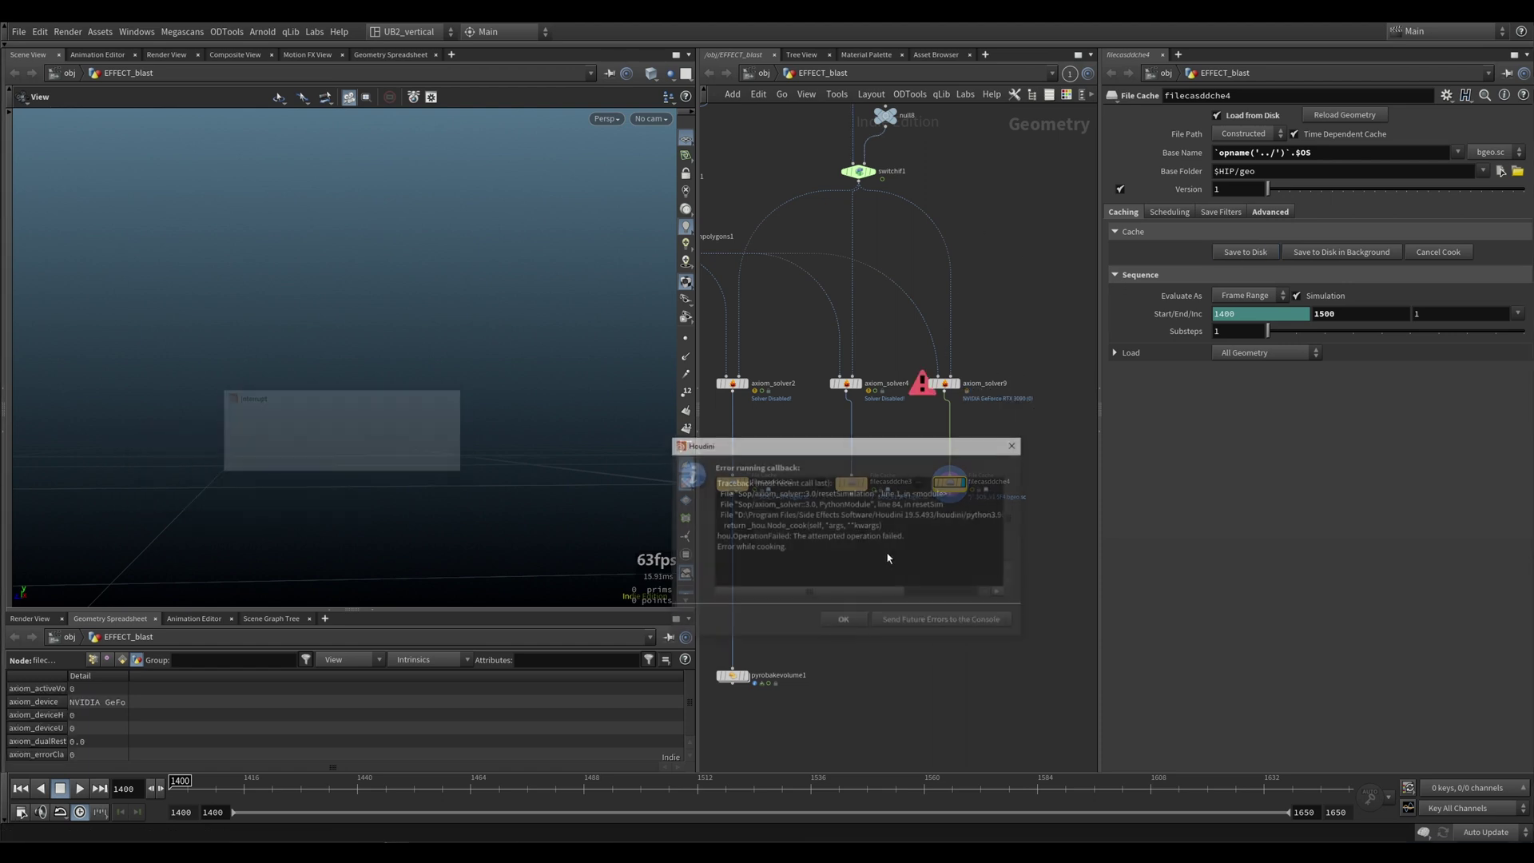
{"action": "left_click", "coordinate": [928, 621]}
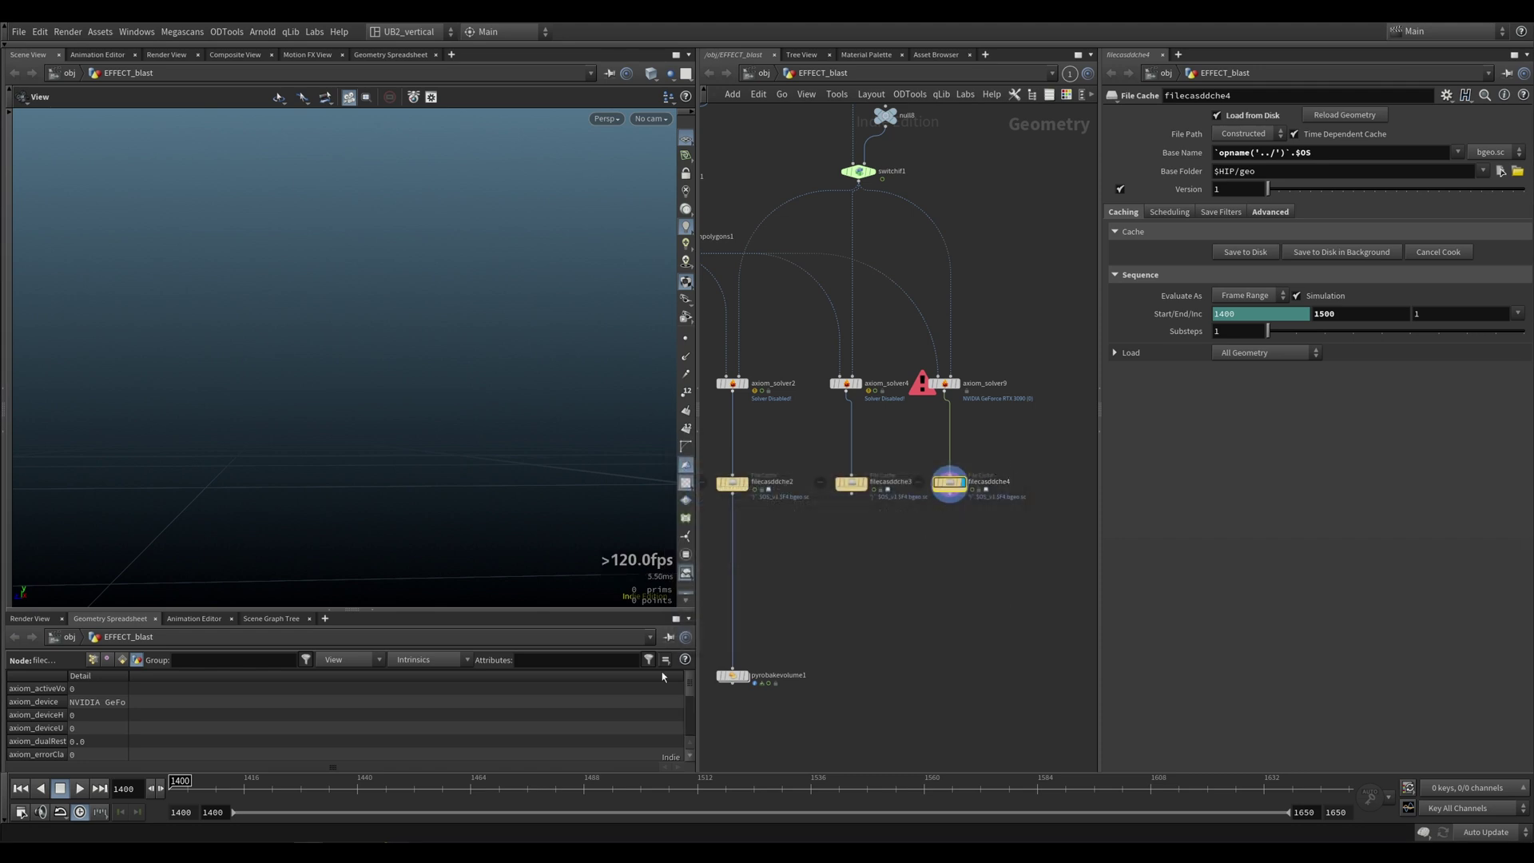
{"action": "left_click", "coordinate": [365, 786]}
{"action": "mouse_move", "coordinate": [452, 793]}
{"action": "left_mouse_down"}
{"action": "mouse_move", "coordinate": [476, 792]}
{"action": "mouse_move", "coordinate": [442, 797]}
{"action": "left_mouse_up"}
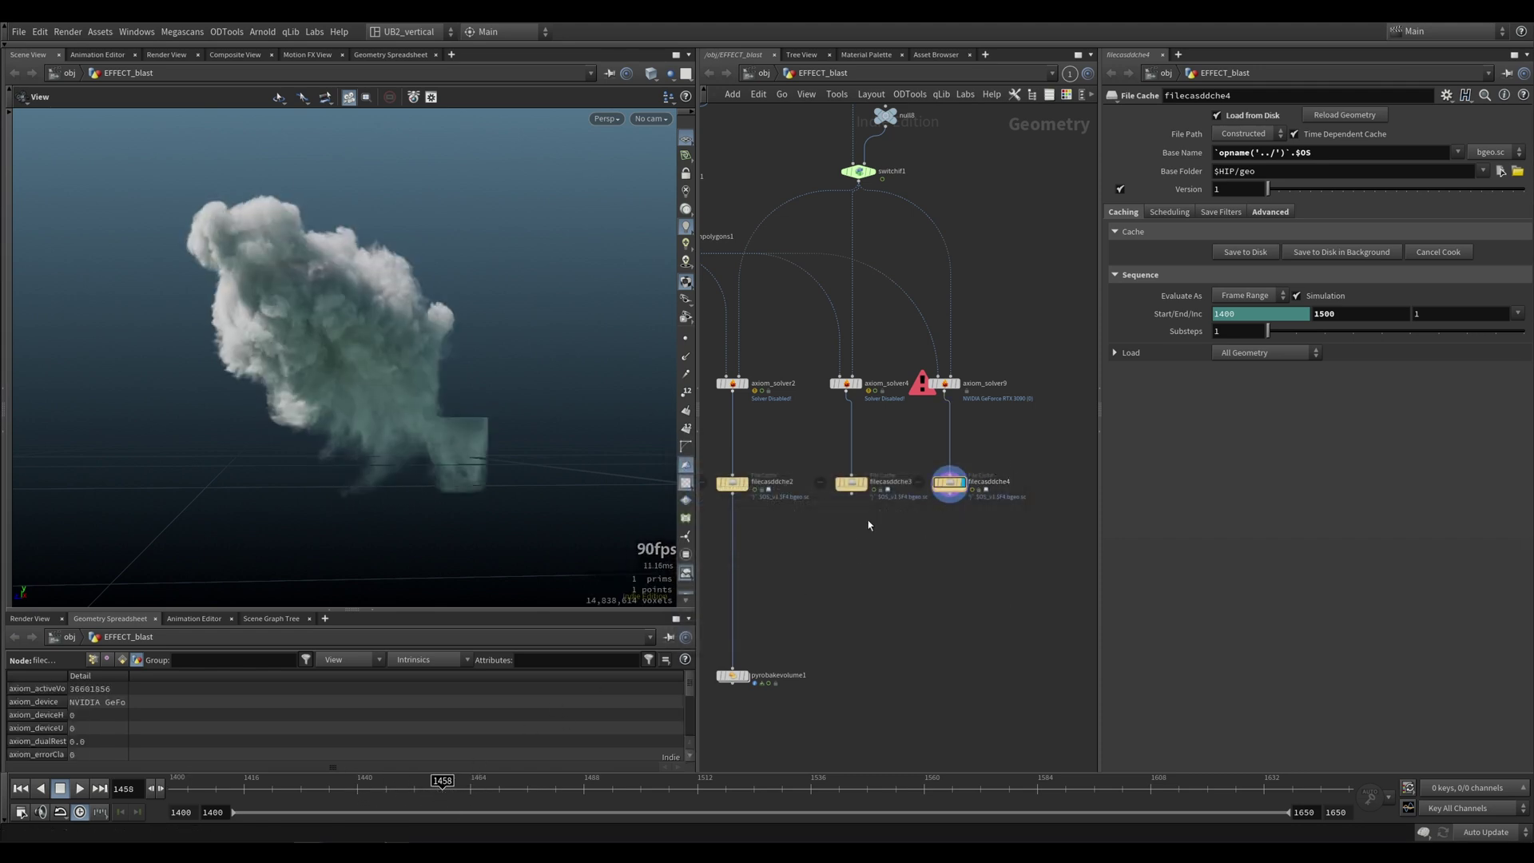
Step: Compare filecasddche3, filecasddche2 and filecasddche4 at frame 1458, ending on filecasddche4 viewed from a changed angle
{"action": "key", "text": "r"}
{"action": "left_click", "coordinate": [861, 483]}
{"action": "middle_click_drag", "start_coordinate": [795, 548], "coordinate": [806, 549]}
{"action": "left_click", "coordinate": [752, 483]}
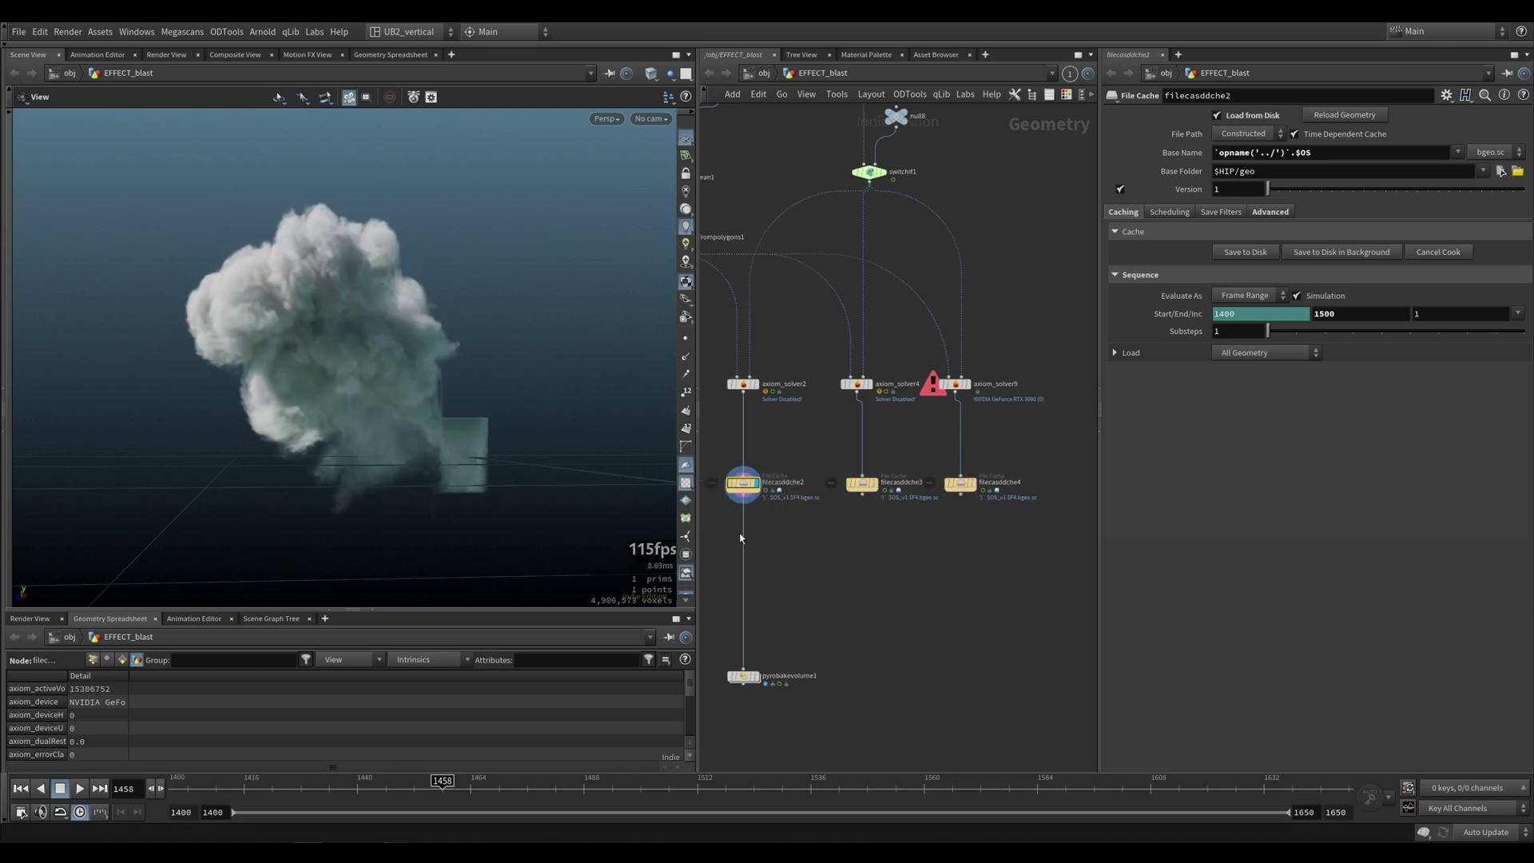
{"action": "left_click", "coordinate": [863, 484]}
{"action": "middle_click_drag", "start_coordinate": [982, 501], "coordinate": [920, 478]}
{"action": "key", "text": "r"}
{"action": "left_click", "coordinate": [905, 462]}
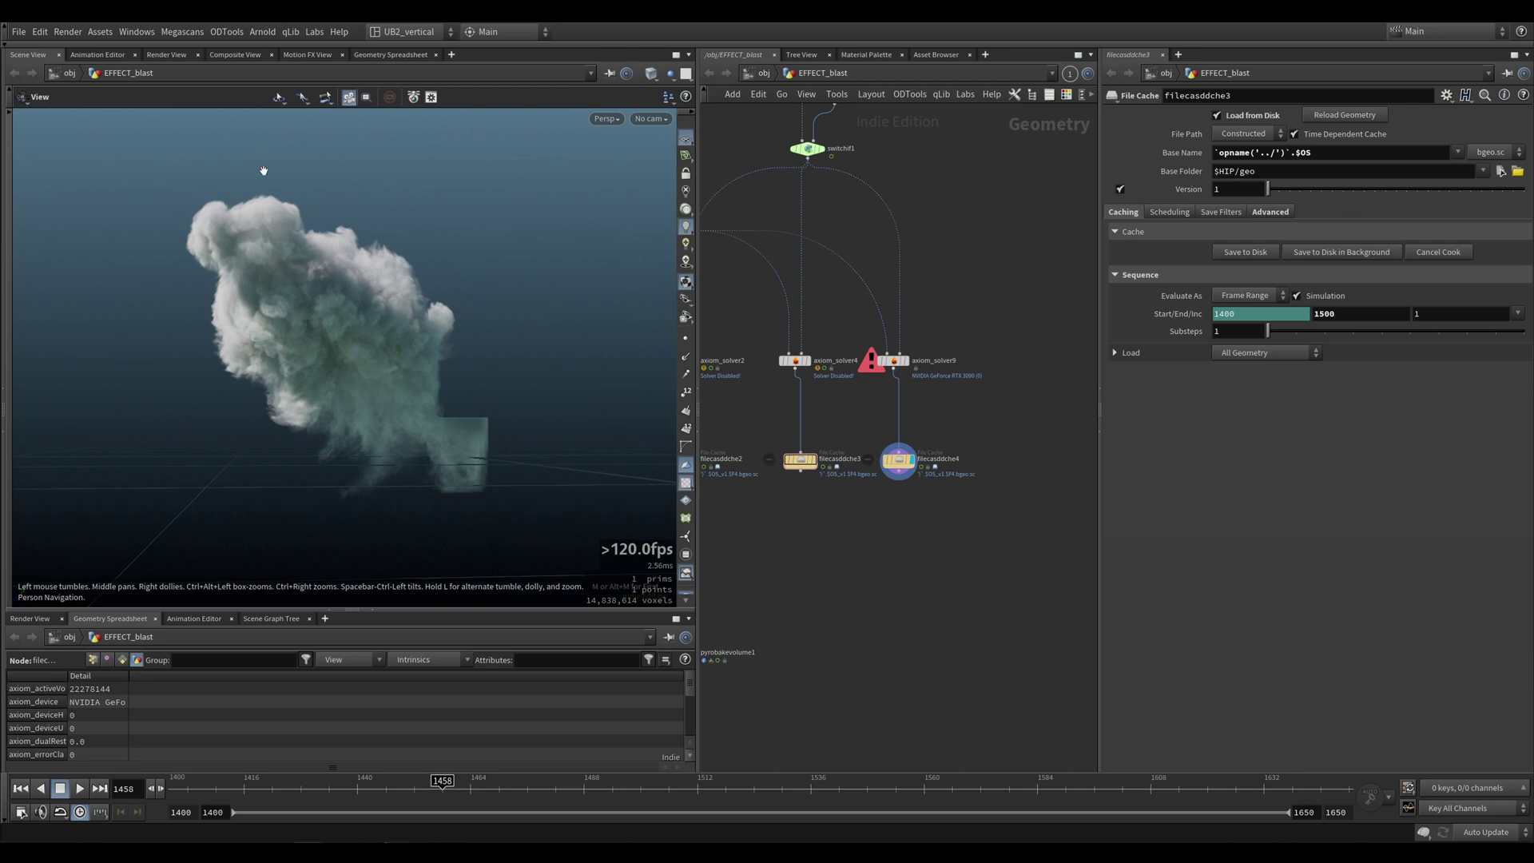
{"action": "left_click_drag", "start_coordinate": [293, 300], "coordinate": [289, 315]}
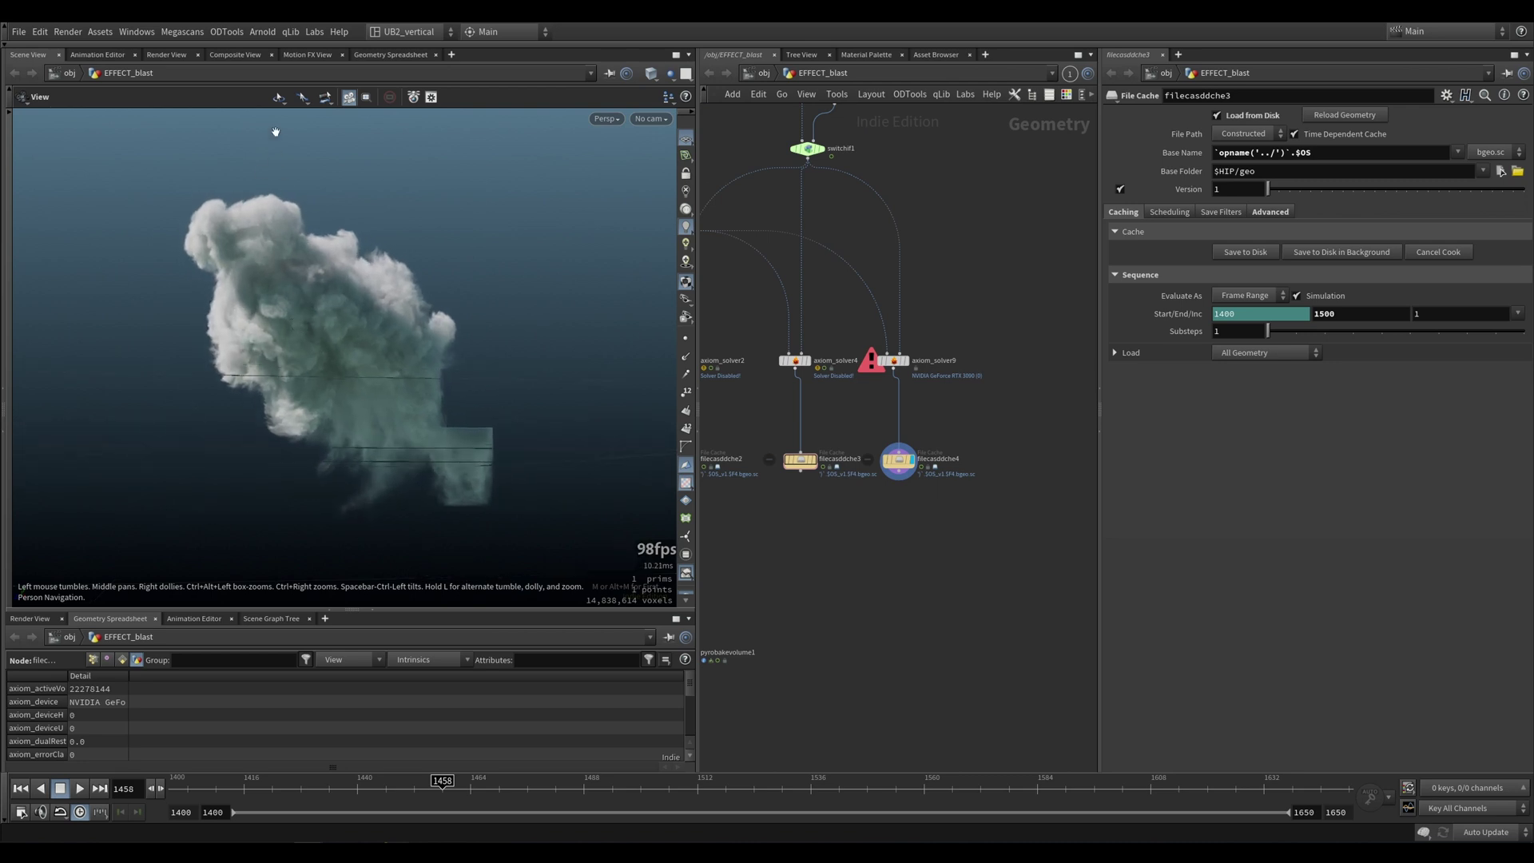
{"action": "left_click_drag", "start_coordinate": [316, 245], "coordinate": [487, 414]}
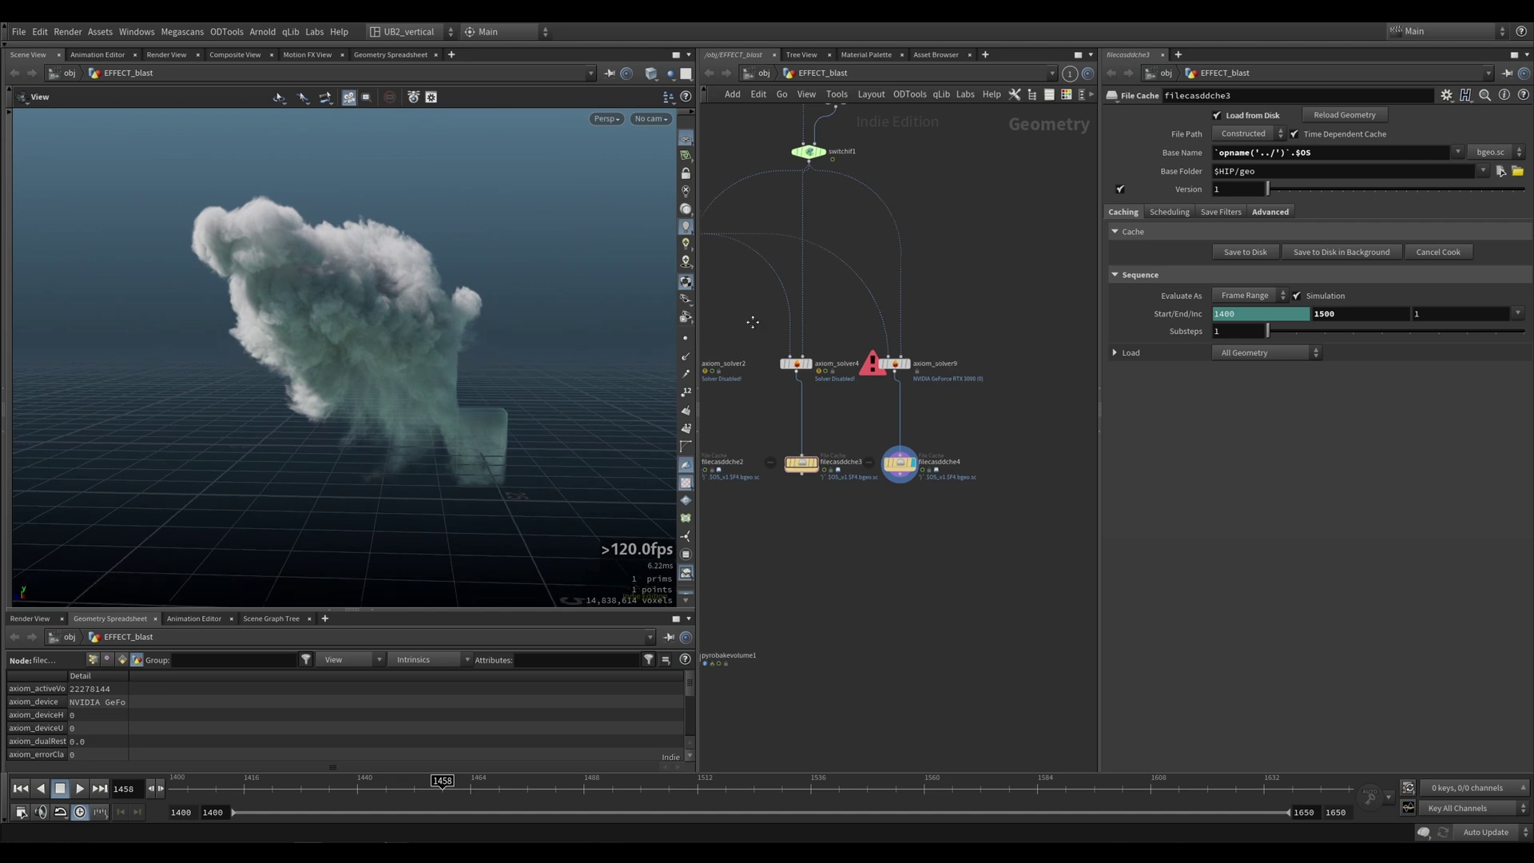
Step: Display axiom_solver2 and play its live simulation from frame 1400, stopping at frame 1439
{"action": "middle_click_drag", "start_coordinate": [753, 322], "coordinate": [803, 447]}
{"action": "middle_click_drag", "start_coordinate": [794, 517], "coordinate": [840, 492]}
{"action": "key", "text": "ctrl+Up"}
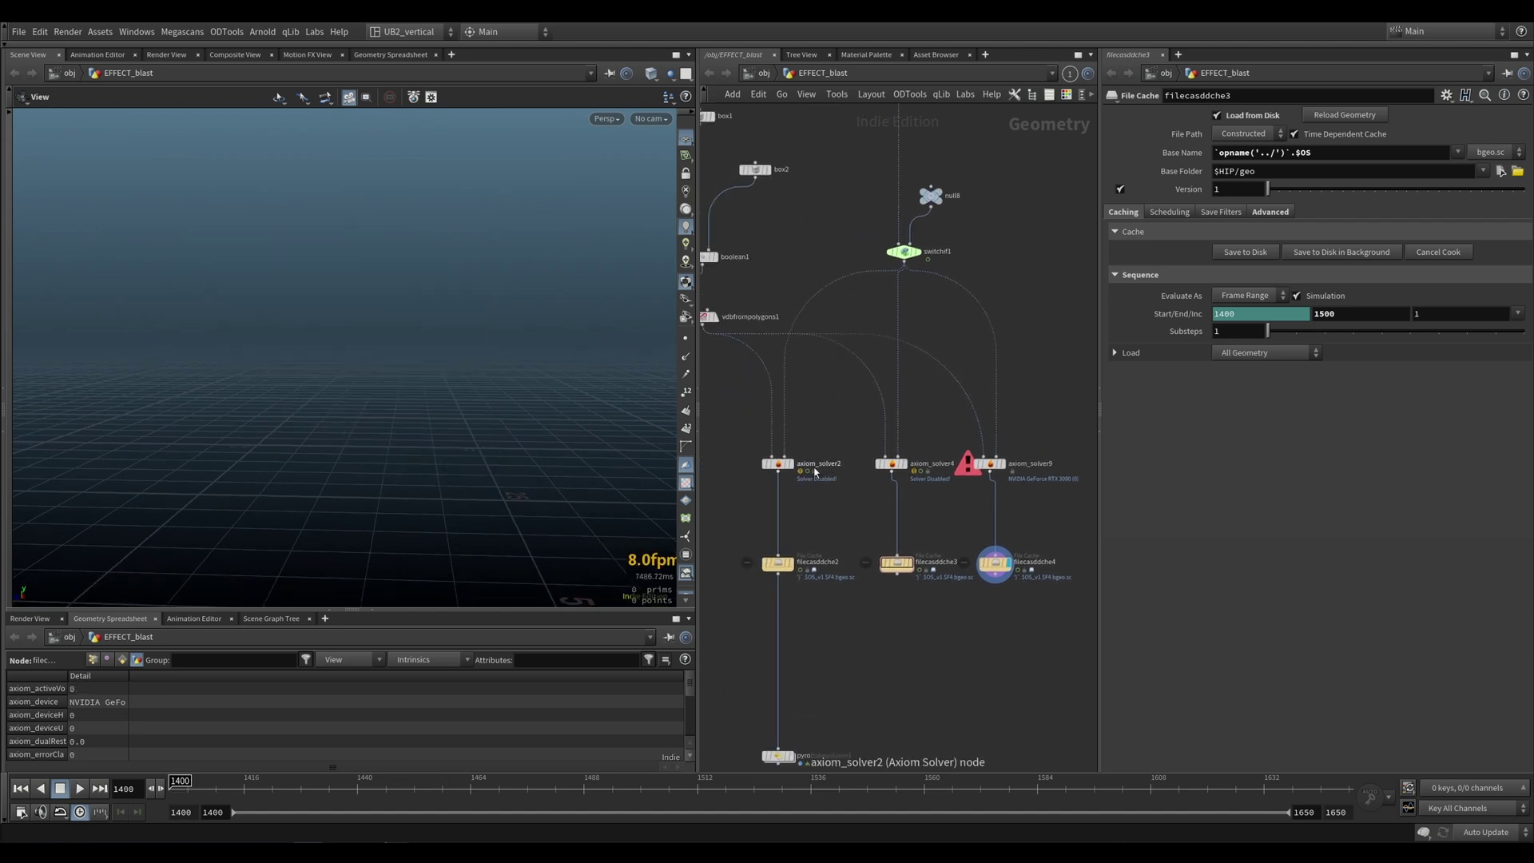
{"action": "left_click", "coordinate": [778, 463]}
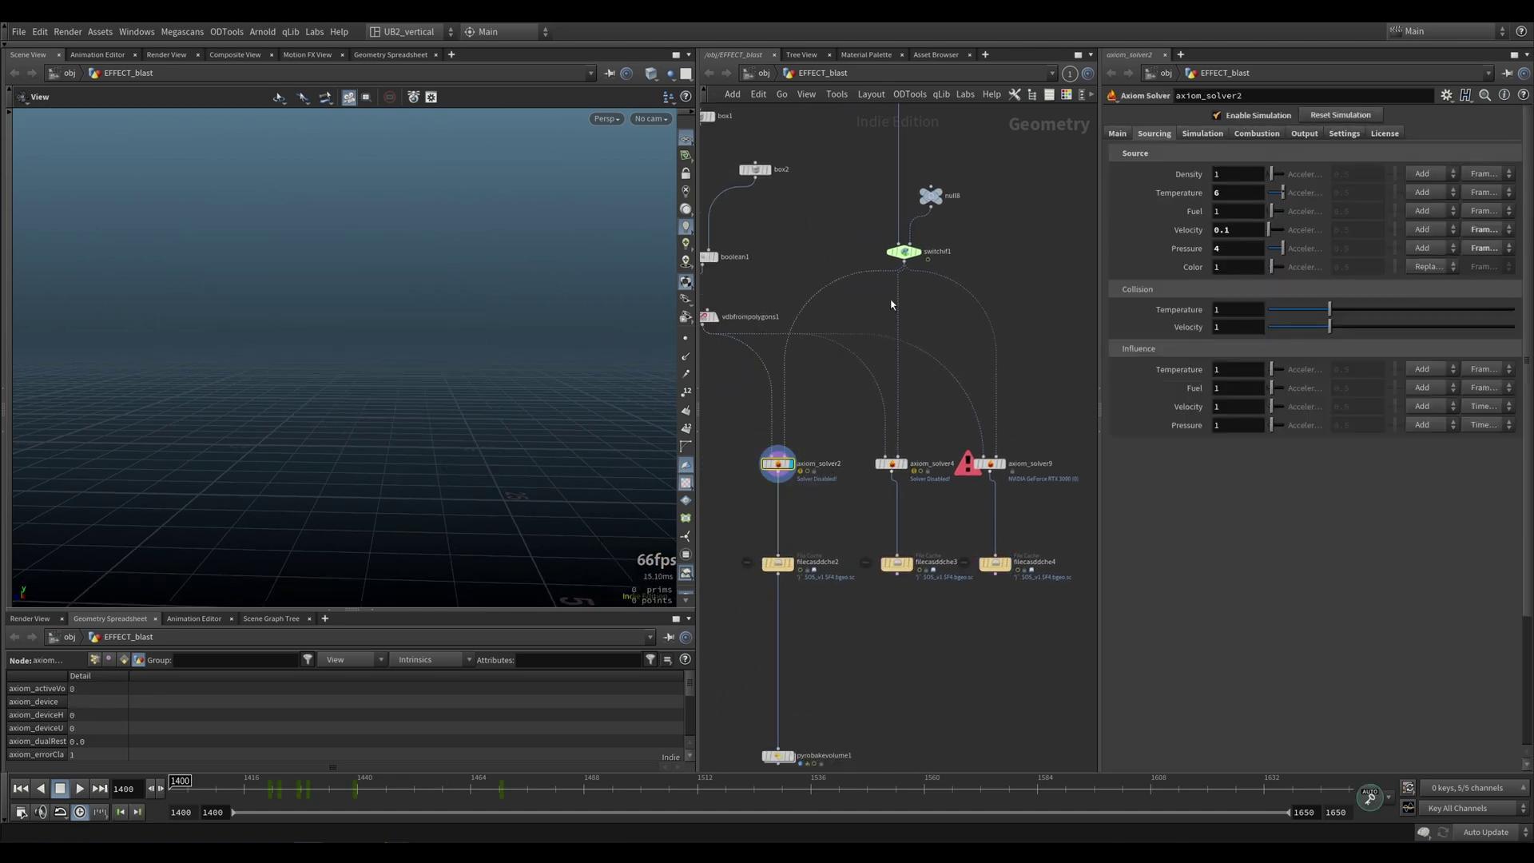
{"action": "key", "text": "Up"}
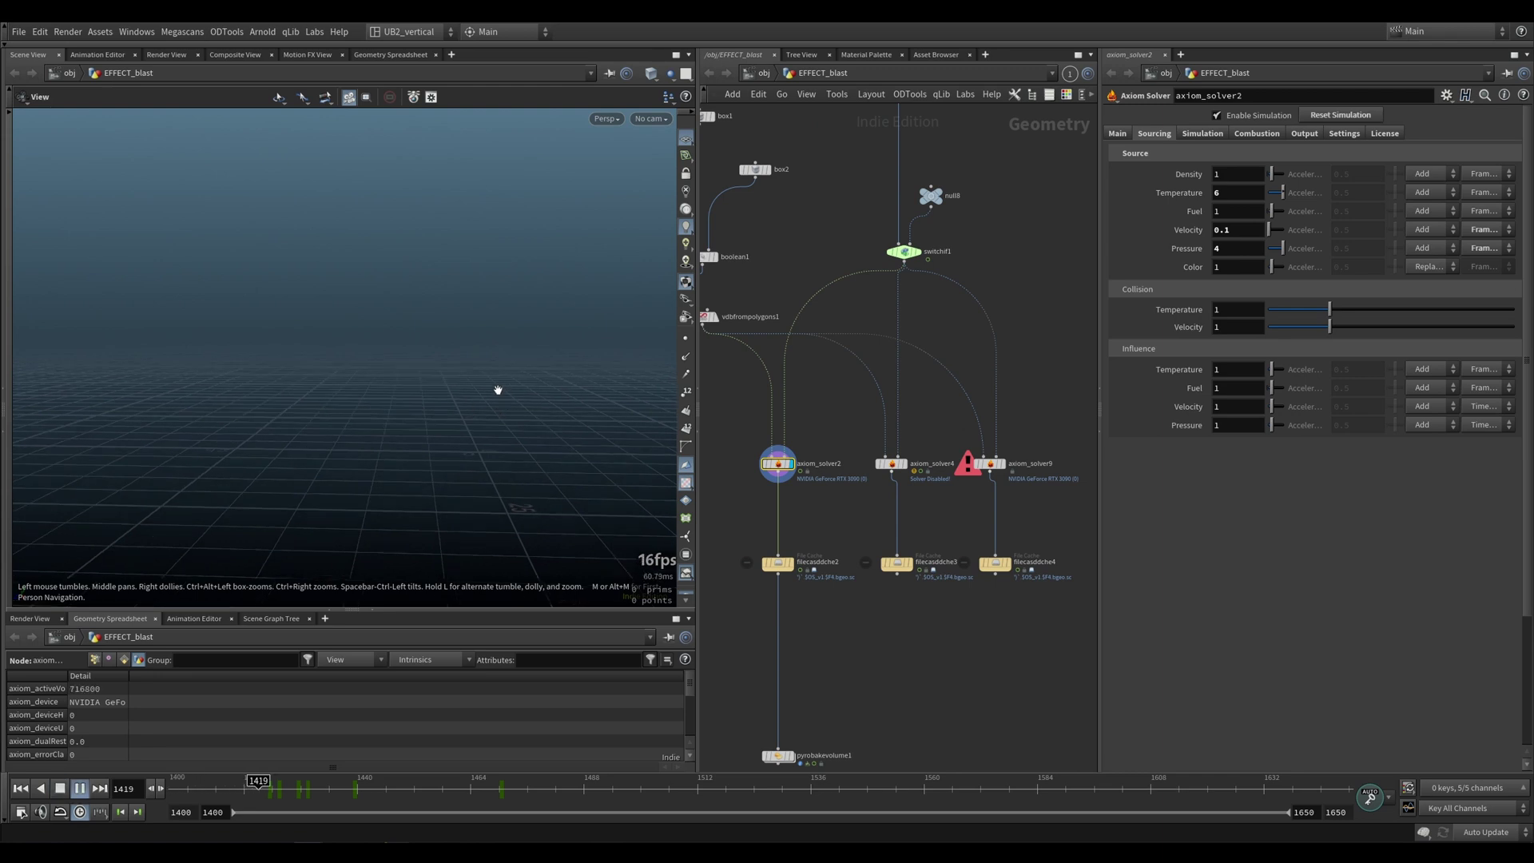
{"action": "key", "text": "Up"}
{"action": "left_click_drag", "start_coordinate": [478, 465], "coordinate": [363, 432]}
{"action": "key", "text": "Up"}
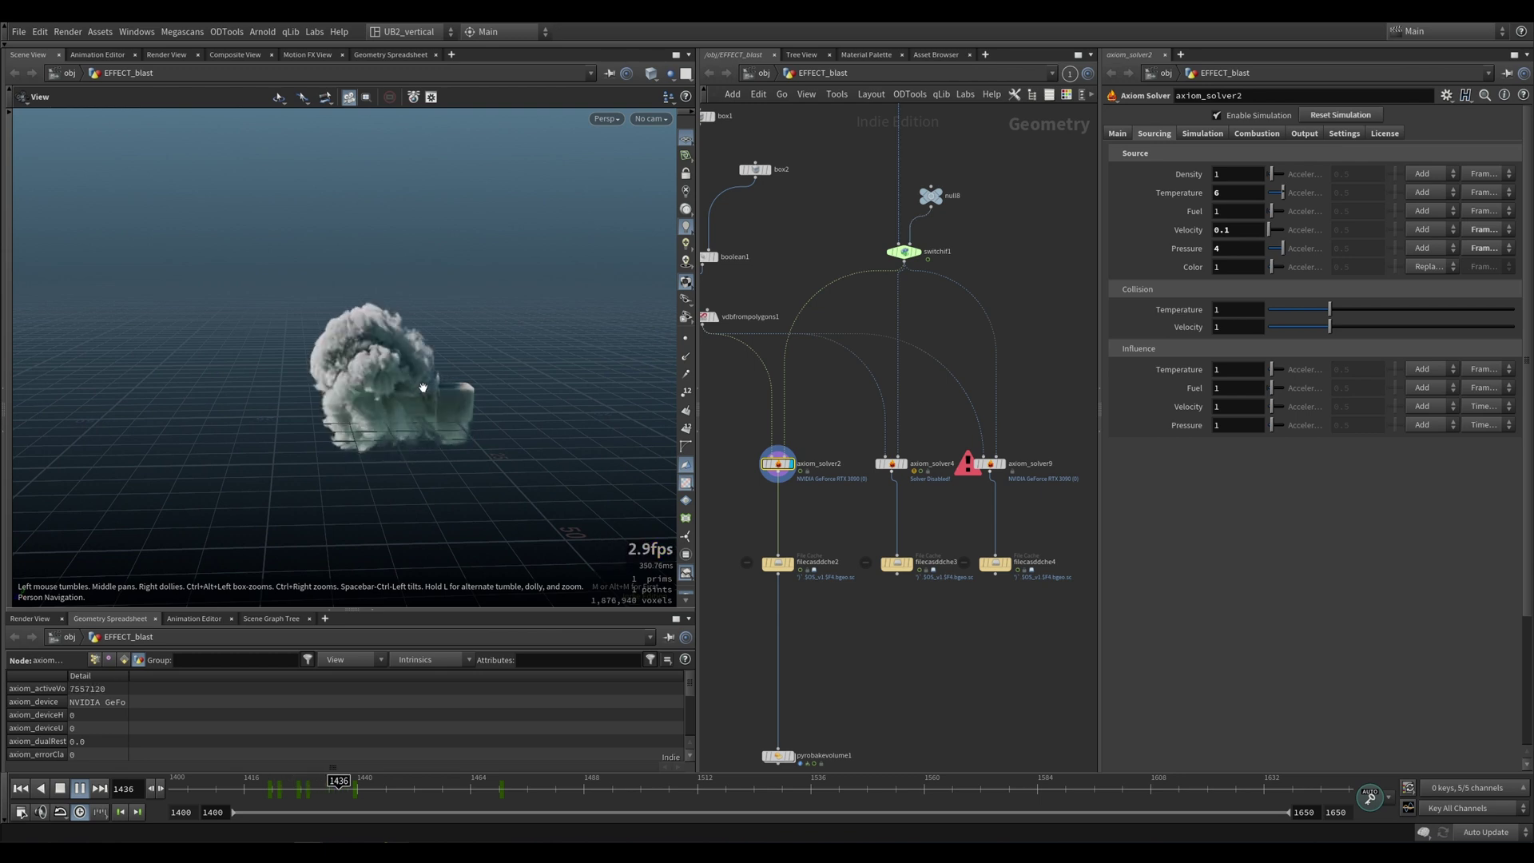
{"action": "key", "text": "Up"}
Step: Compare the cached smoke of filecasddche3, filecasddche2 and filecasddche4 at frame 1439, ending on filecasddche4
{"action": "left_click", "coordinate": [896, 563]}
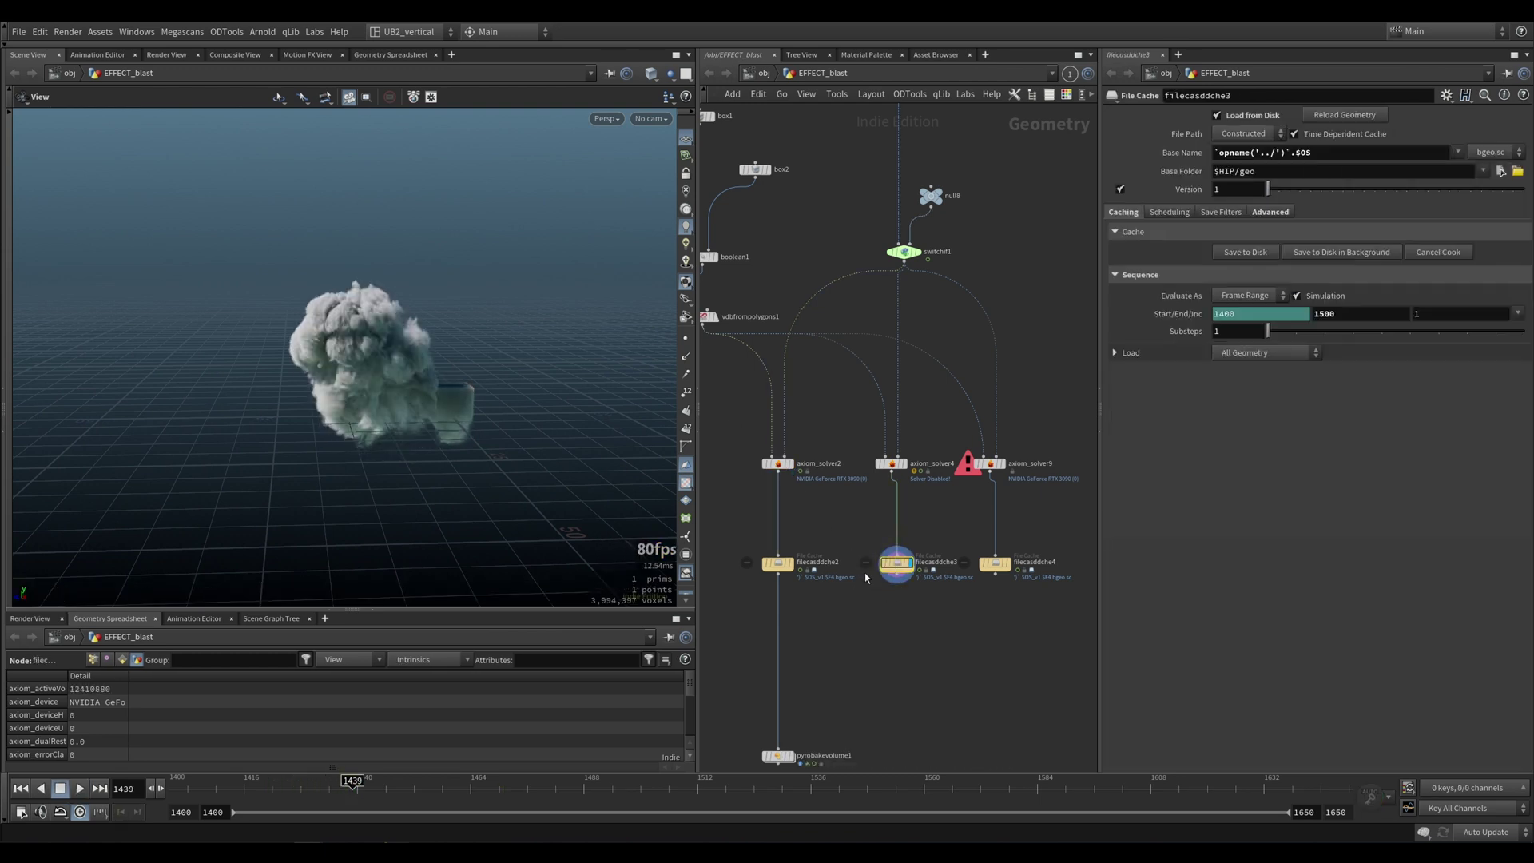
{"action": "left_click", "coordinate": [991, 564]}
{"action": "middle_click_drag", "start_coordinate": [976, 607], "coordinate": [924, 579]}
{"action": "left_click", "coordinate": [854, 535]}
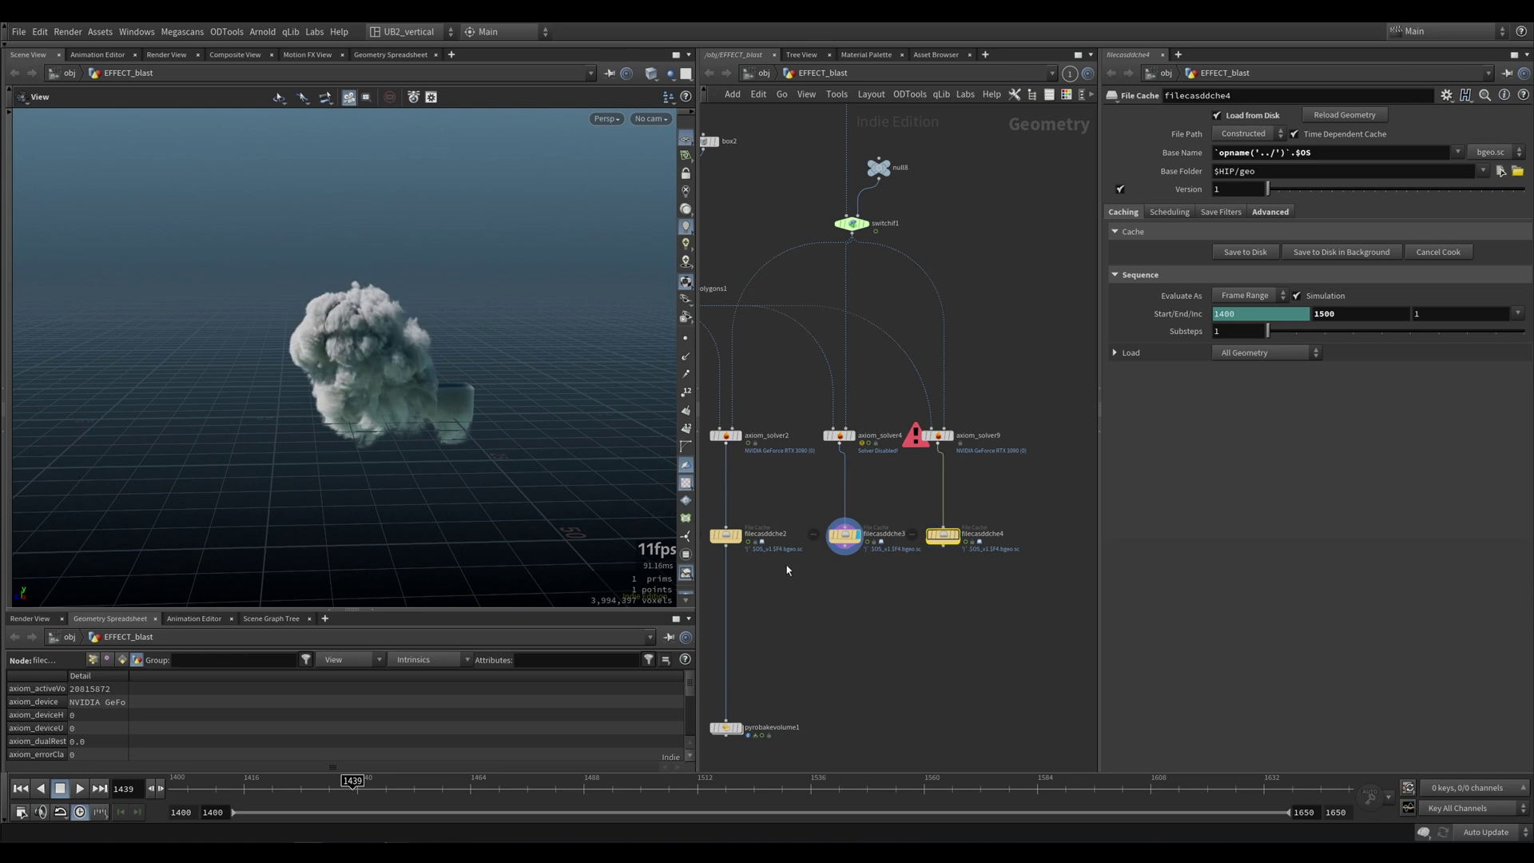
{"action": "left_click", "coordinate": [735, 535]}
{"action": "key", "text": "r"}
{"action": "left_click_drag", "start_coordinate": [801, 510], "coordinate": [903, 564]}
{"action": "key", "text": "r"}
{"action": "left_click_drag", "start_coordinate": [919, 506], "coordinate": [959, 599]}
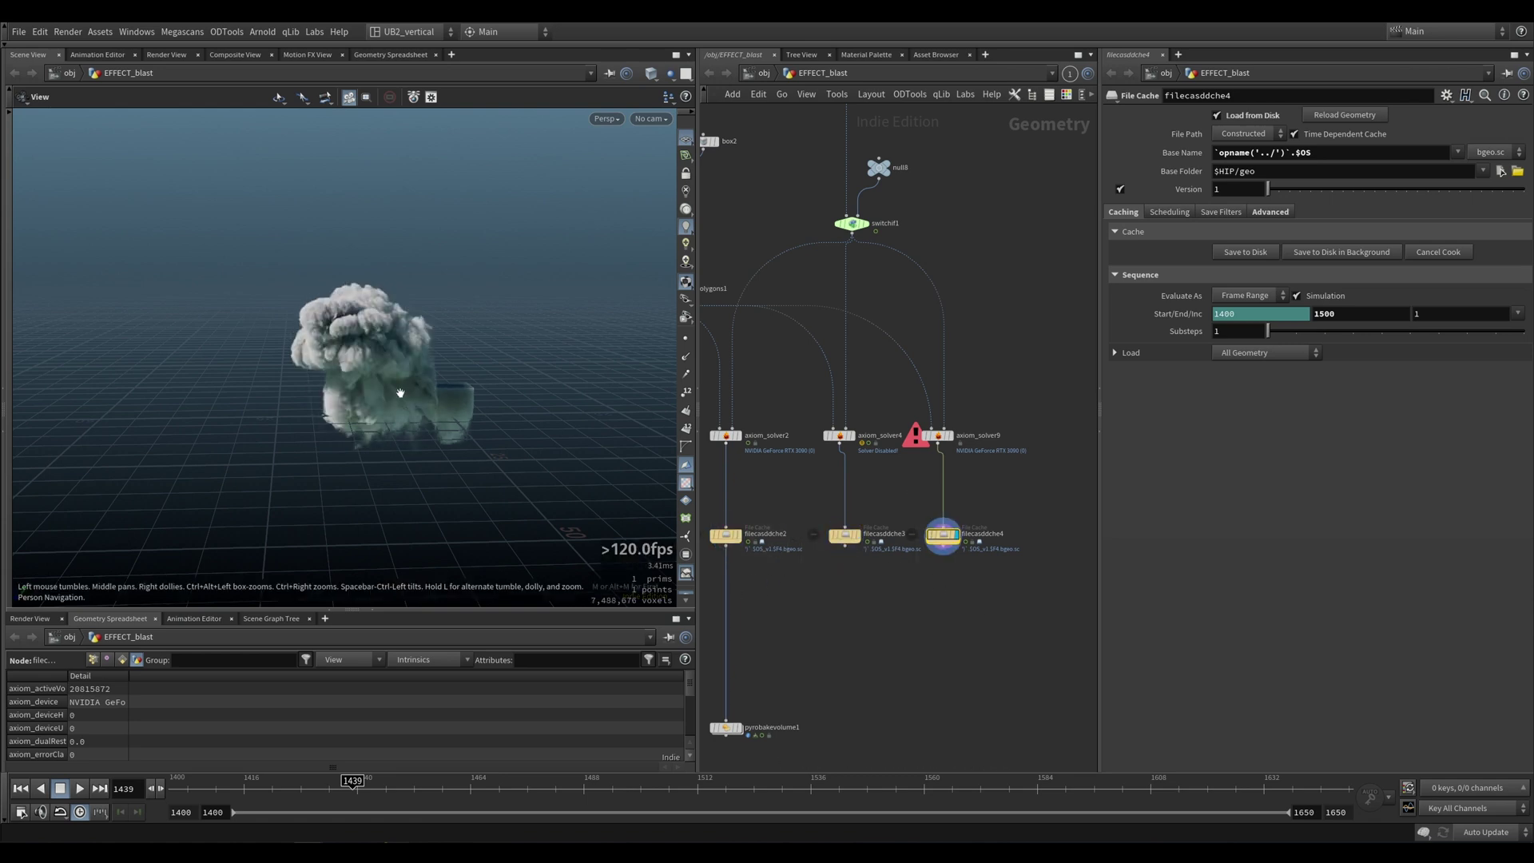
{"action": "left_click_drag", "start_coordinate": [398, 391], "coordinate": [410, 370]}
Step: Display axiom_solver3 in the neighbouring branch and play its simulation from frame 1400 to frame 1431
{"action": "scroll", "coordinate": [949, 593], "scroll_direction": "down", "scroll_amount": 3}
{"action": "middle_click_drag", "start_coordinate": [949, 593], "coordinate": [719, 593]}
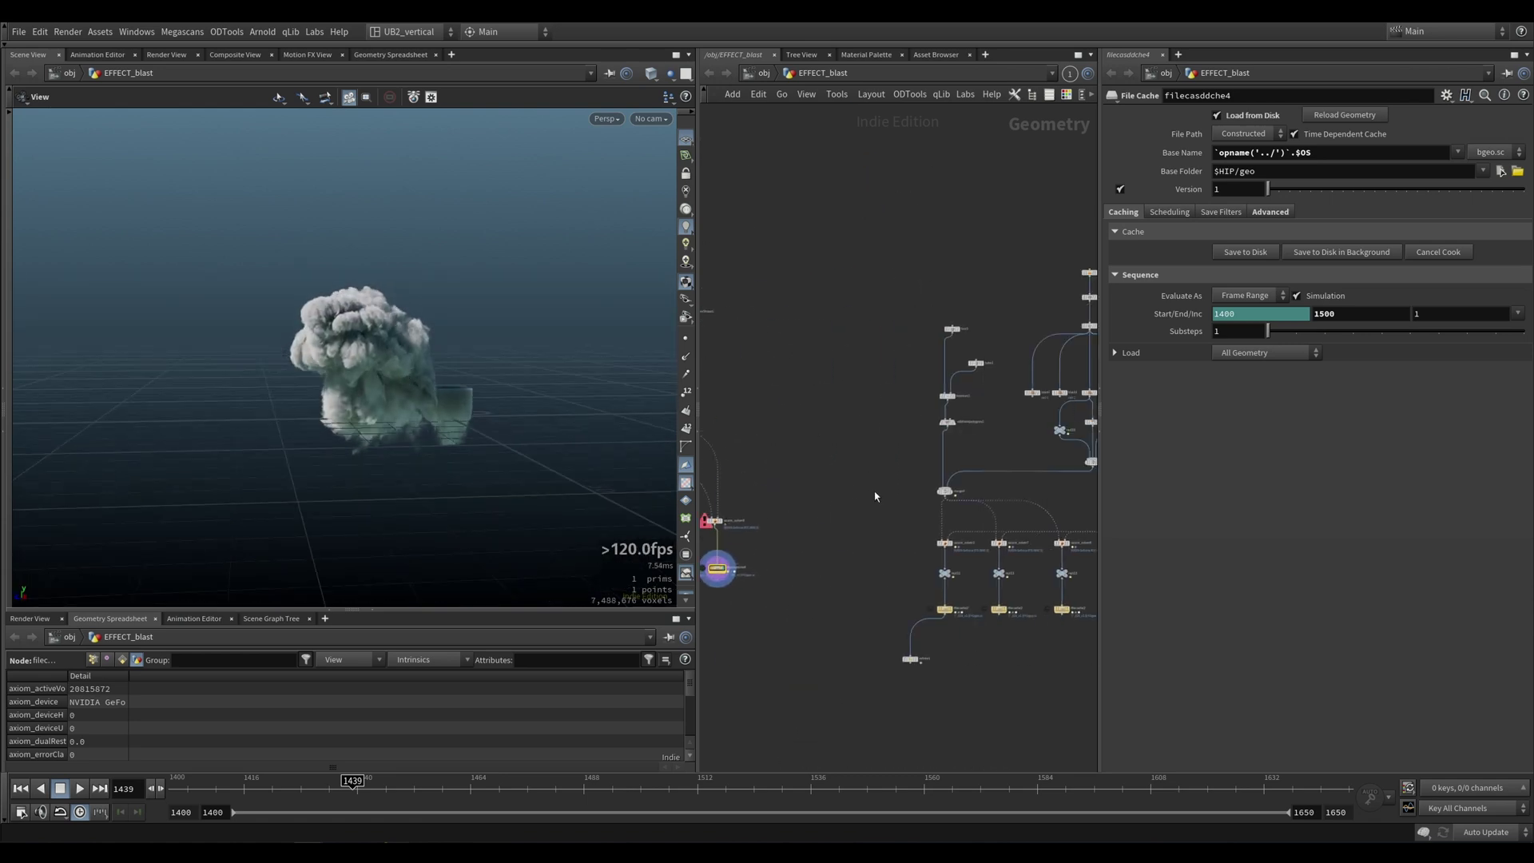
{"action": "middle_click_drag", "start_coordinate": [916, 502], "coordinate": [819, 481]}
{"action": "scroll", "coordinate": [819, 485], "scroll_direction": "up", "scroll_amount": 5}
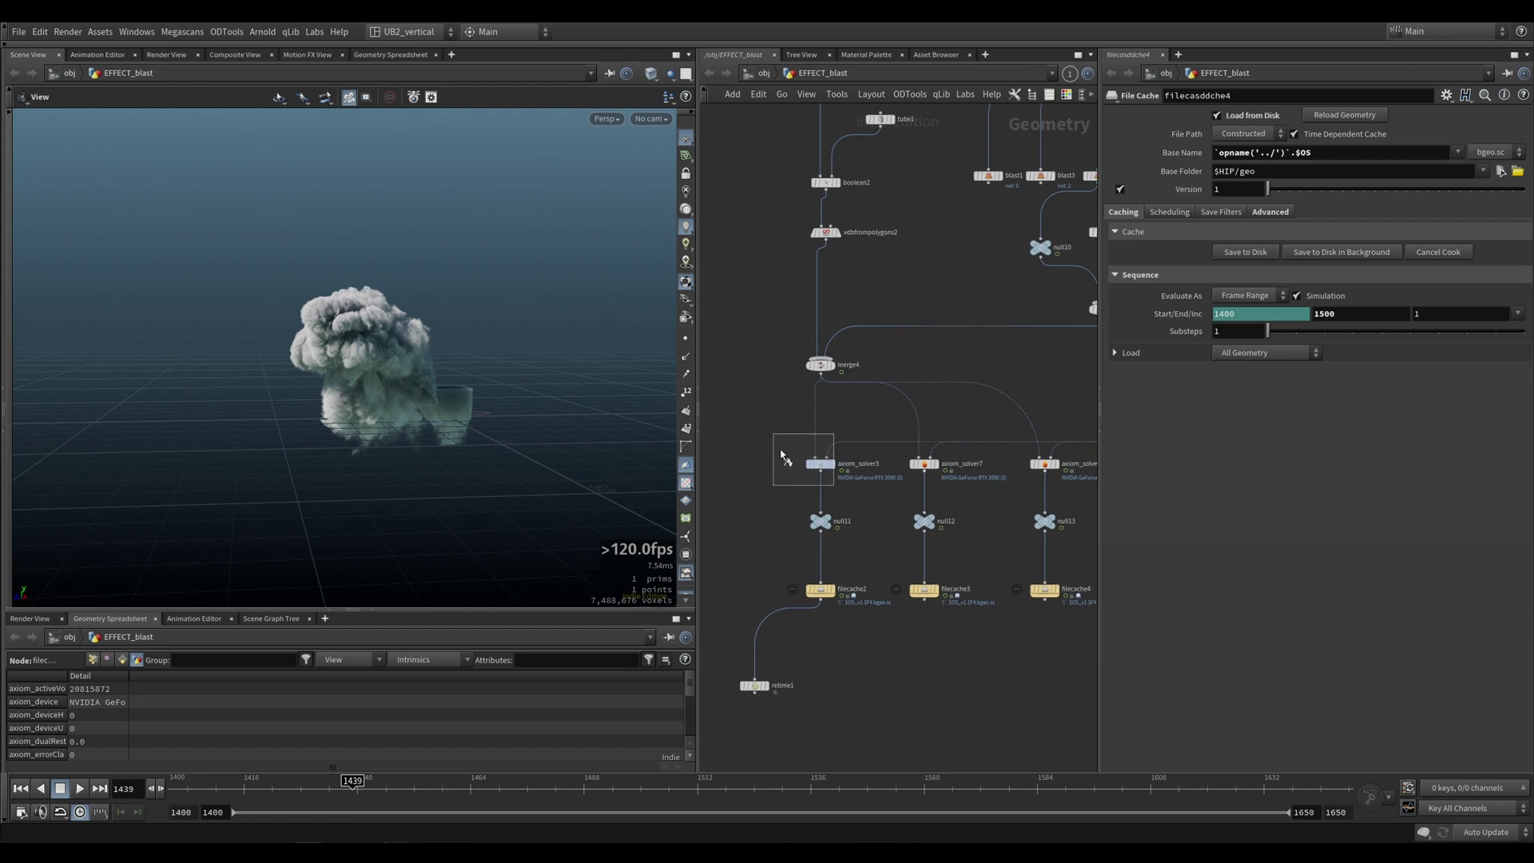
{"action": "left_click", "coordinate": [831, 464]}
{"action": "key", "text": "ctrl+Up"}
{"action": "key", "text": "Up"}
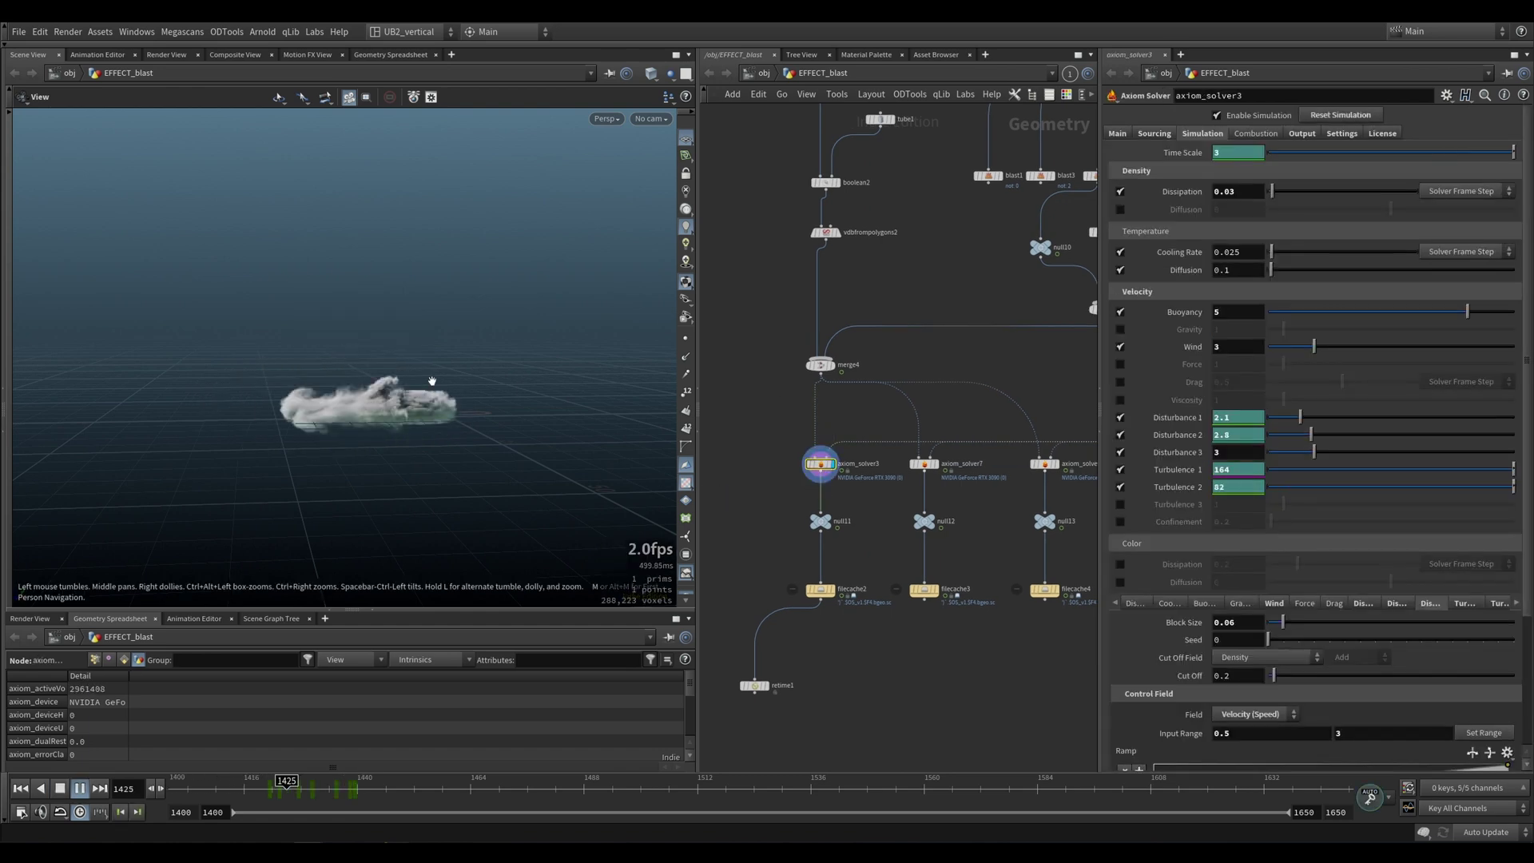
{"action": "key", "text": "Up"}
{"action": "scroll", "coordinate": [360, 417], "scroll_direction": "up", "scroll_amount": 3}
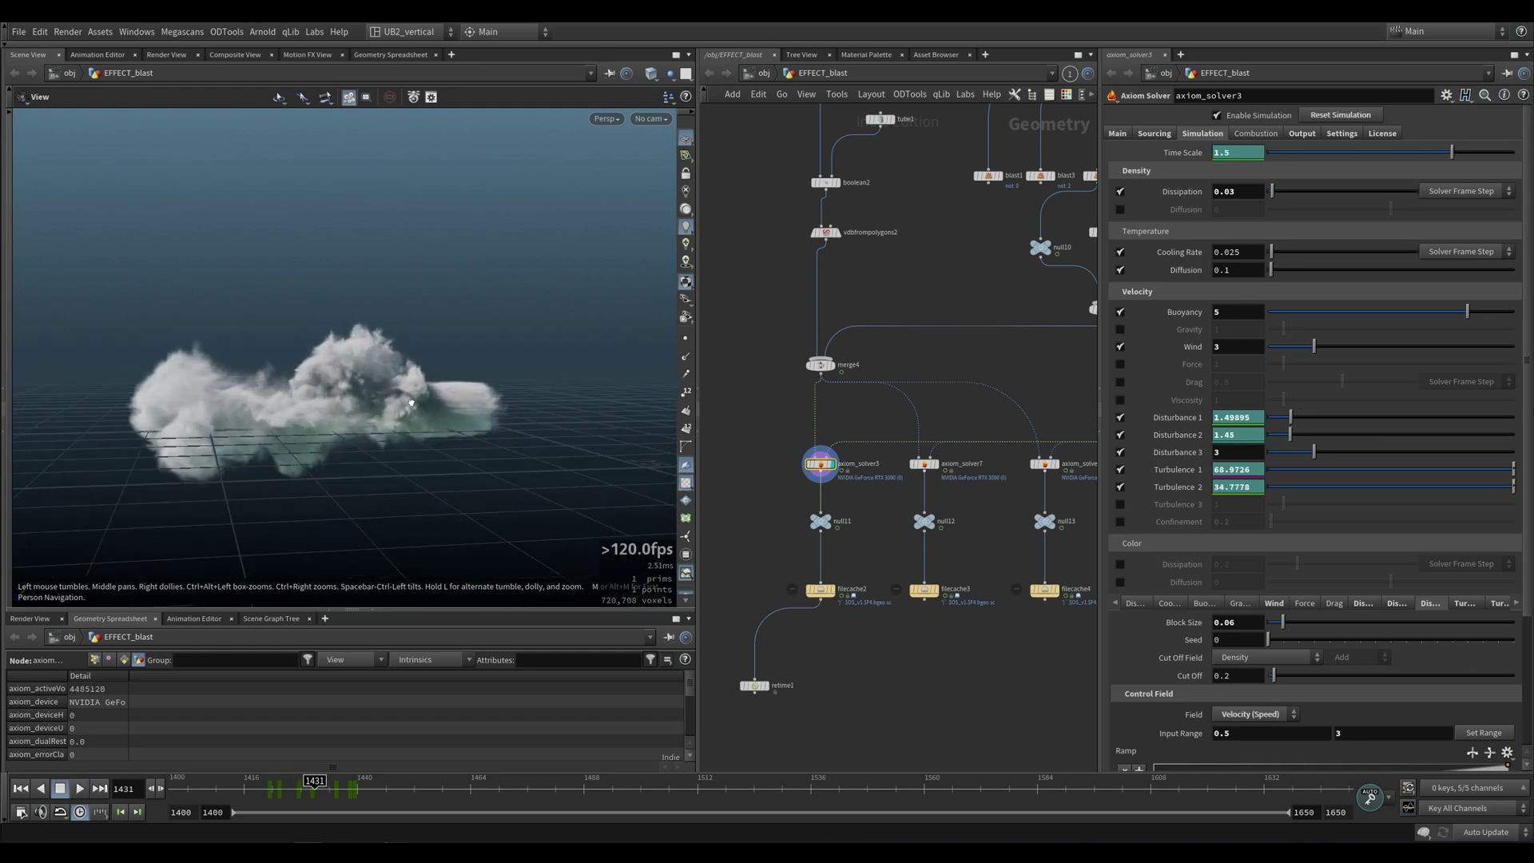
Step: Display axiom_solver7 and play its simulation from frame 1400 to frame 1430
{"action": "left_click", "coordinate": [926, 463]}
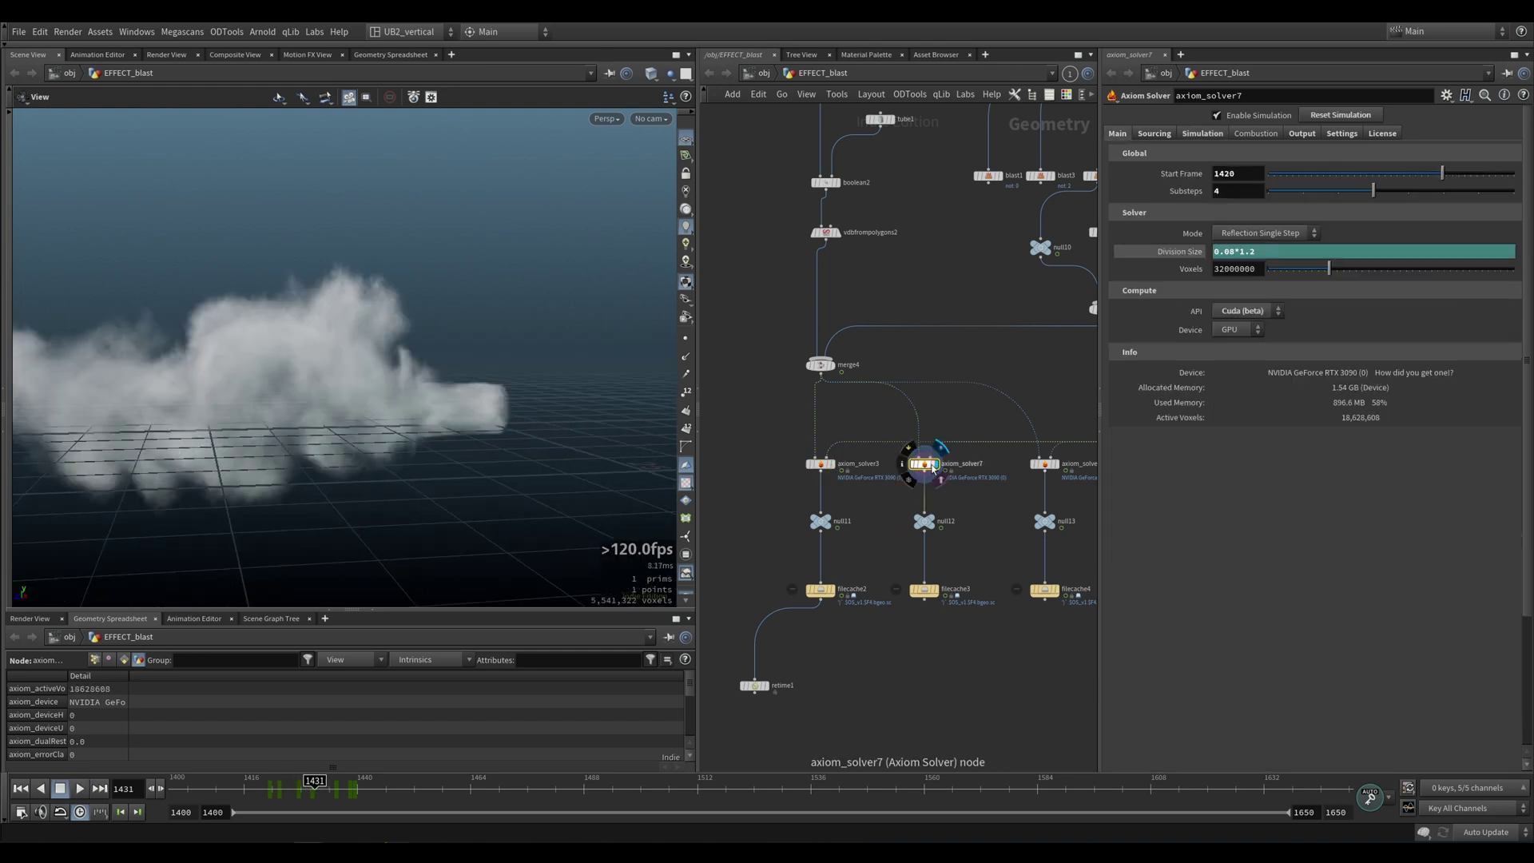
{"action": "key", "text": "ctrl+Up"}
{"action": "key", "text": "Up"}
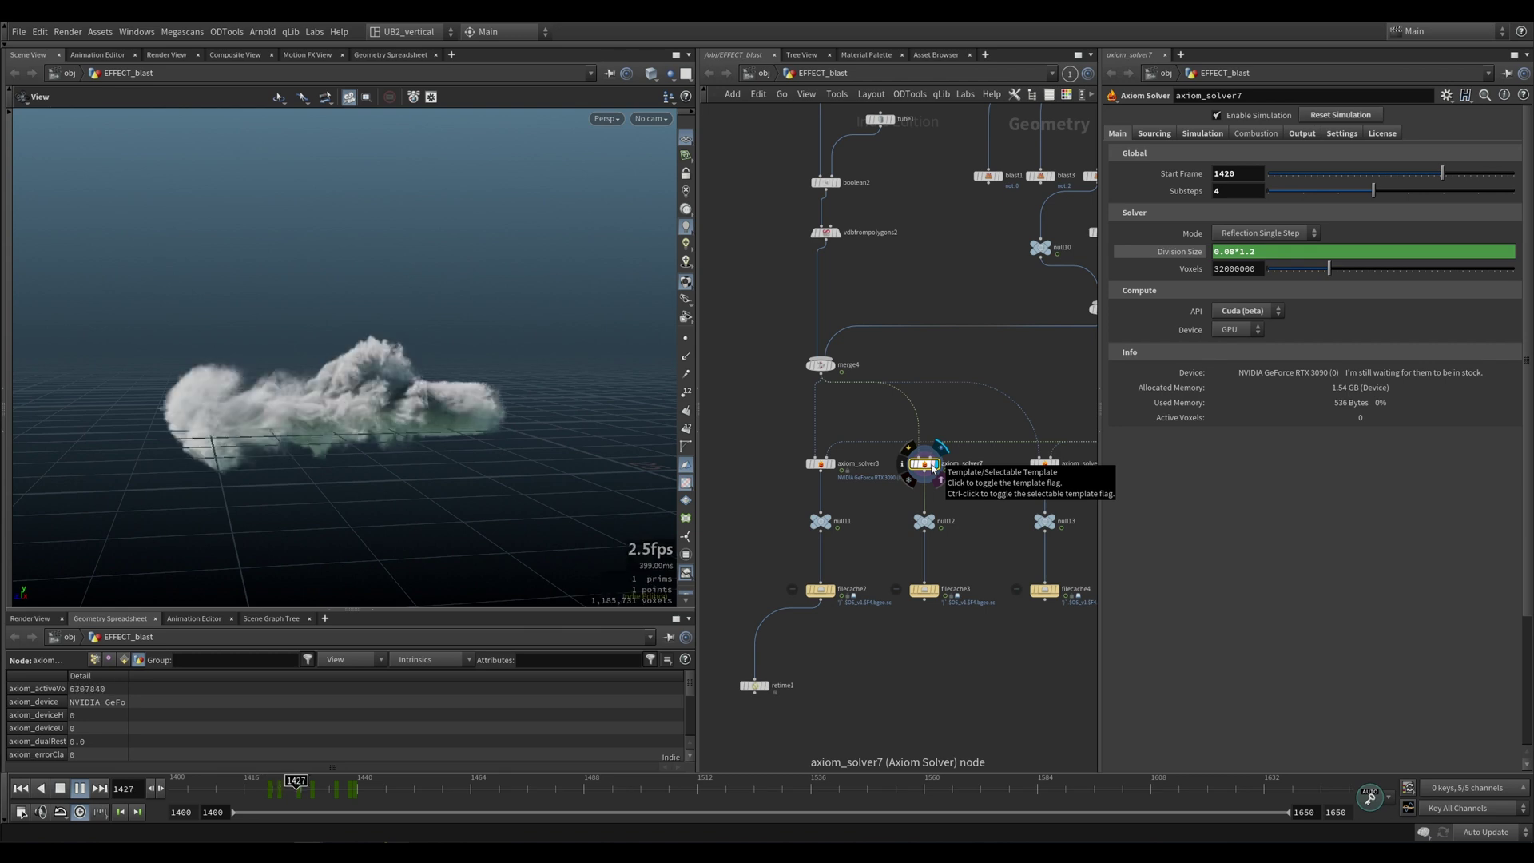
{"action": "key", "text": "Up"}
{"action": "left_click_drag", "start_coordinate": [299, 406], "coordinate": [461, 408]}
Step: Switch the display between filecache2 and filecache3 to compare their smoke at frame 1430, ending on filecache3
{"action": "middle_click_drag", "start_coordinate": [841, 605], "coordinate": [790, 567]}
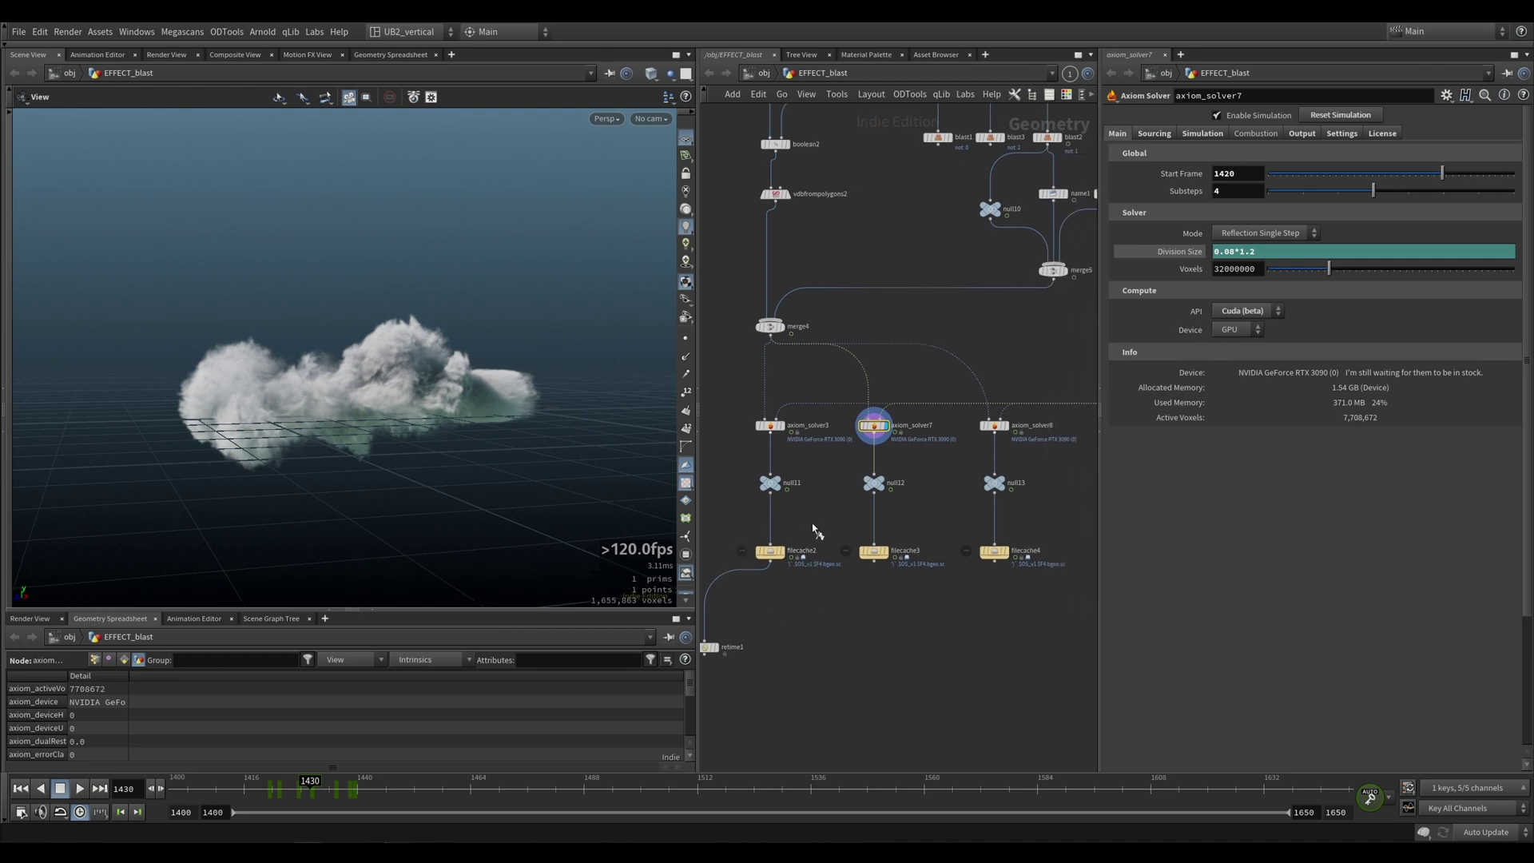
{"action": "left_click", "coordinate": [771, 552]}
{"action": "left_click", "coordinate": [873, 551]}
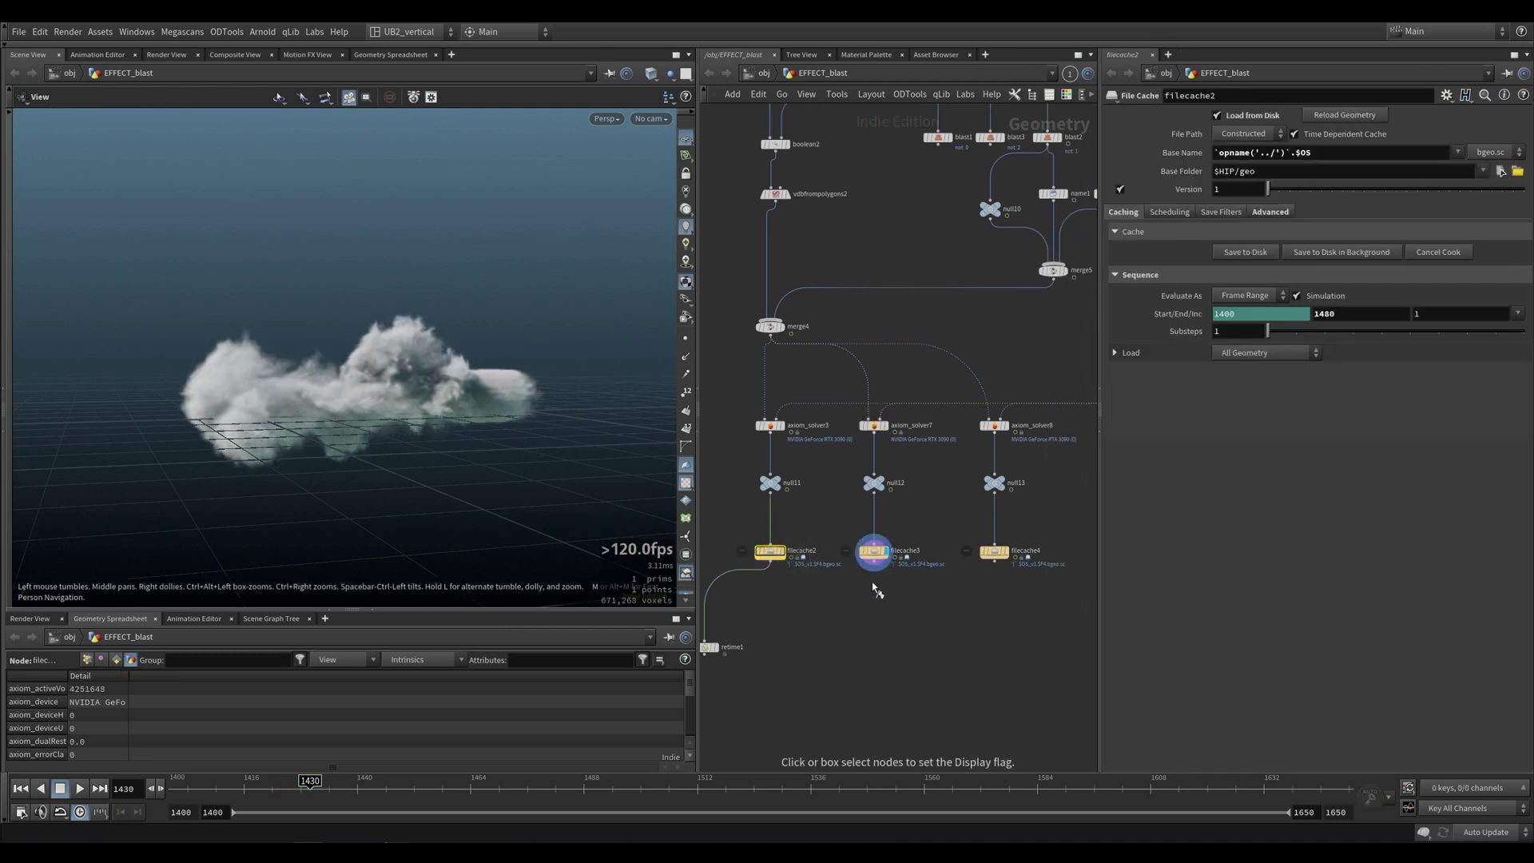
{"action": "key", "text": "r"}
{"action": "left_click_drag", "start_coordinate": [819, 524], "coordinate": [863, 582]}
{"action": "left_click_drag", "start_coordinate": [800, 531], "coordinate": [787, 559]}
{"action": "left_click", "coordinate": [771, 551]}
{"action": "left_click", "coordinate": [873, 552]}
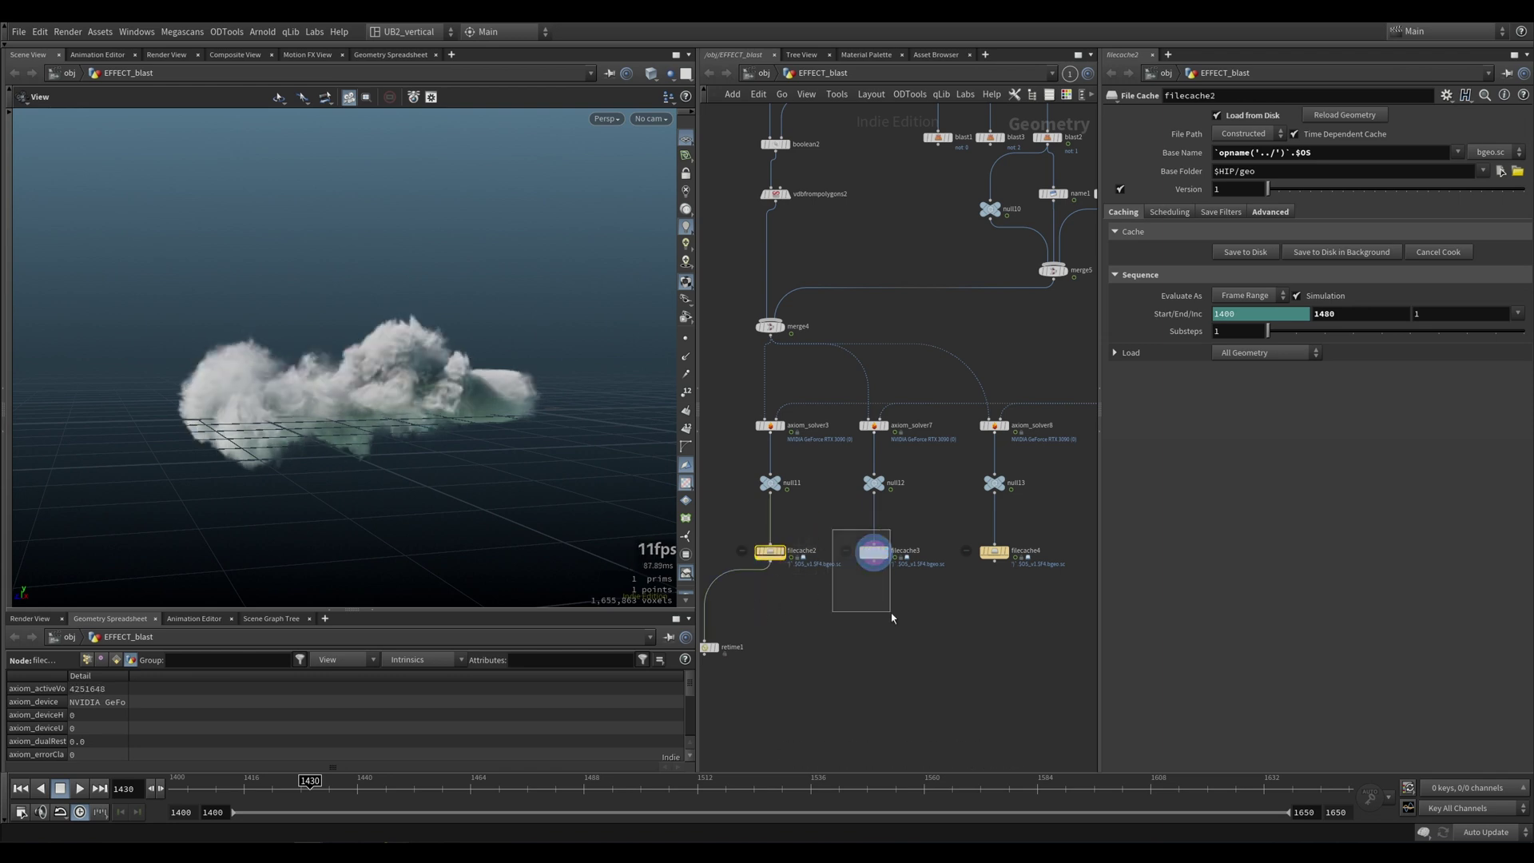
{"action": "left_click_drag", "start_coordinate": [522, 446], "coordinate": [511, 416]}
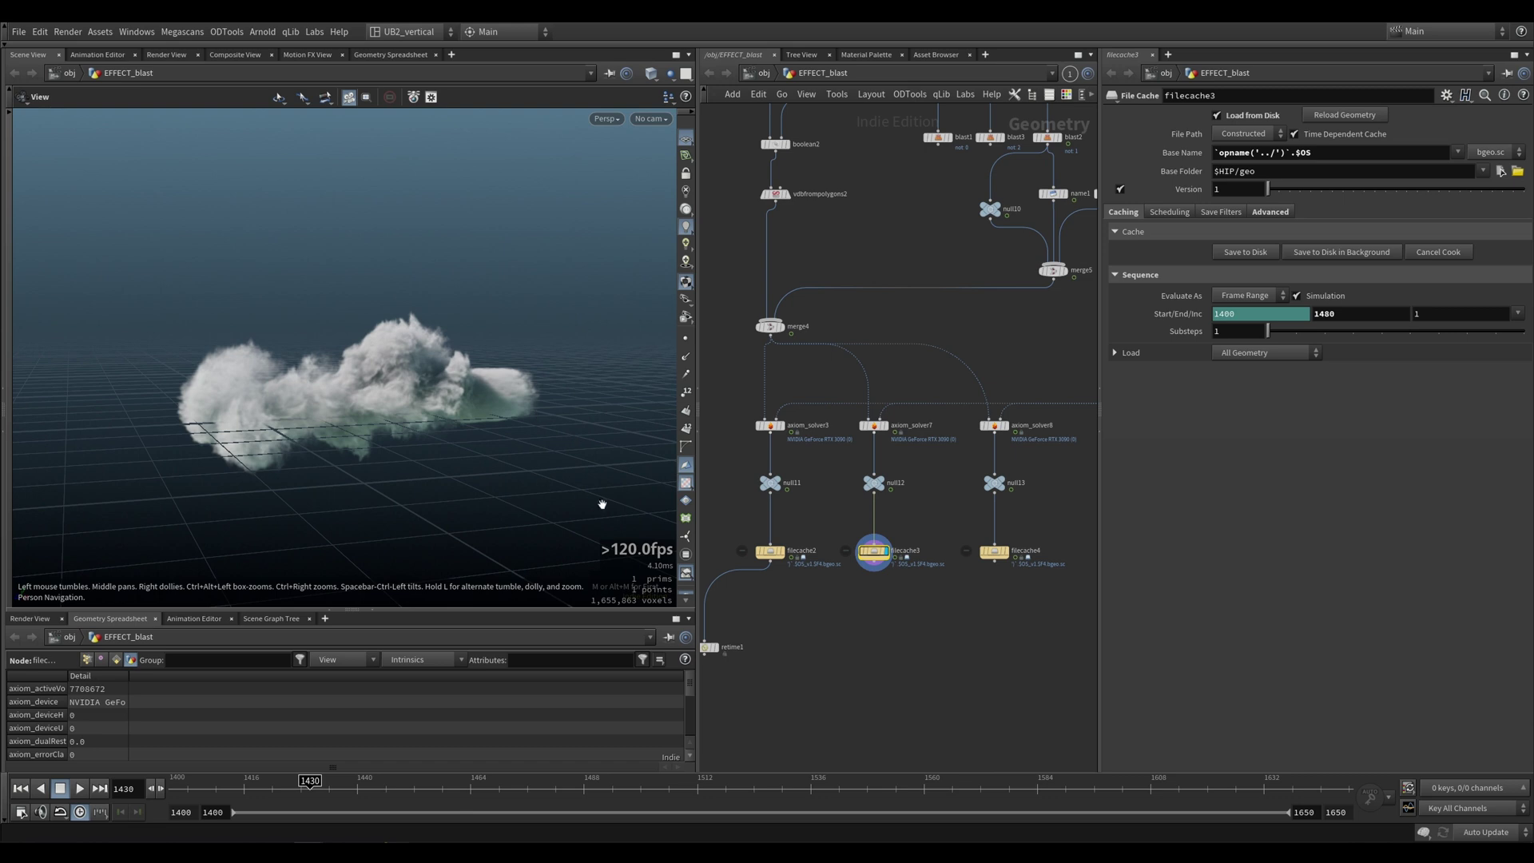
Step: Step the display through filecache4, filecache3 and filecache2 and back to filecache4 to compare all three resolutions
{"action": "left_click", "coordinate": [994, 552]}
{"action": "left_click", "coordinate": [873, 552]}
{"action": "left_click", "coordinate": [770, 551]}
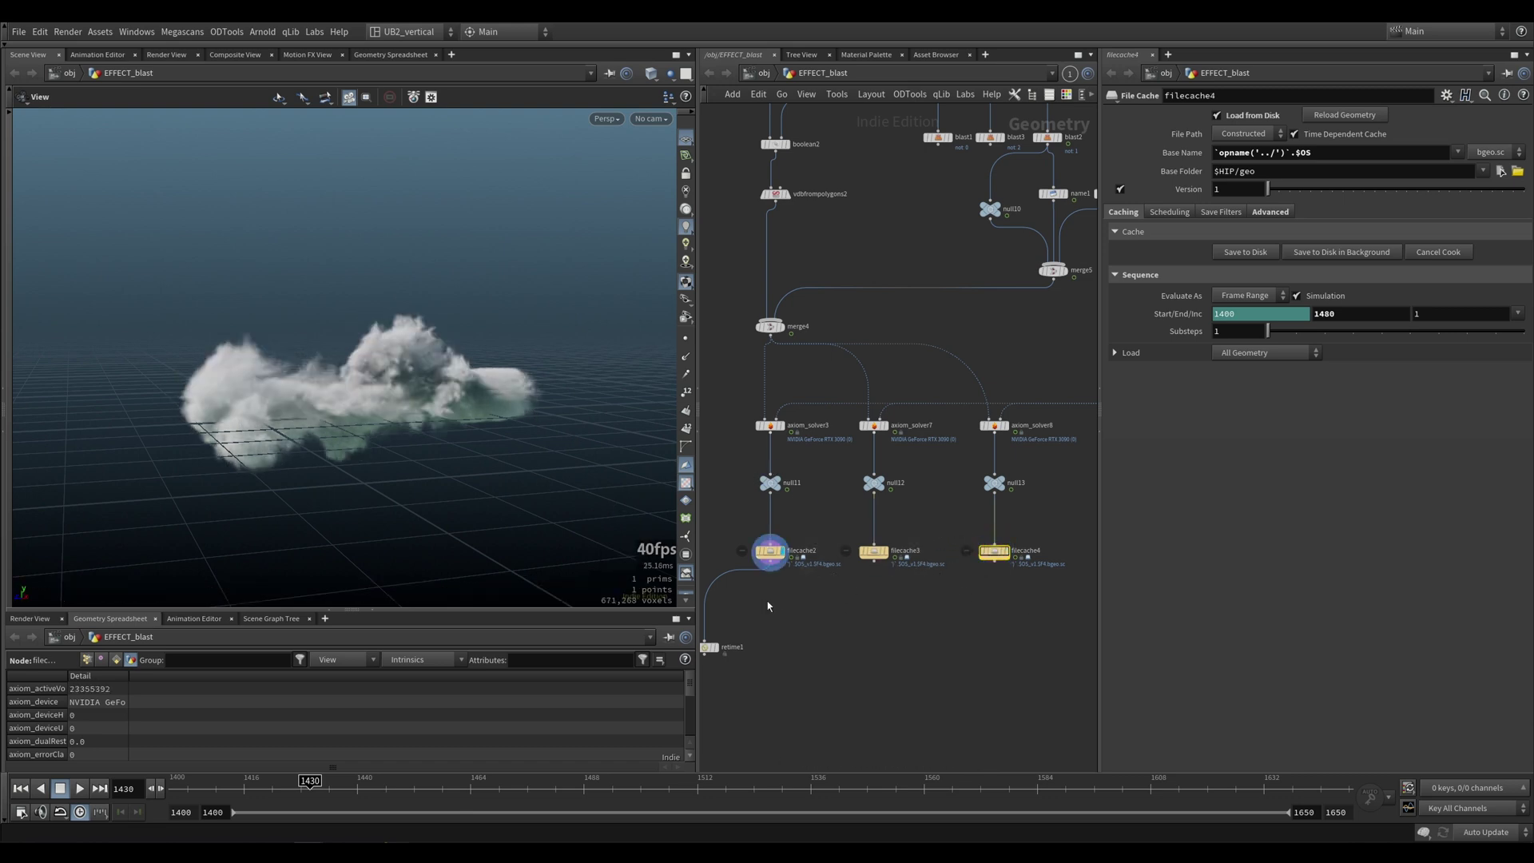
{"action": "left_click", "coordinate": [874, 552]}
{"action": "left_click", "coordinate": [994, 552]}
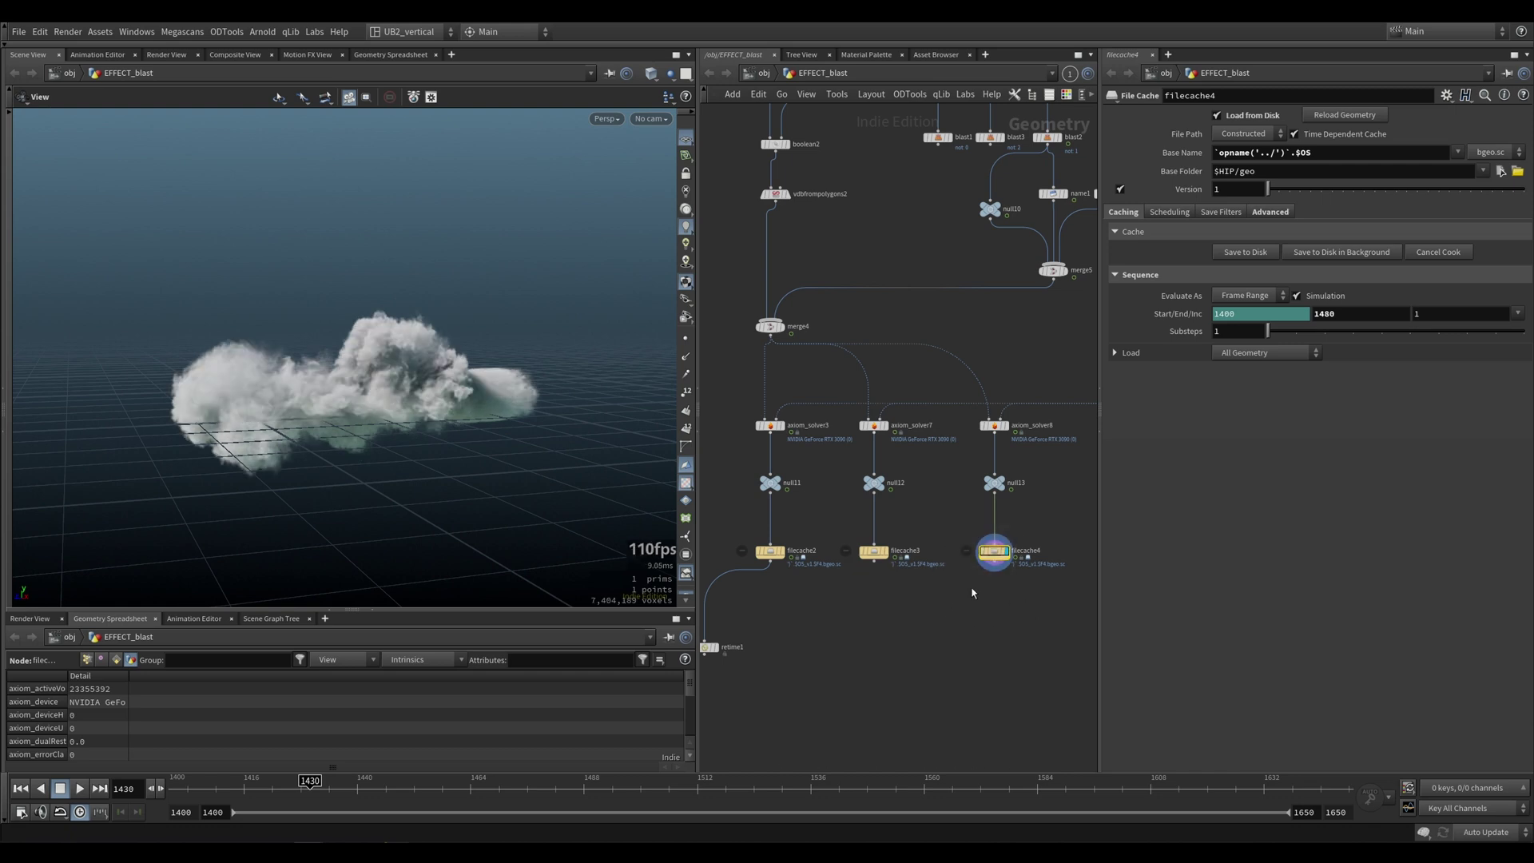
Step: Examine the filecache4 smoke at frame 1430 from varied distances and angles, ending on a distant view
{"action": "scroll", "coordinate": [399, 379], "scroll_direction": "up", "scroll_amount": 5}
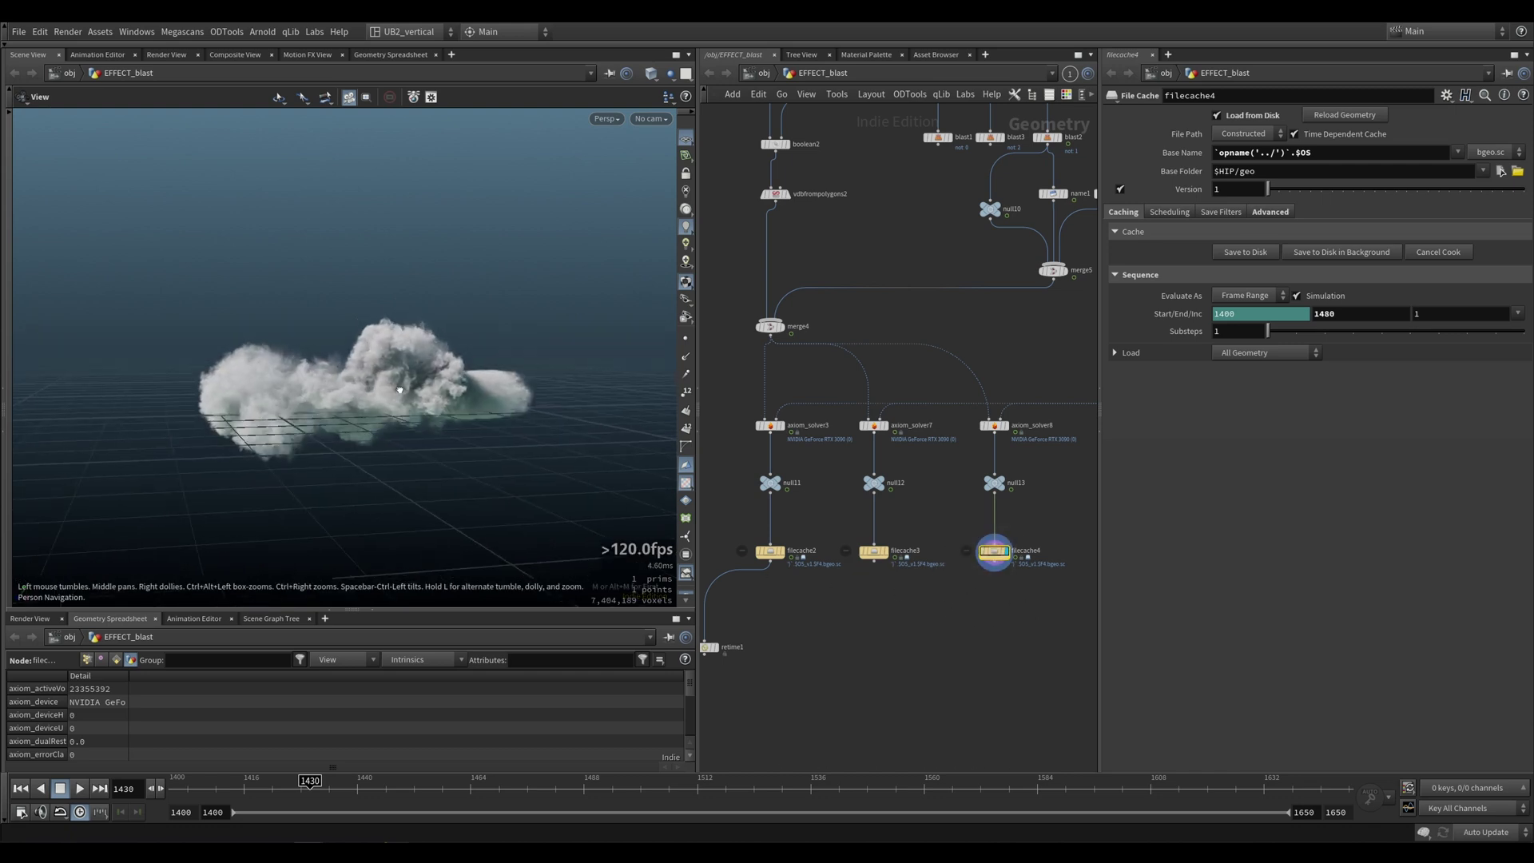
{"action": "mouse_move", "coordinate": [370, 447]}
{"action": "left_mouse_down"}
{"action": "mouse_move", "coordinate": [514, 367]}
{"action": "mouse_move", "coordinate": [377, 439]}
{"action": "left_mouse_up"}
{"action": "scroll", "coordinate": [376, 438], "scroll_direction": "down", "scroll_amount": 5}
{"action": "middle_click_drag", "start_coordinate": [377, 439], "coordinate": [417, 409]}
{"action": "left_click_drag", "start_coordinate": [416, 409], "coordinate": [400, 376]}
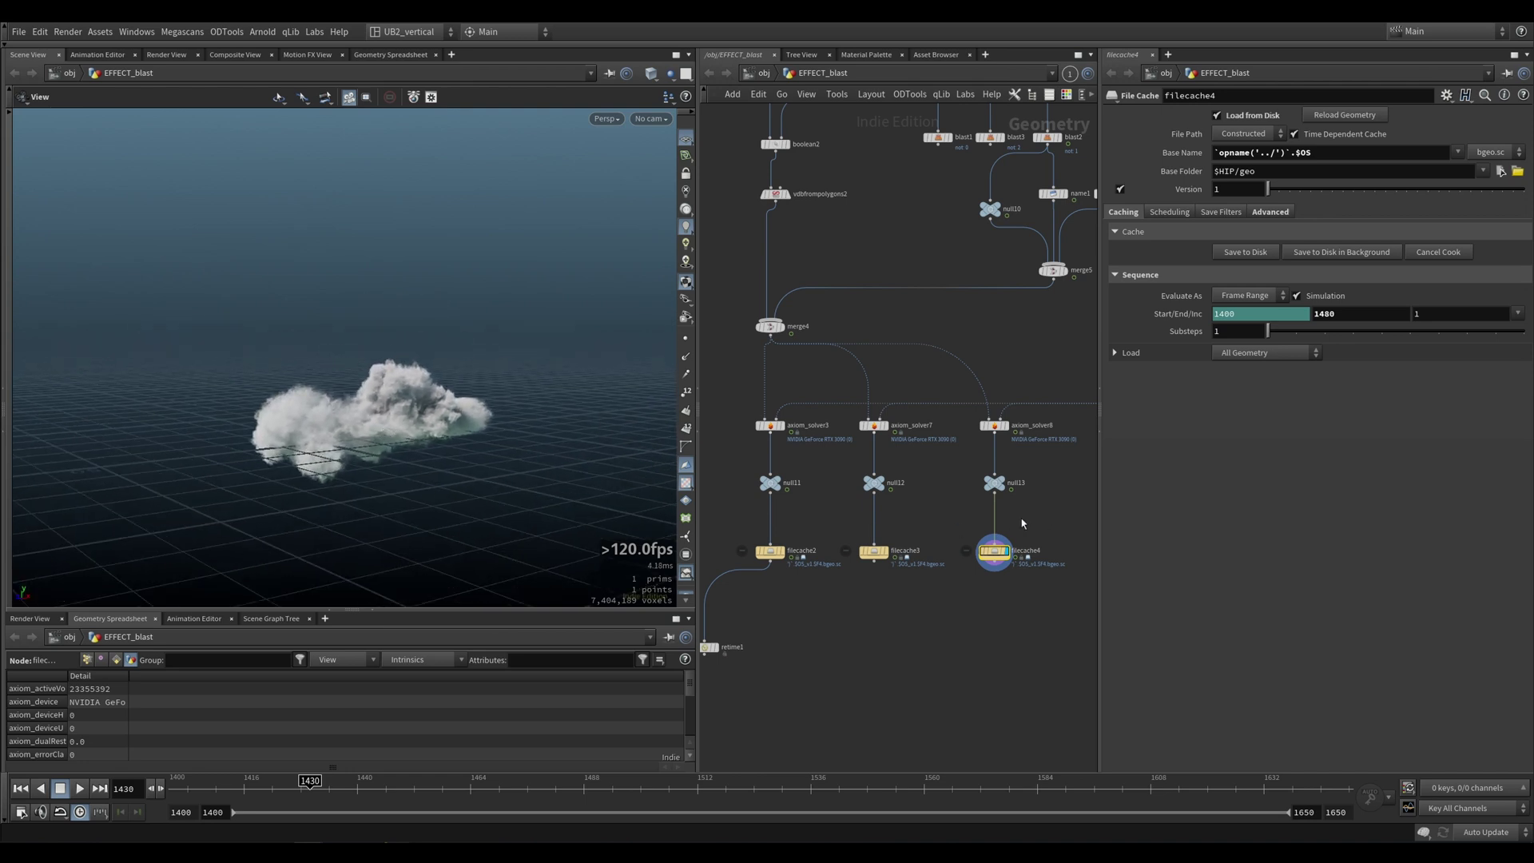
Step: Go to frame 1470 and switch the display between filecache3 and filecache4 to compare their smoke, ending on filecache4
{"action": "left_click", "coordinate": [499, 790]}
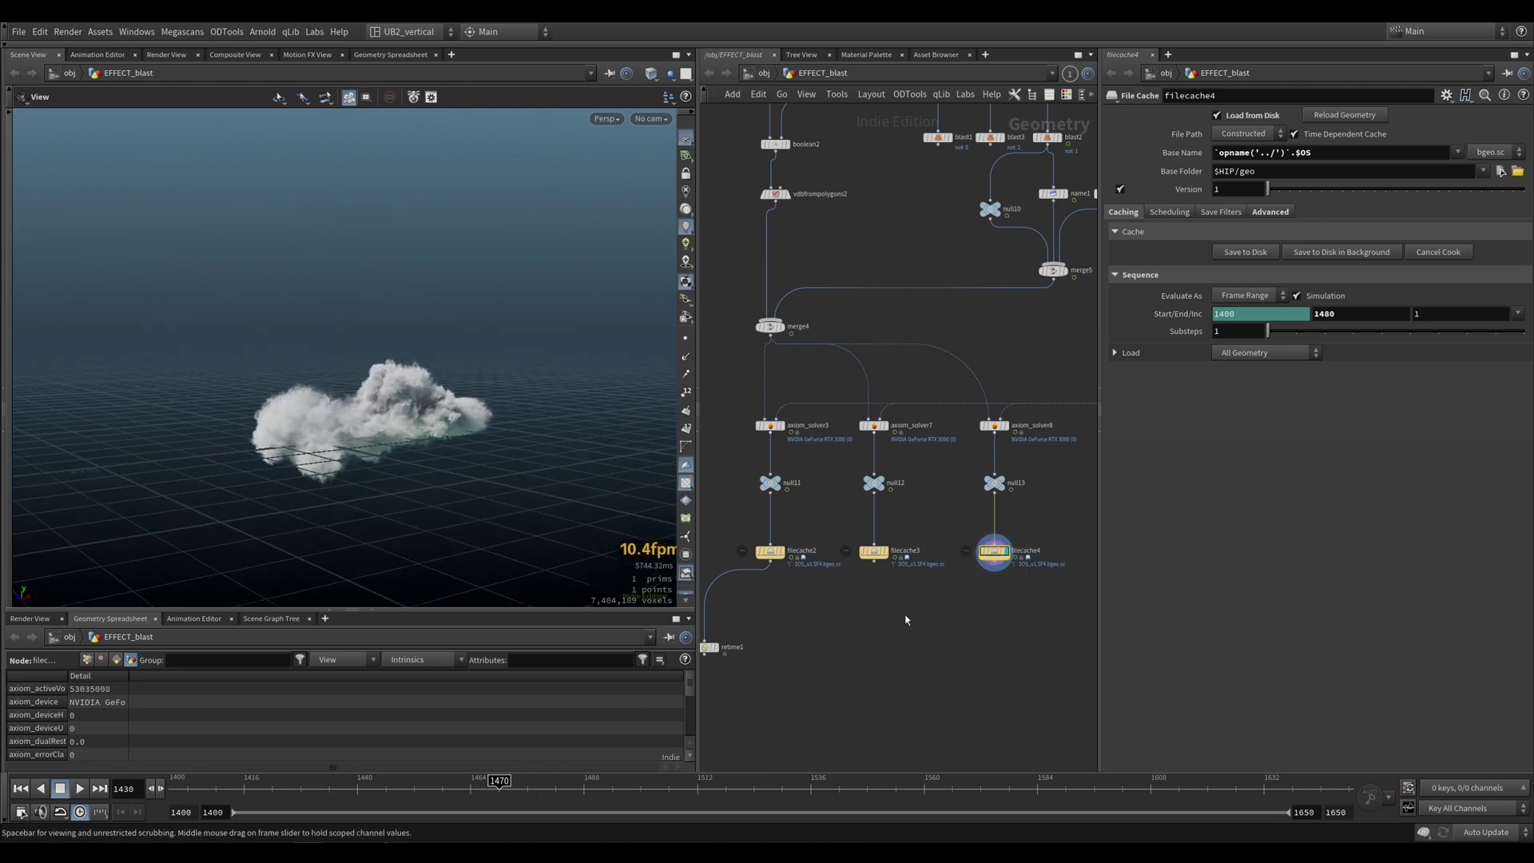
{"action": "left_click_drag", "start_coordinate": [919, 528], "coordinate": [871, 575]}
{"action": "key", "text": "r"}
{"action": "left_click_drag", "start_coordinate": [958, 542], "coordinate": [991, 600]}
{"action": "key", "text": "r"}
{"action": "left_click", "coordinate": [989, 624]}
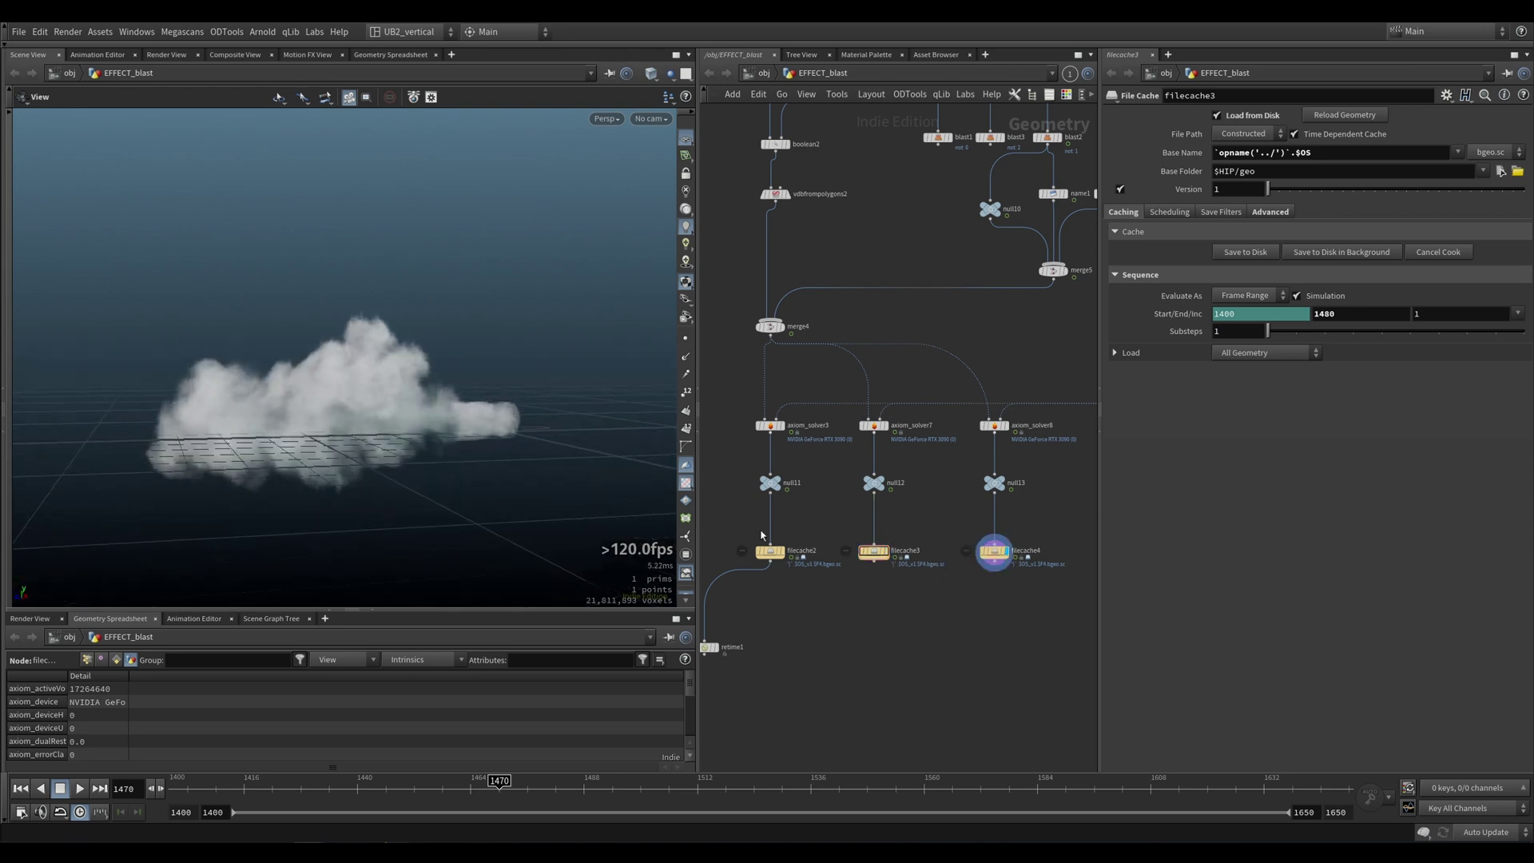
Step: Display filecache3, undo the accidental node change, and display filecache2 to compare its smoke at frame 1470
{"action": "left_click", "coordinate": [888, 550]}
{"action": "left_click", "coordinate": [779, 551]}
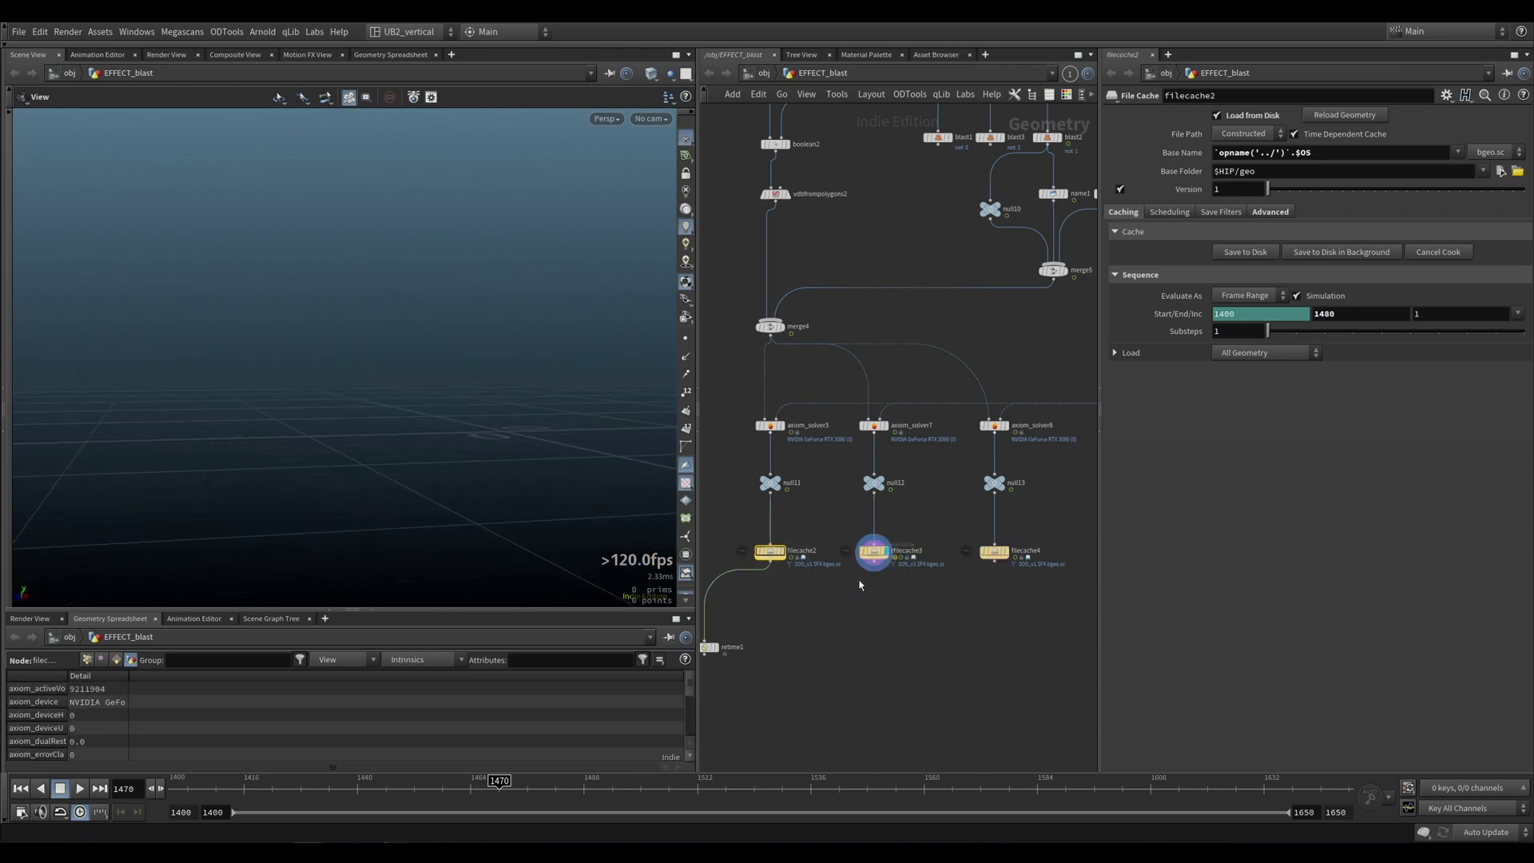
{"action": "key", "text": "ctrl+z"}
{"action": "scroll", "coordinate": [900, 590], "scroll_direction": "up", "scroll_amount": 3}
{"action": "middle_click_drag", "start_coordinate": [754, 487], "coordinate": [843, 478]}
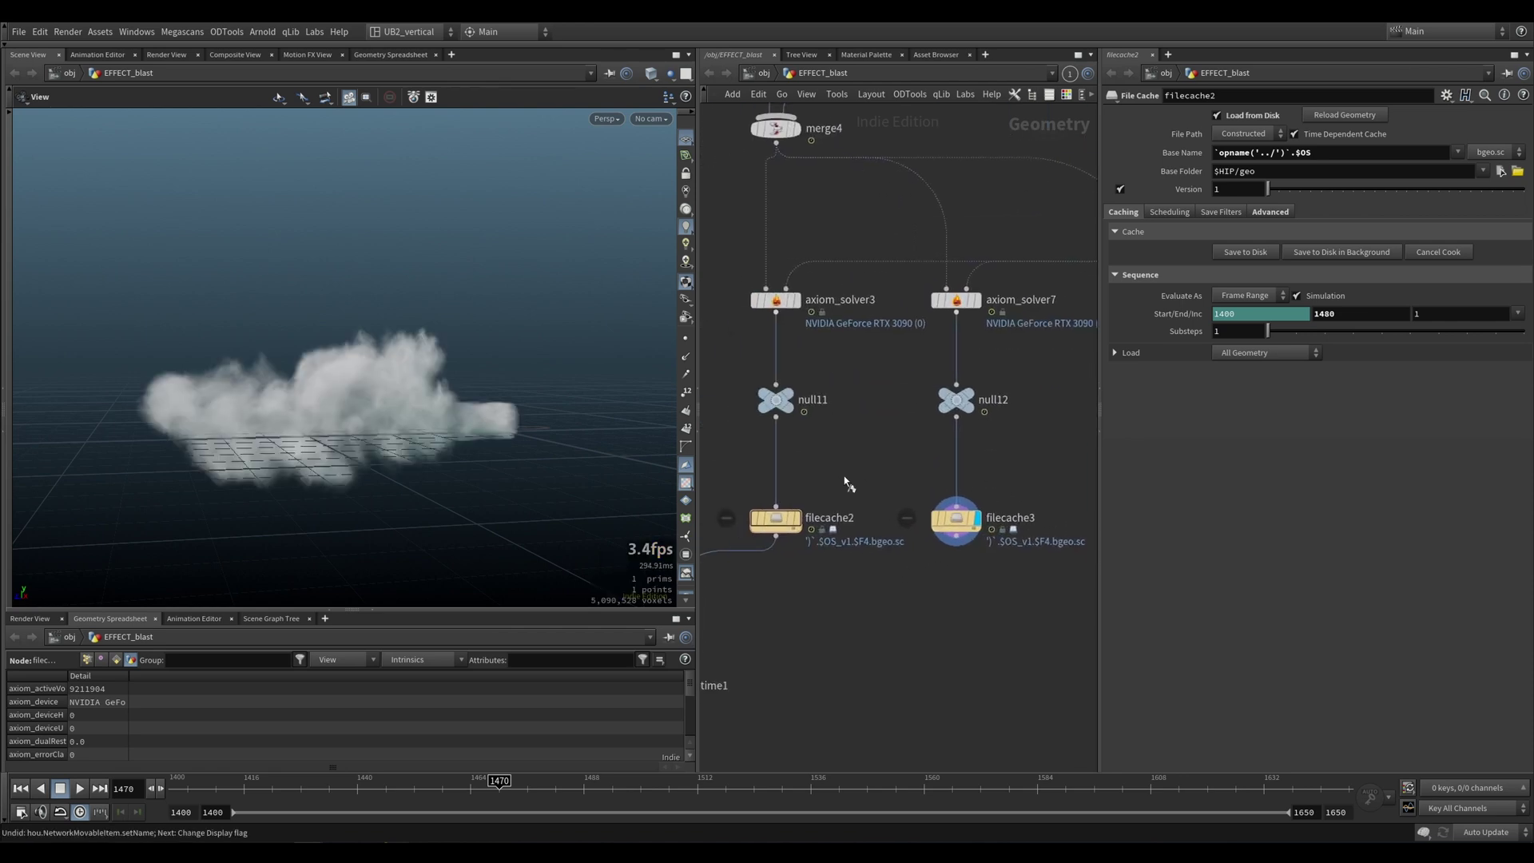
{"action": "key", "text": "r"}
{"action": "left_click_drag", "start_coordinate": [841, 479], "coordinate": [729, 585]}
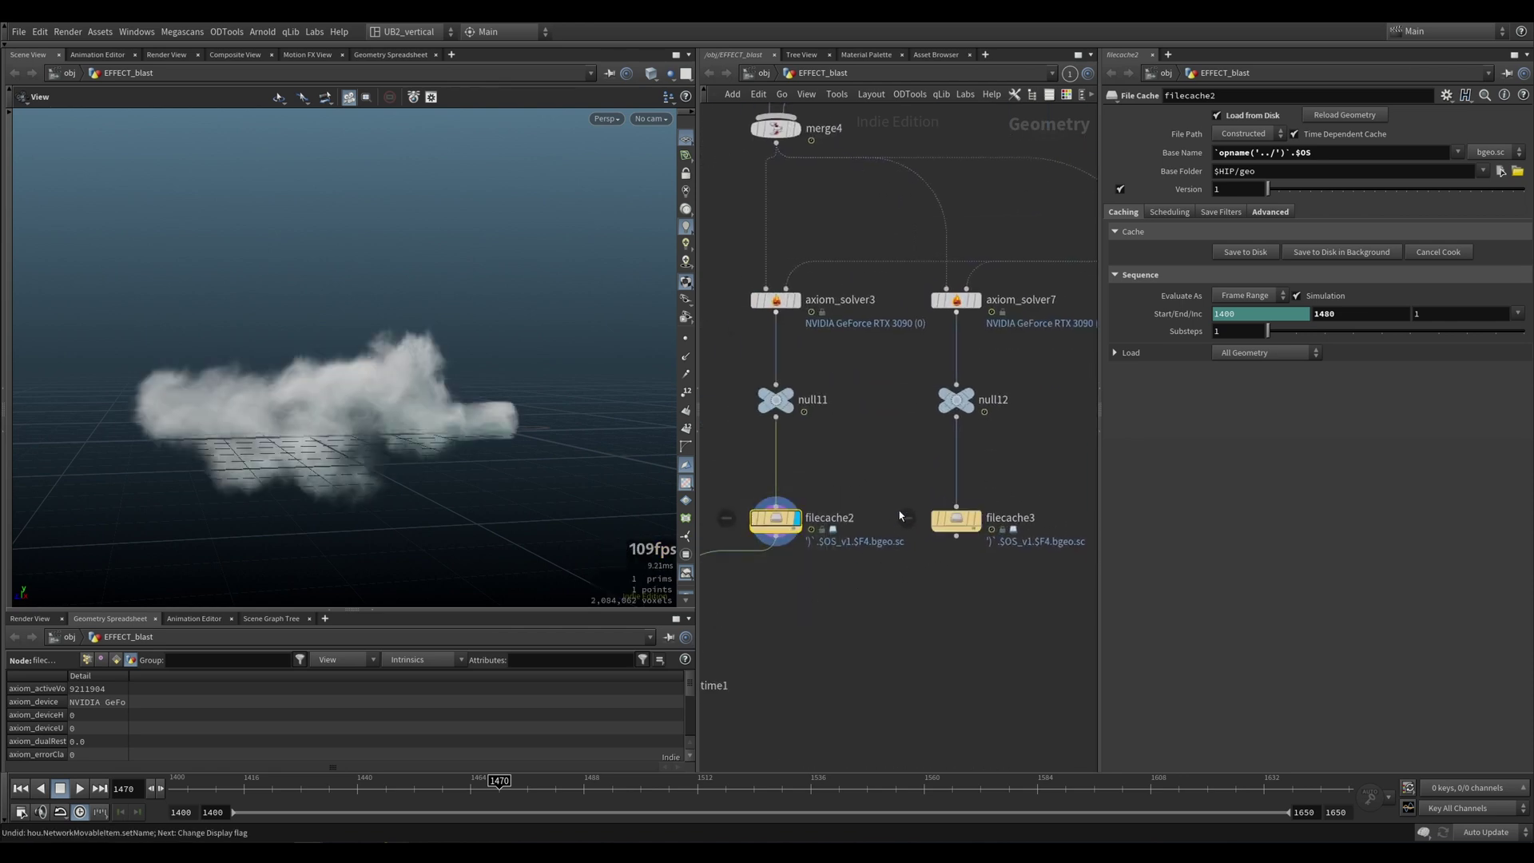
Step: Step the display up to filecache4 and back down through filecache3 to filecache2, comparing the three resolutions at frame 1470
{"action": "left_click", "coordinate": [977, 519]}
{"action": "middle_click_drag", "start_coordinate": [1095, 512], "coordinate": [955, 489]}
{"action": "left_click", "coordinate": [1014, 487]}
{"action": "key", "text": "r"}
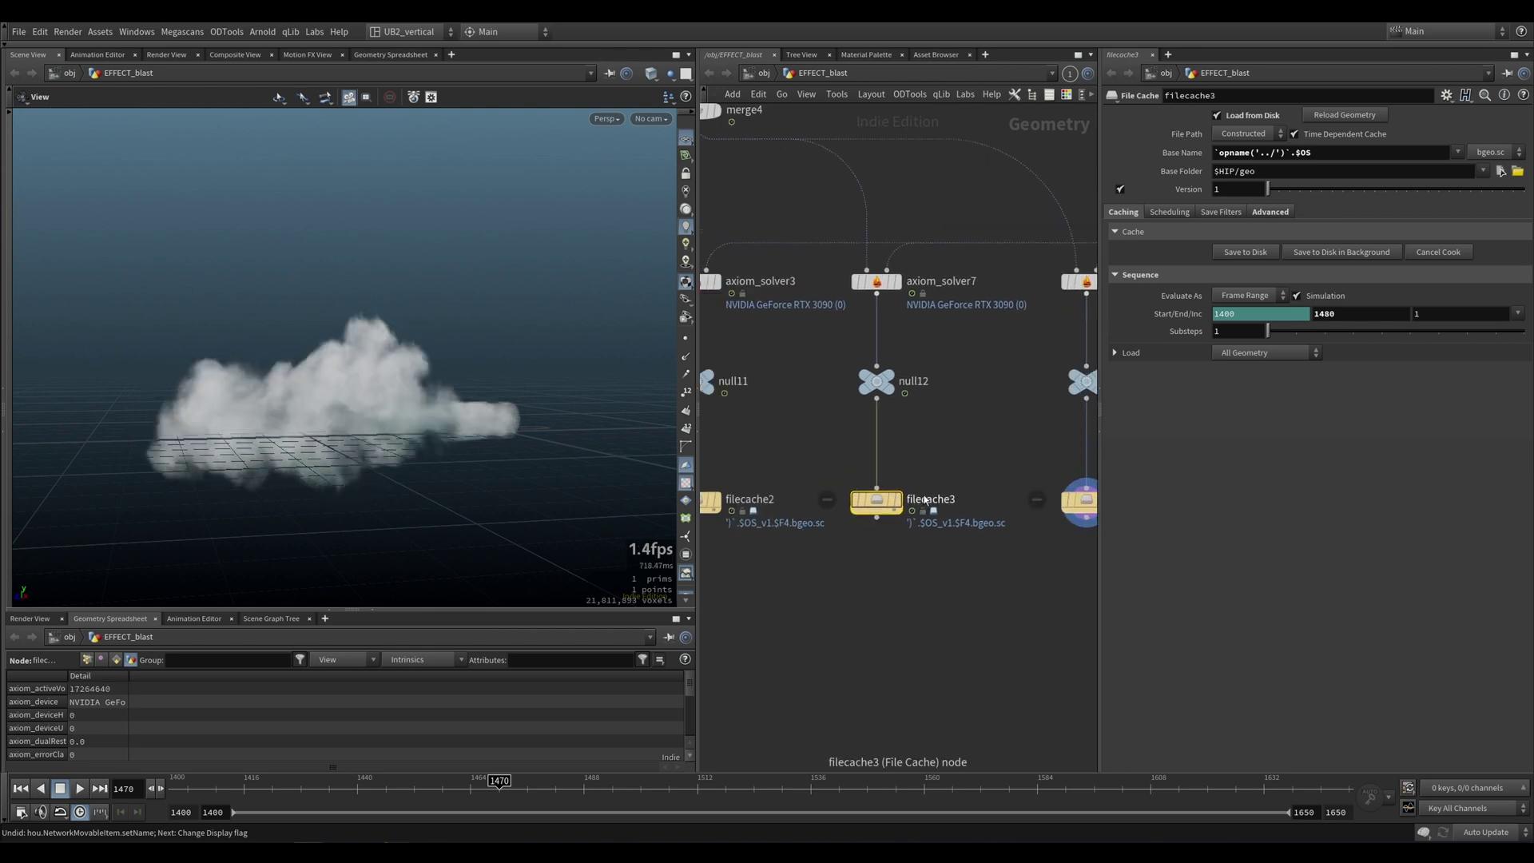
{"action": "left_click_drag", "start_coordinate": [932, 473], "coordinate": [832, 542]}
{"action": "middle_click_drag", "start_coordinate": [798, 528], "coordinate": [877, 517]}
{"action": "key", "text": "r"}
{"action": "left_click_drag", "start_coordinate": [837, 445], "coordinate": [716, 569]}
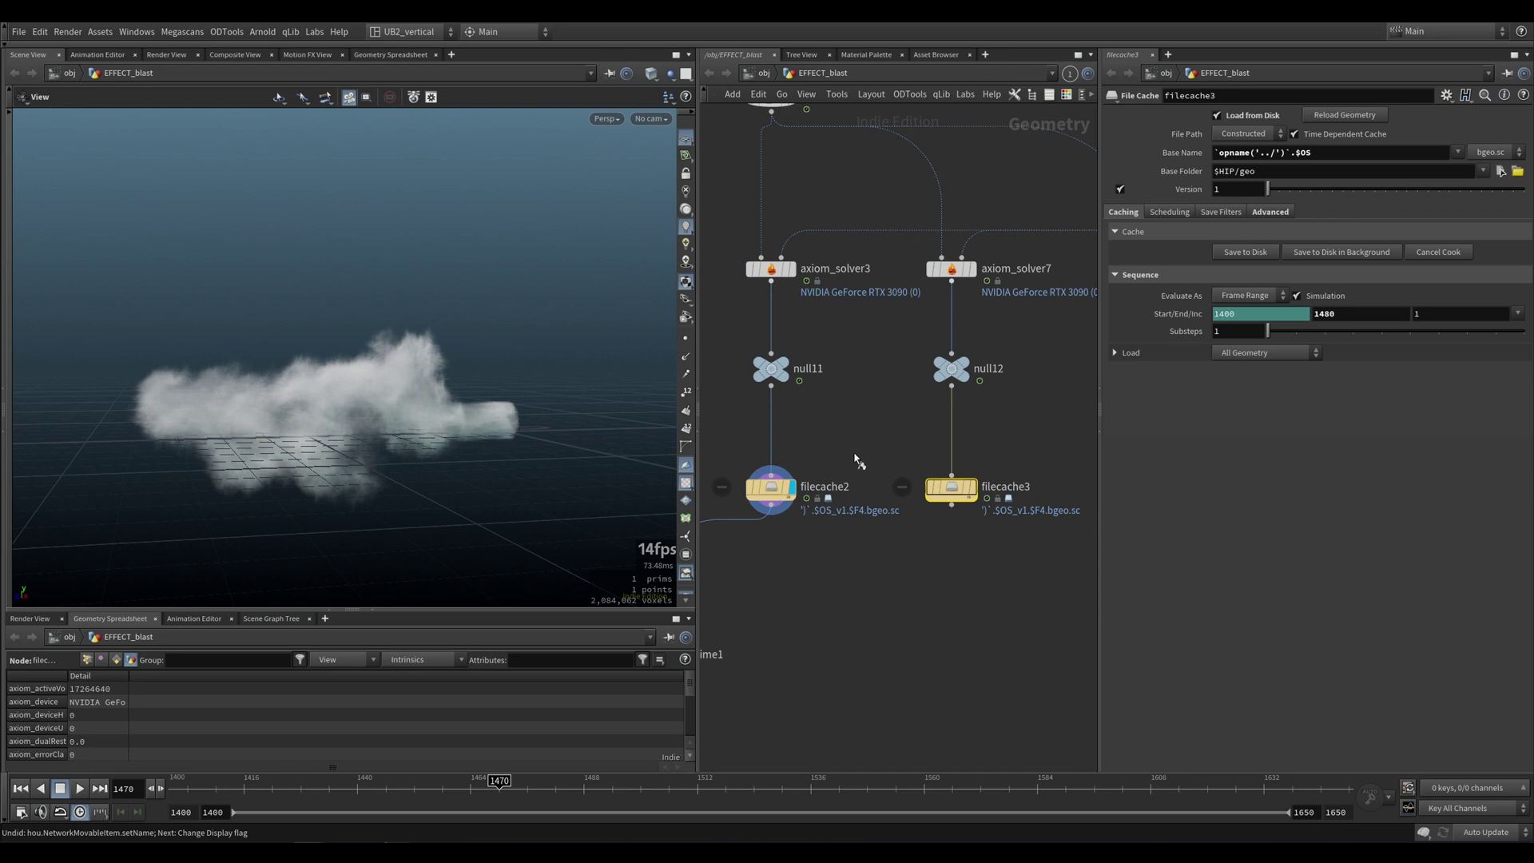
Step: Display filecache3 and alternate it with filecache4 to compare the two higher resolutions at frame 1470, ending on filecache4
{"action": "left_click", "coordinate": [951, 489]}
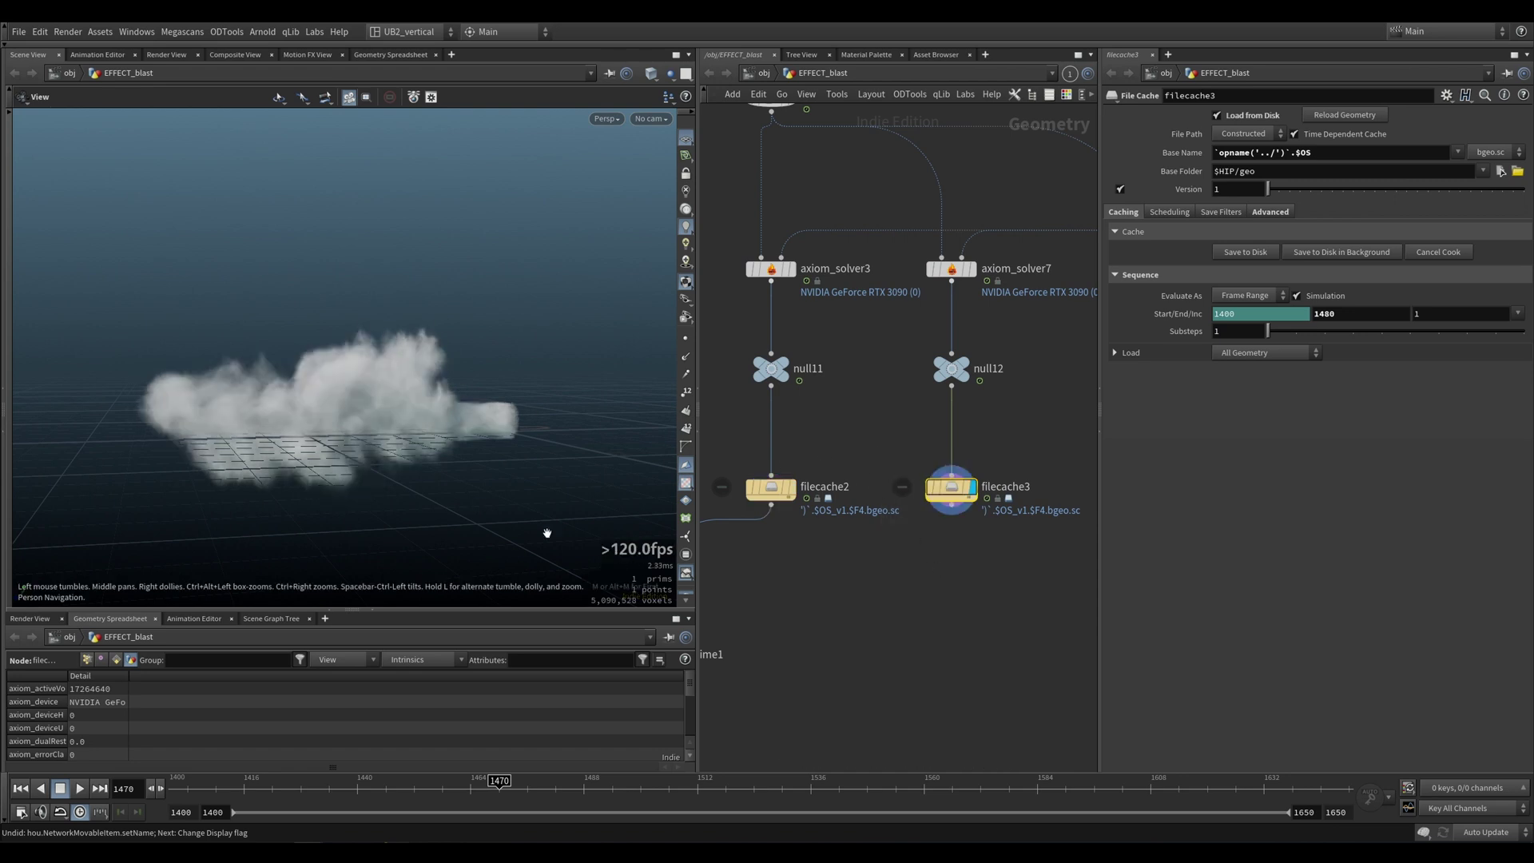
{"action": "middle_click_drag", "start_coordinate": [1057, 510], "coordinate": [894, 482]}
{"action": "key", "text": "r"}
{"action": "left_click_drag", "start_coordinate": [907, 420], "coordinate": [982, 479]}
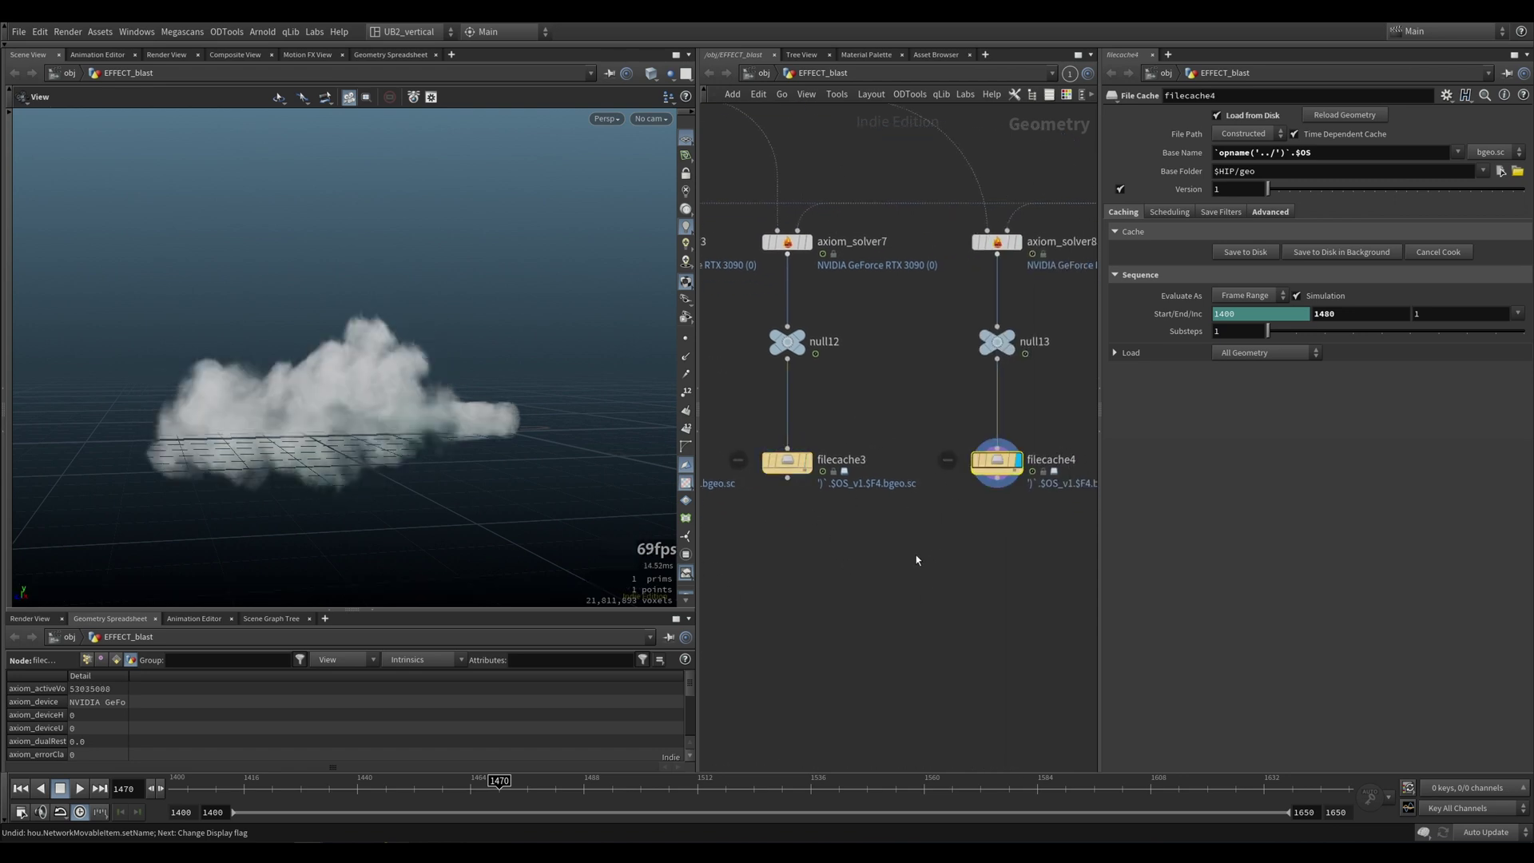
{"action": "key", "text": "r"}
{"action": "left_click_drag", "start_coordinate": [854, 431], "coordinate": [740, 530]}
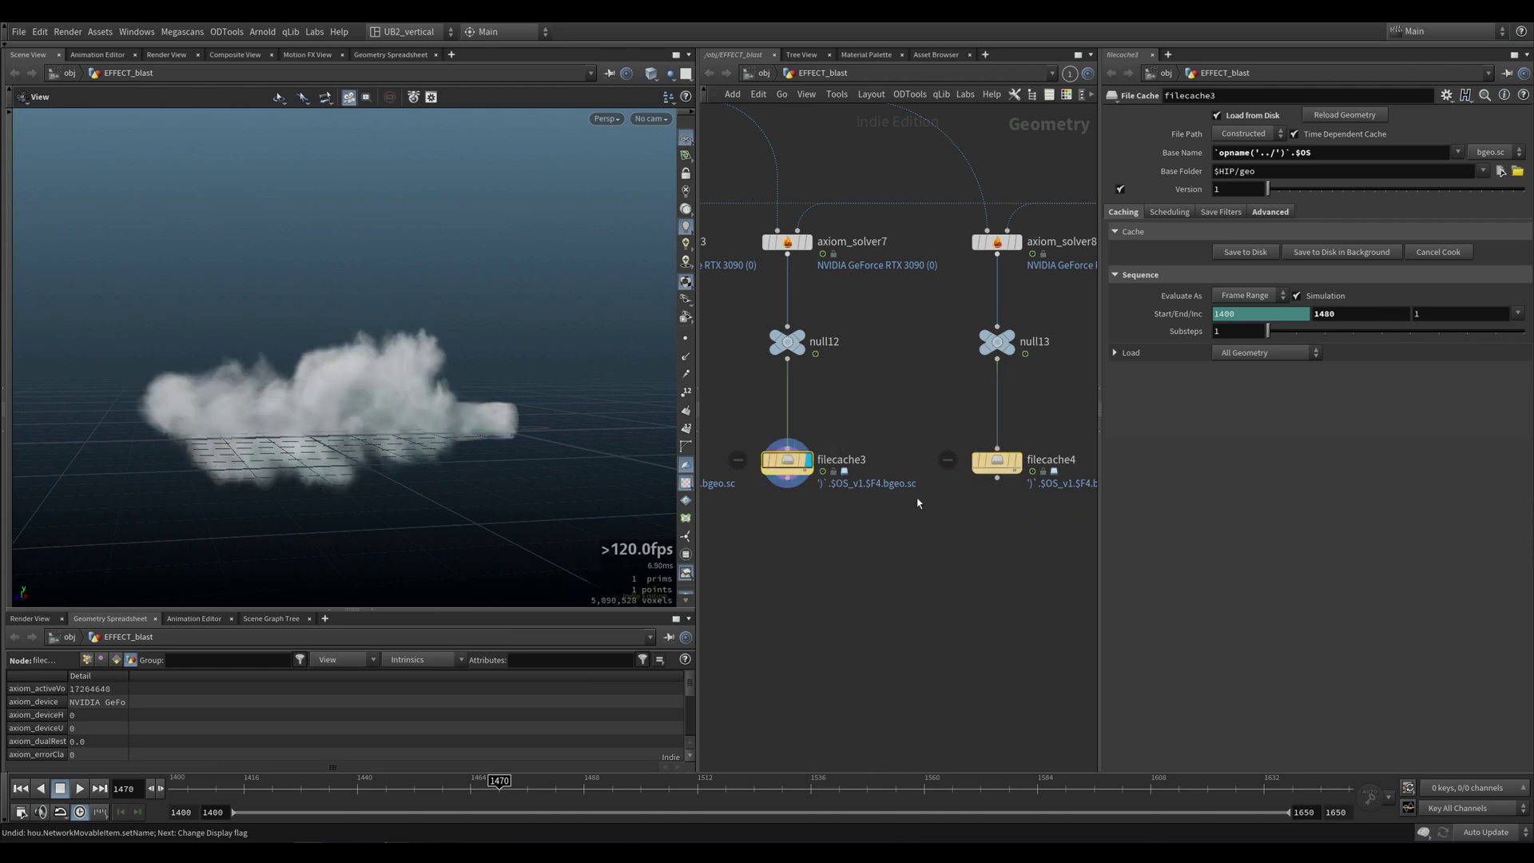
{"action": "left_click_drag", "start_coordinate": [940, 438], "coordinate": [988, 527]}
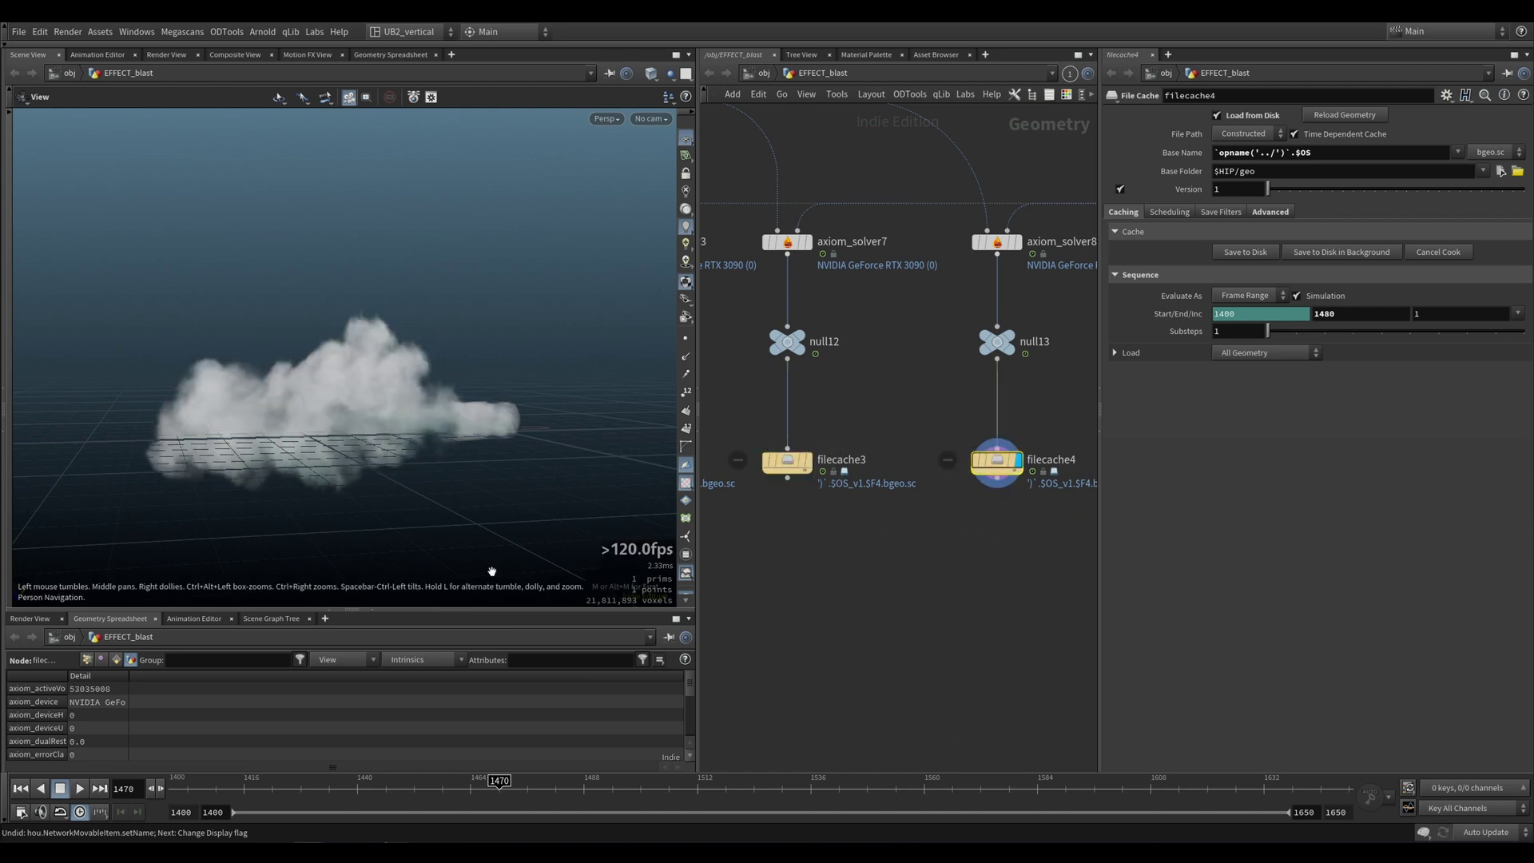
Step: Play filecache4 from frame 1400 to frame 1428, and compare that frame with filecache3 and filecache2, ending on filecache2
{"action": "key", "text": "ctrl+Left"}
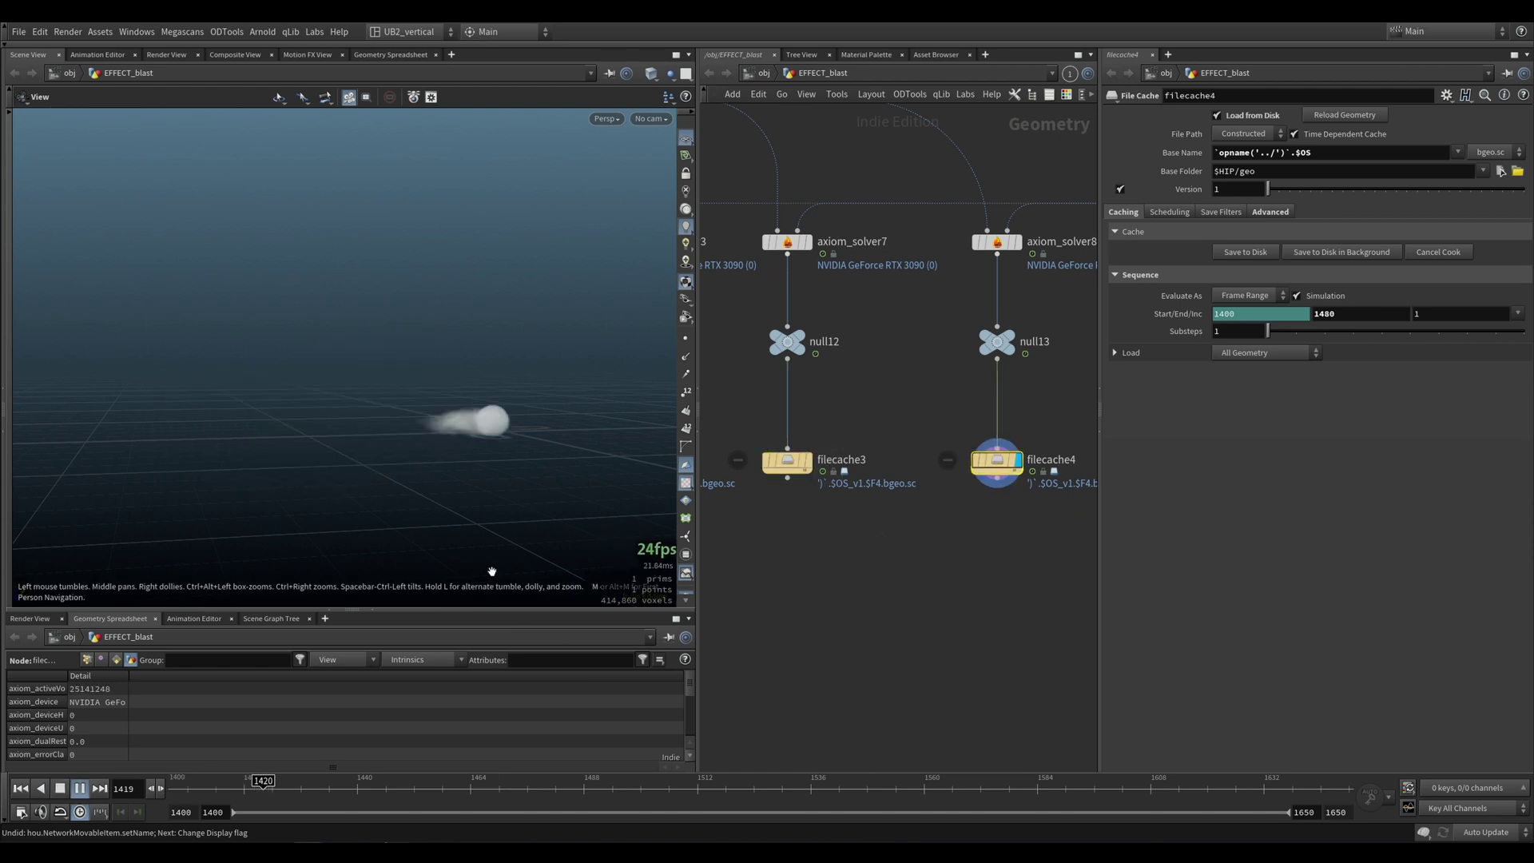
{"action": "key", "text": "Up"}
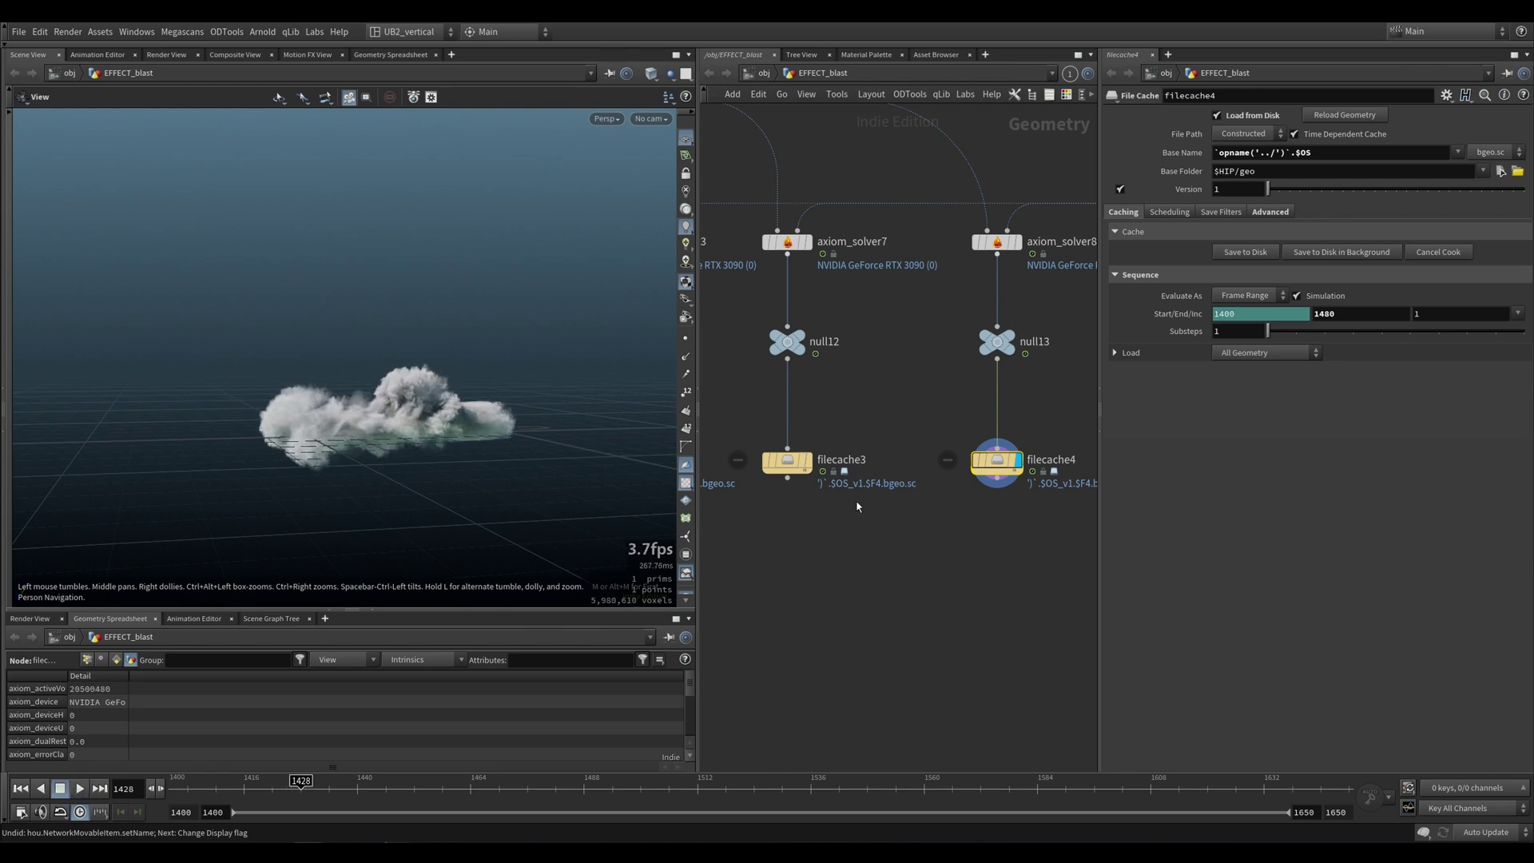
{"action": "left_click", "coordinate": [788, 461]}
{"action": "middle_click_drag", "start_coordinate": [742, 534], "coordinate": [849, 529]}
{"action": "left_click", "coordinate": [735, 456]}
{"action": "middle_click_drag", "start_coordinate": [946, 527], "coordinate": [822, 541]}
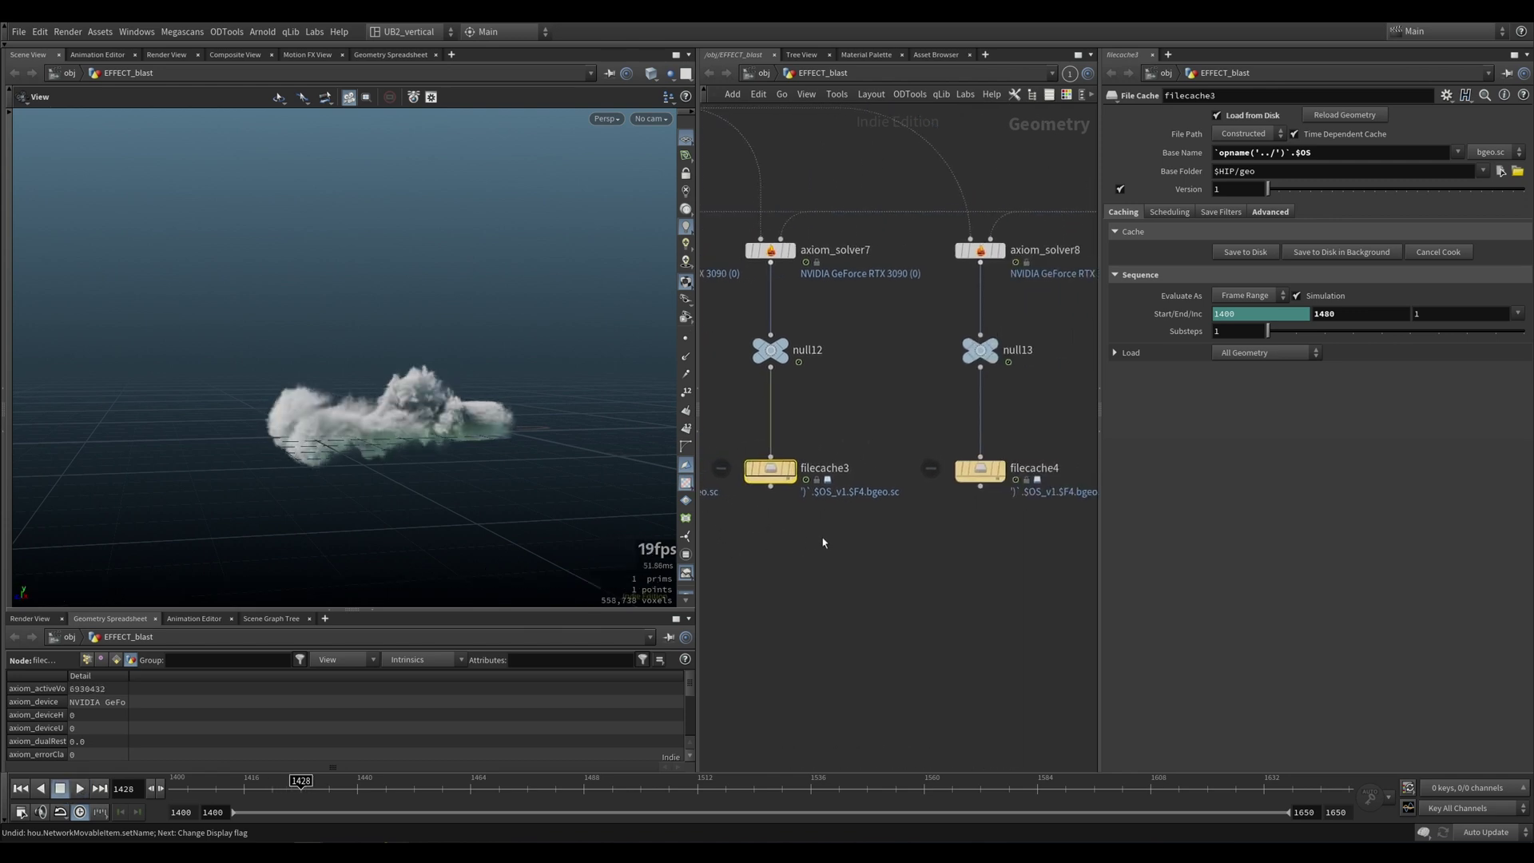
{"action": "scroll", "coordinate": [883, 508], "scroll_direction": "down", "scroll_amount": 3}
{"action": "scroll", "coordinate": [838, 559], "scroll_direction": "up", "scroll_amount": 5}
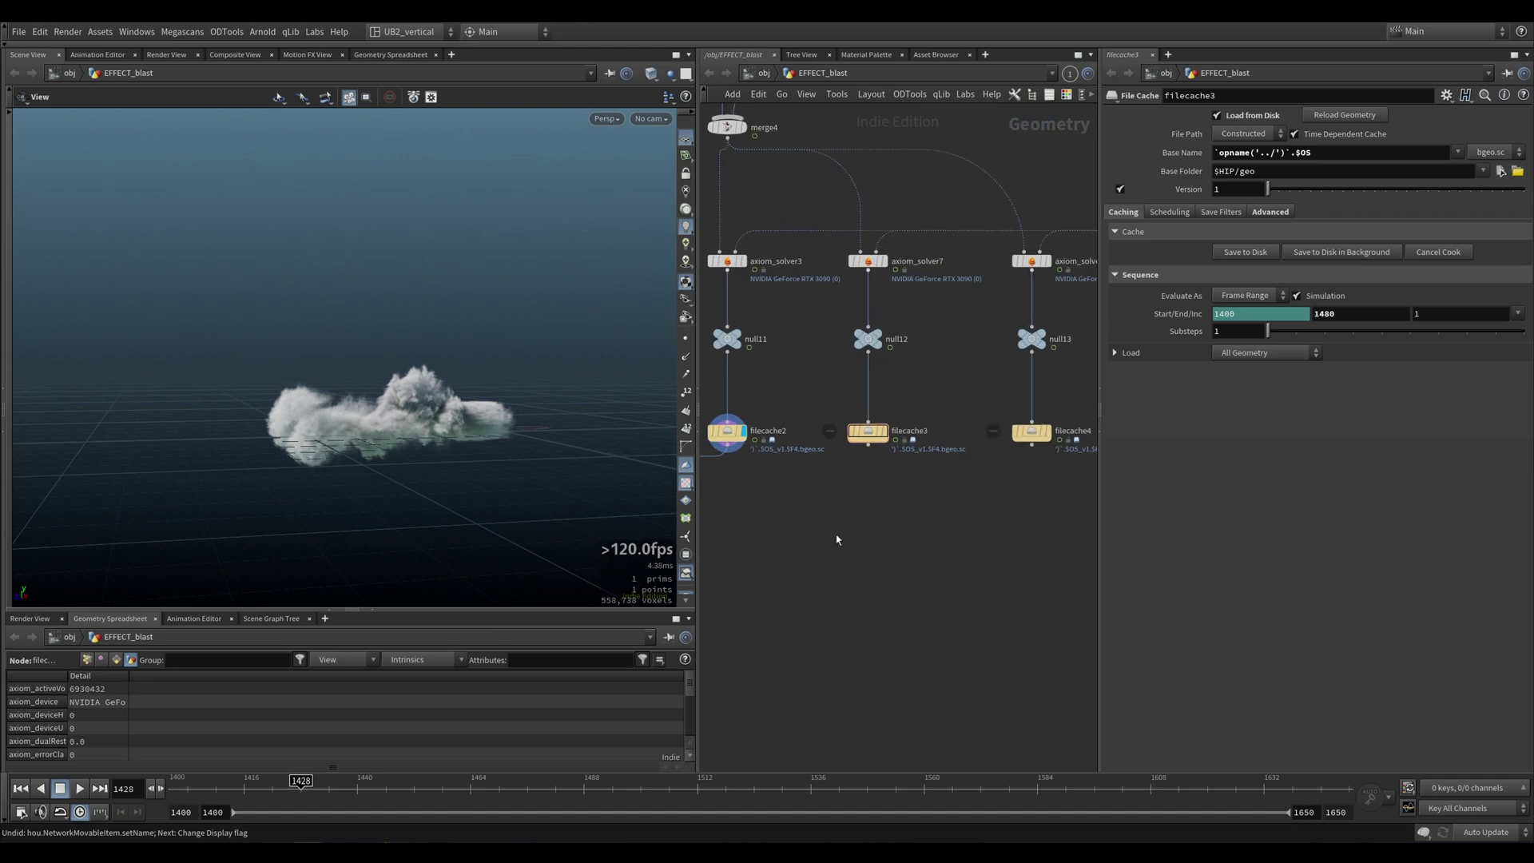
Step: Merge filecache2 with transformed filecache3 and filecache4 smoke side by side, and play a flipbook of the result from frame 1400
{"action": "key", "text": "Tab"}
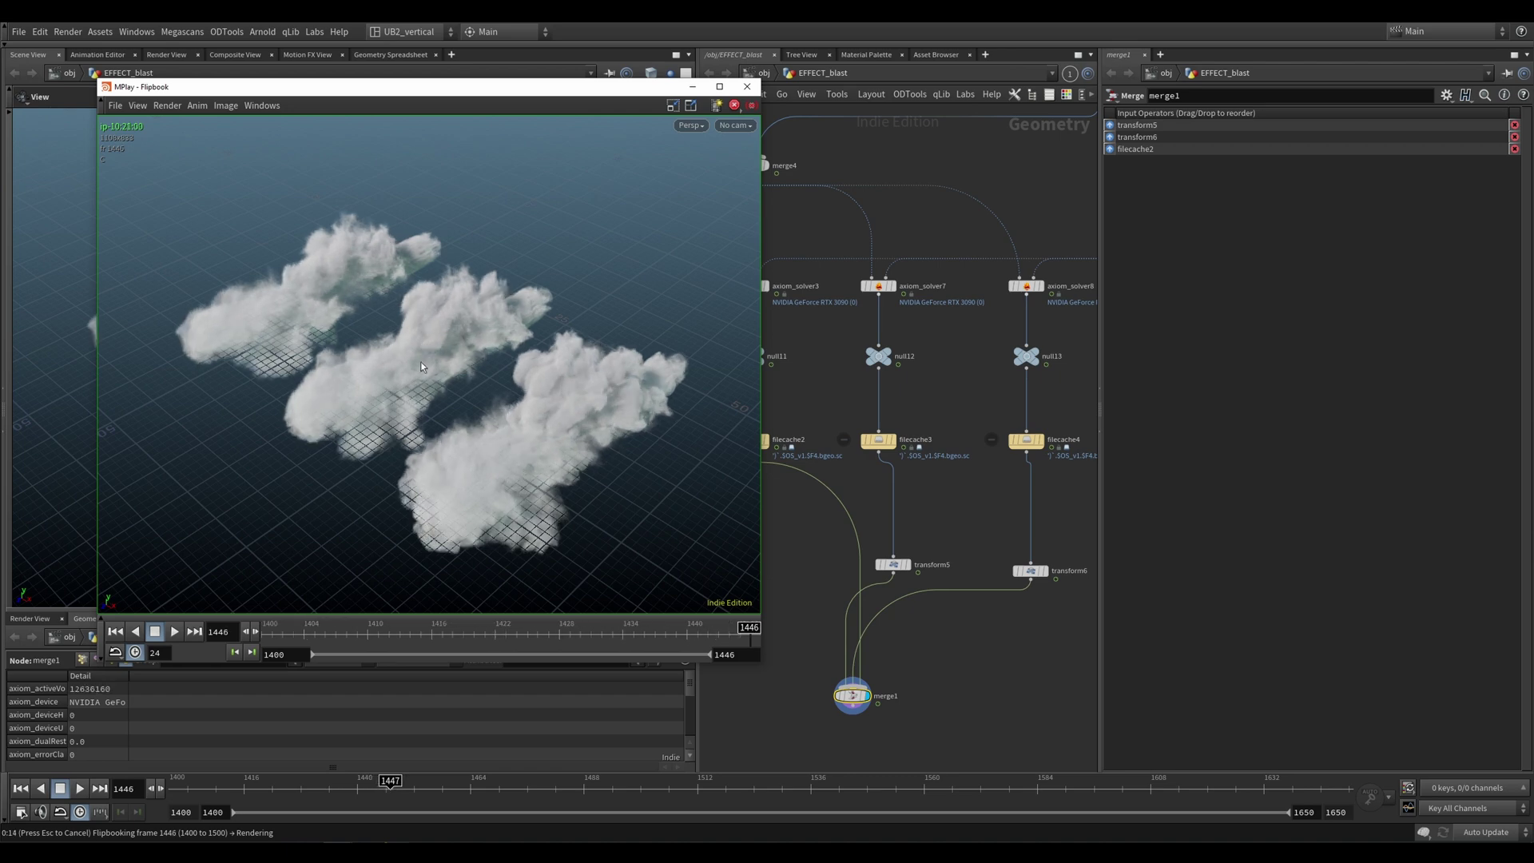
{"action": "key", "text": "Up"}
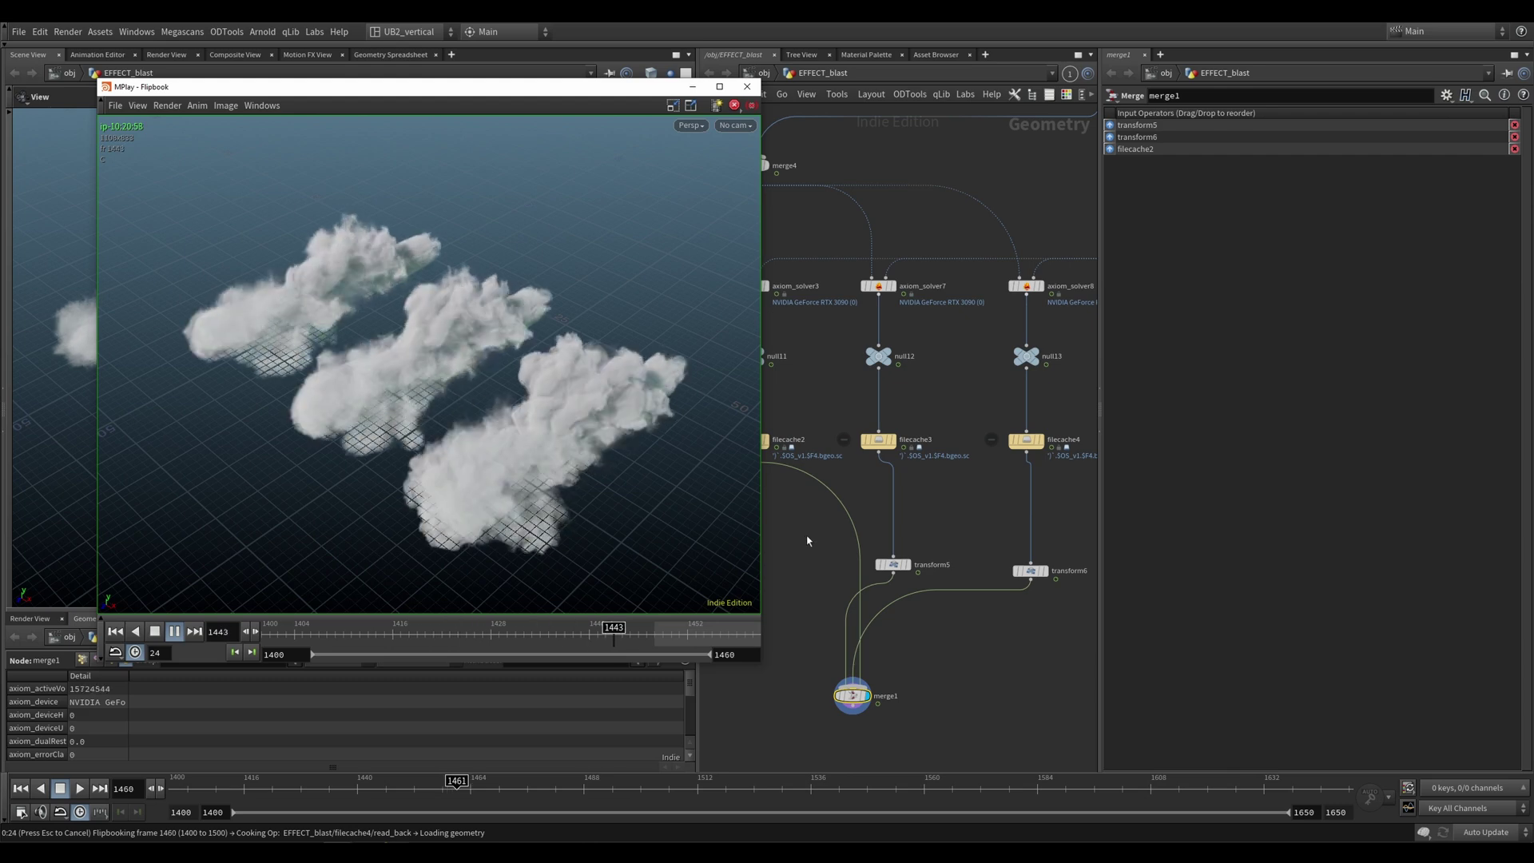
{"action": "left_click", "coordinate": [774, 515]}
{"action": "key", "text": "Escape"}
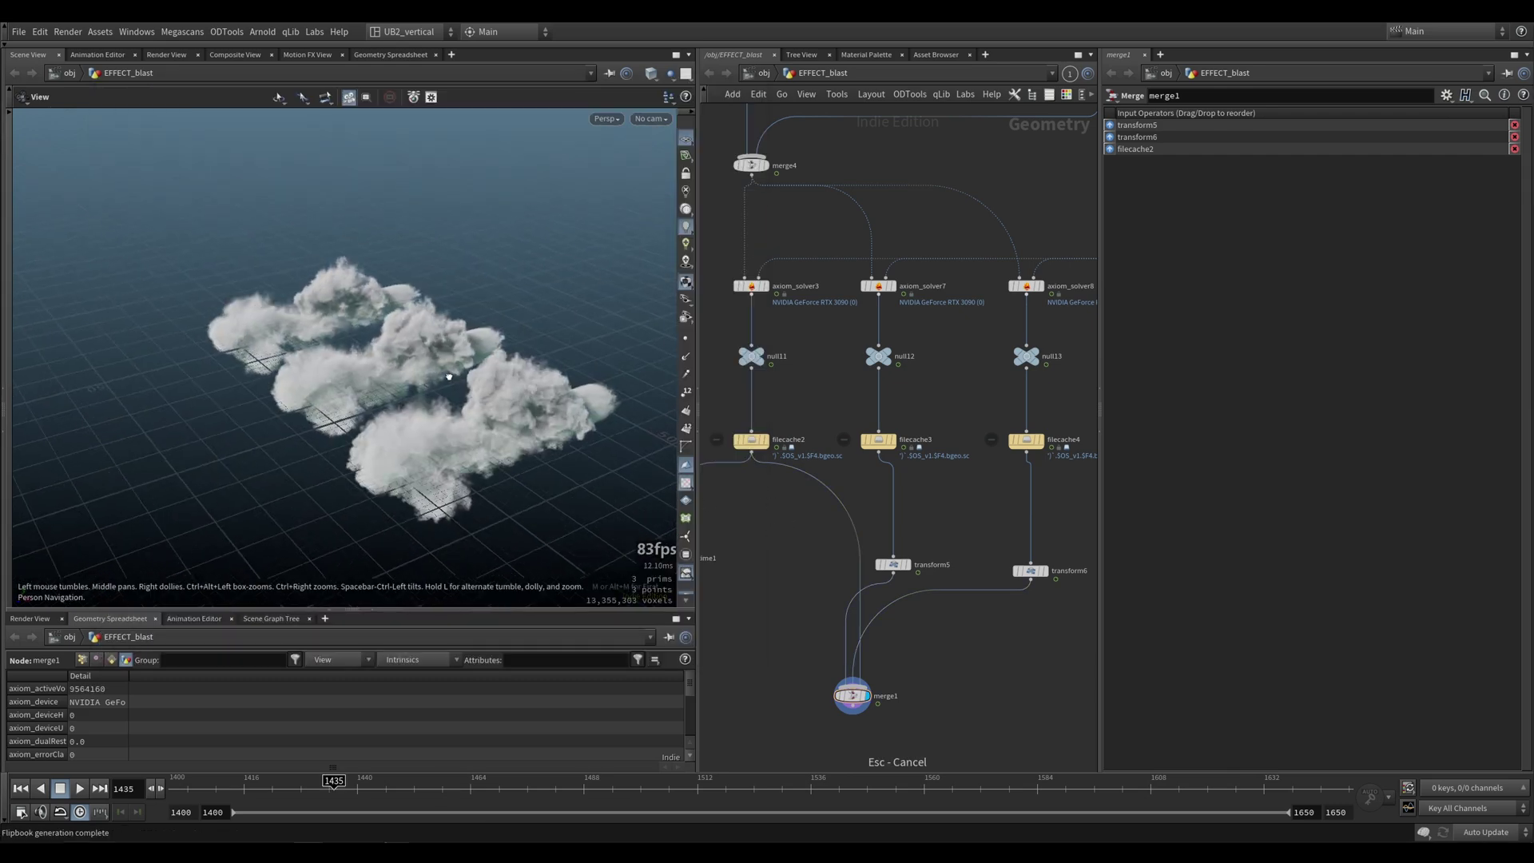
{"action": "middle_click_drag", "start_coordinate": [762, 546], "coordinate": [805, 548]}
{"action": "scroll", "coordinate": [824, 531], "scroll_direction": "down", "scroll_amount": 6}
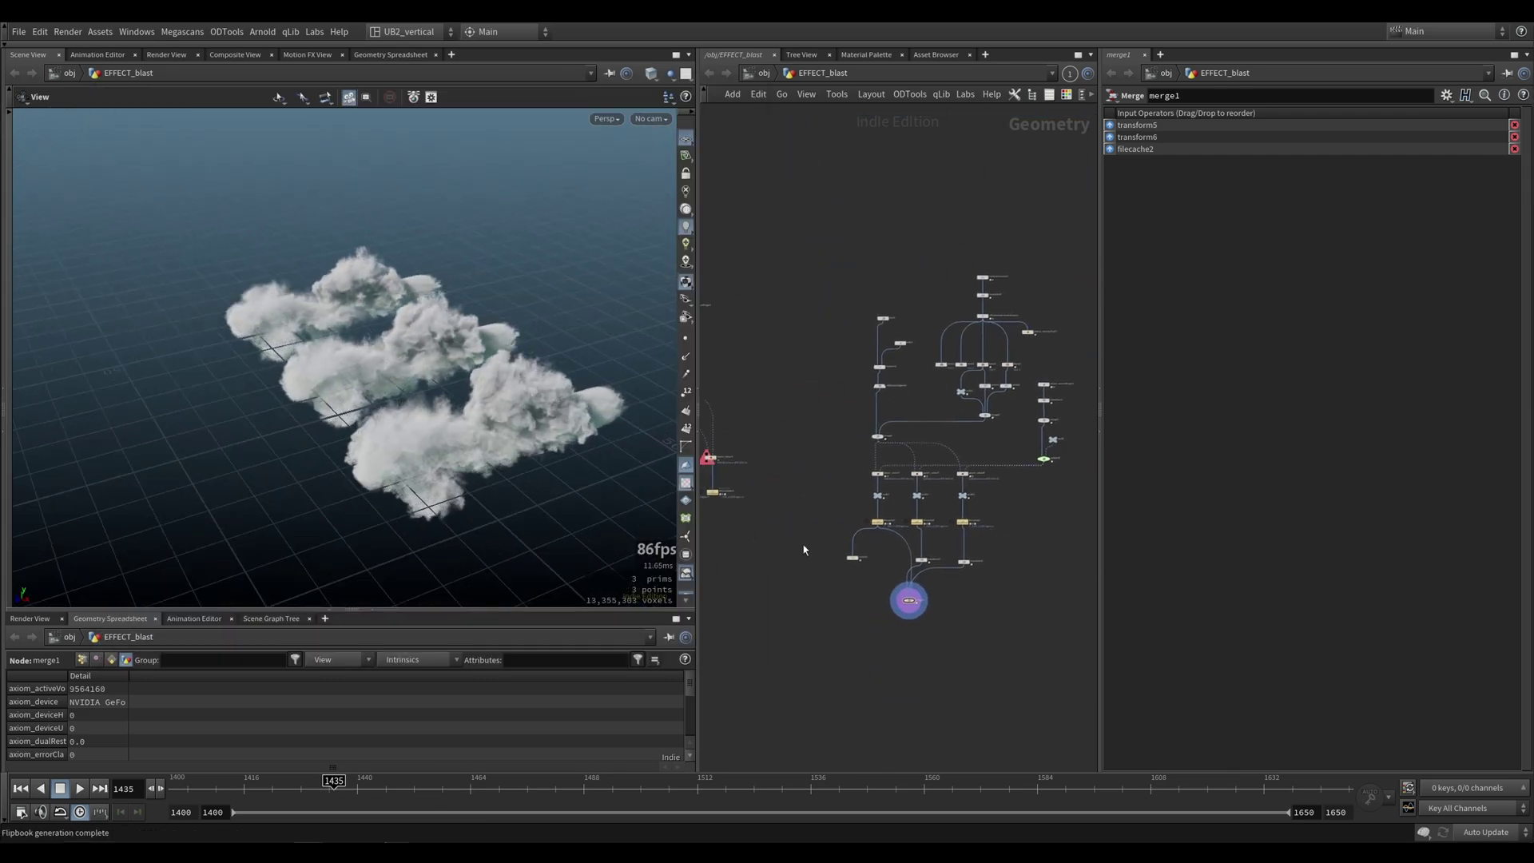
{"action": "middle_click_drag", "start_coordinate": [798, 493], "coordinate": [774, 437]}
{"action": "scroll", "coordinate": [877, 483], "scroll_direction": "up", "scroll_amount": 5}
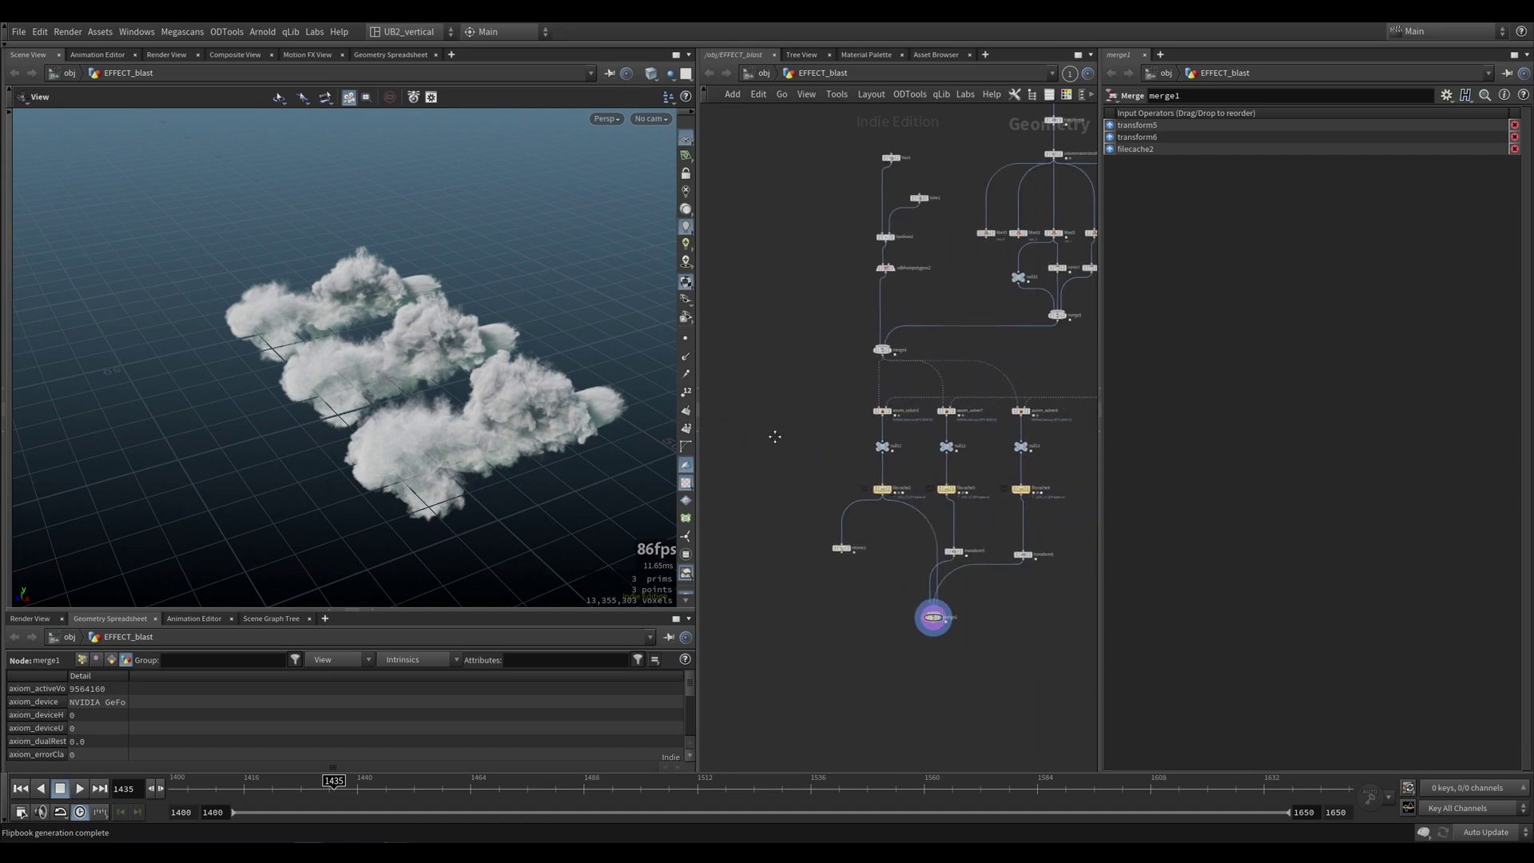